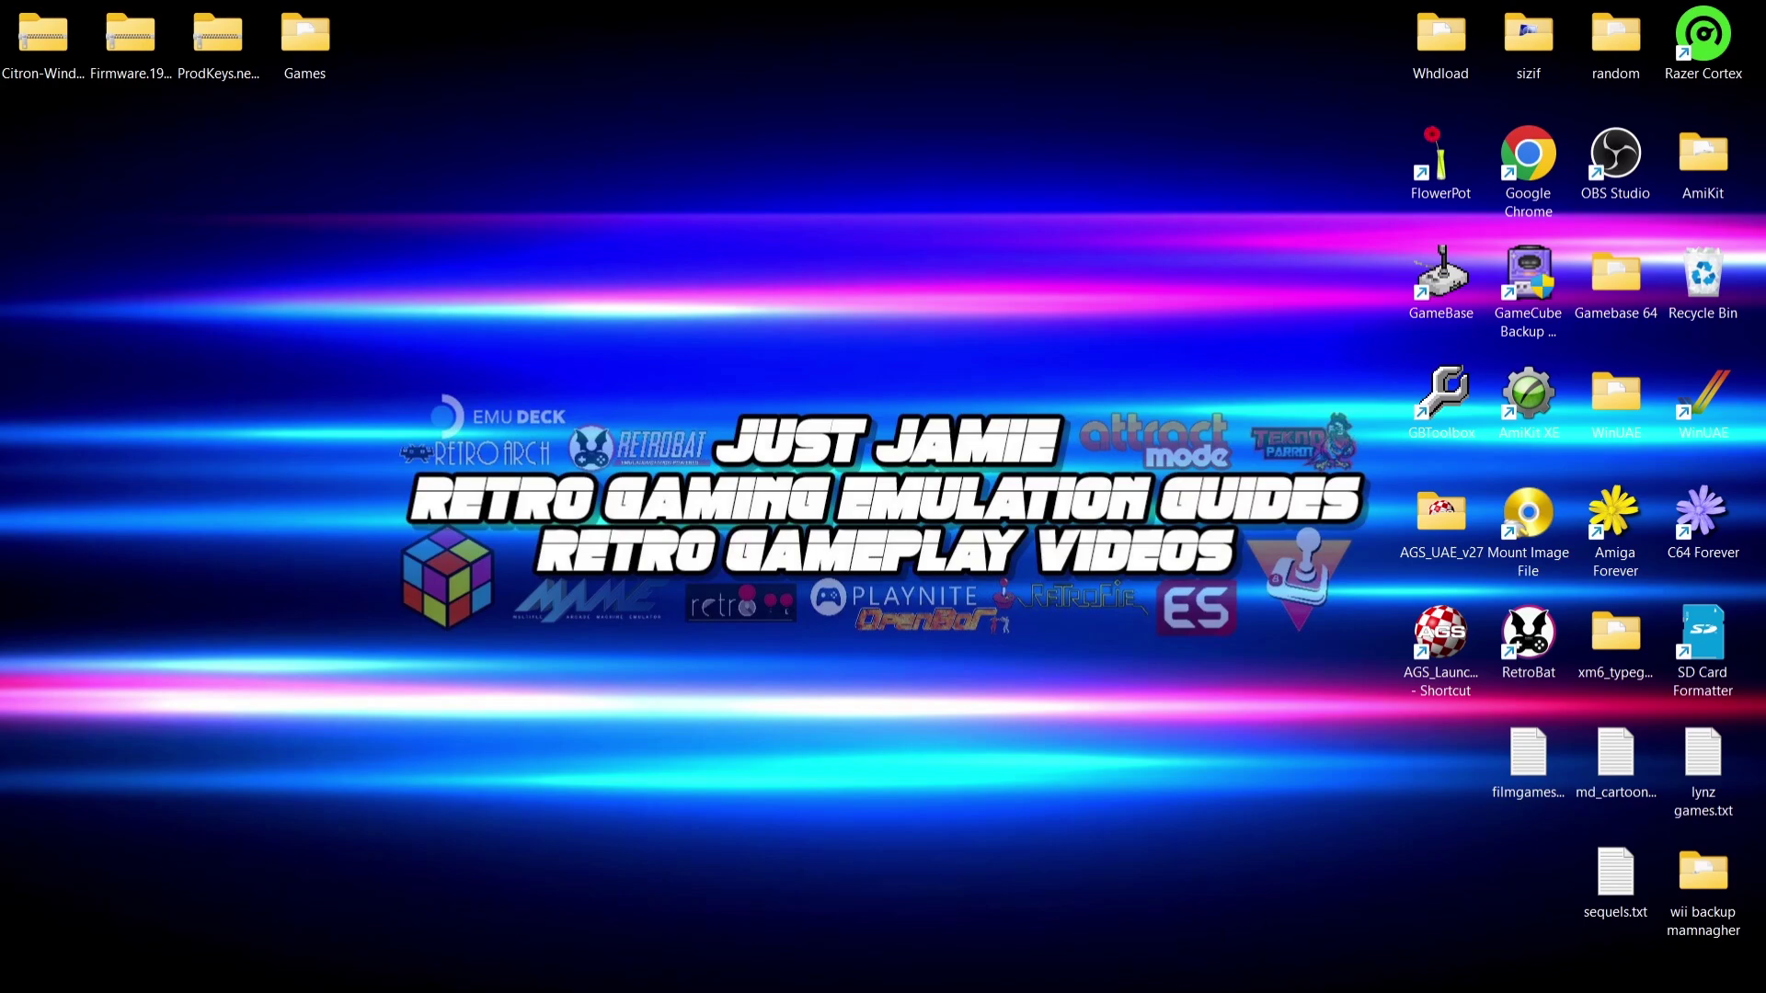
Switch to Chrome and review the latest Citron pre-release and its download files on the releases page
click(1071, 968)
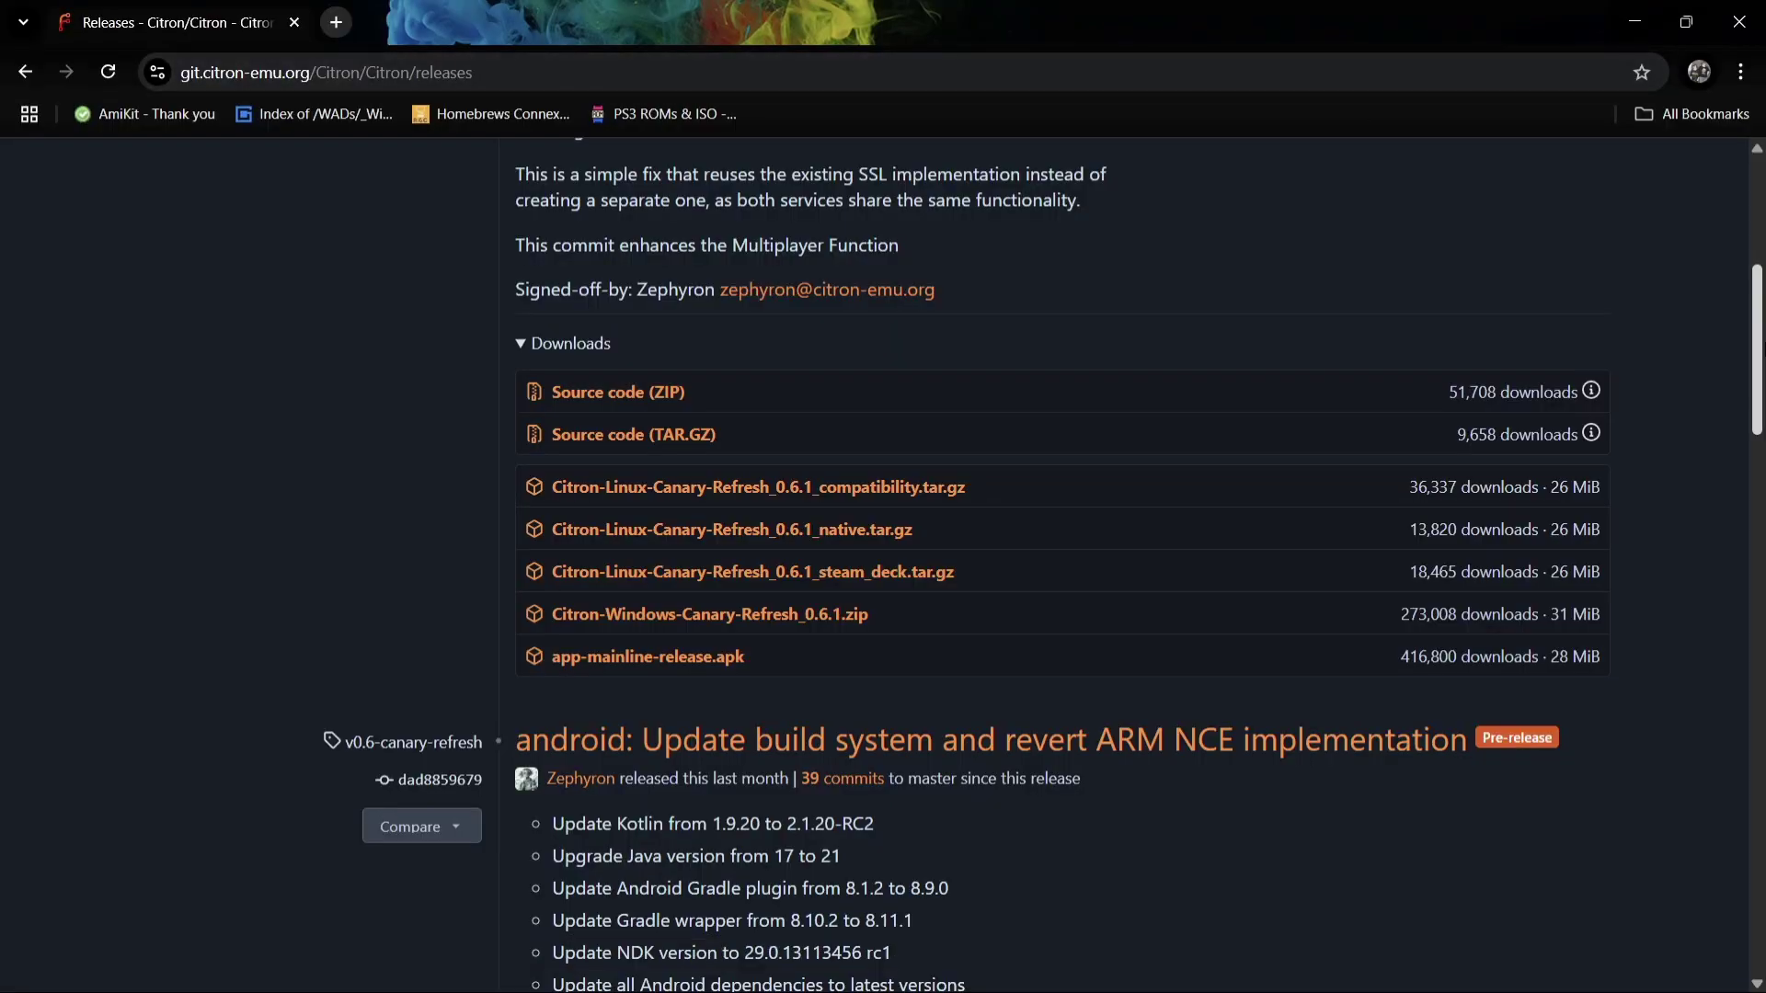
scroll(1757, 350, up, 5)
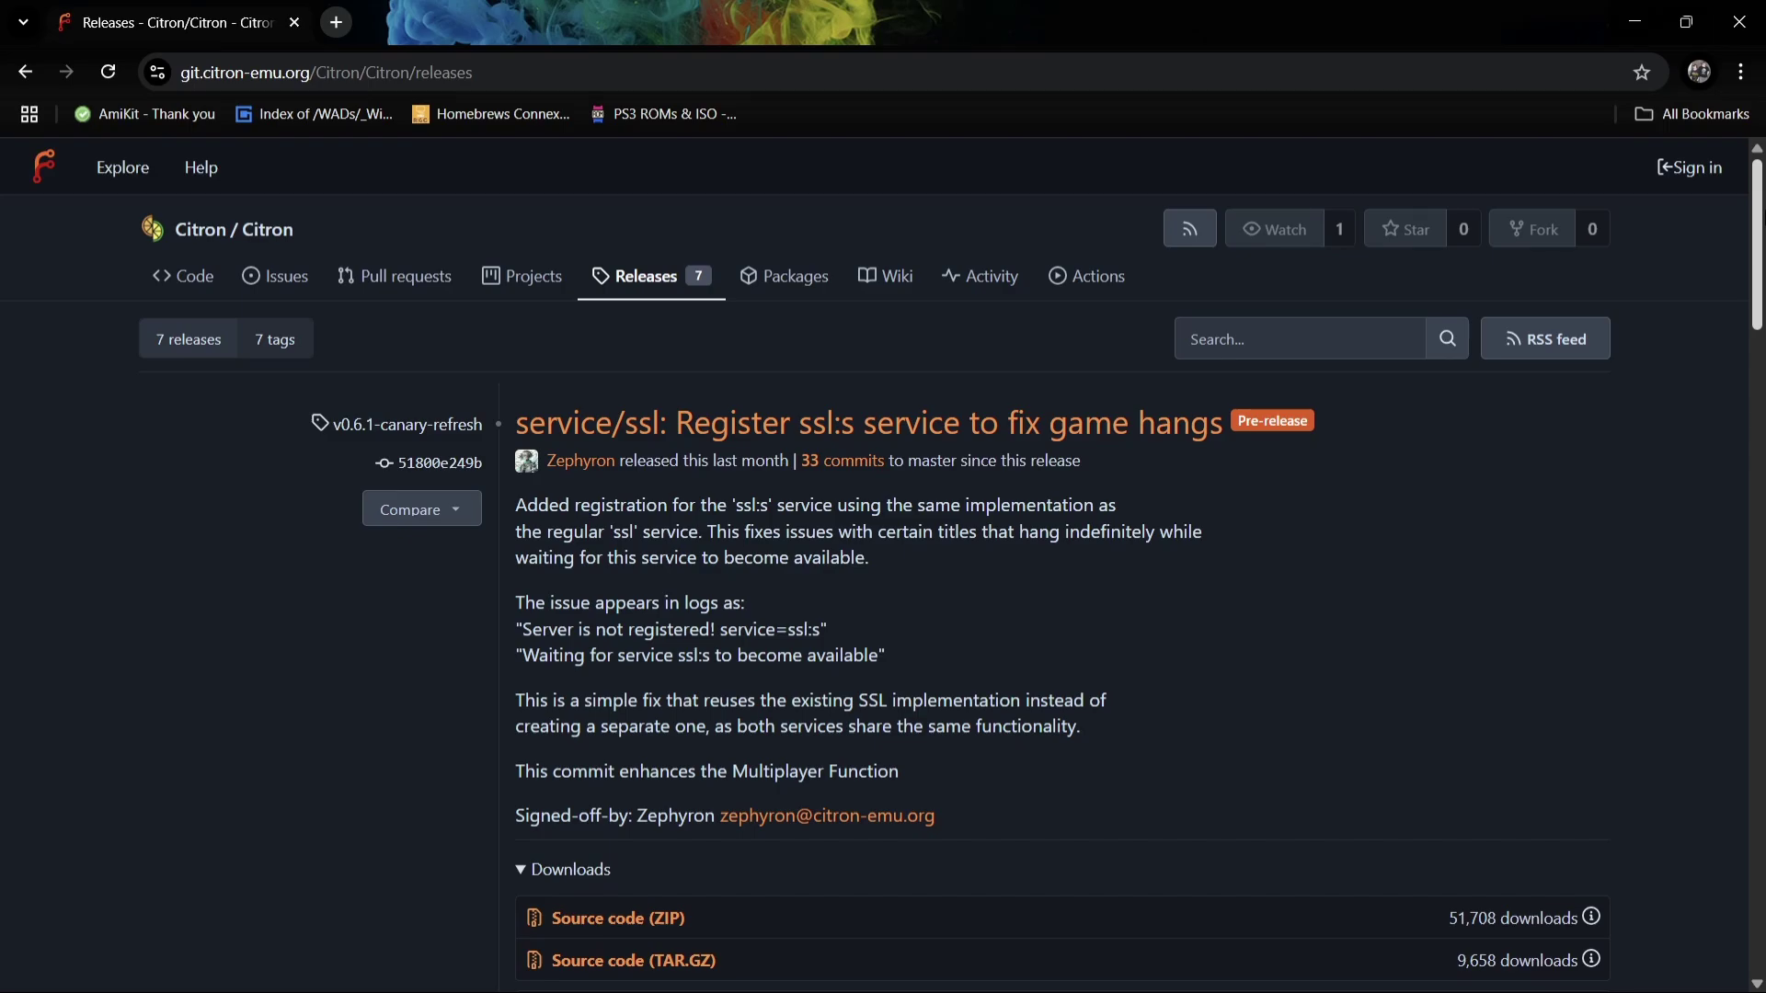
scroll(852, 494, down, 7)
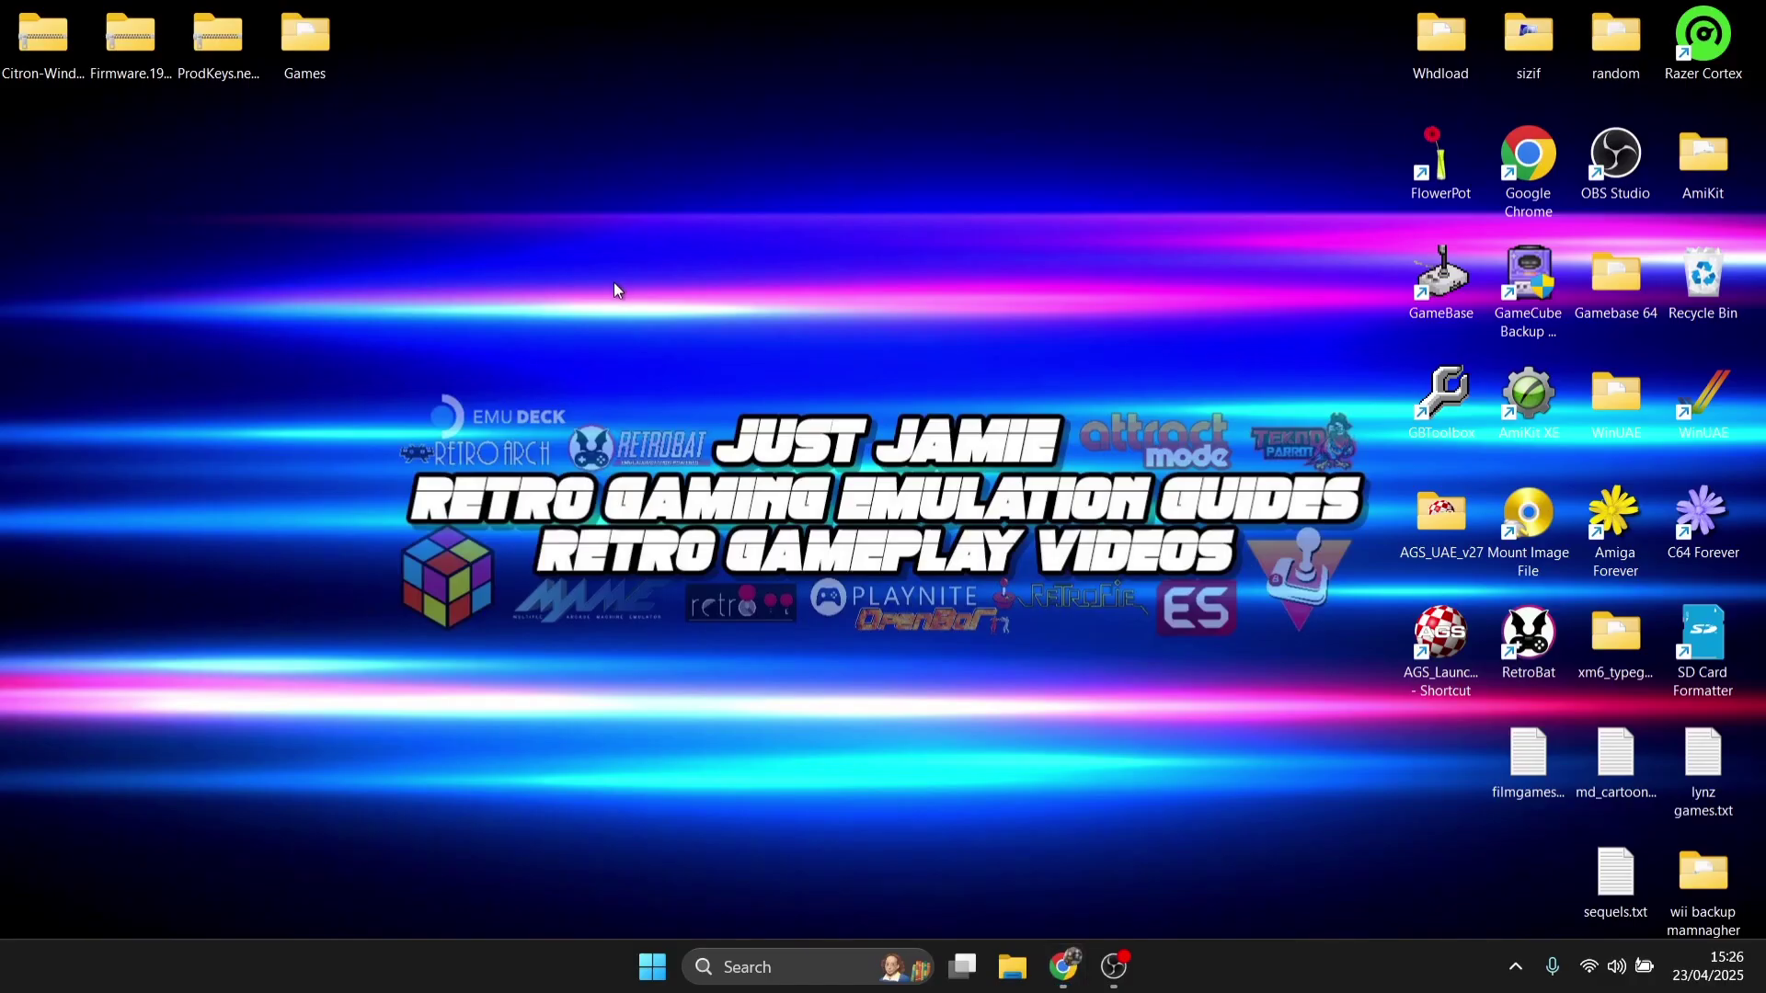
Extract the Citron-Windows-Canary-Refresh_0.6.1 folder from its zip archive onto the desktop and delete the archive
click(31, 35)
drag(30, 35, 728, 76)
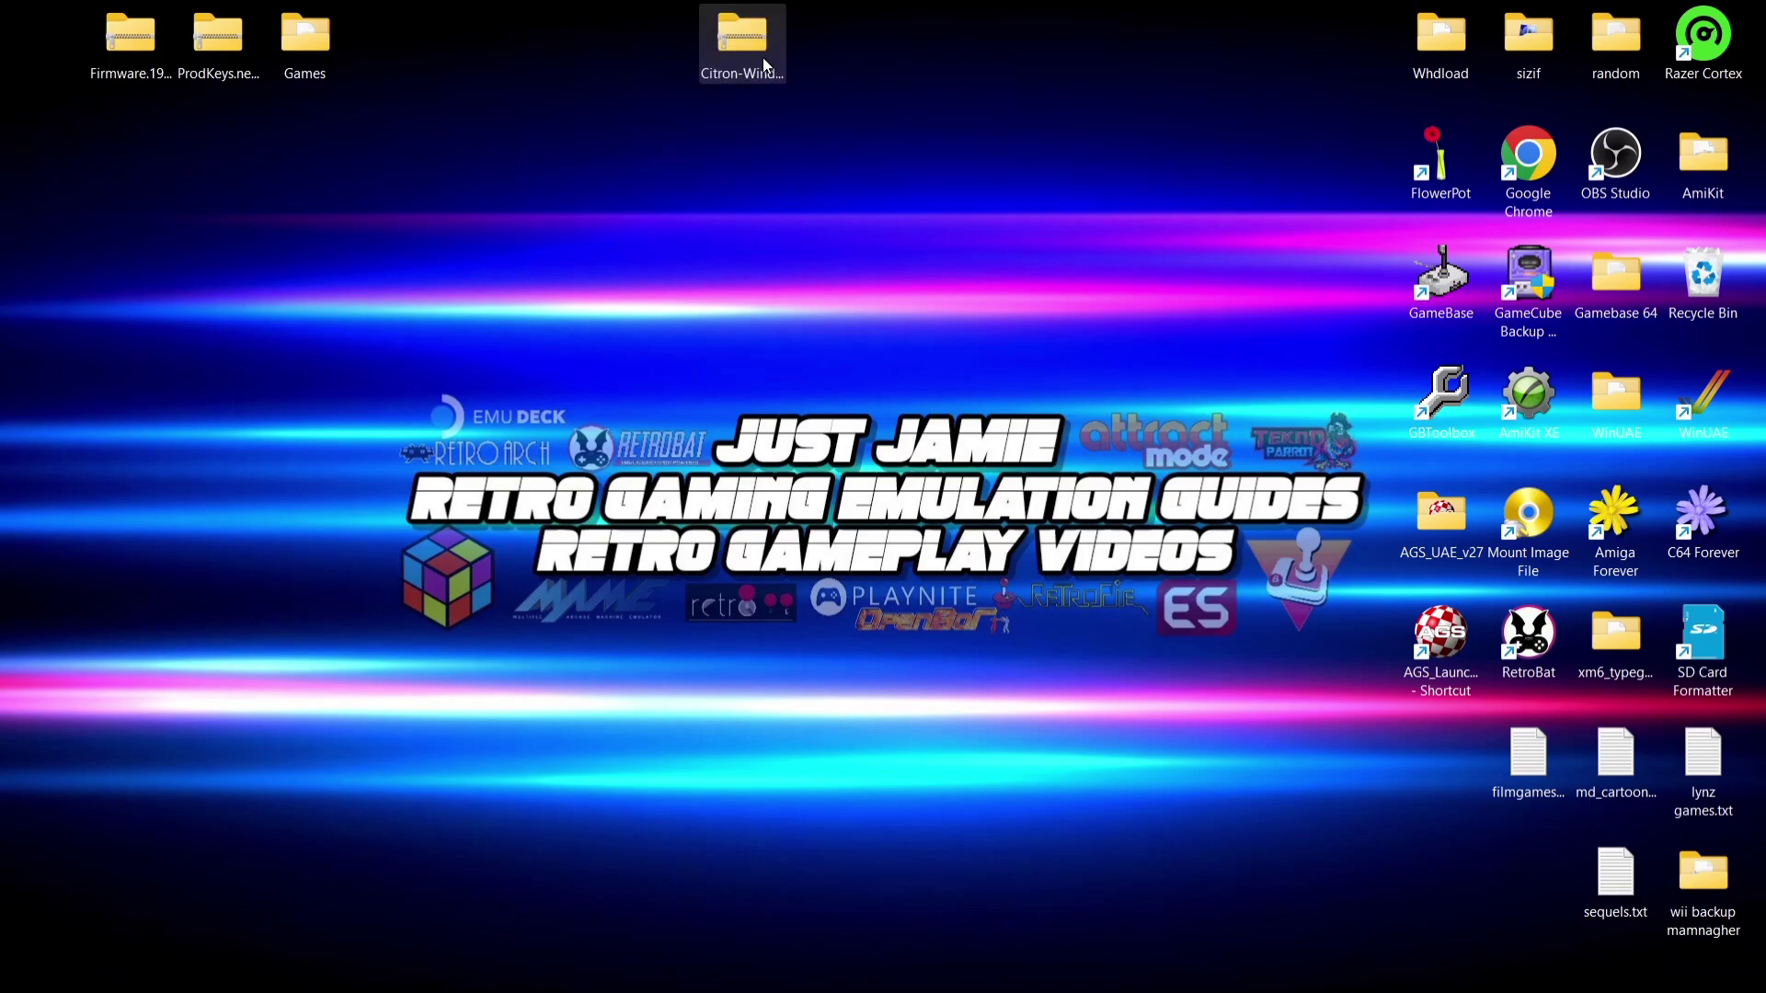
double_click(763, 57)
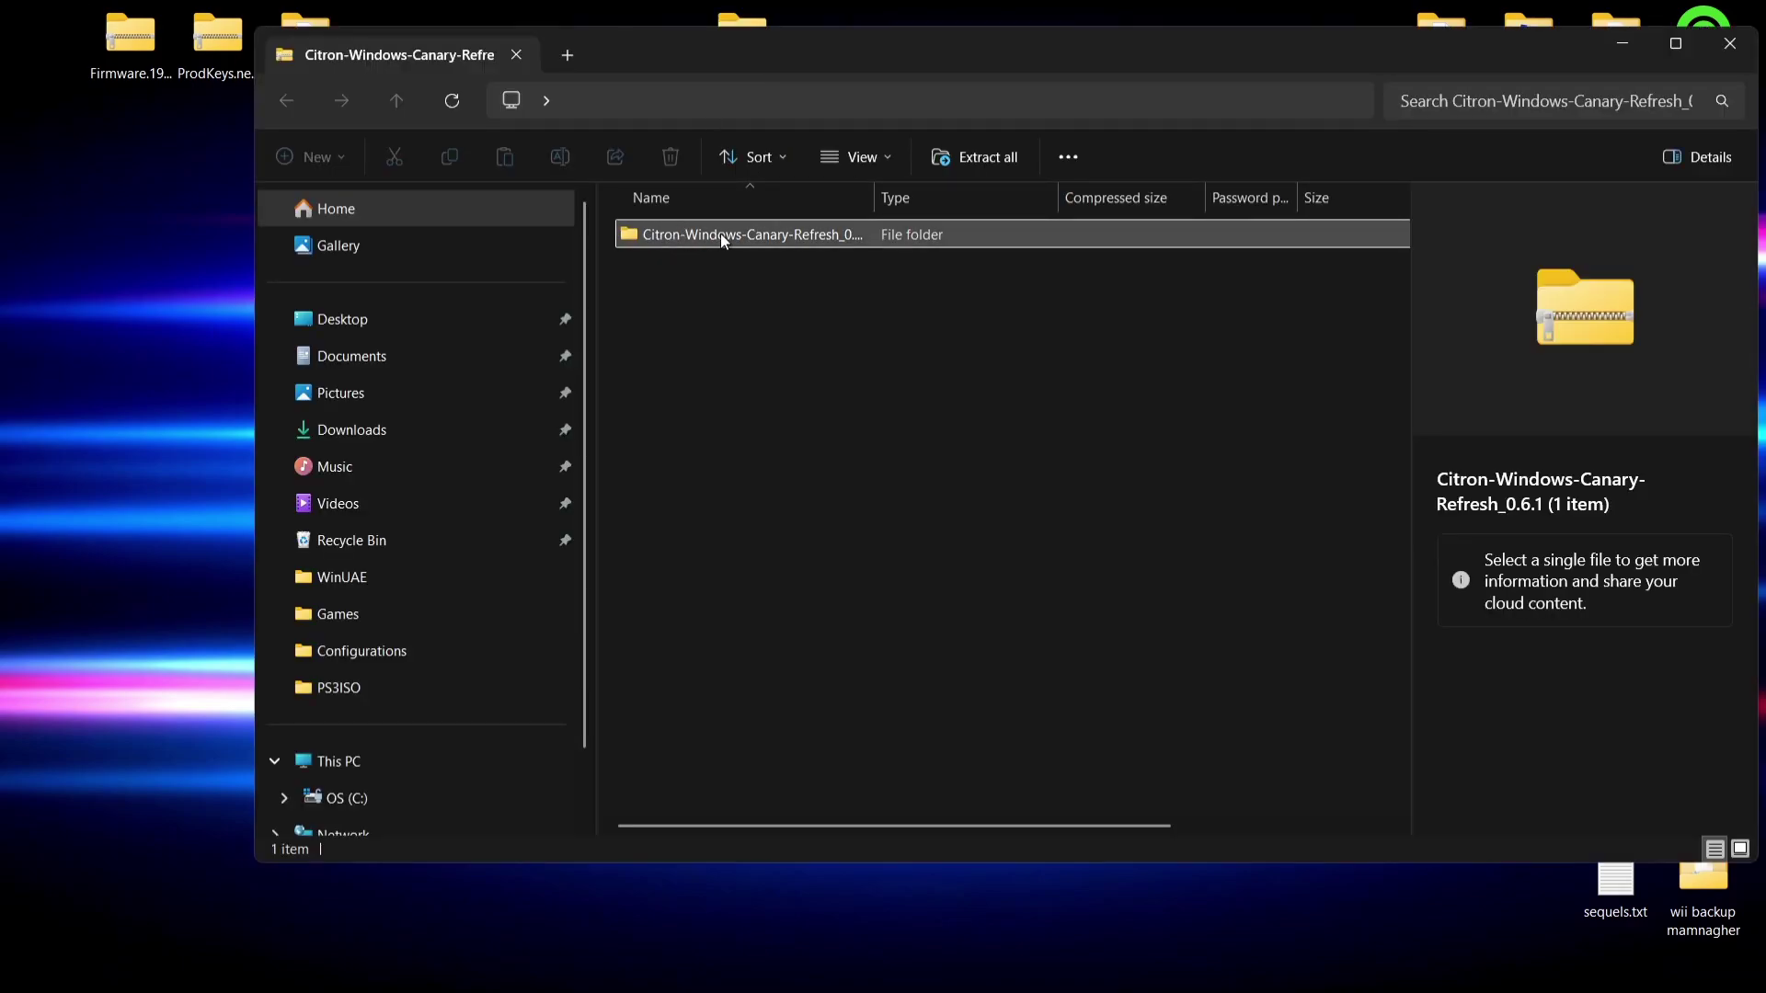
click(720, 233)
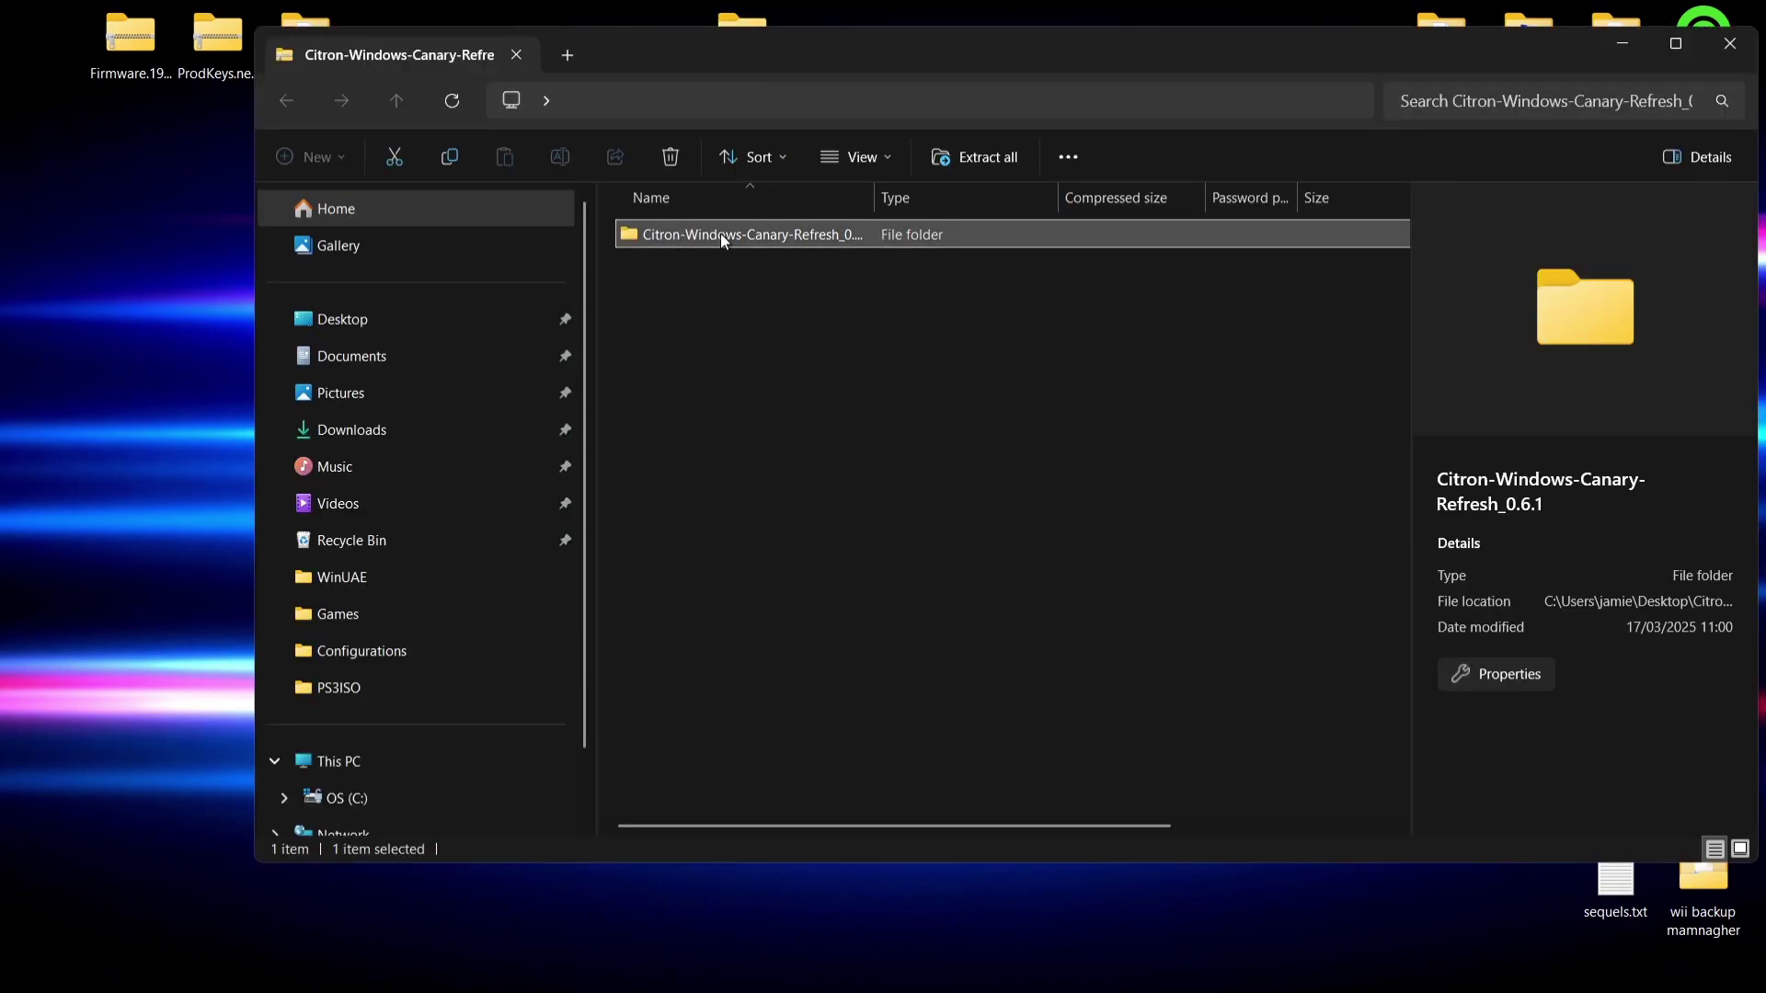
drag(720, 234, 140, 290)
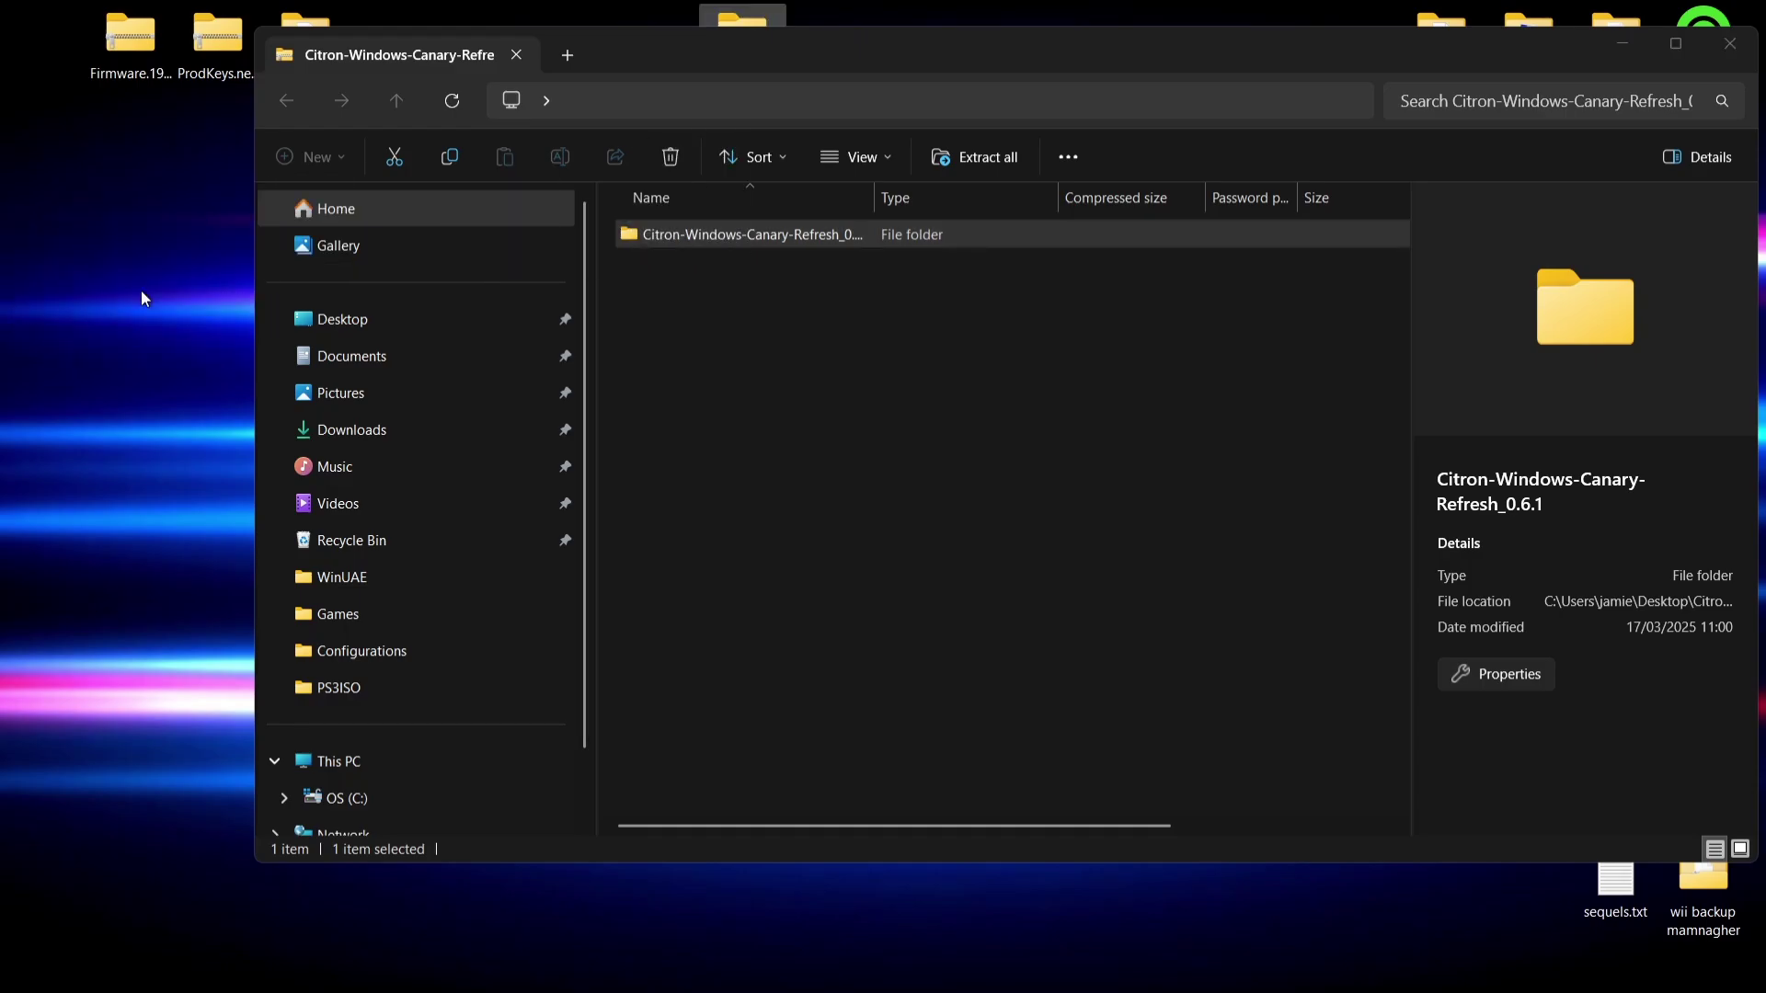
click(1718, 37)
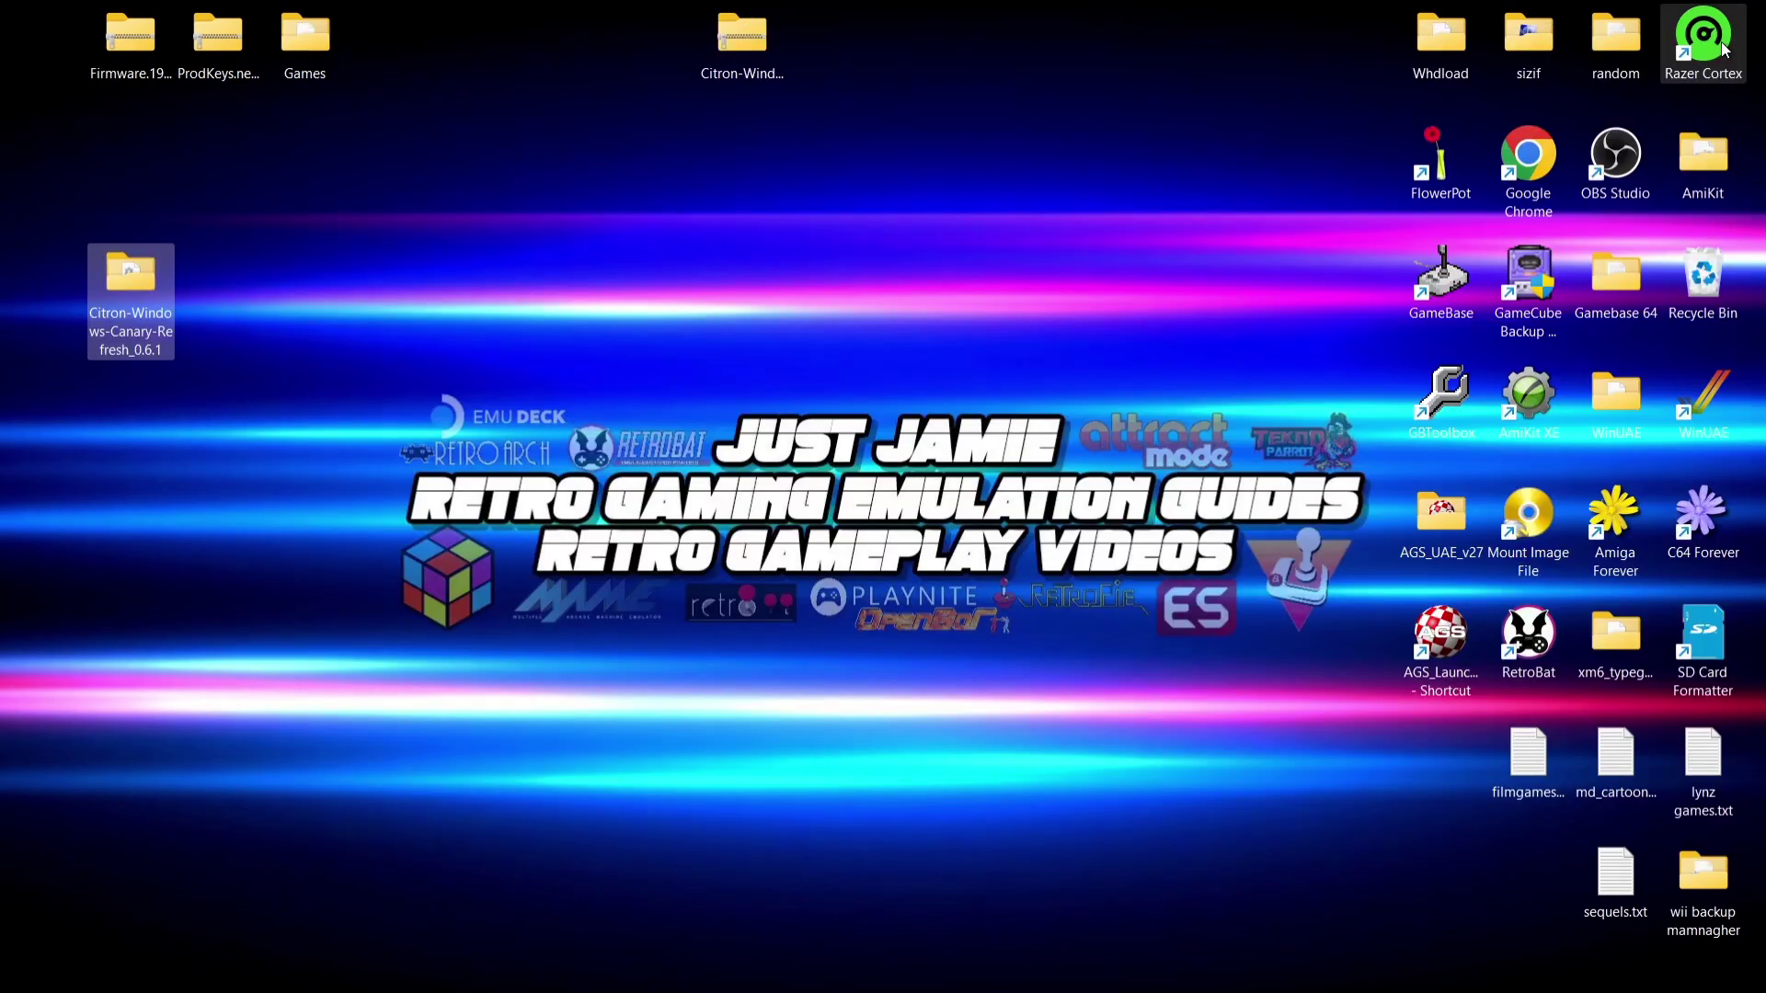
right_click(745, 48)
click(1062, 81)
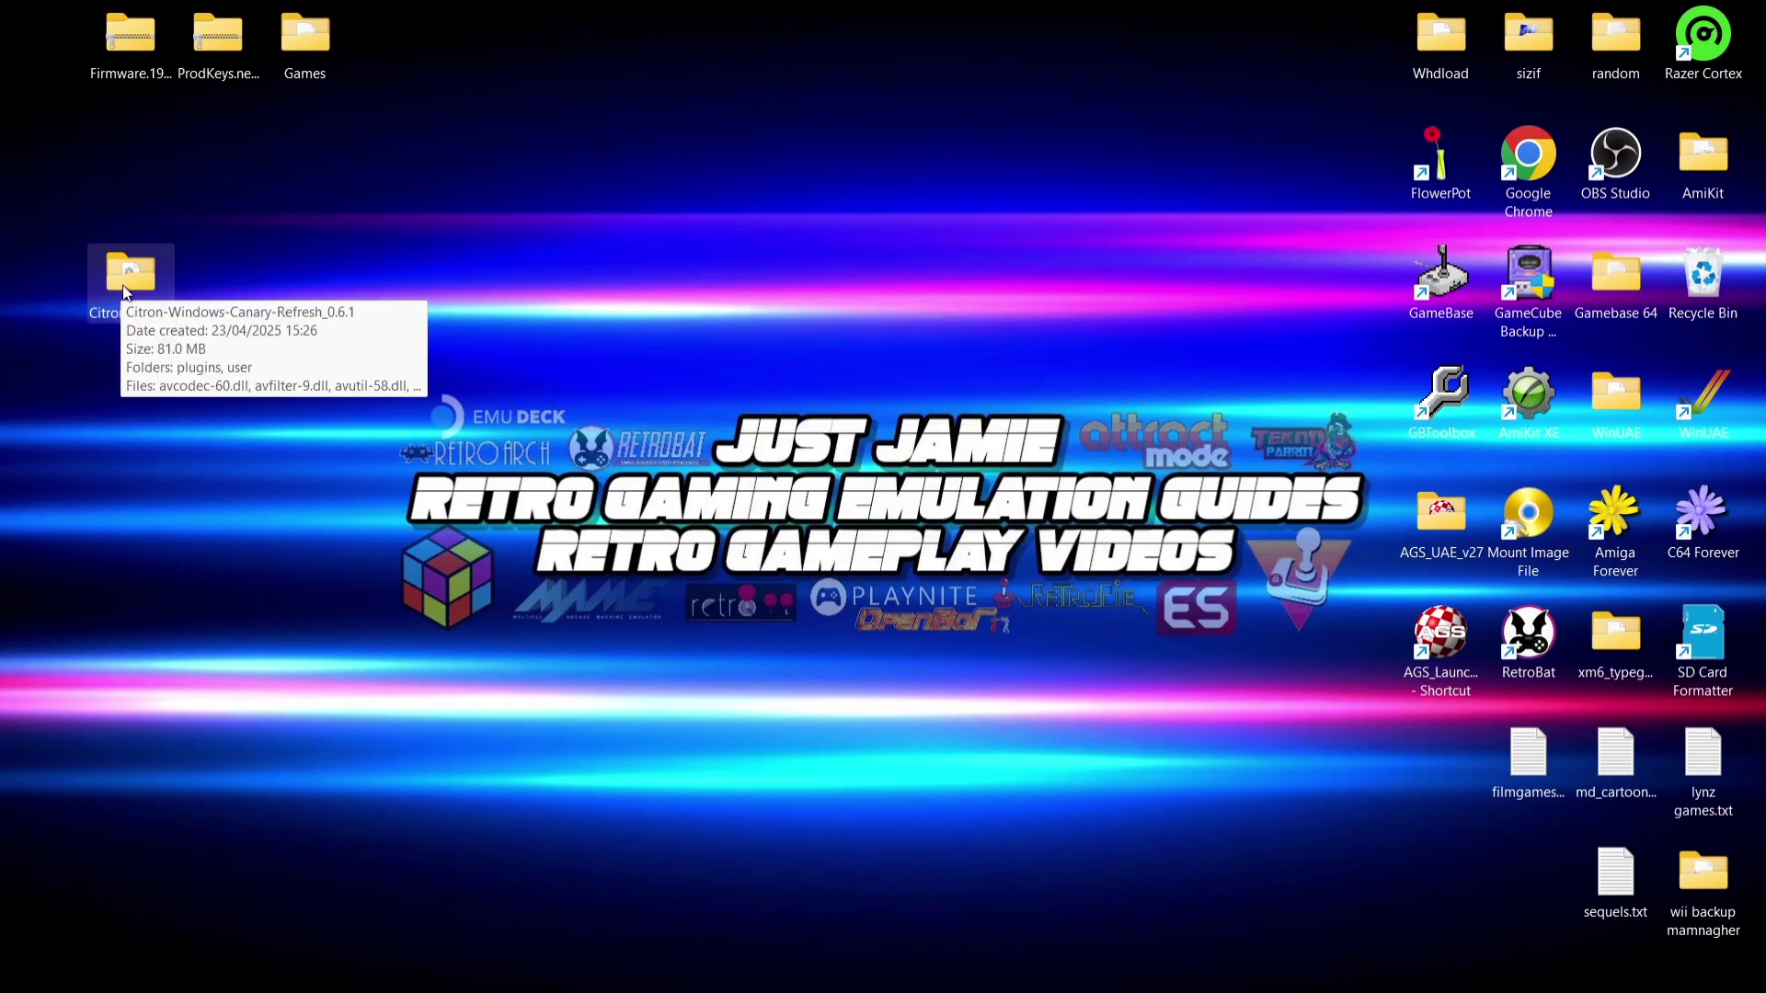
Create a desktop shortcut to citron.exe from the extracted Citron folder and move that folder beside the Games folder
drag(126, 292, 563, 276)
double_click(567, 288)
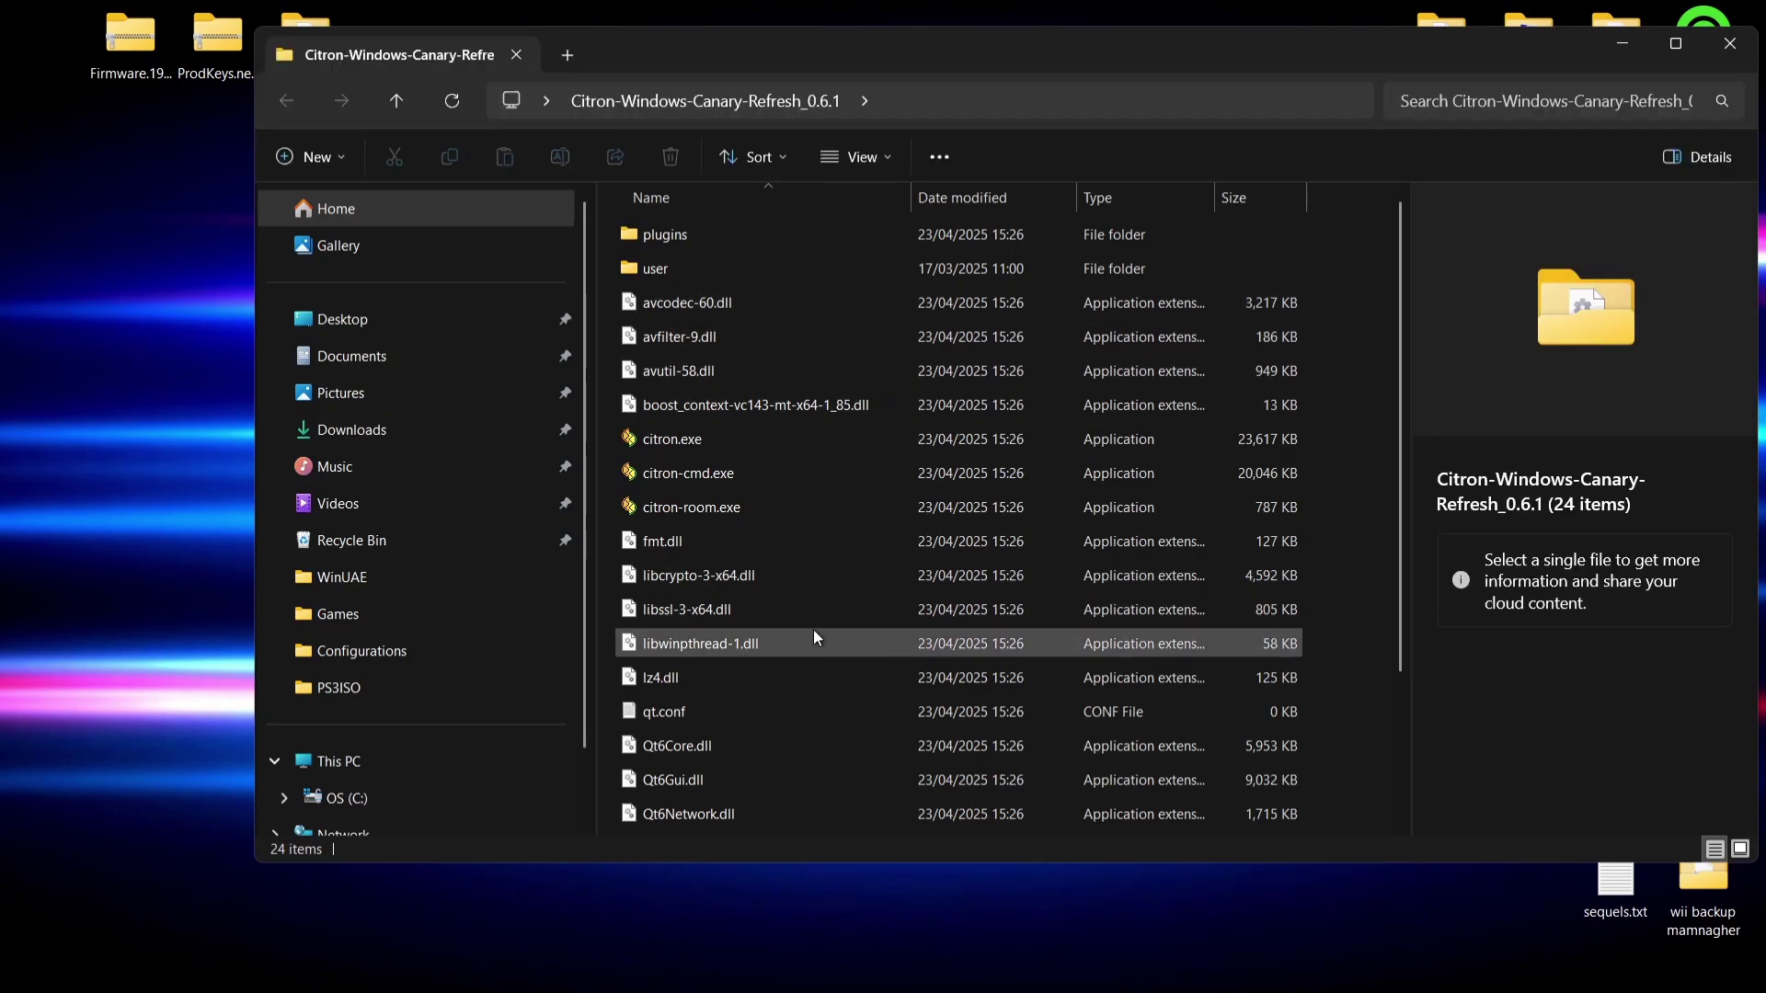
right_click(662, 439)
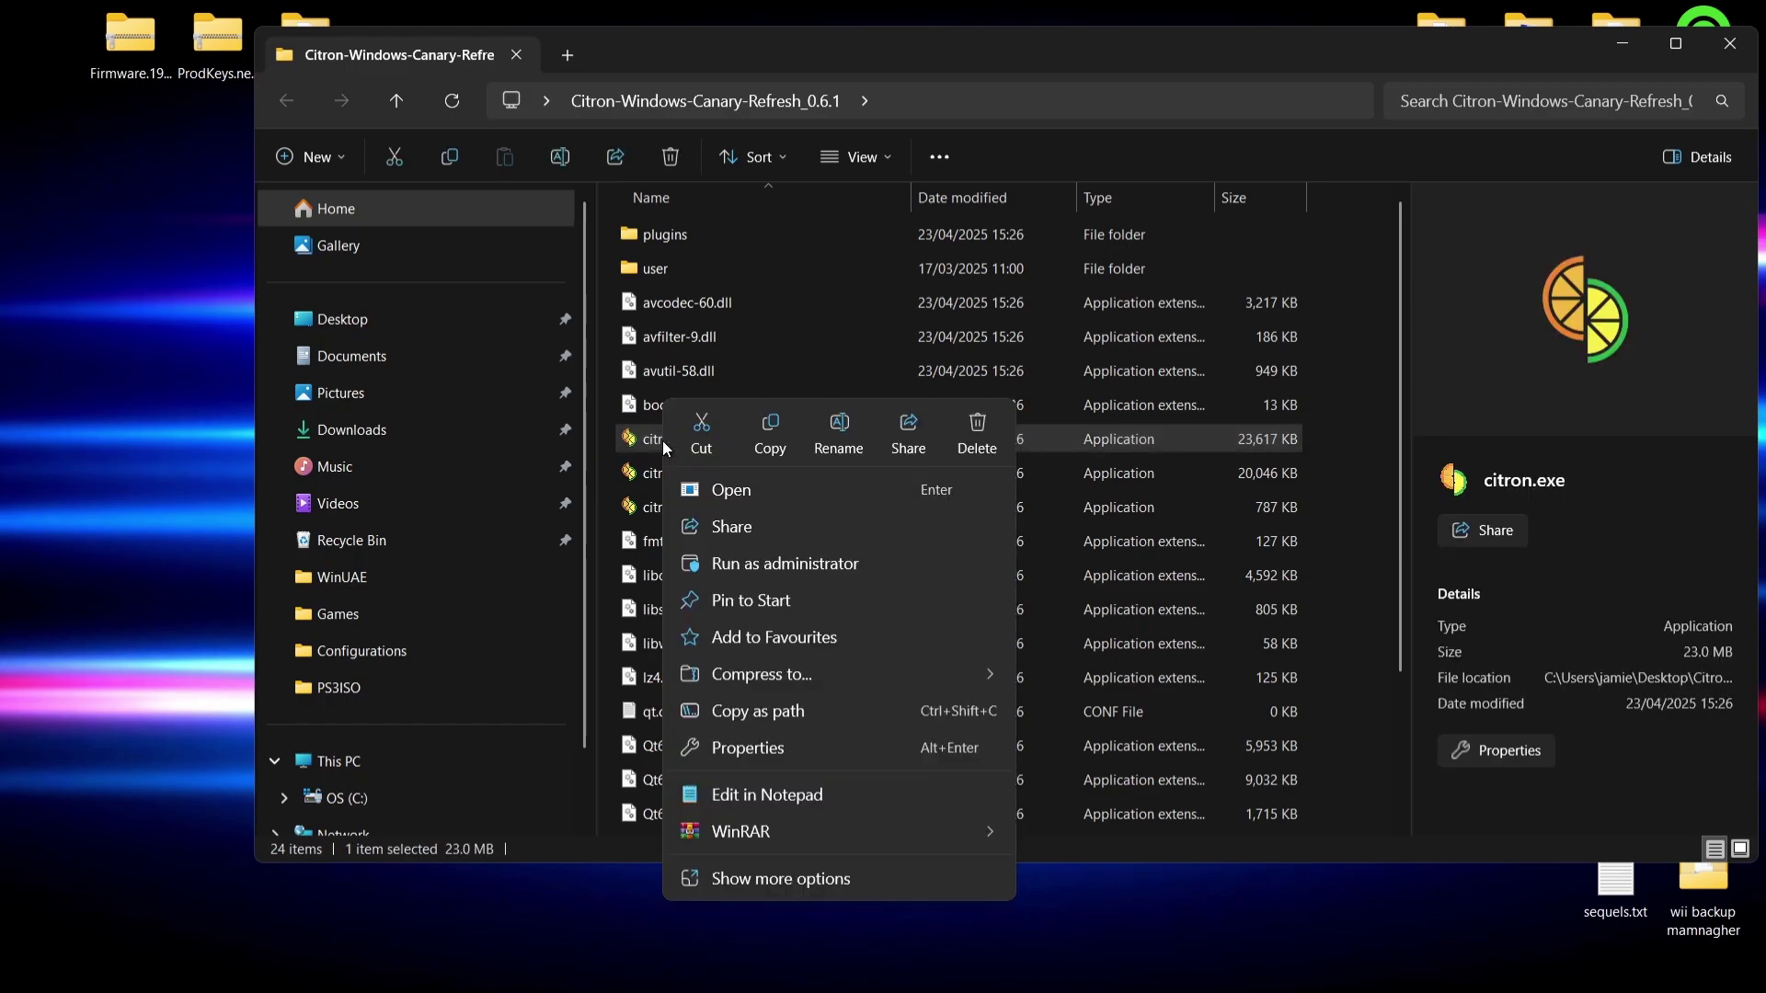
click(767, 883)
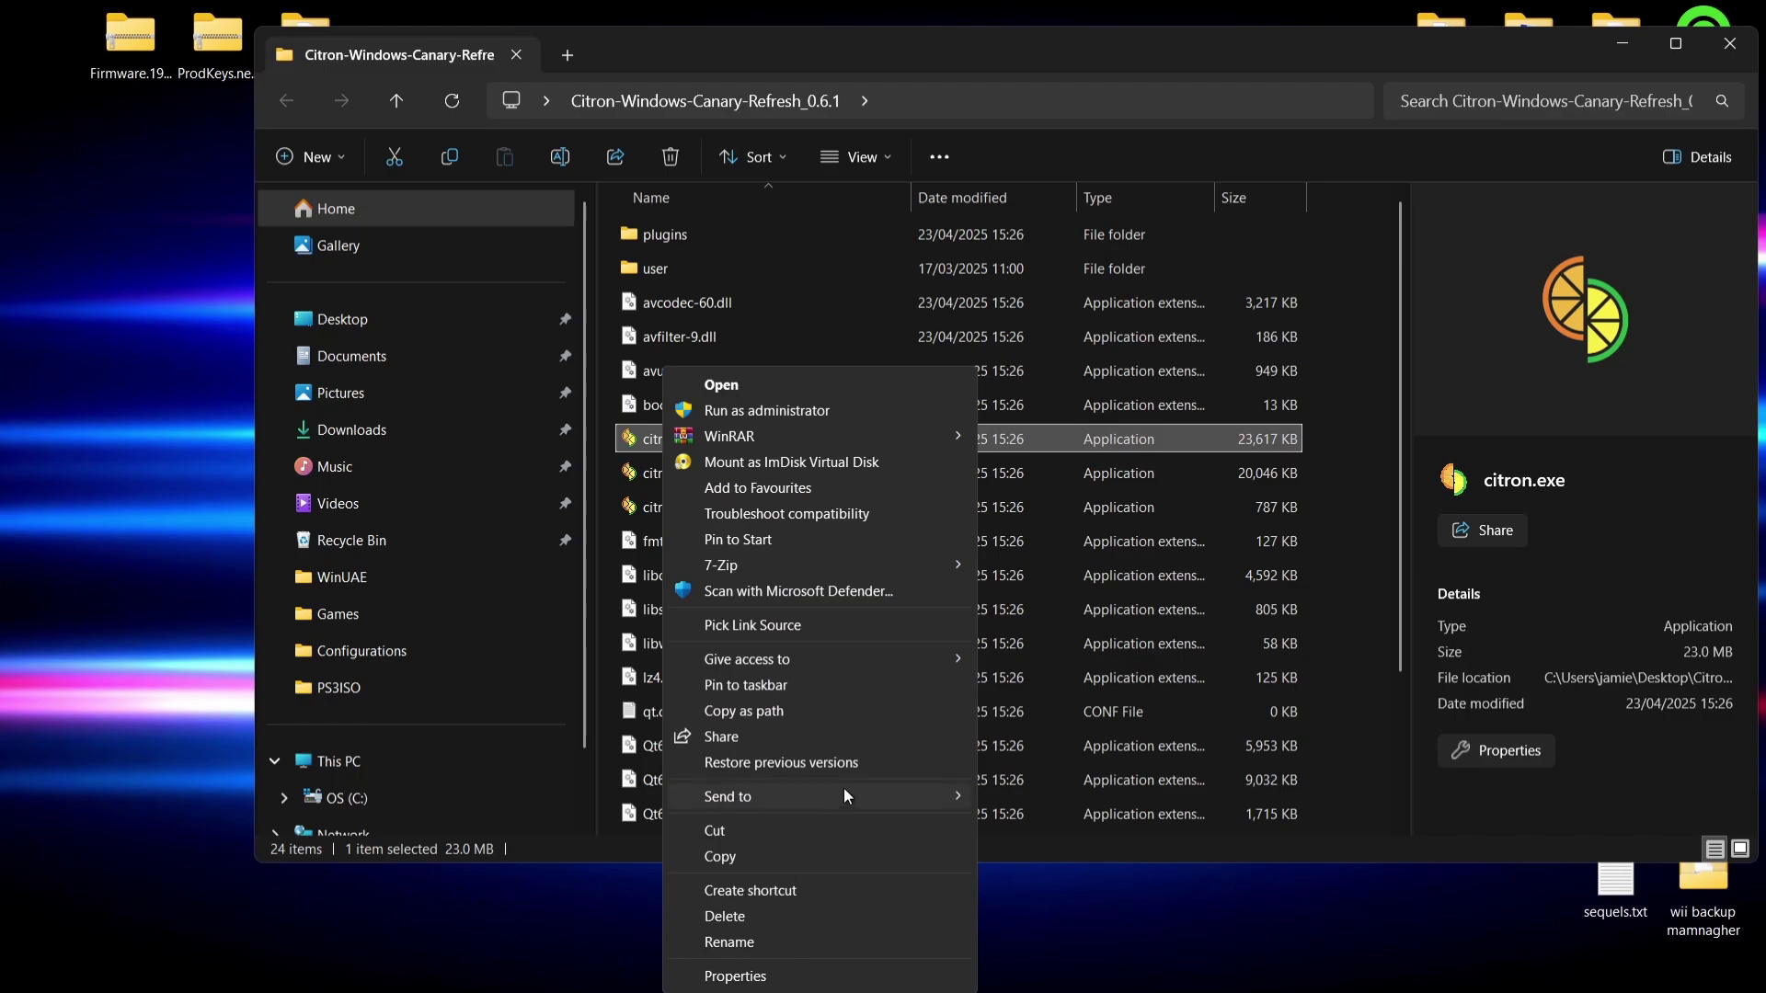
mouse_move(842, 789)
click(1121, 858)
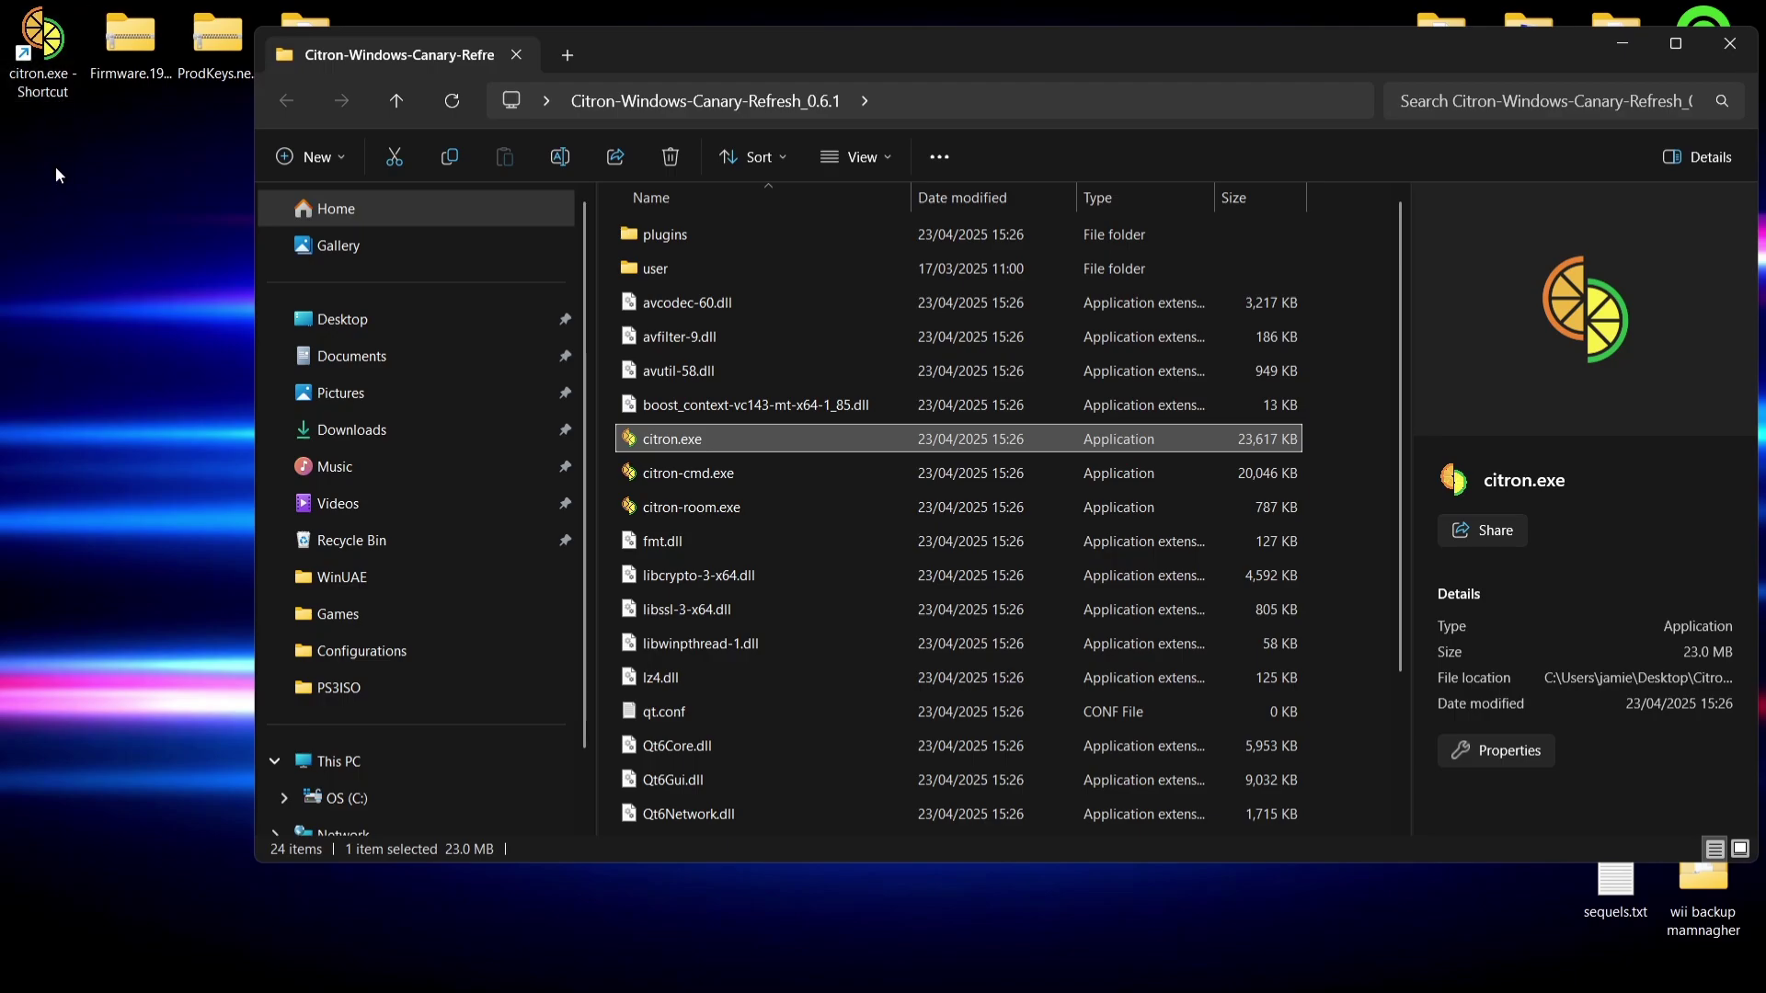
click(1730, 43)
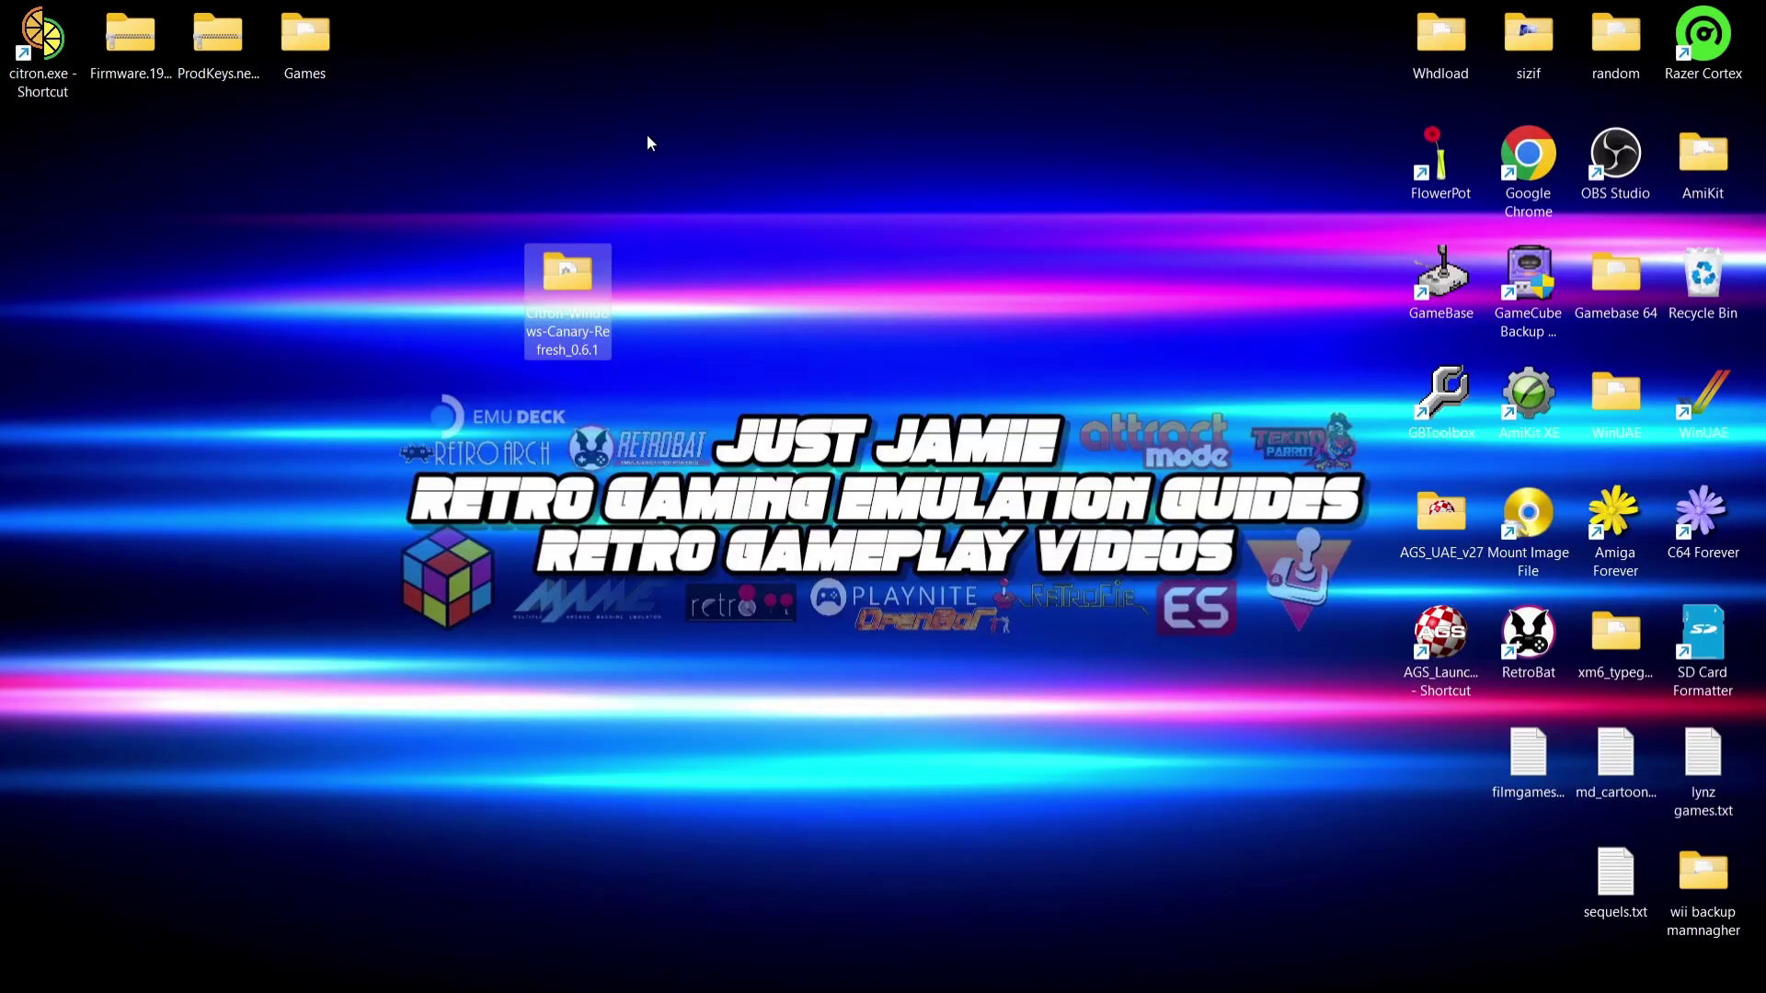
drag(570, 272, 379, 57)
click(90, 199)
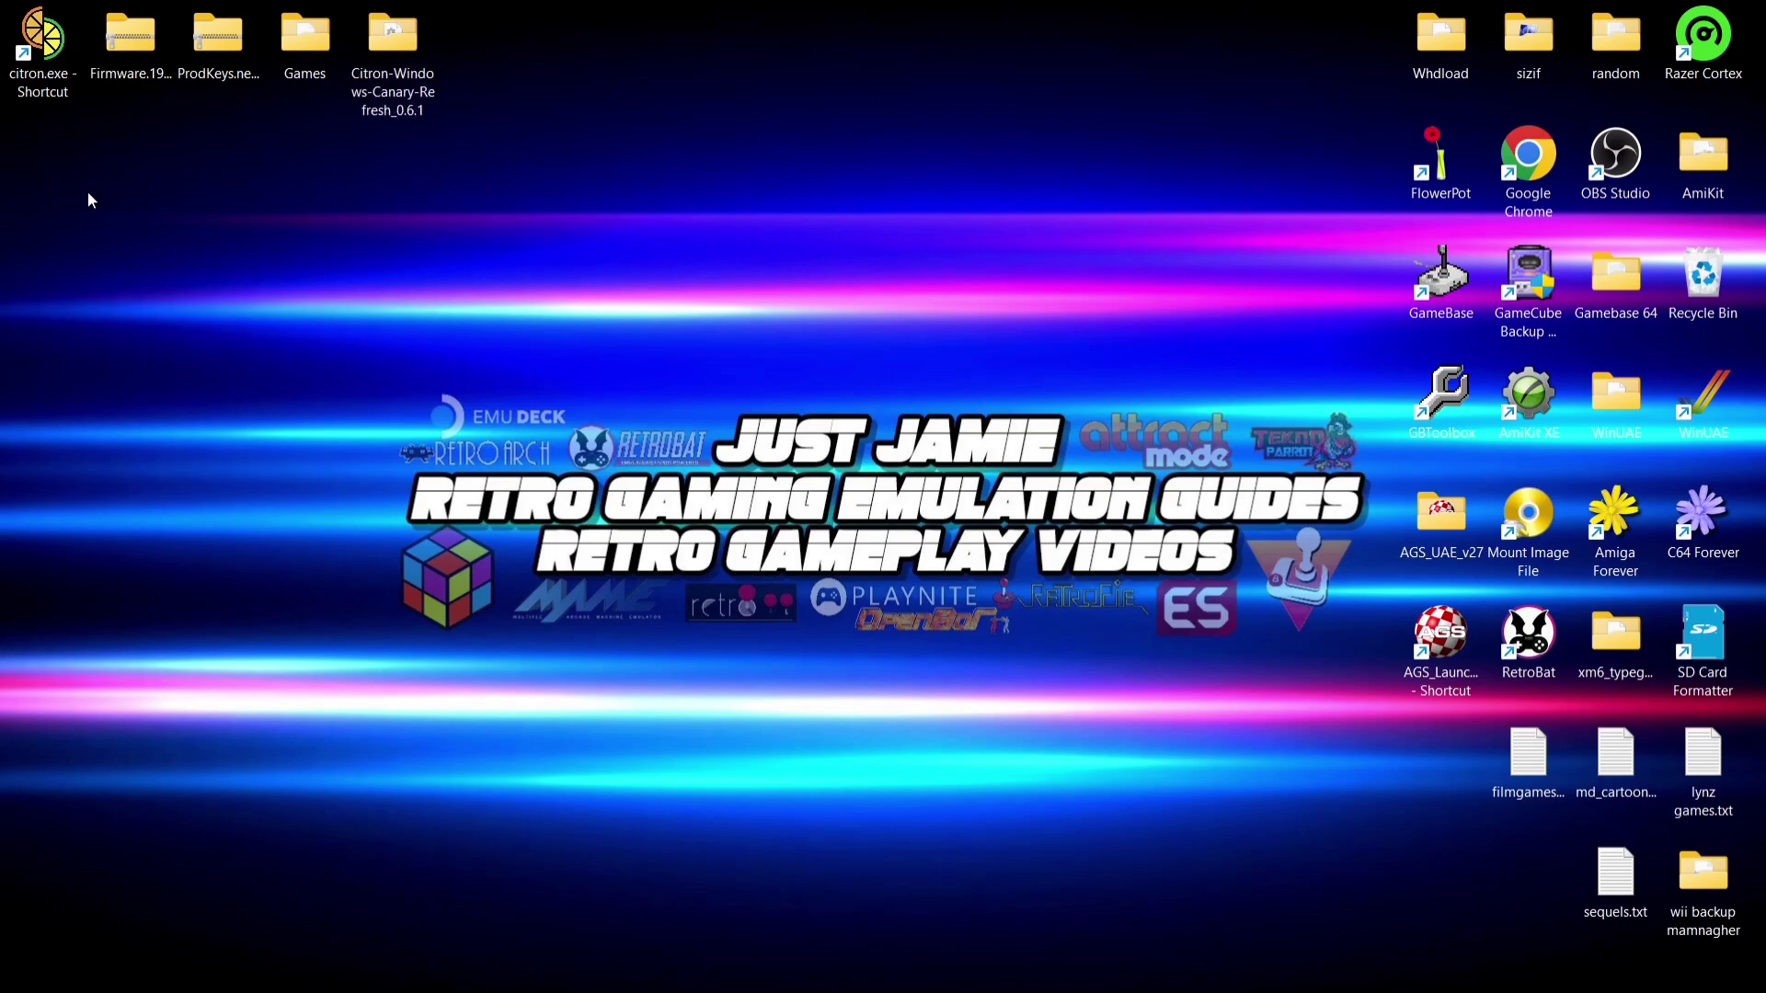
Launch Citron from its desktop shortcut and allow it to run despite the SmartScreen block
double_click(31, 53)
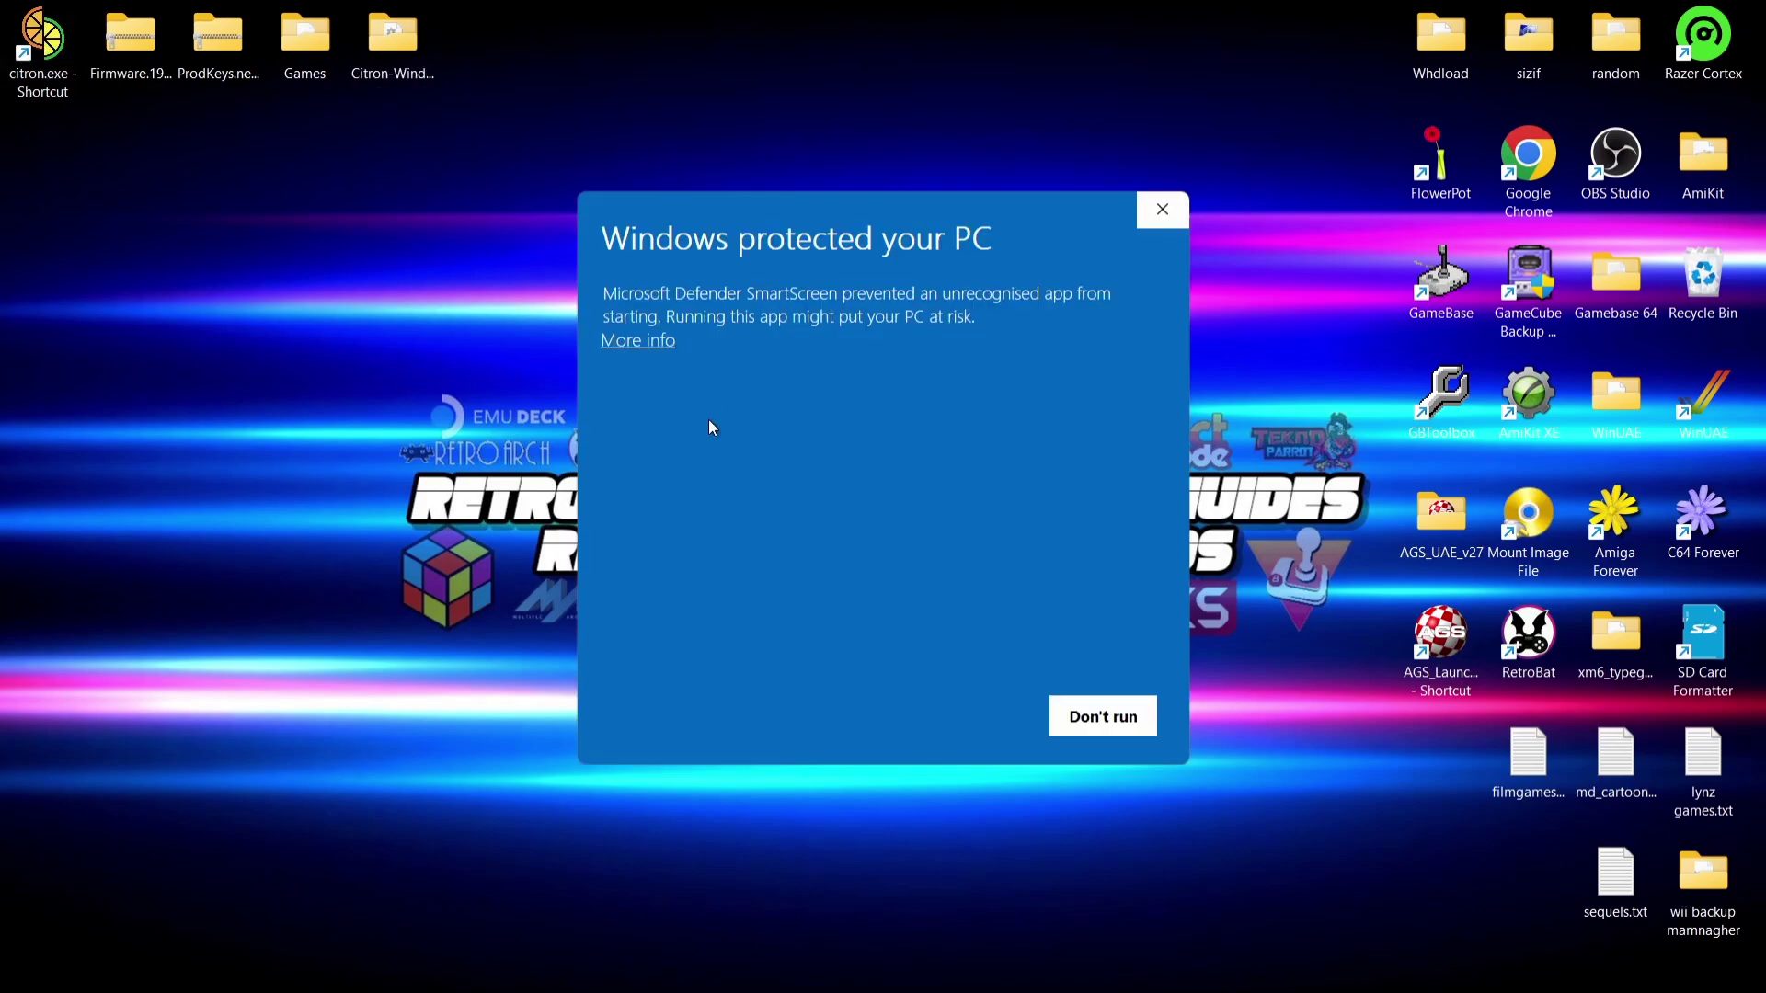
click(641, 342)
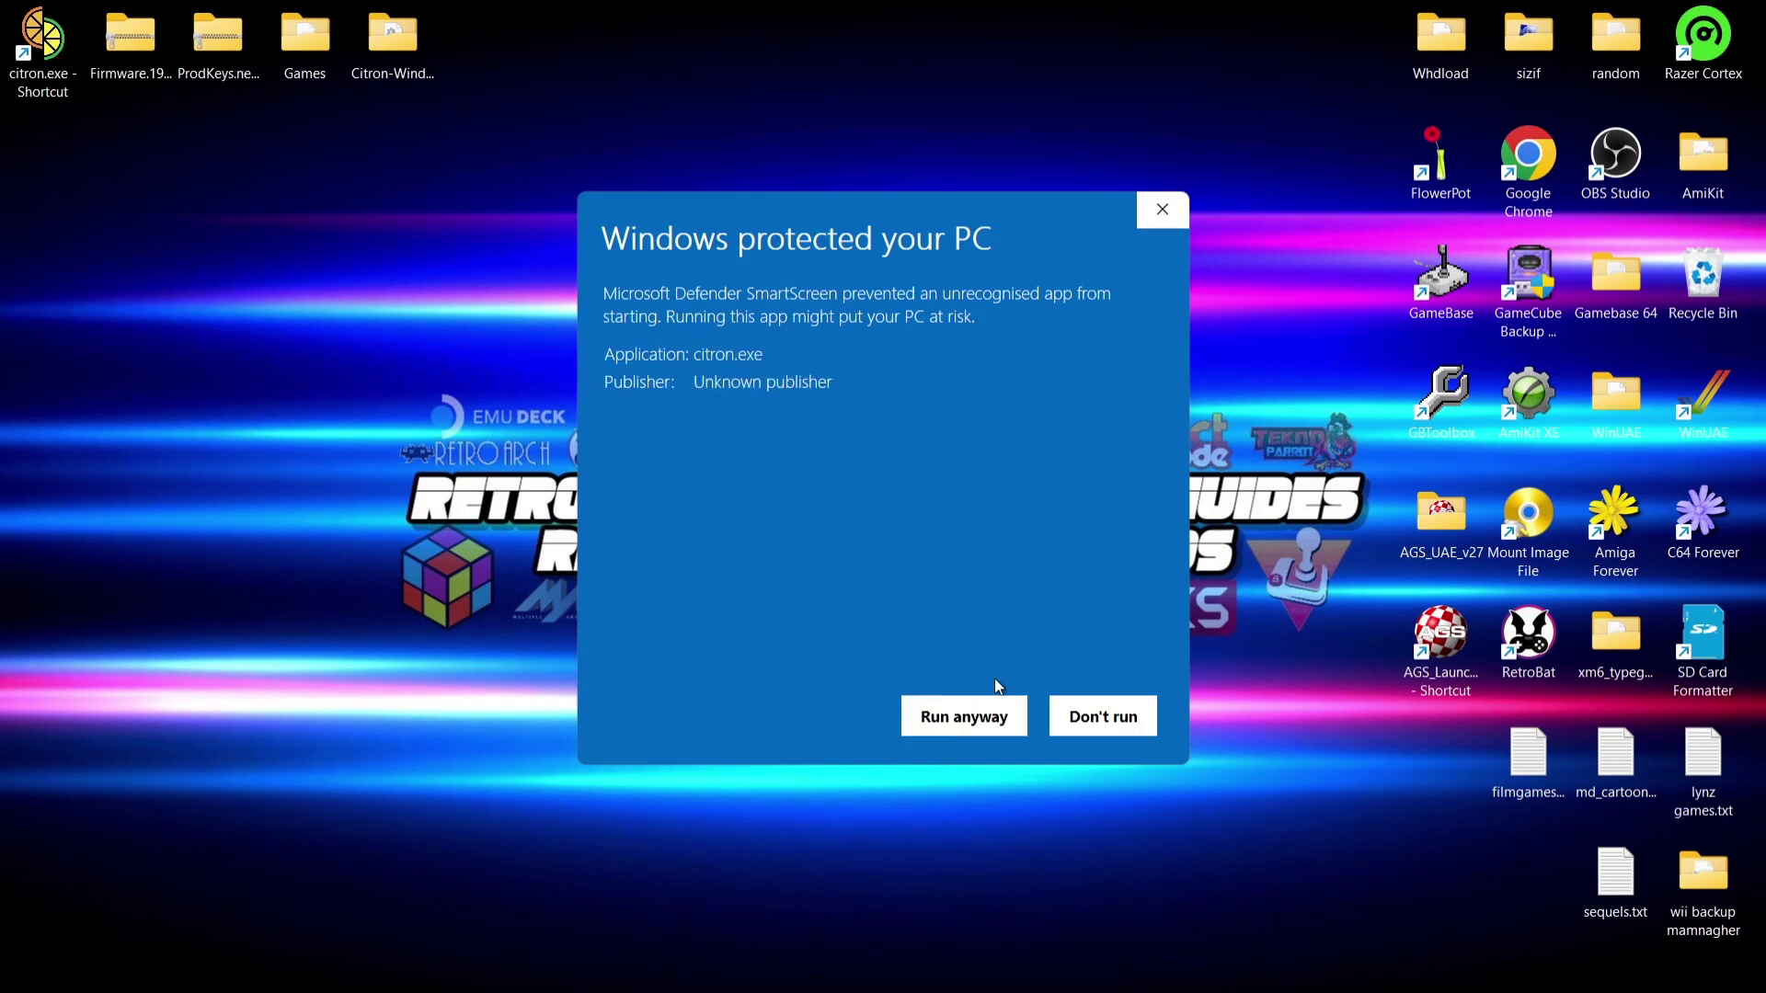
click(981, 734)
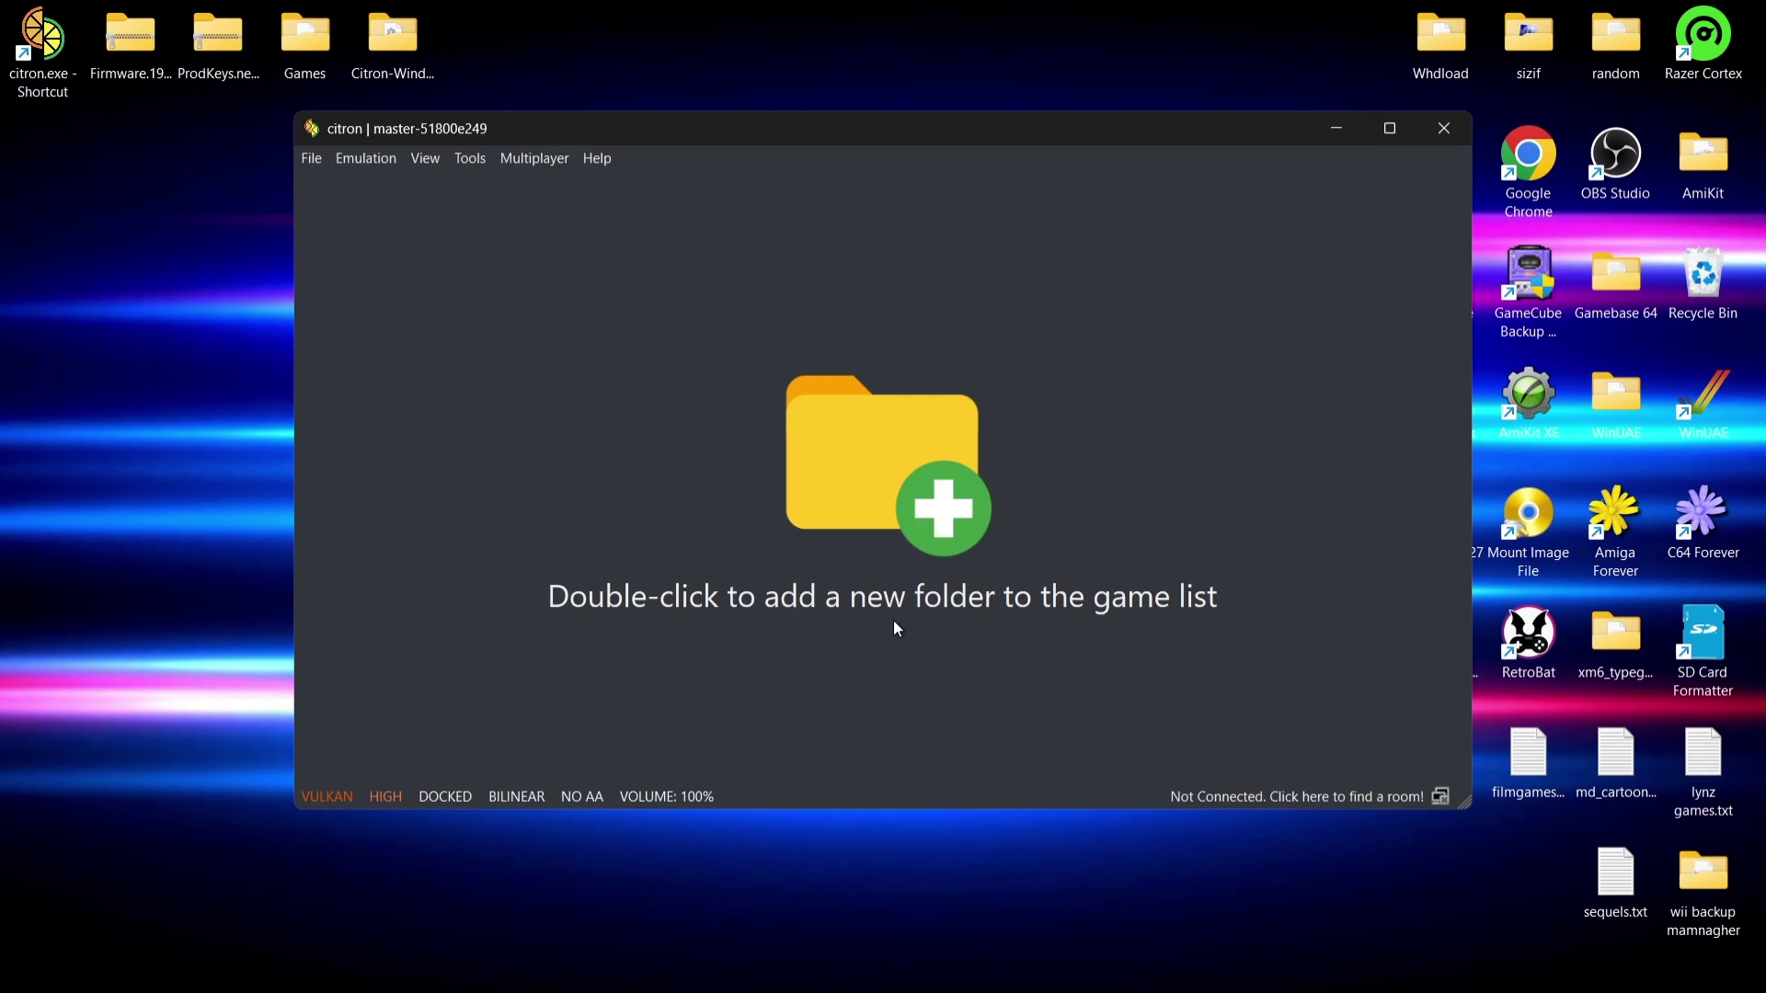
Extract the ProdKeys.net-v19.0.1 folder from its zip archive onto the desktop
double_click(217, 48)
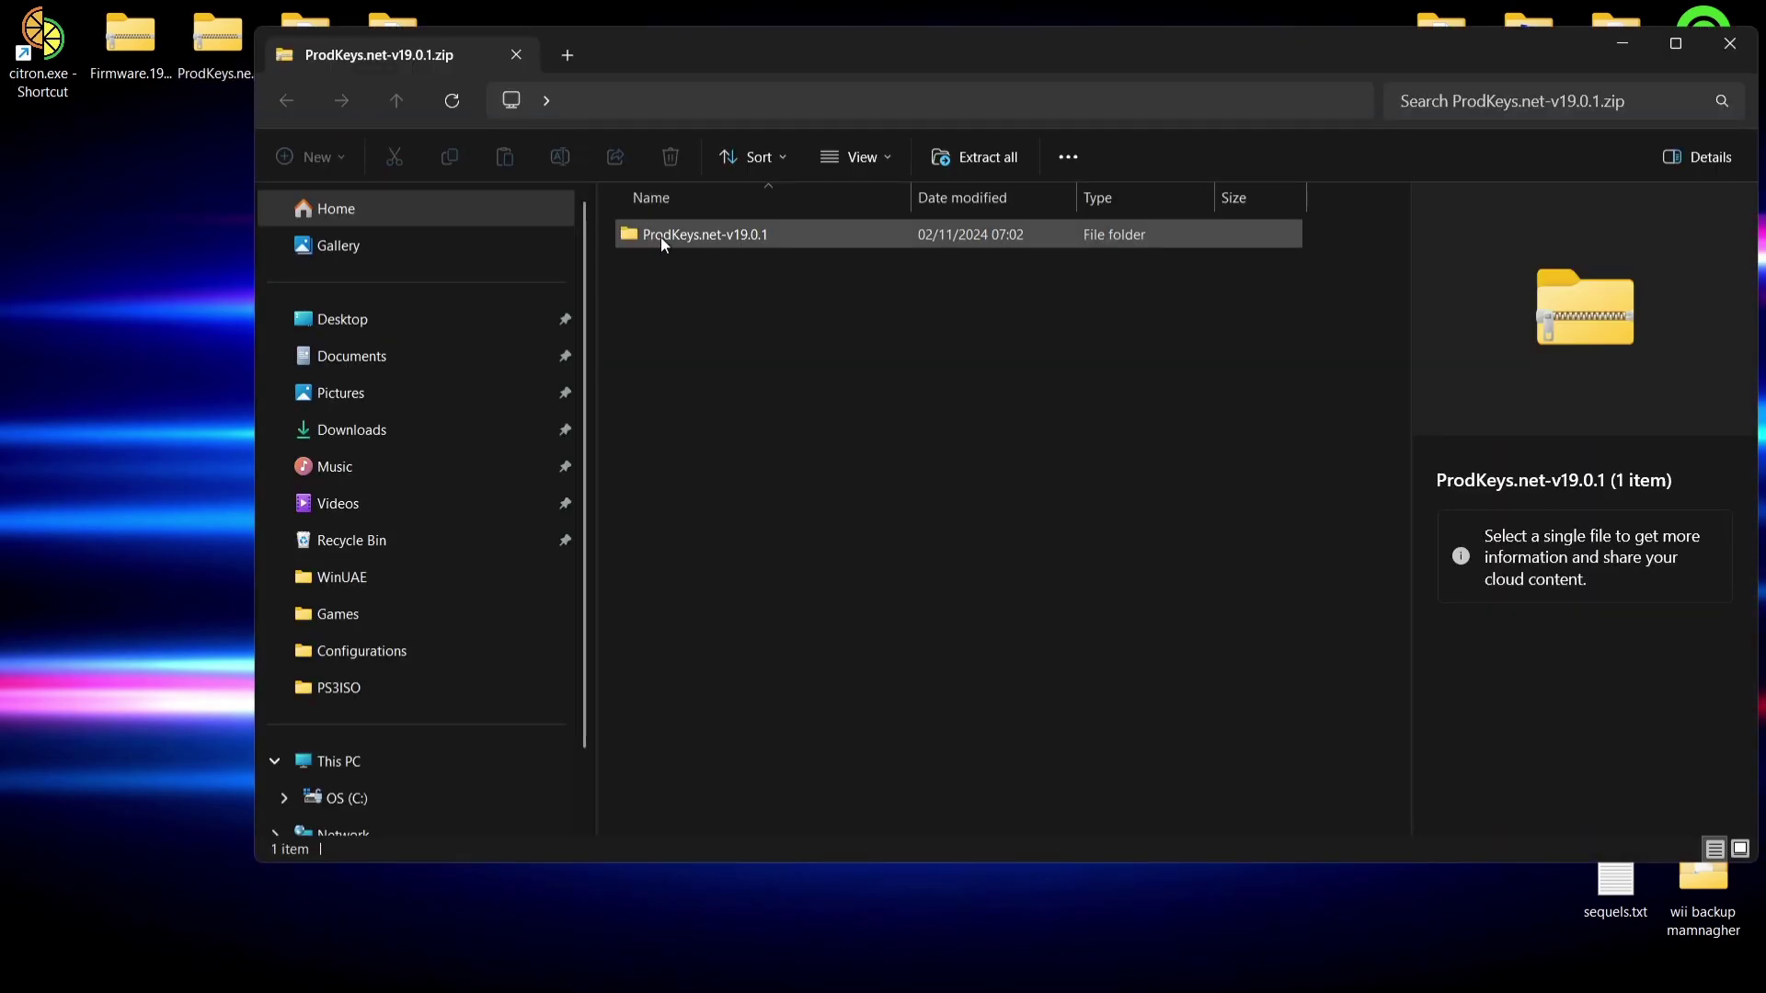
double_click(658, 236)
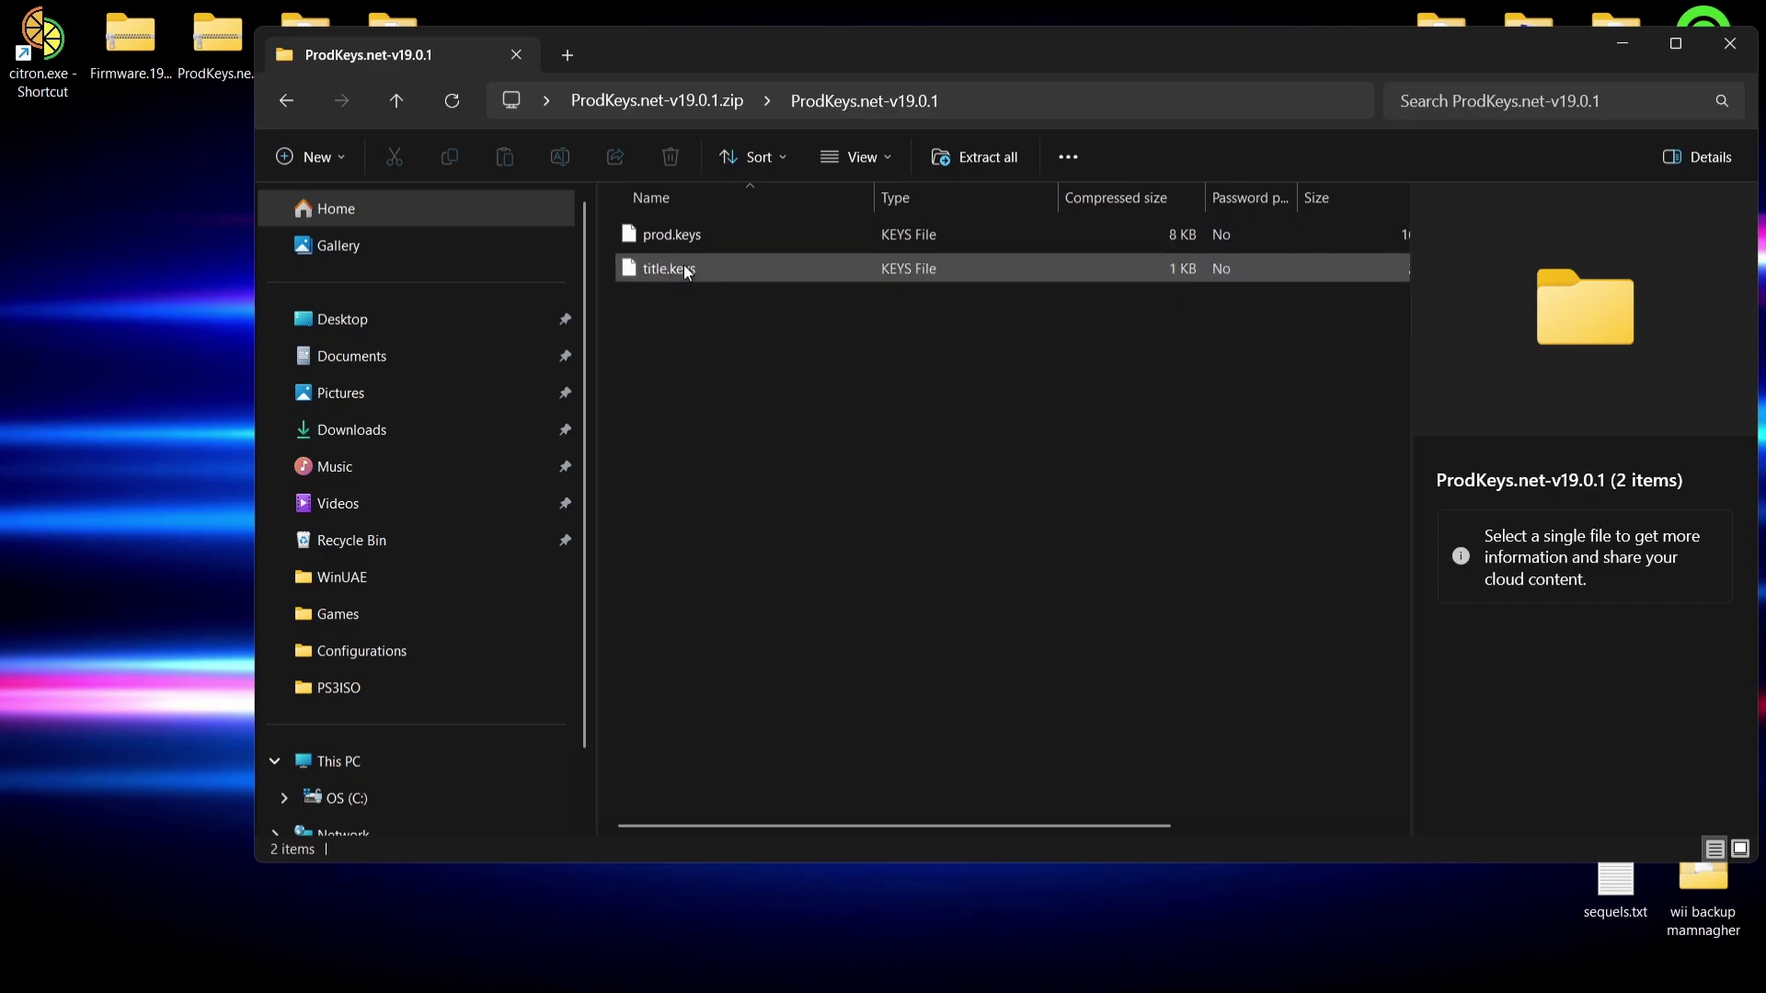
click(287, 99)
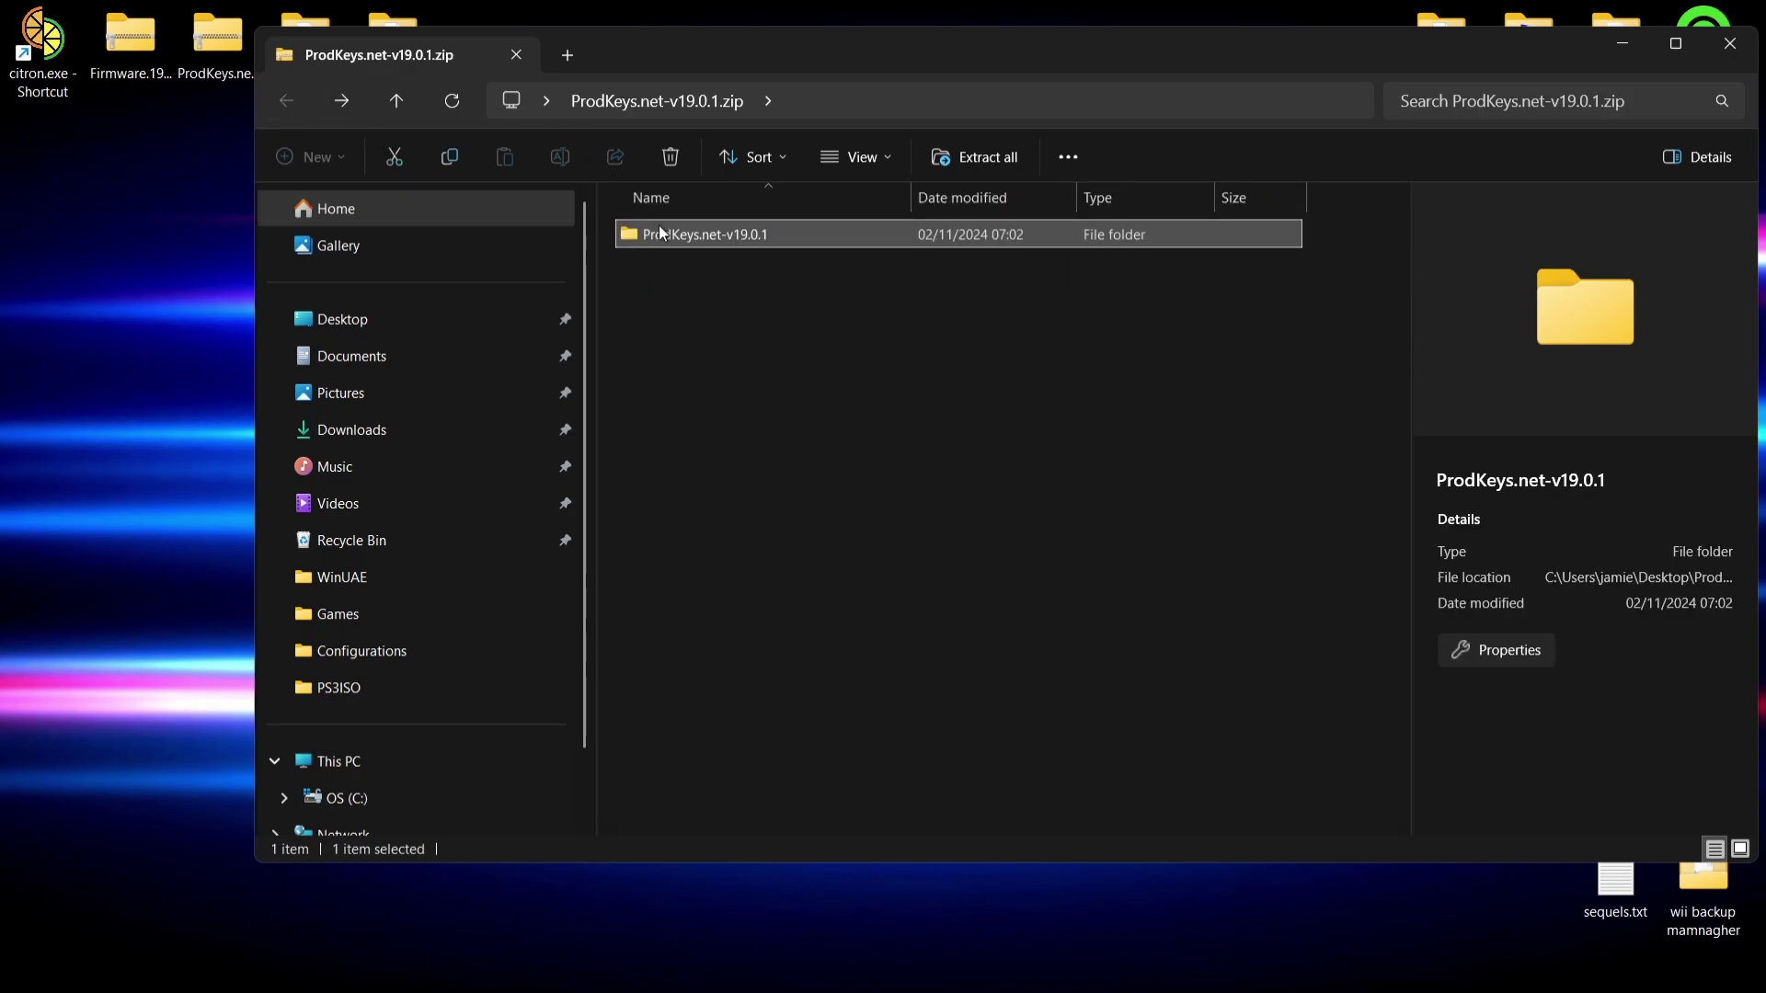
drag(663, 230, 162, 393)
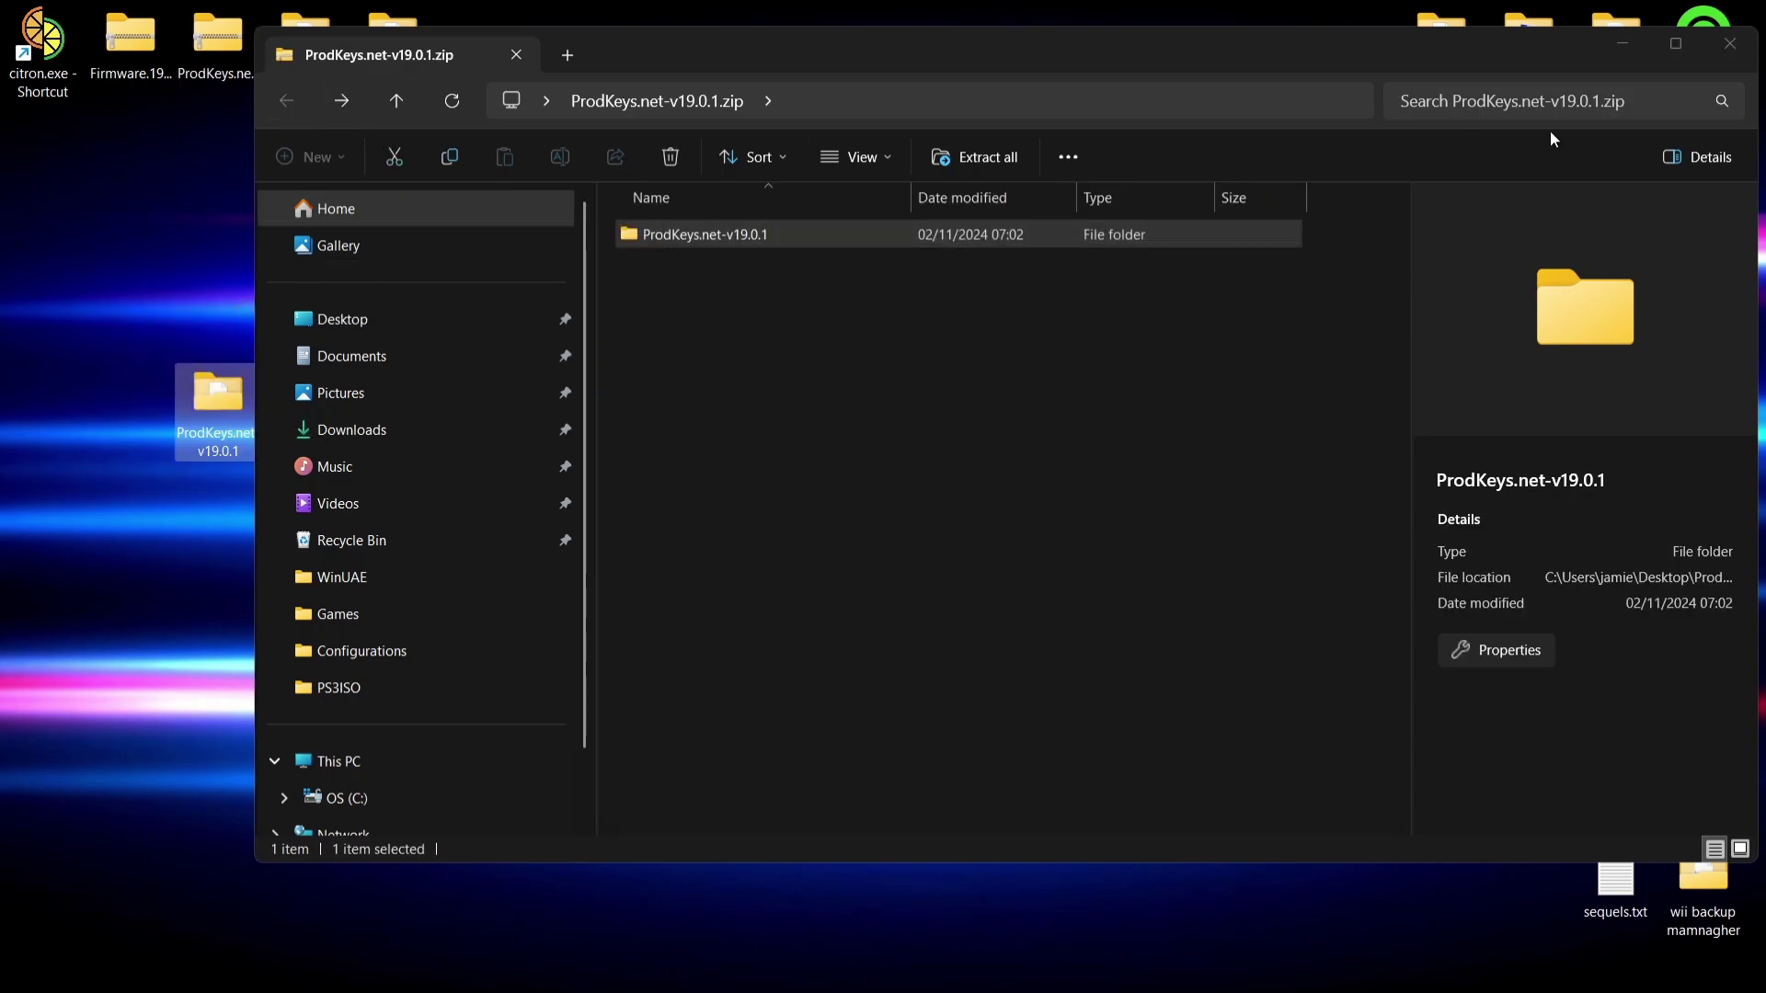
click(1730, 44)
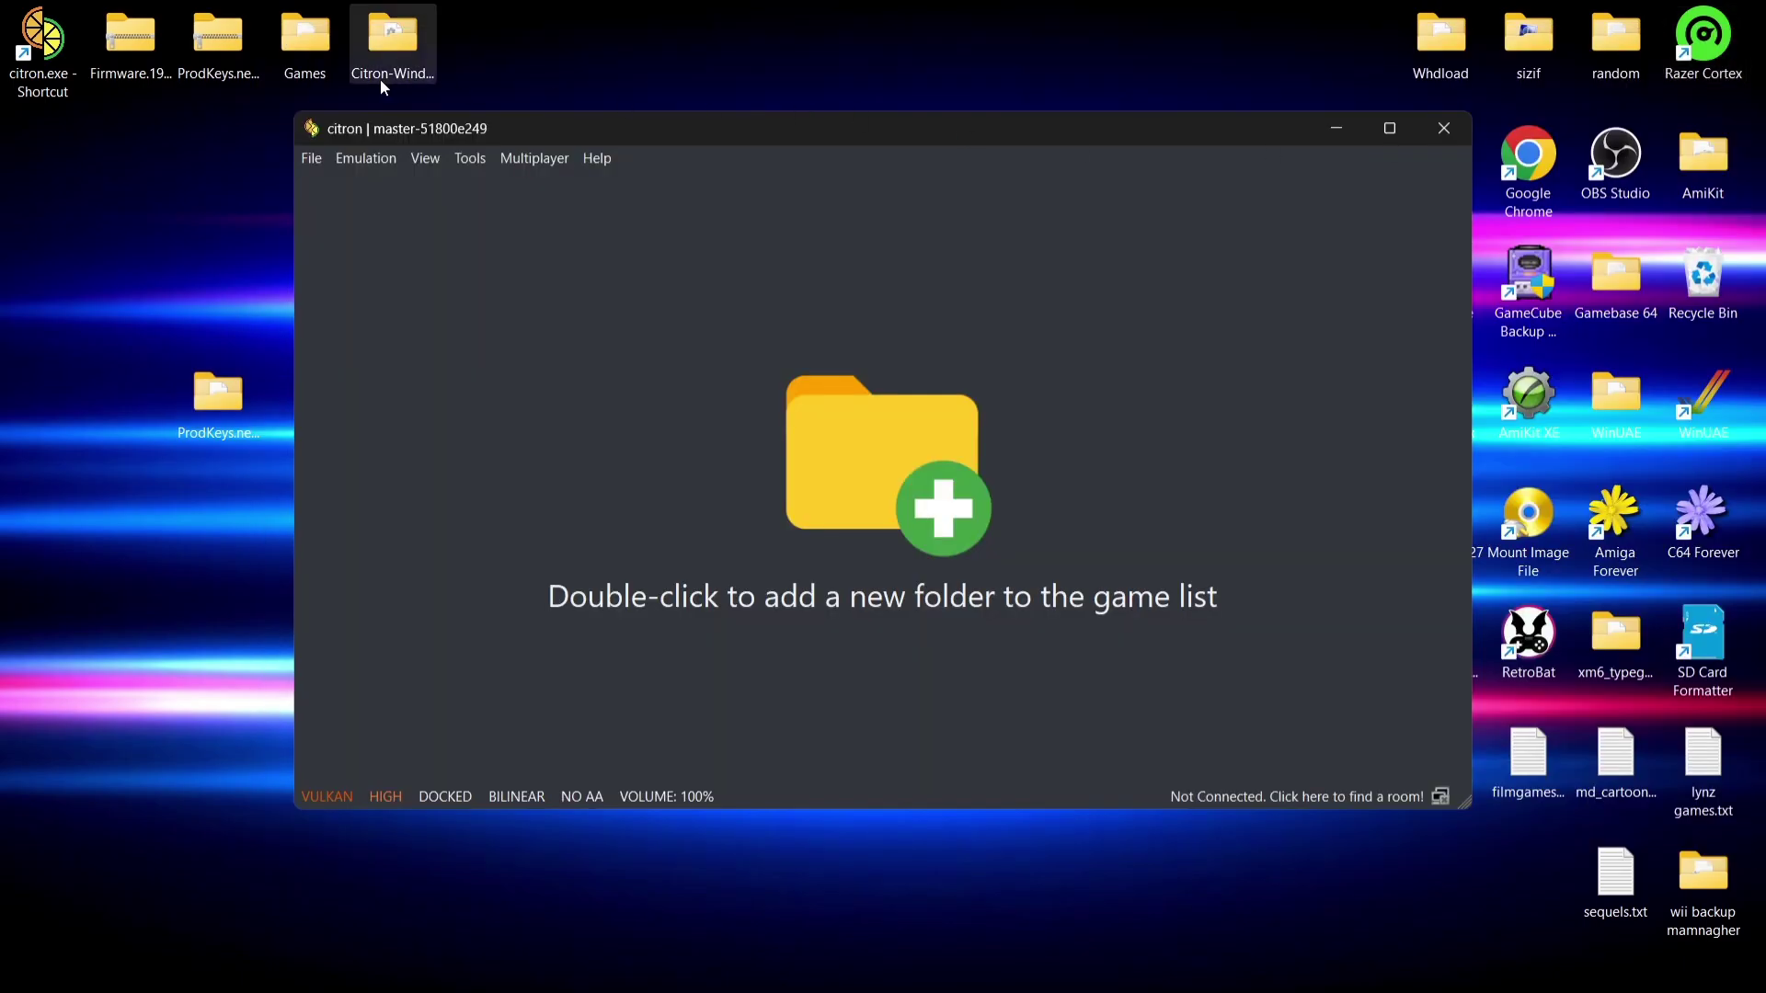
Delete the ProdKeys zip archive and move the extracted ProdKeys folder into the Citron folder on the desktop
right_click(218, 42)
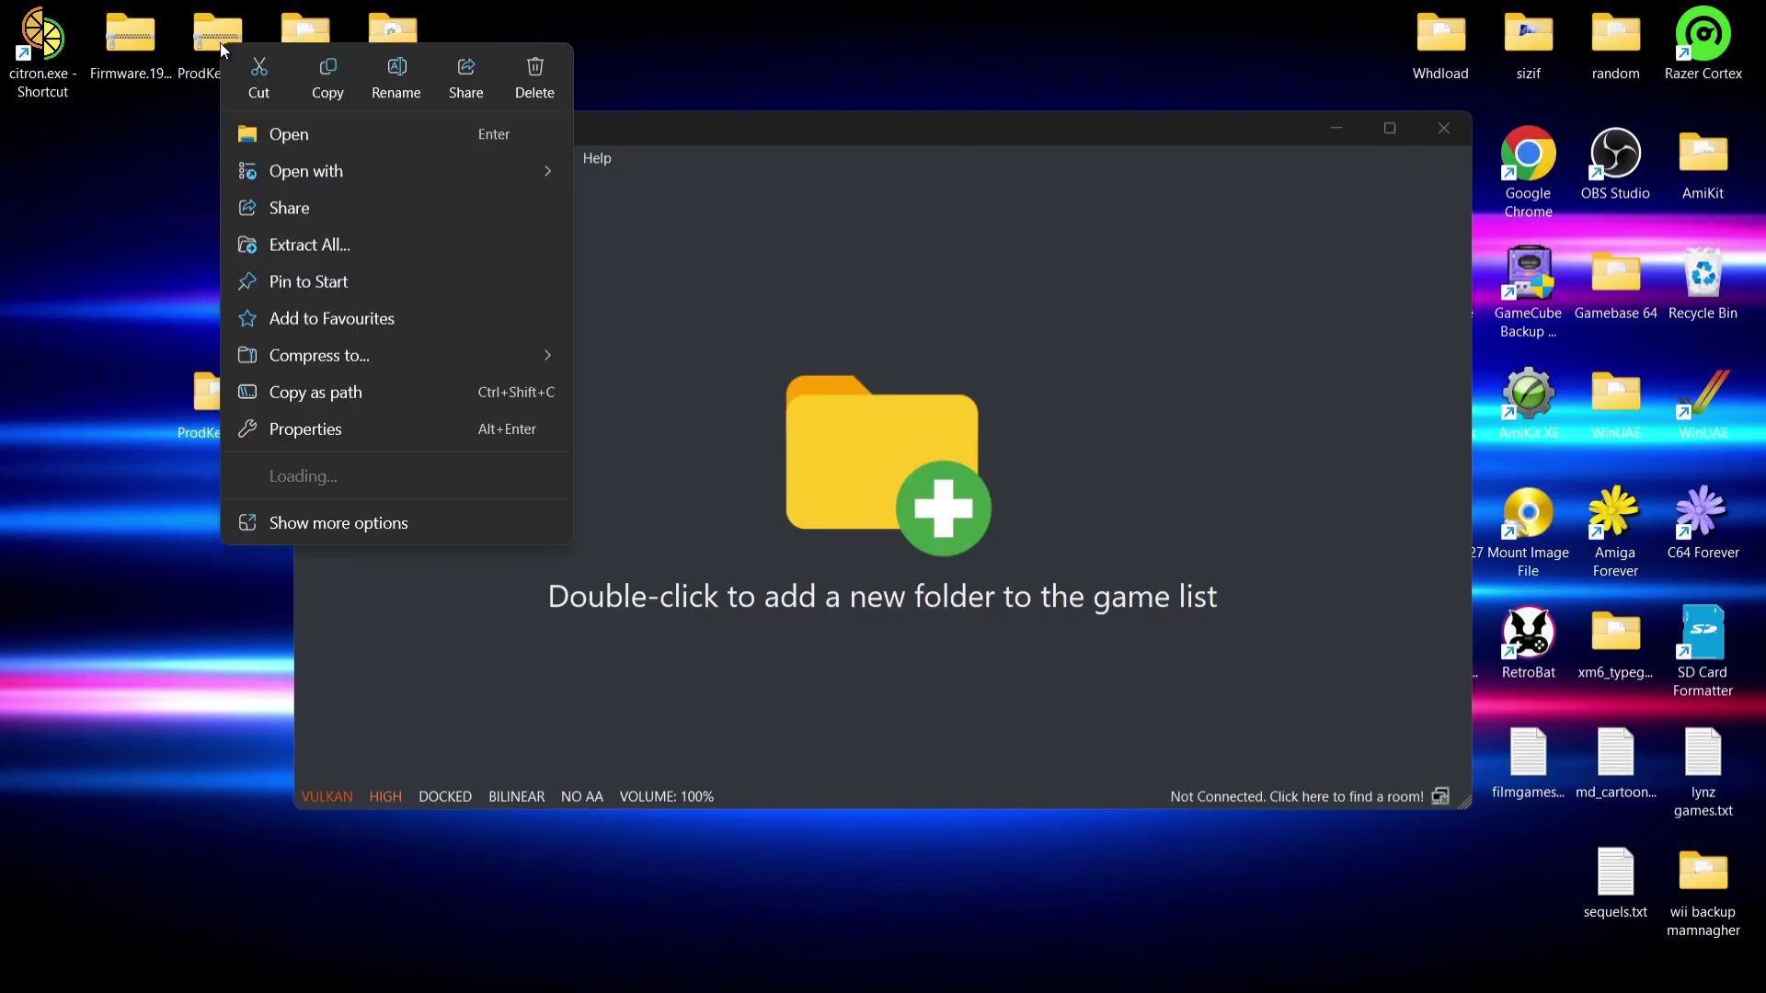
click(529, 73)
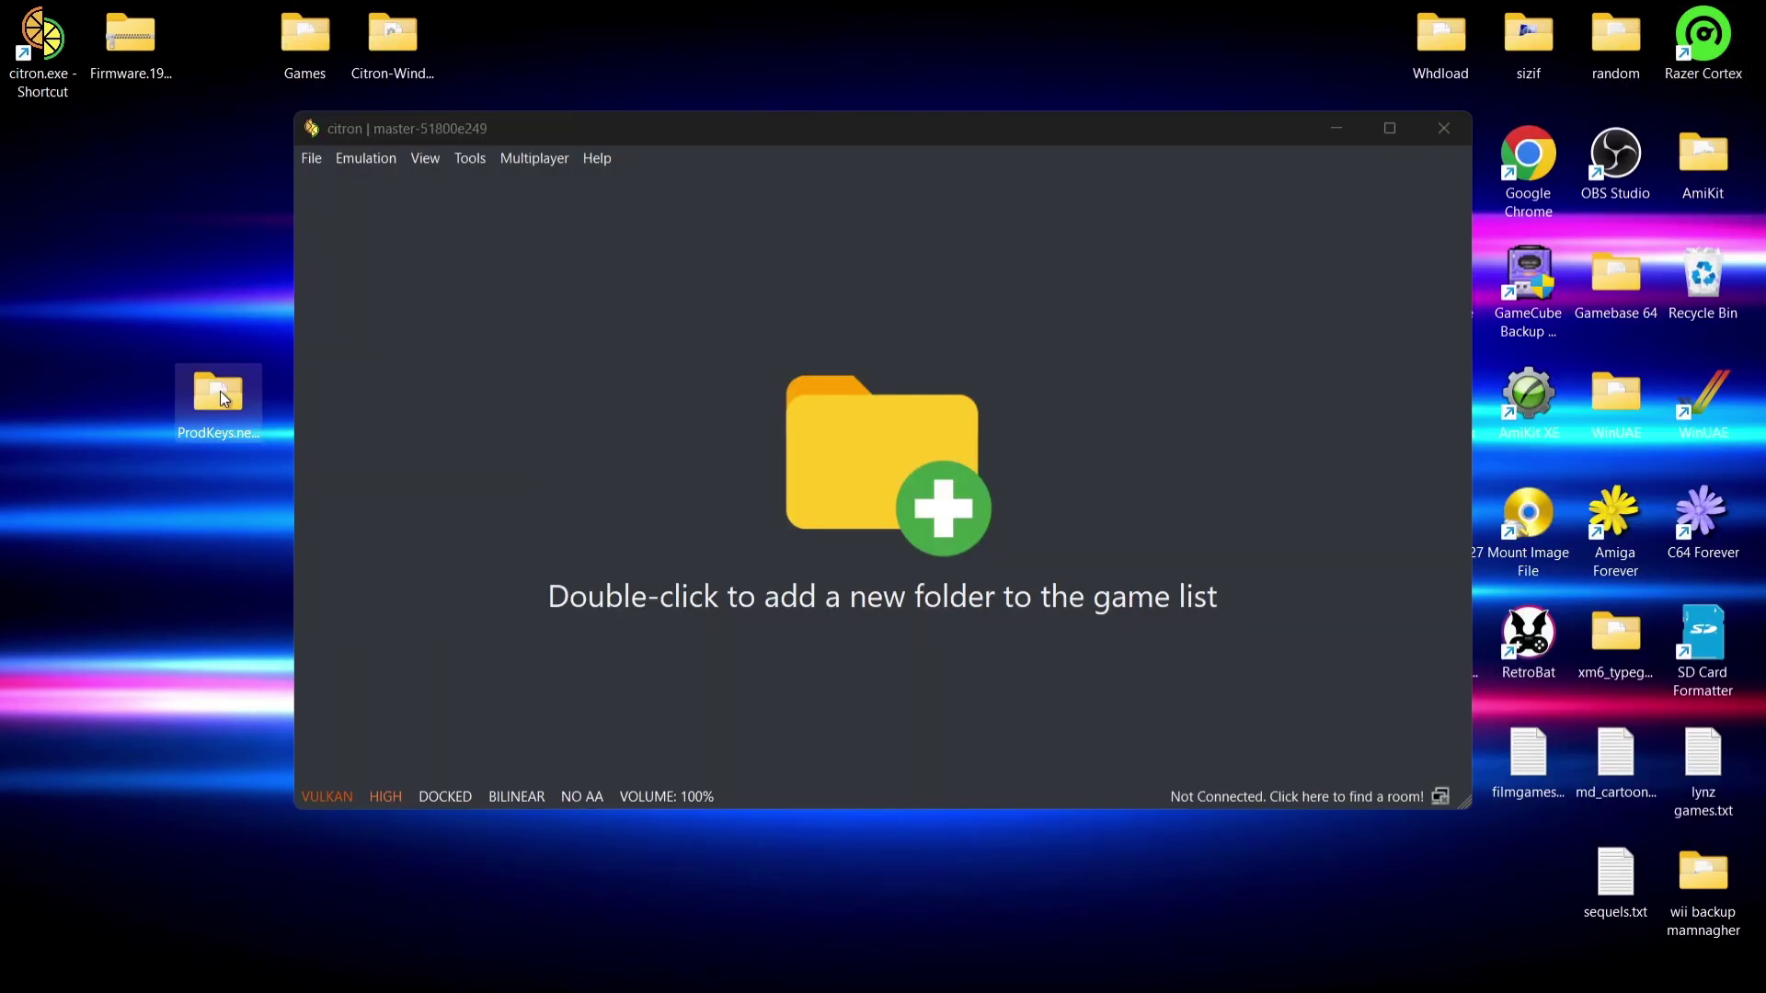
drag(219, 390, 388, 44)
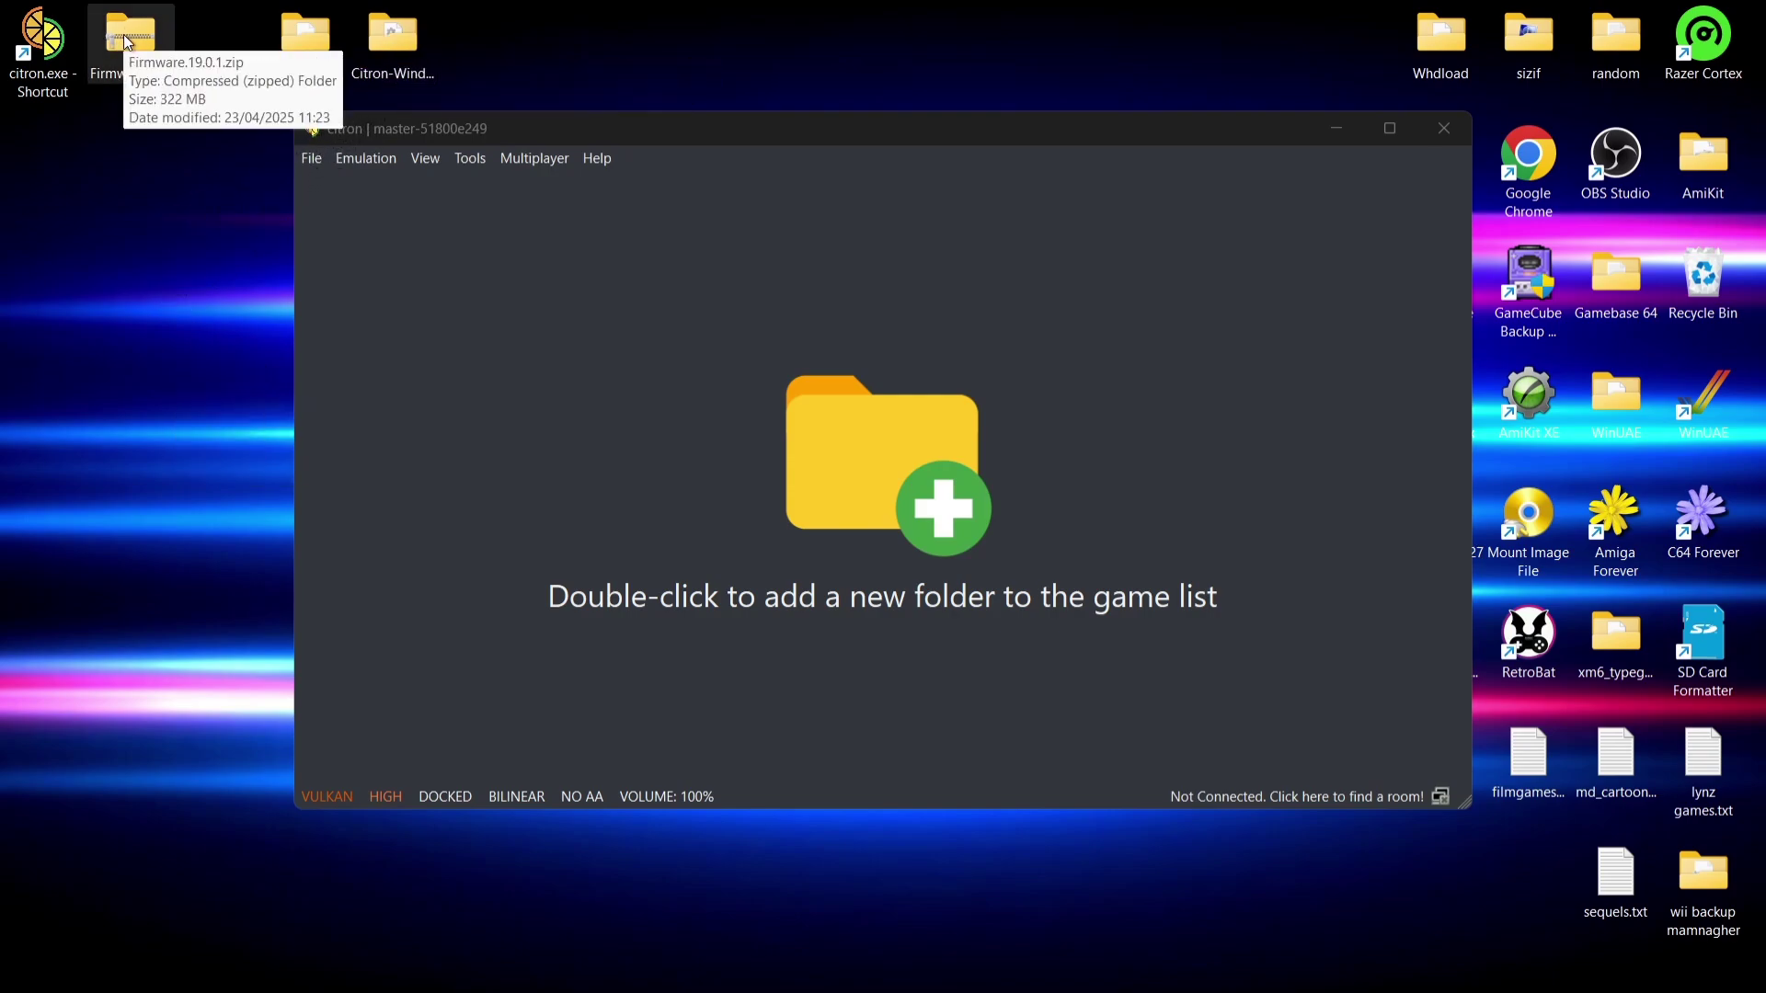
Create a desktop folder named Firmware and move Firmware.19.0.1.zip into it
right_click(133, 274)
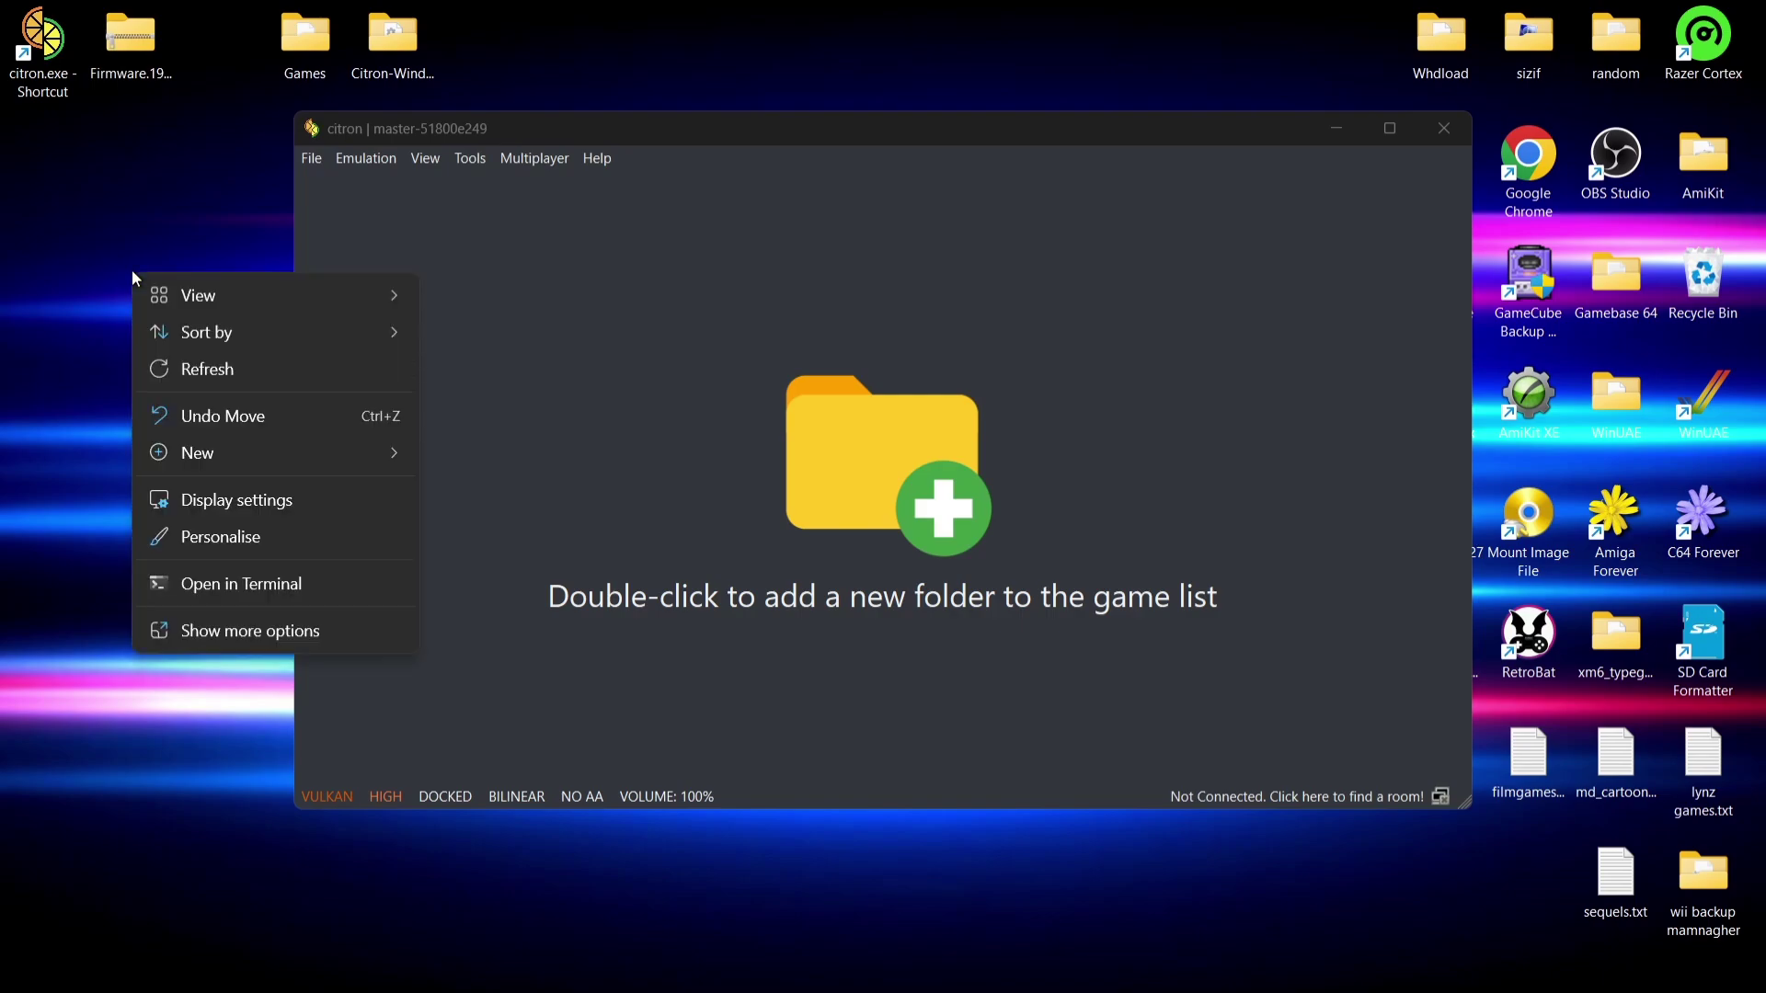
mouse_move(256, 460)
click(476, 461)
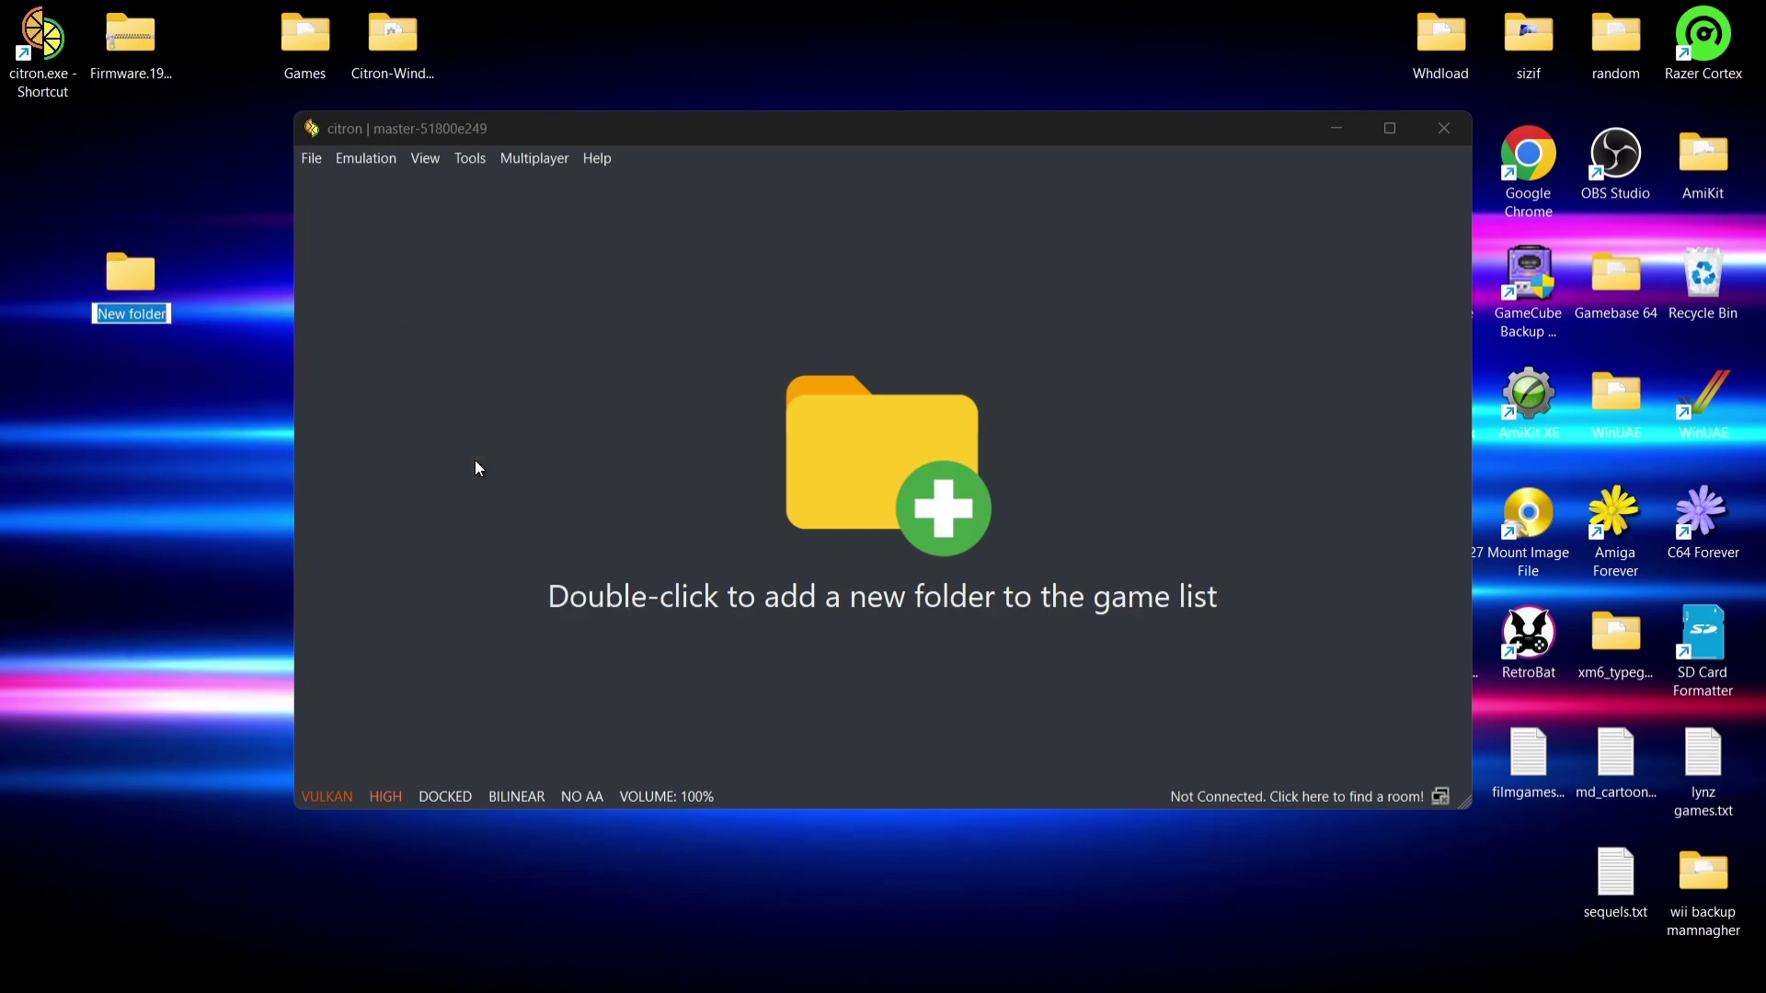
text(Firmware)
key(Return)
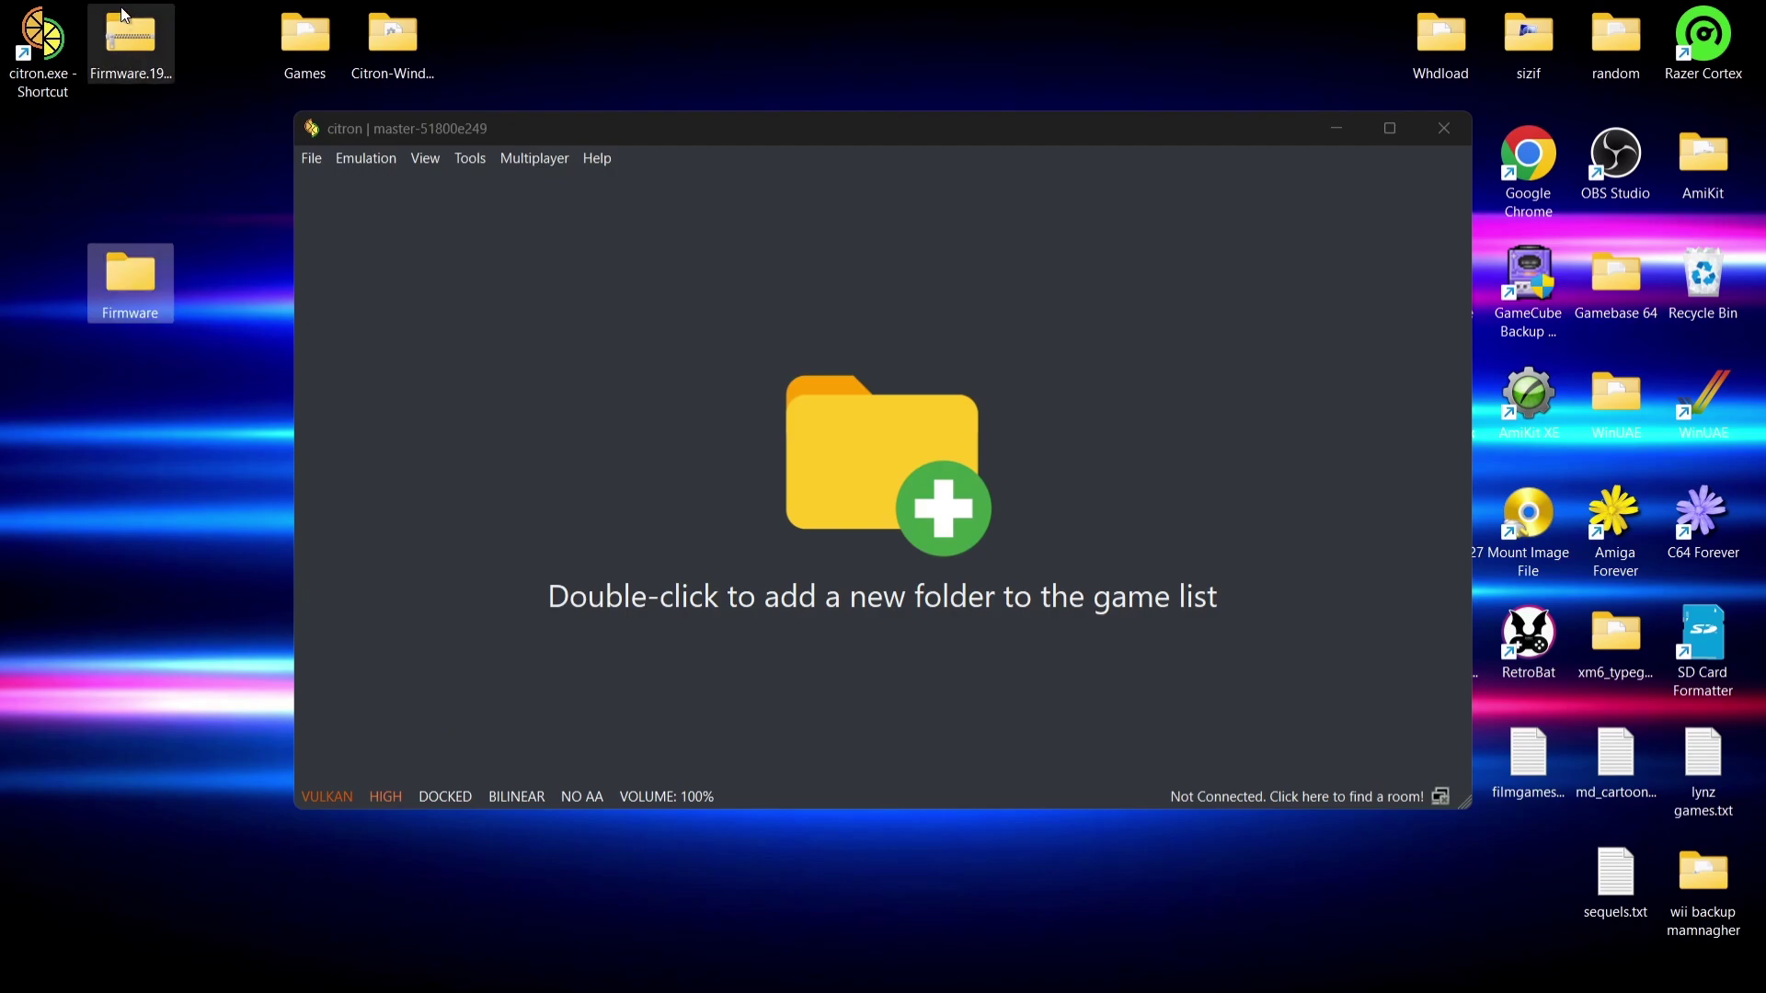
click(127, 41)
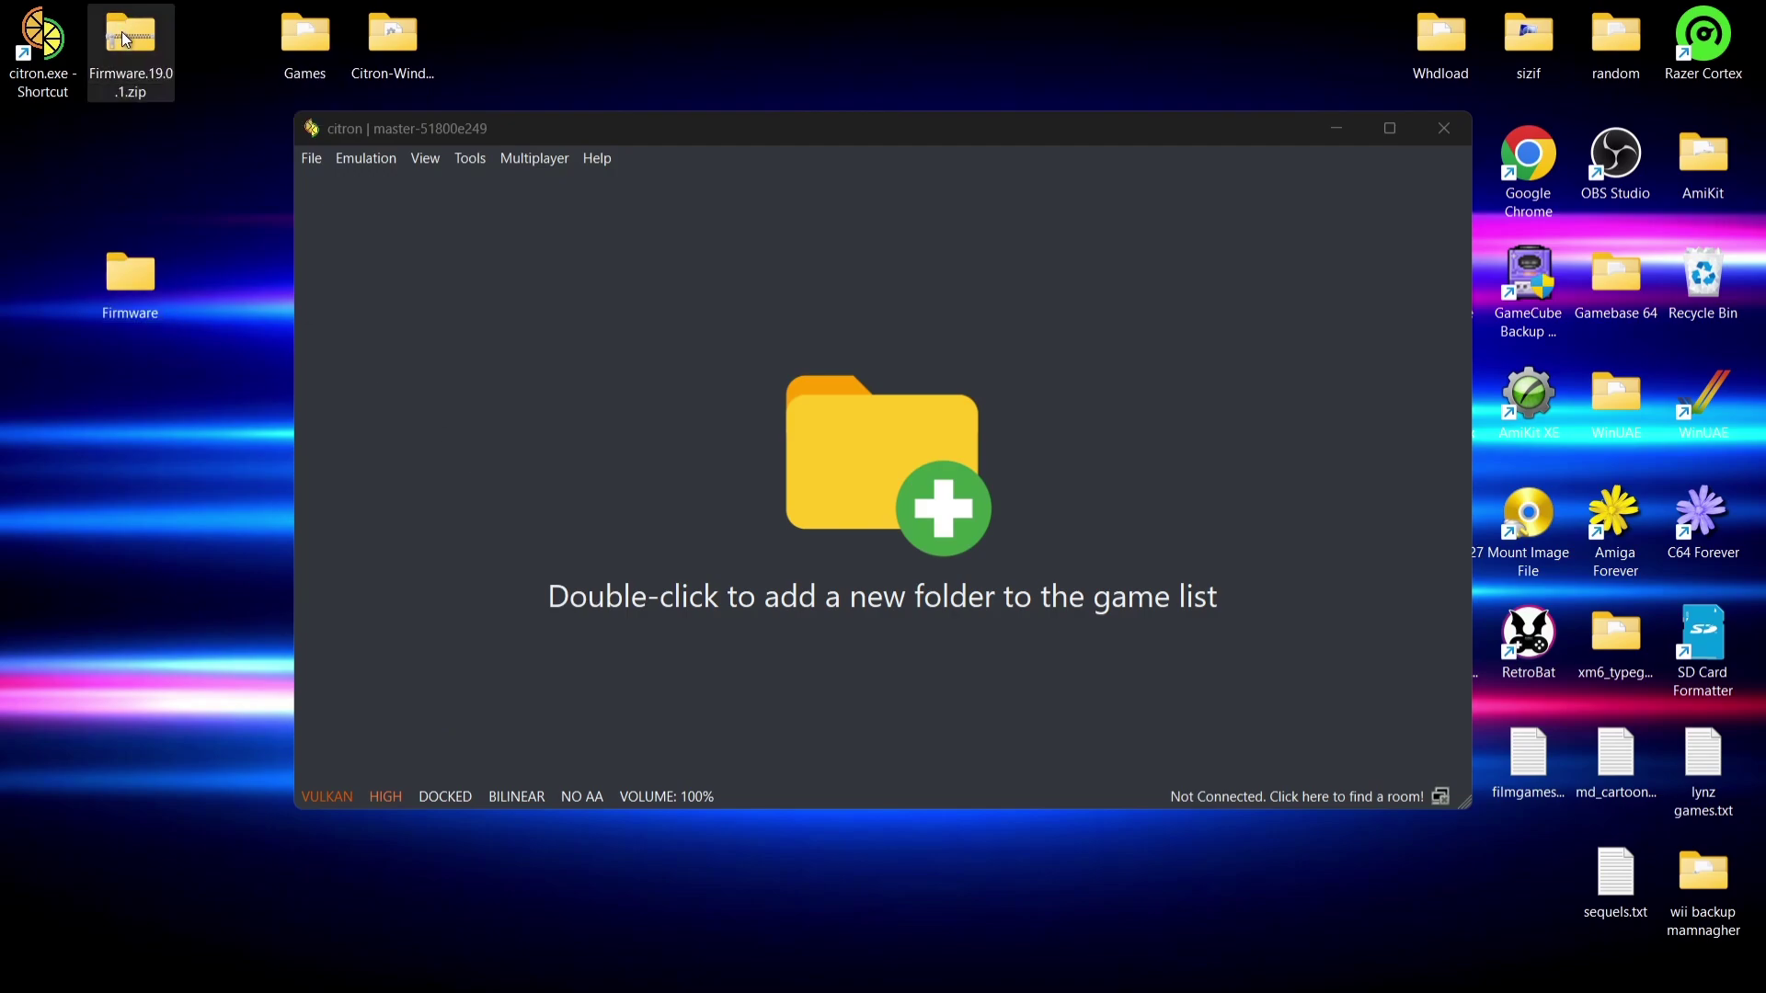
drag(127, 41, 127, 280)
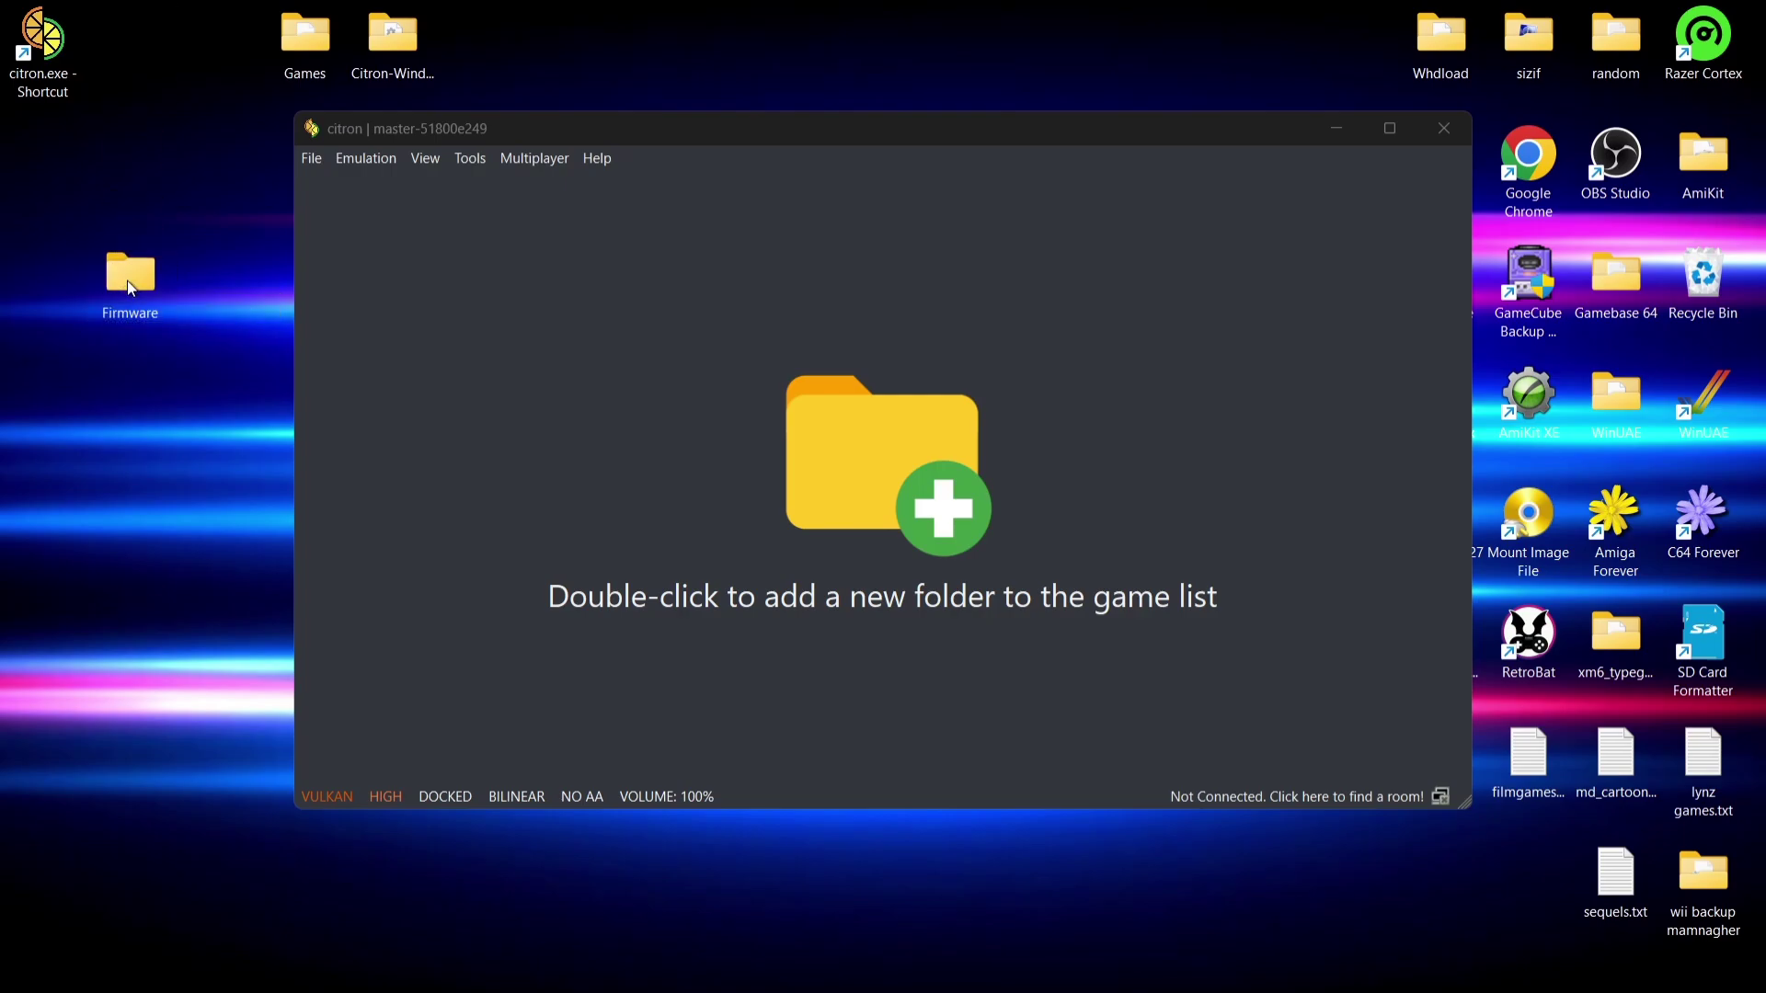
Extract Firmware.19.0.1.zip with WinRAR directly into the Firmware folder
double_click(108, 280)
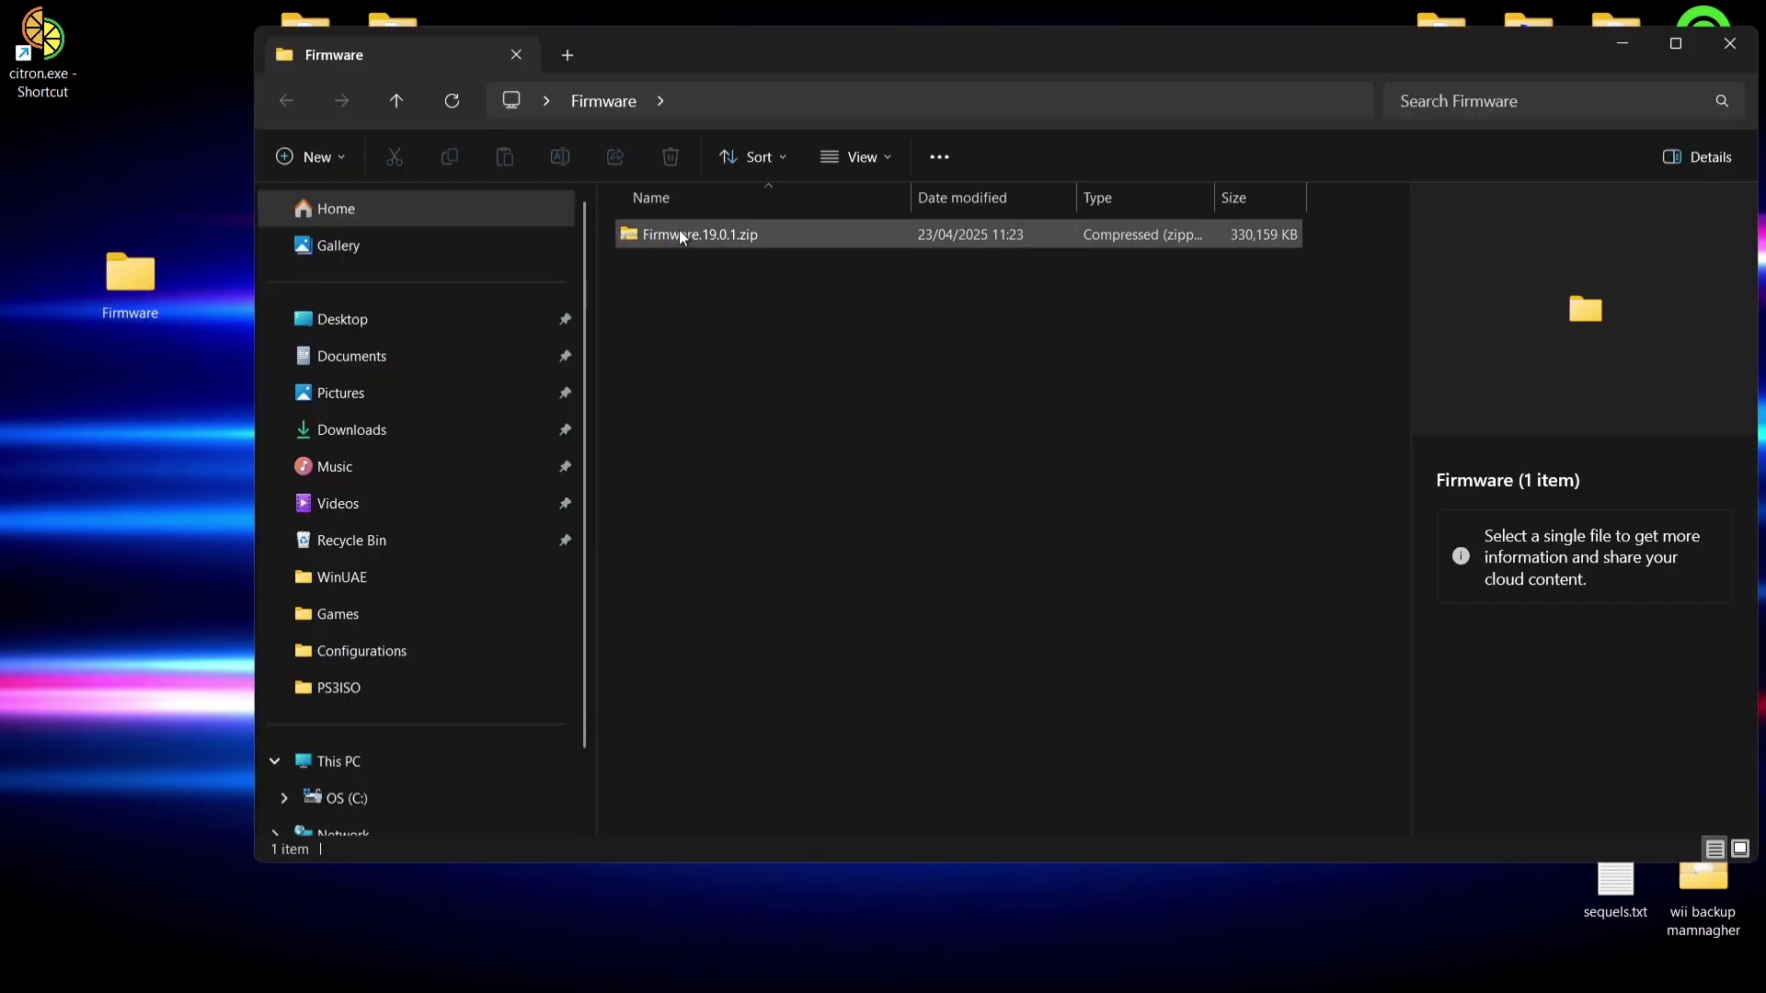
right_click(677, 234)
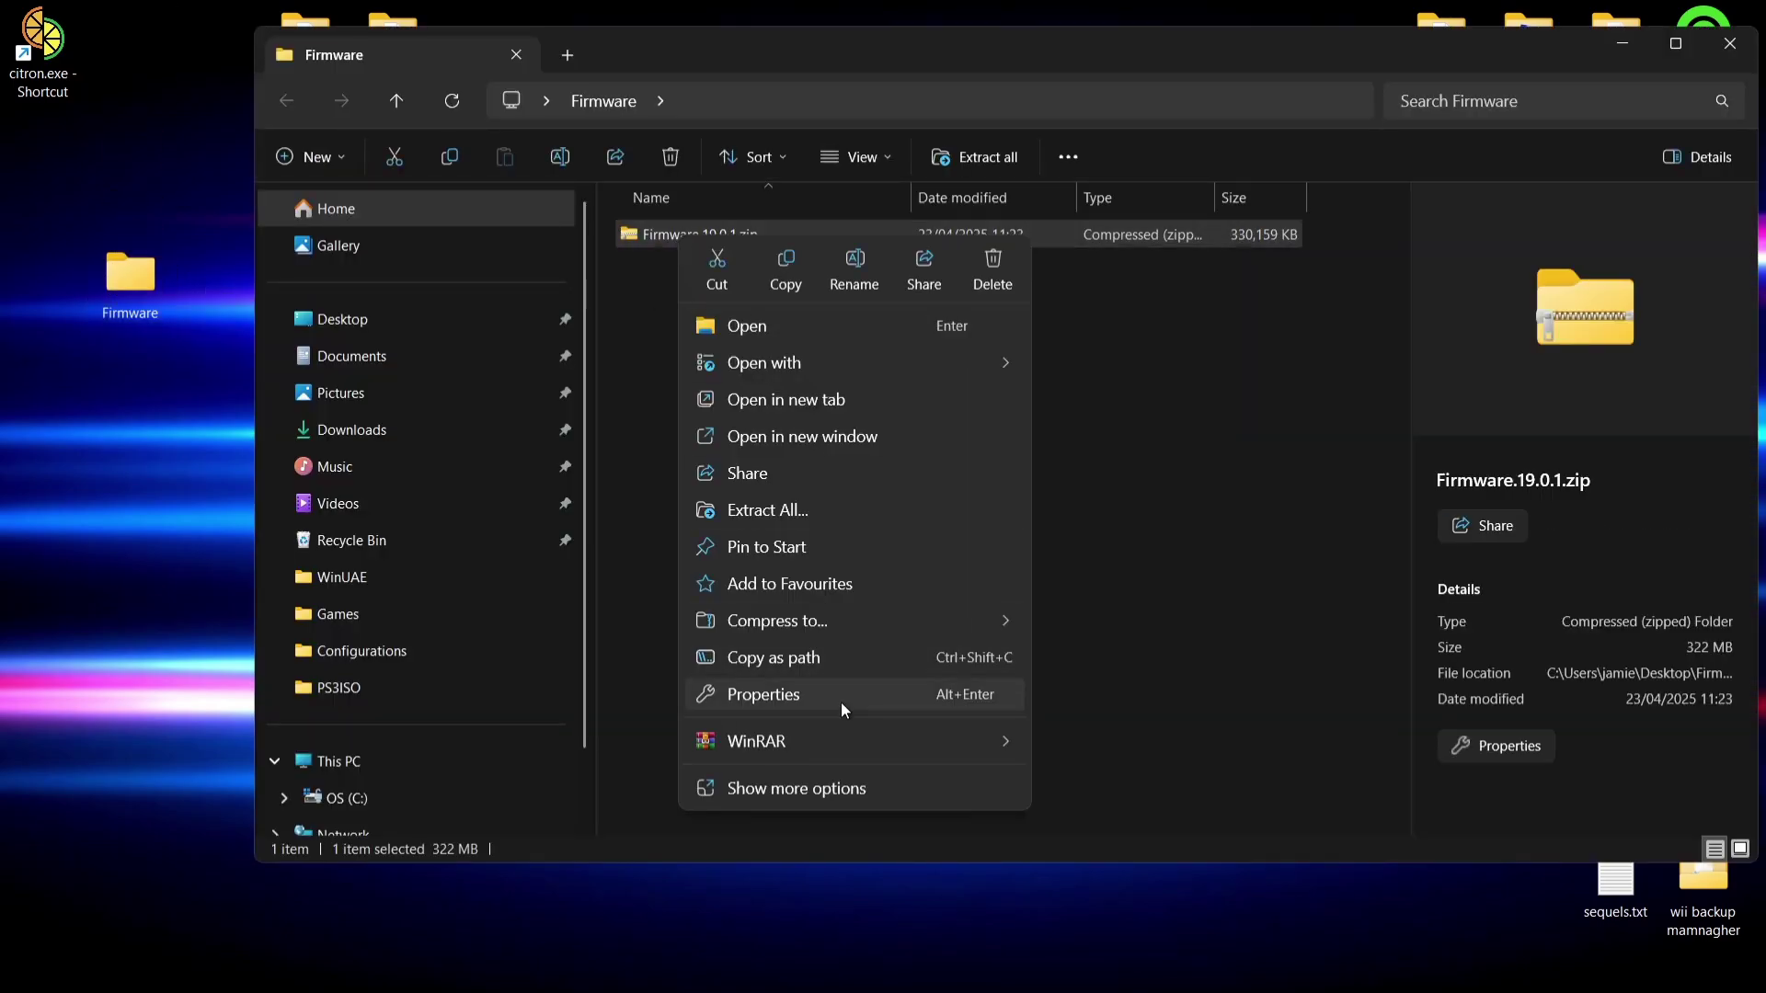
mouse_move(835, 736)
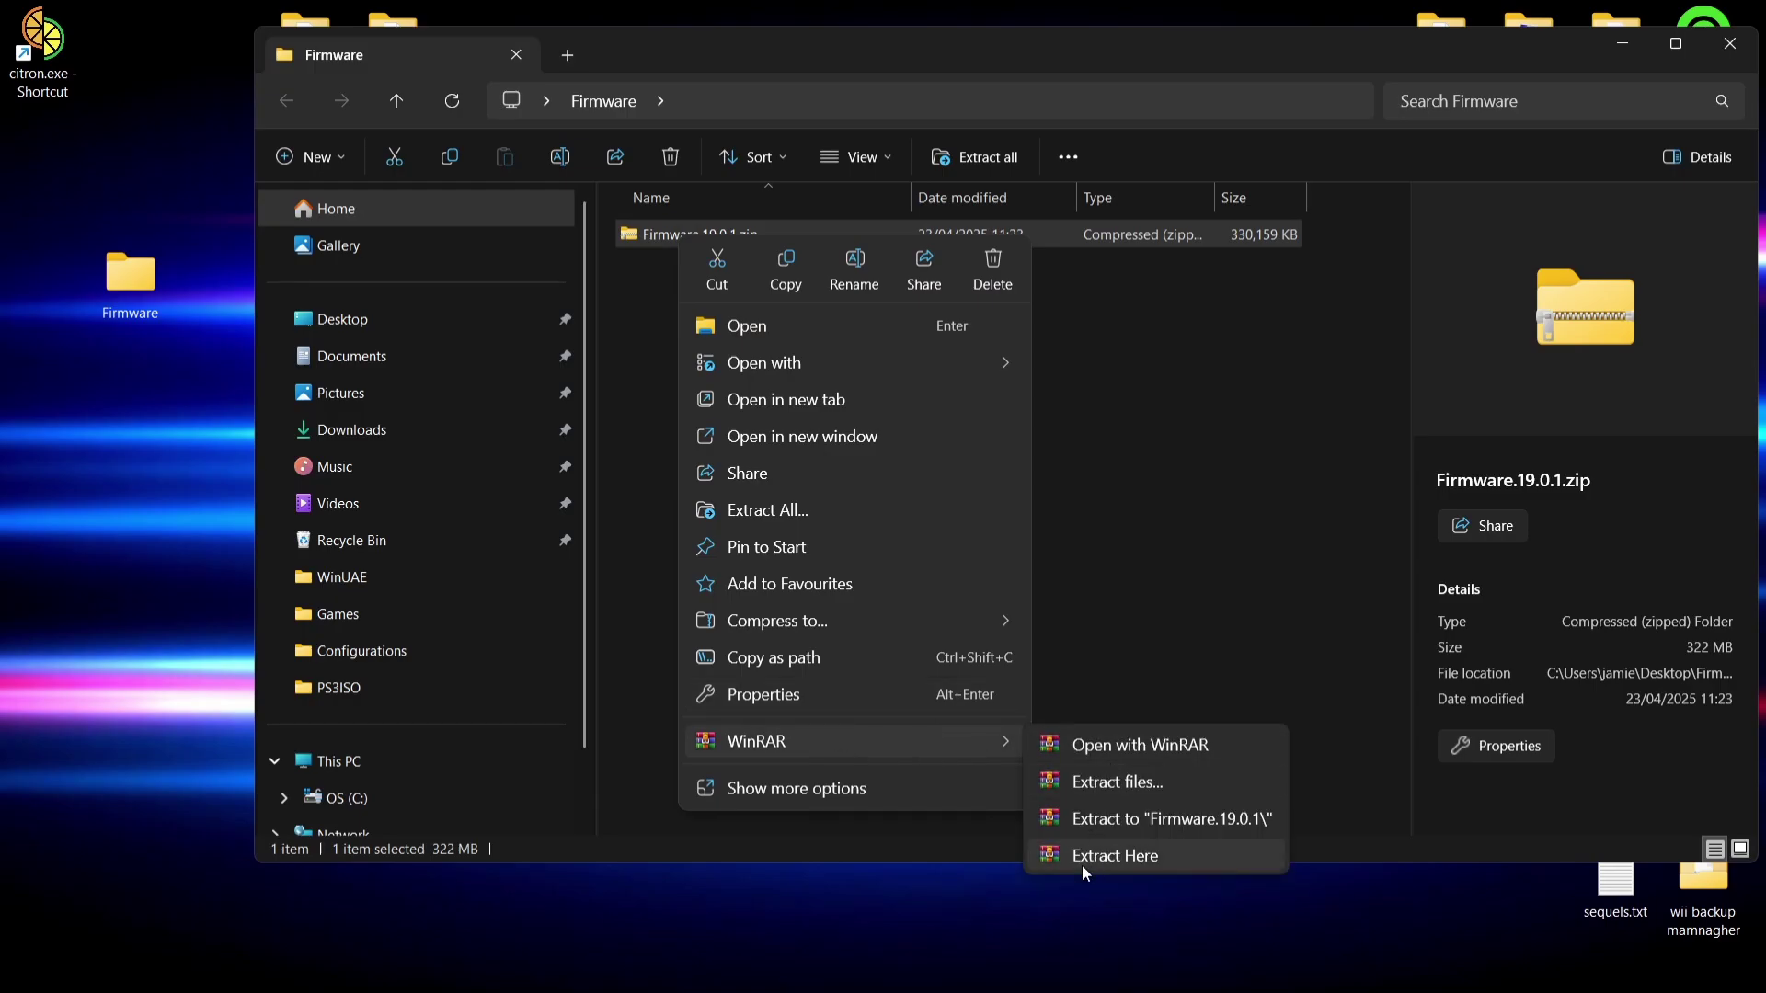
click(1152, 859)
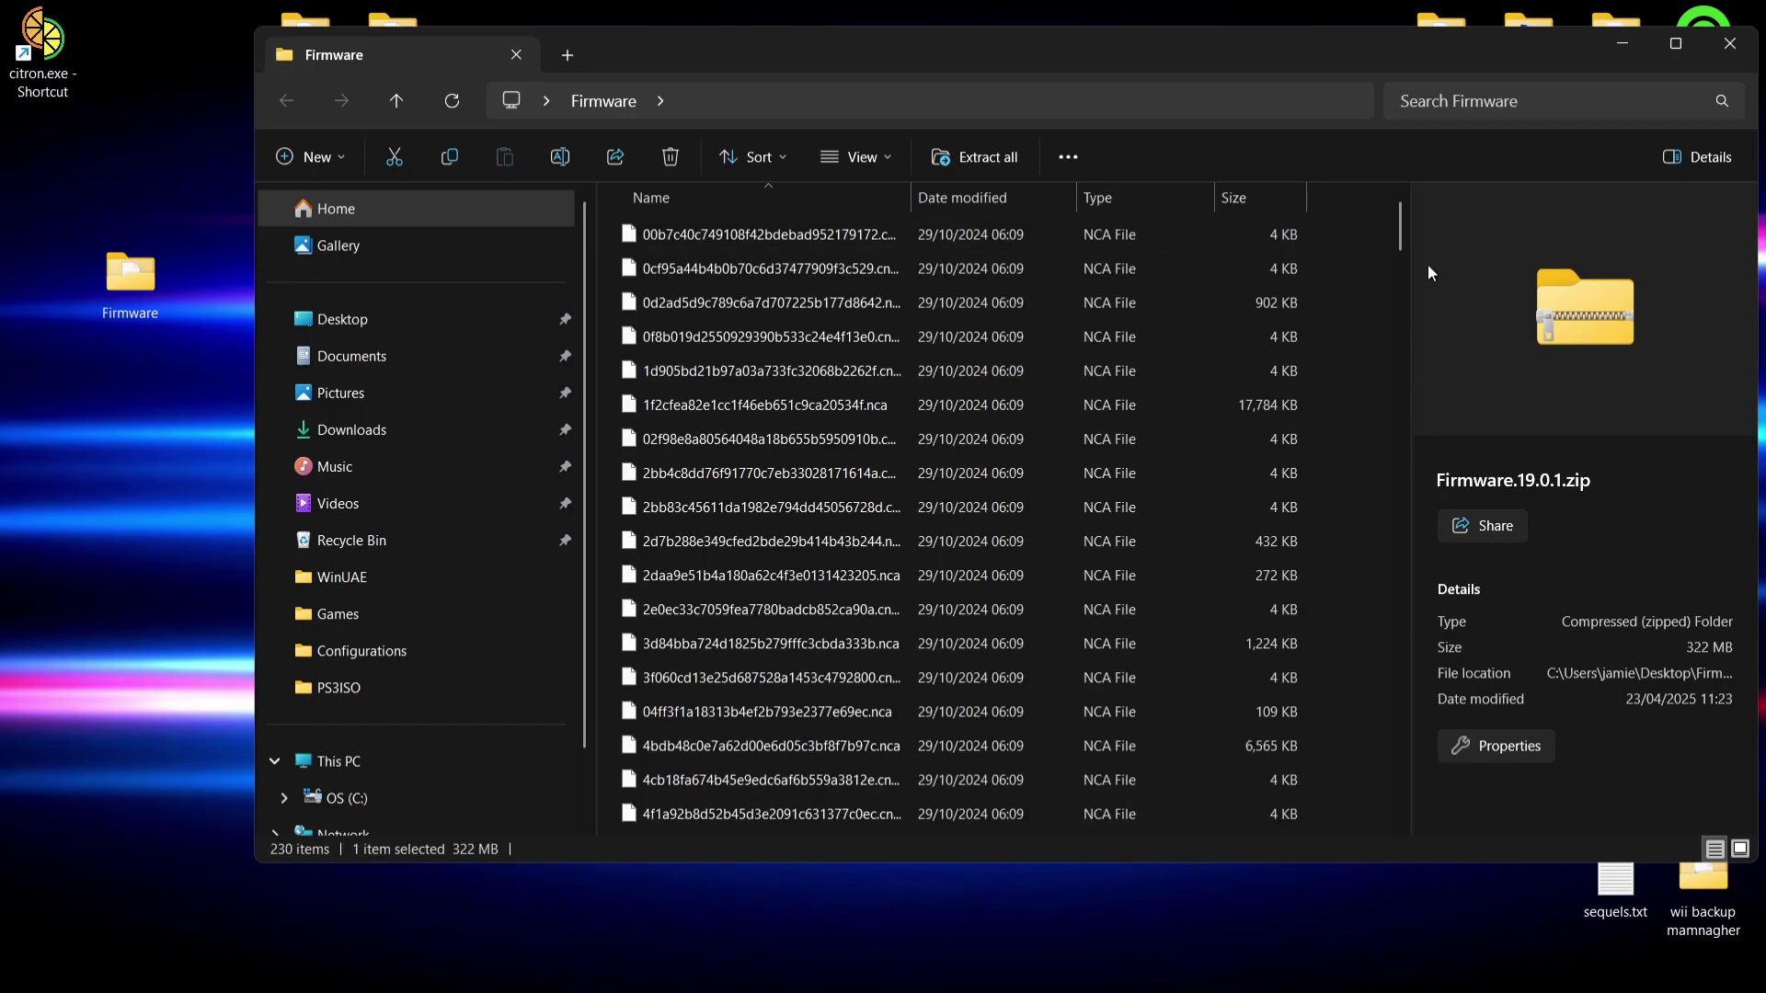
Delete Firmware.19.0.1.zip from the Firmware folder and close the folder window
drag(1400, 215, 1424, 852)
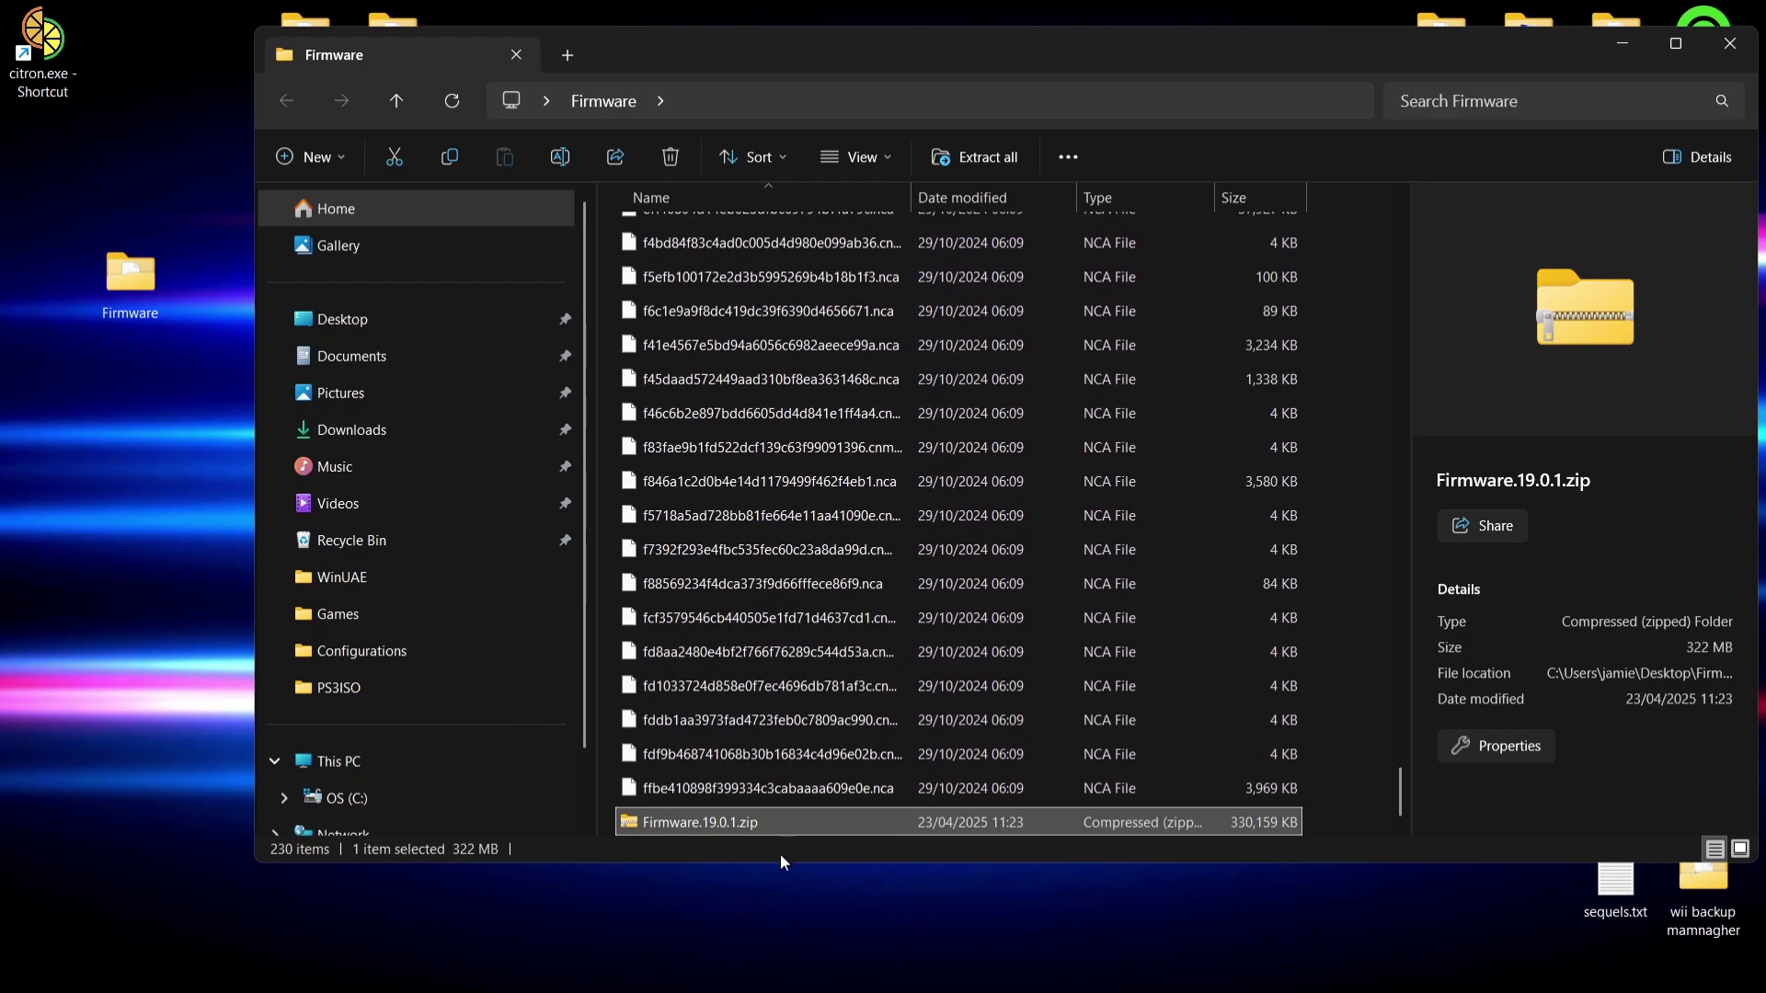
click(674, 149)
click(1731, 44)
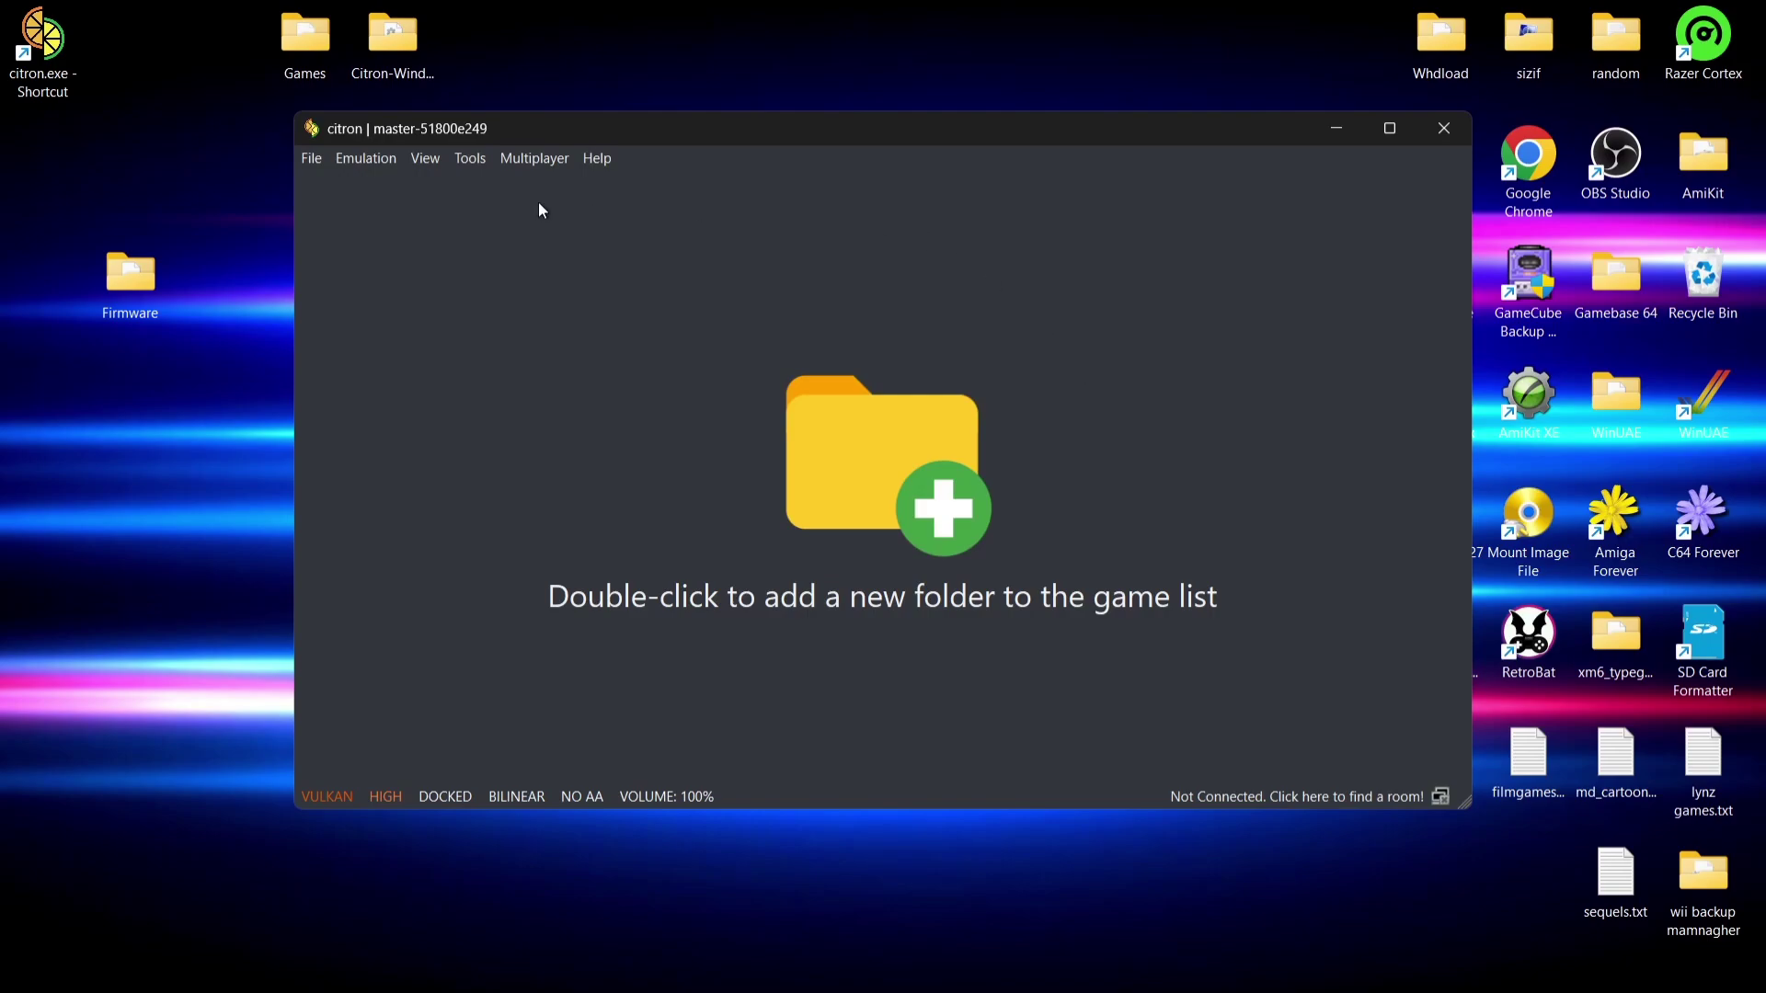
Install the decryption keys in Citron from the prod.keys file in the ProdKeys.net-v19.0.1 folder
click(480, 171)
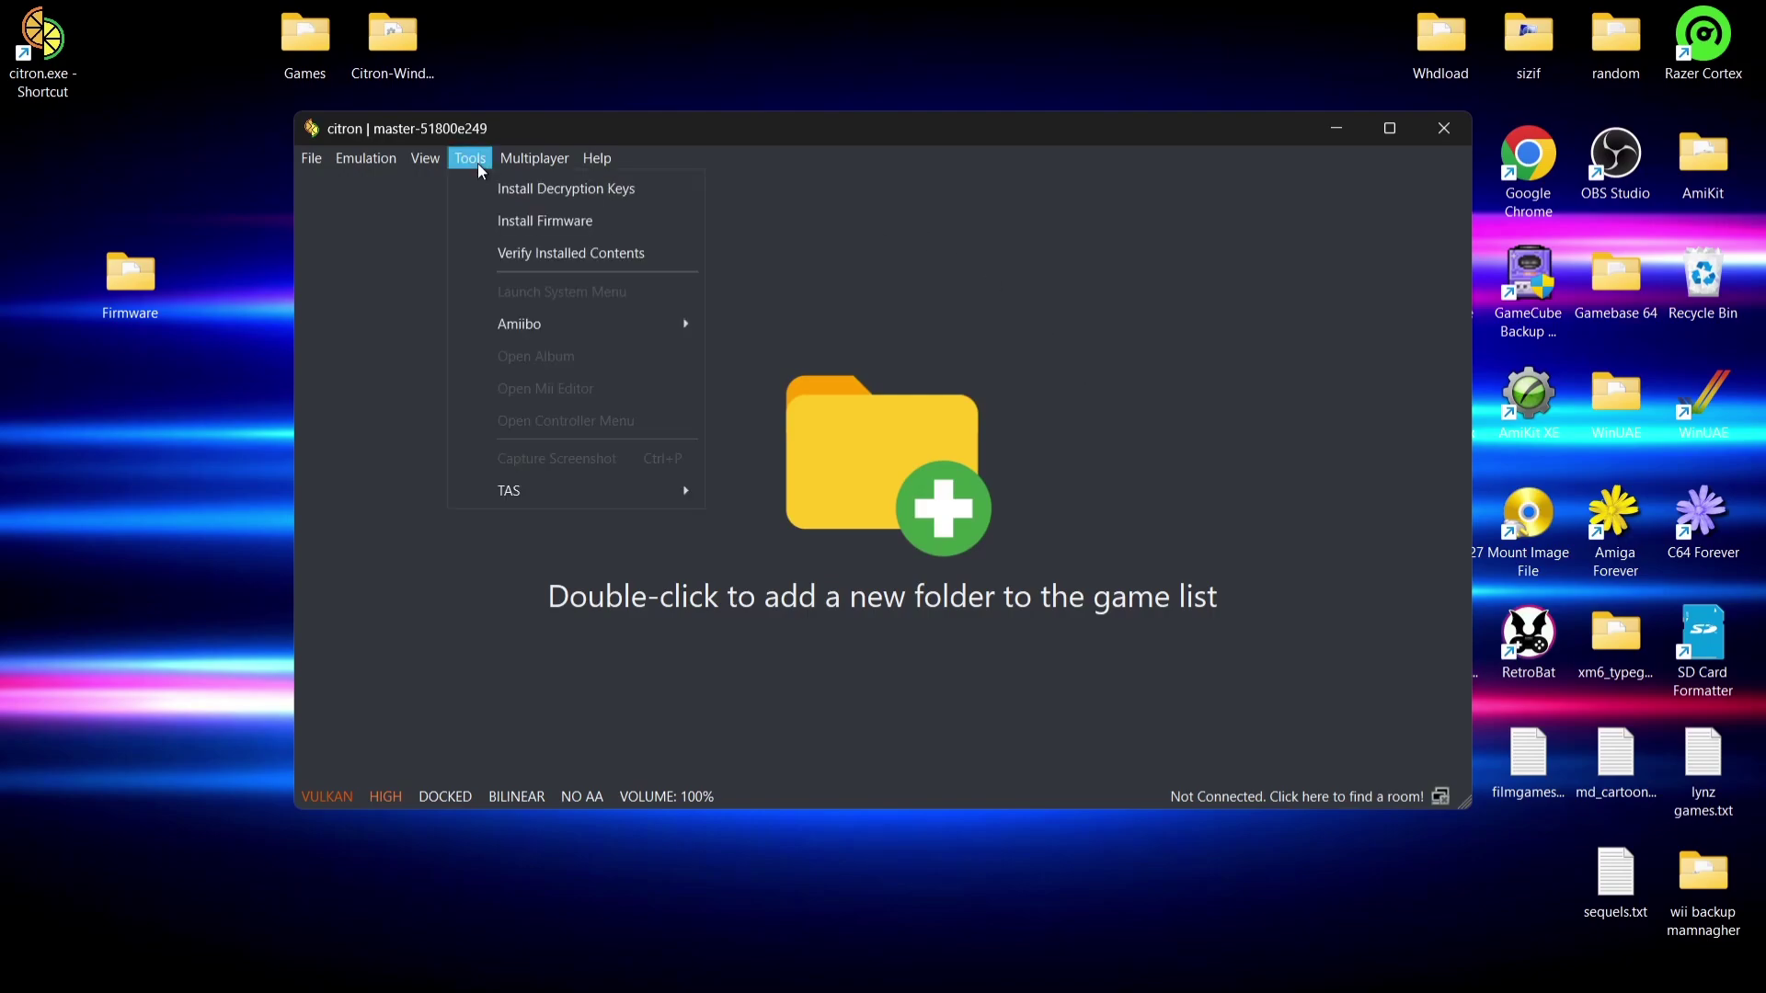
click(518, 188)
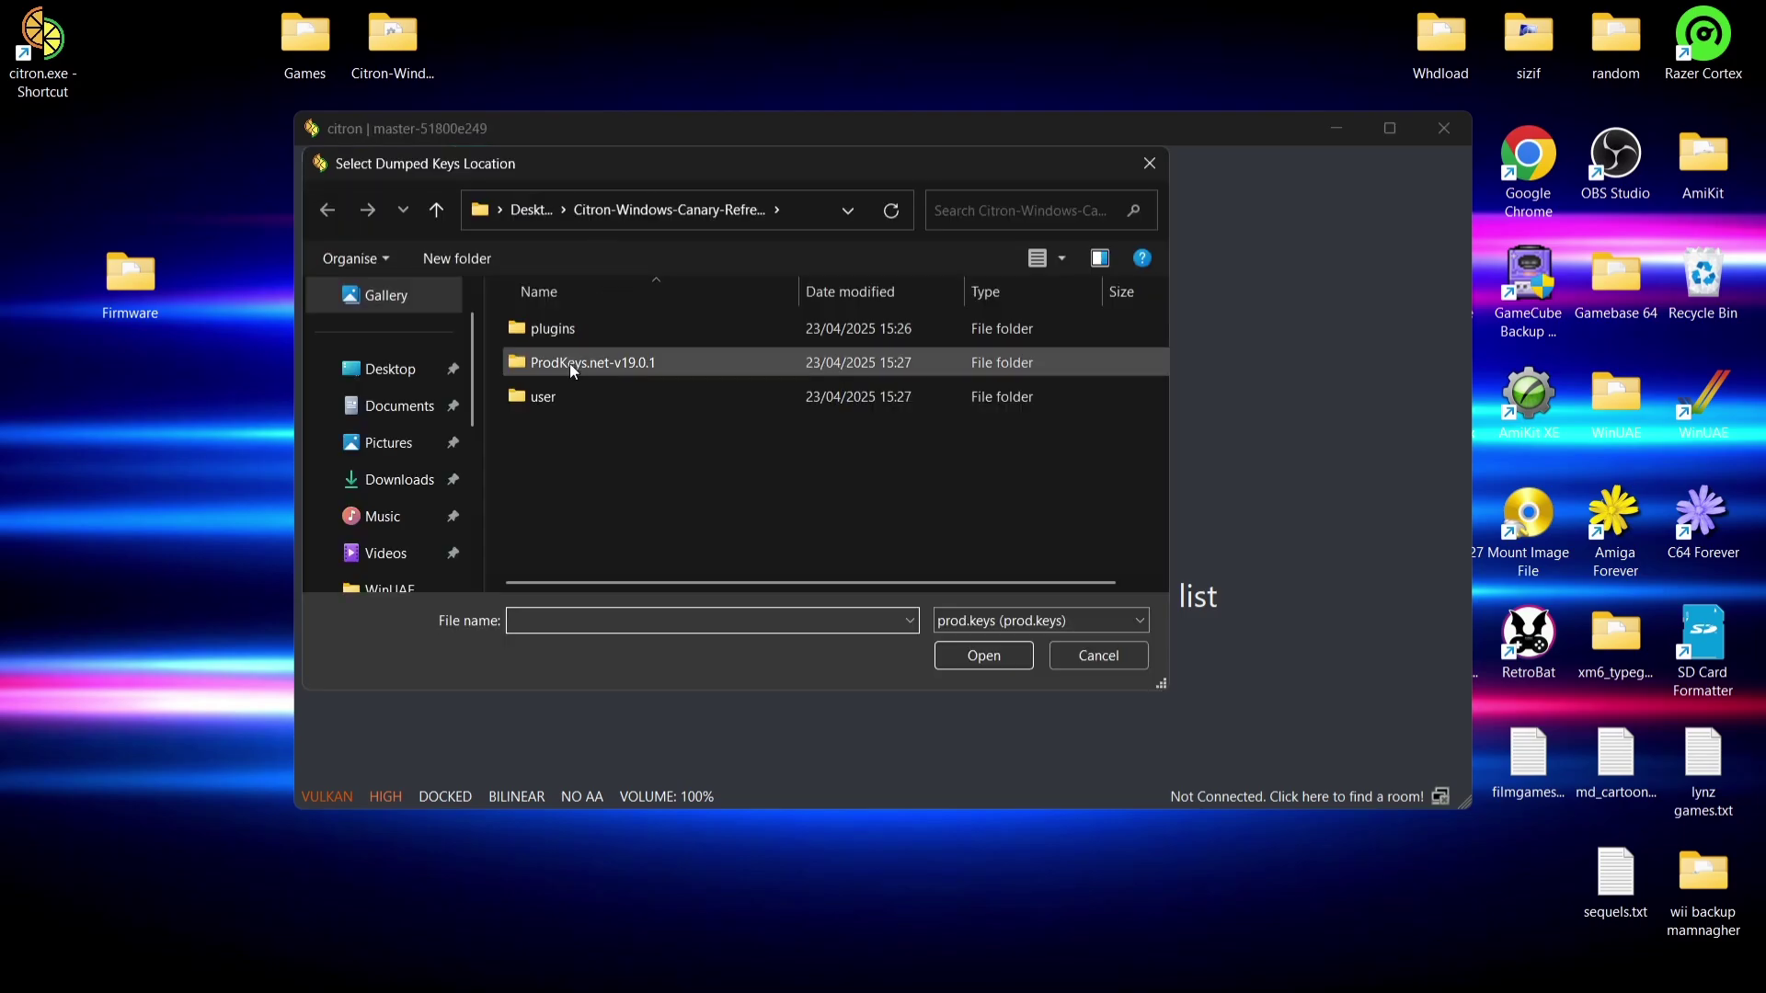
double_click(670, 361)
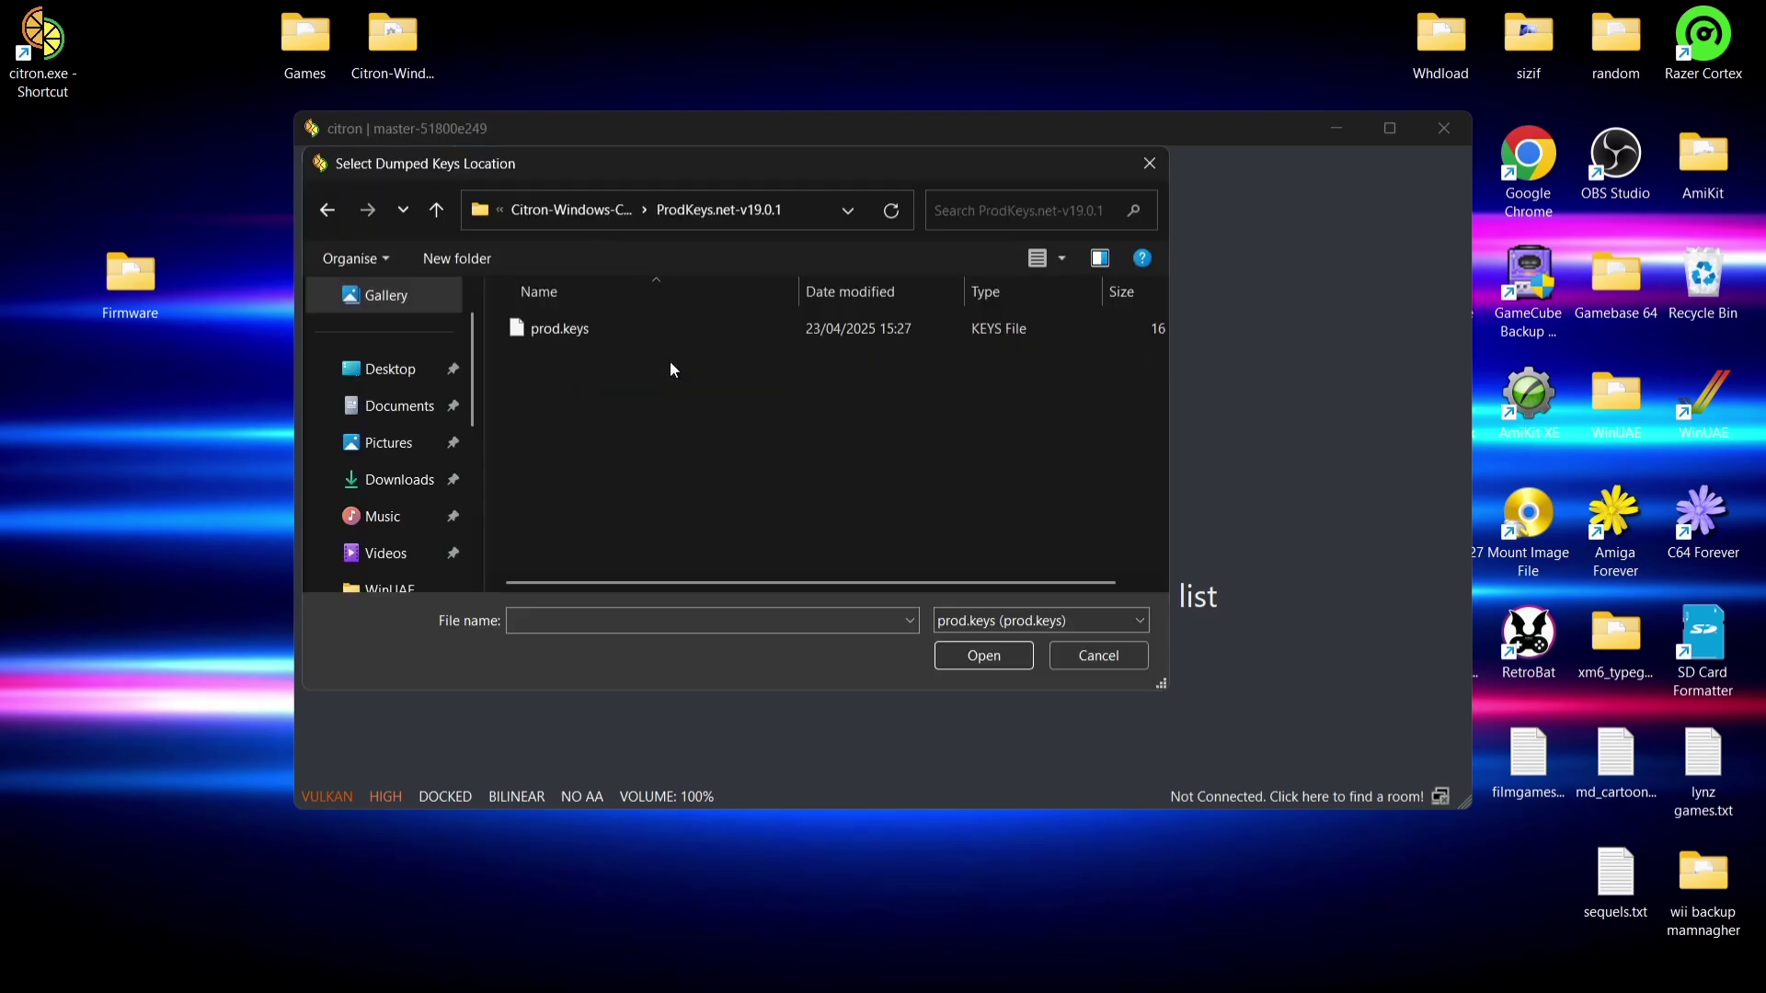
double_click(582, 328)
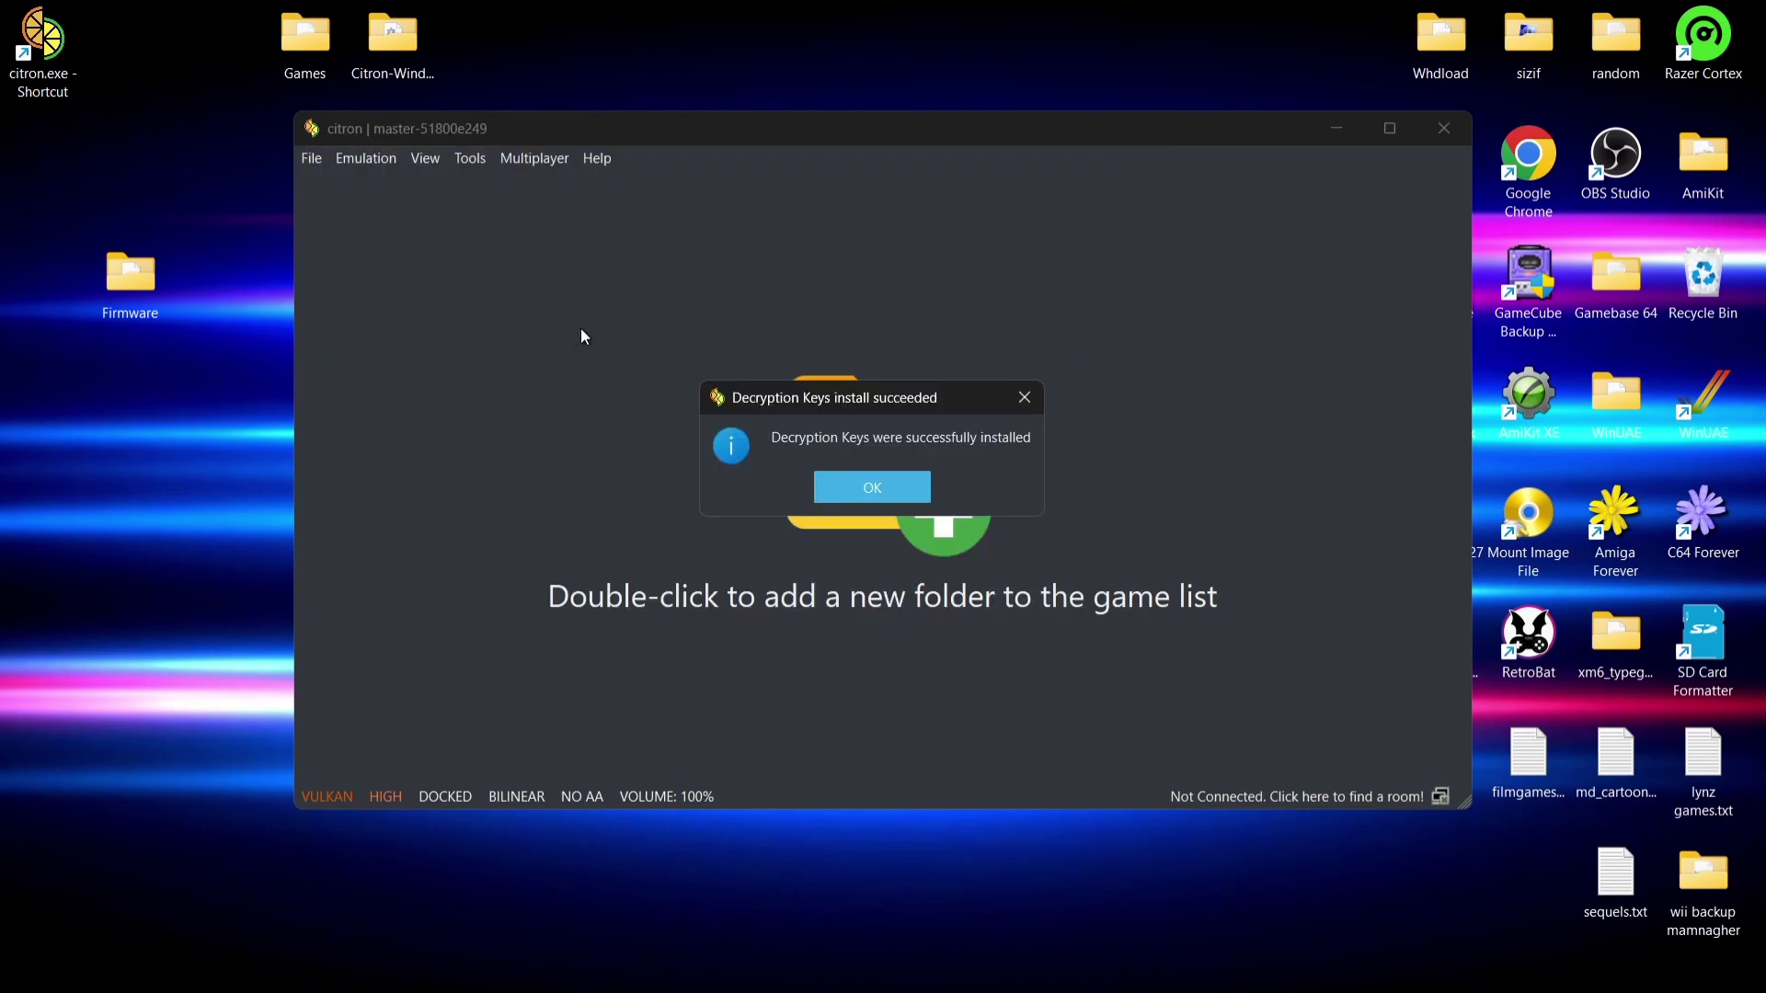
click(893, 497)
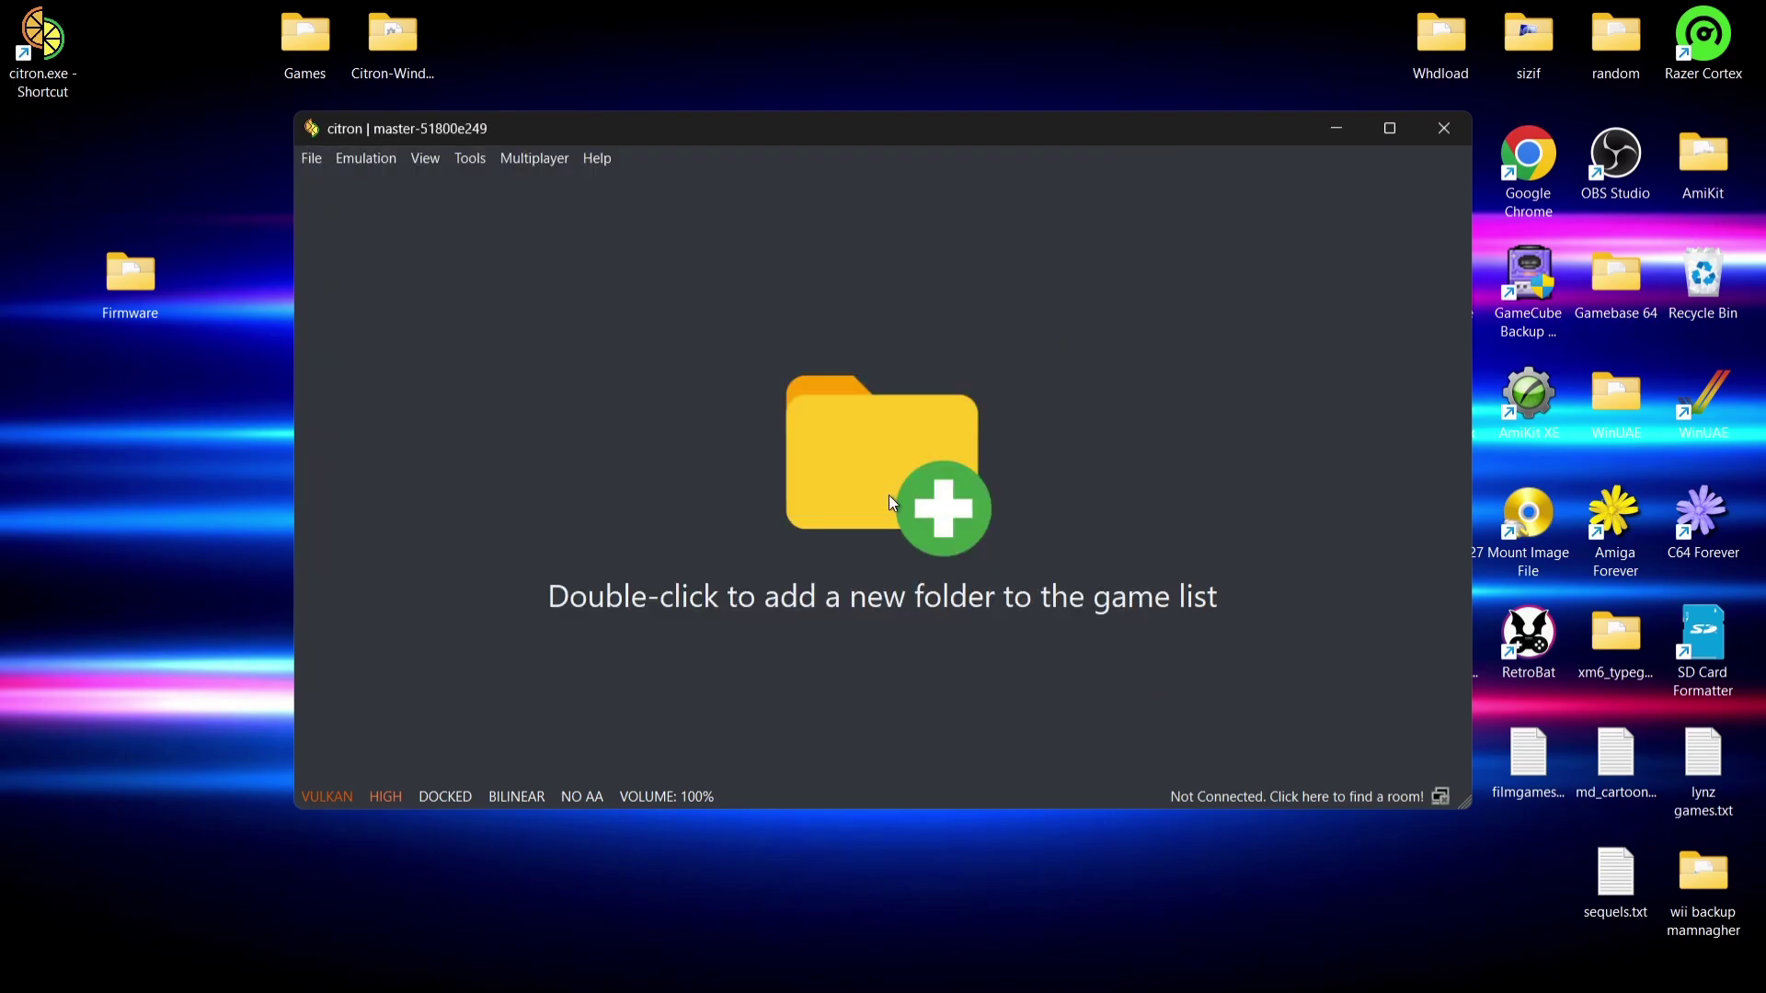
Move the Firmware folder from the desktop into the Citron folder and open that folder to check it
click(119, 276)
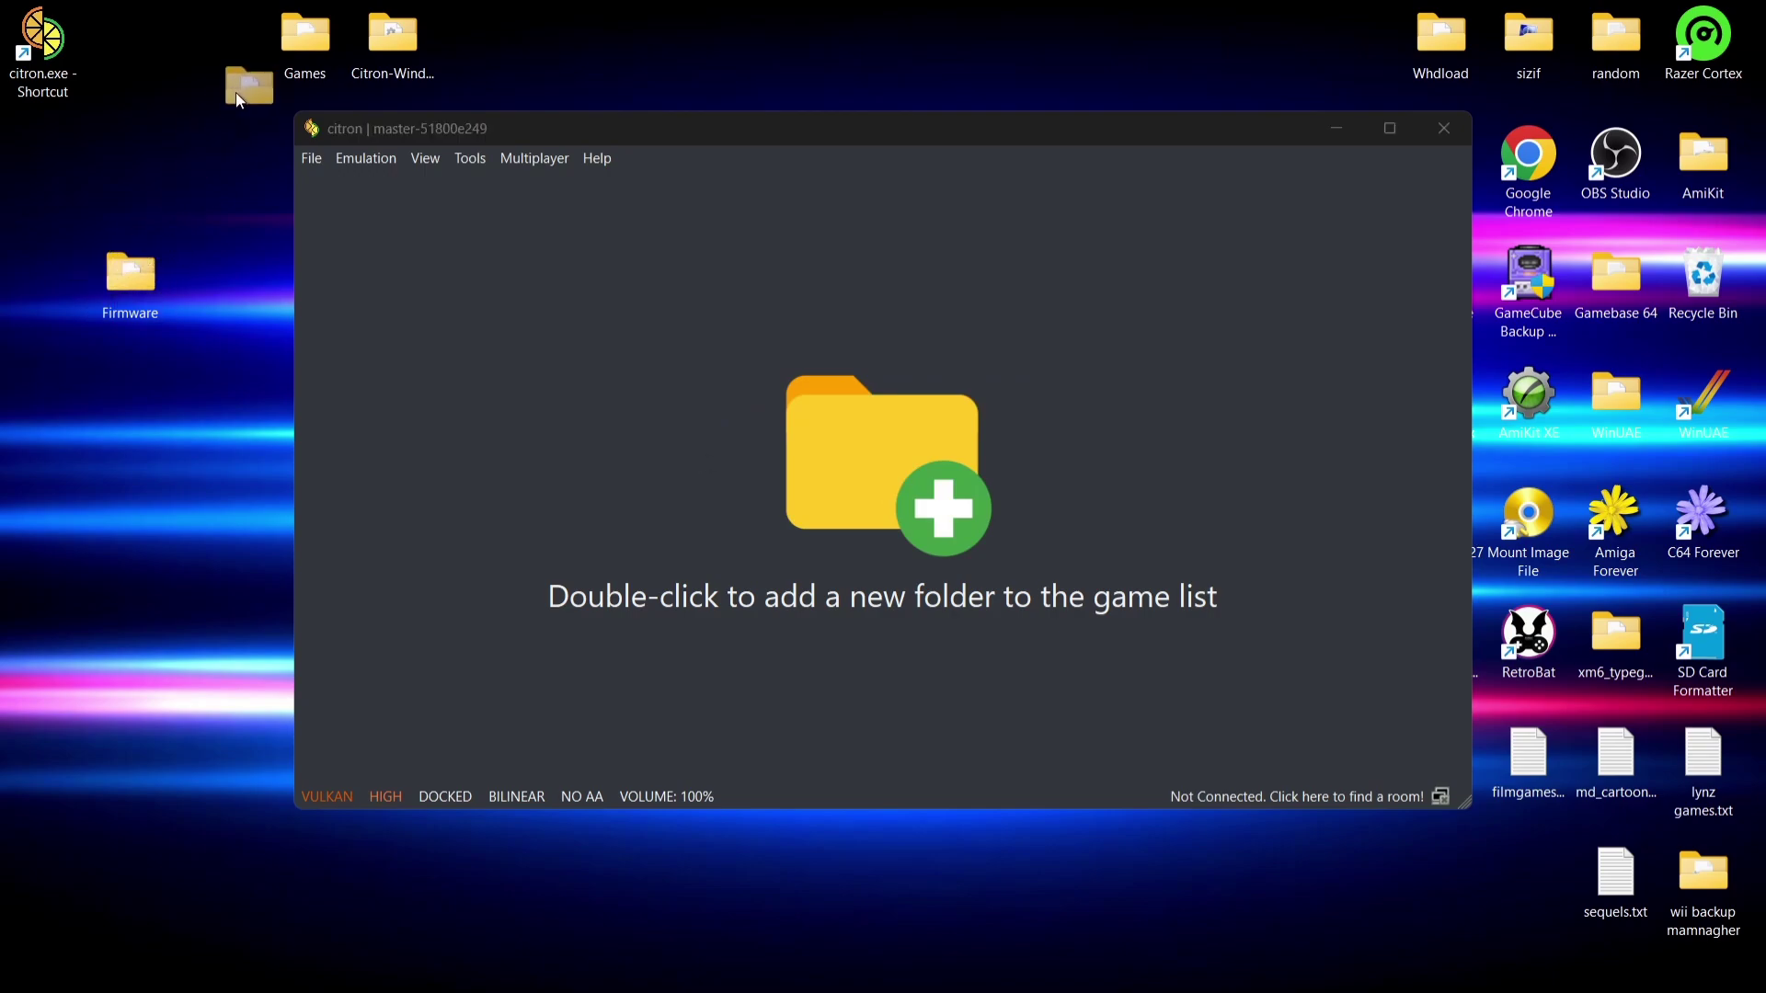
drag(236, 92, 379, 37)
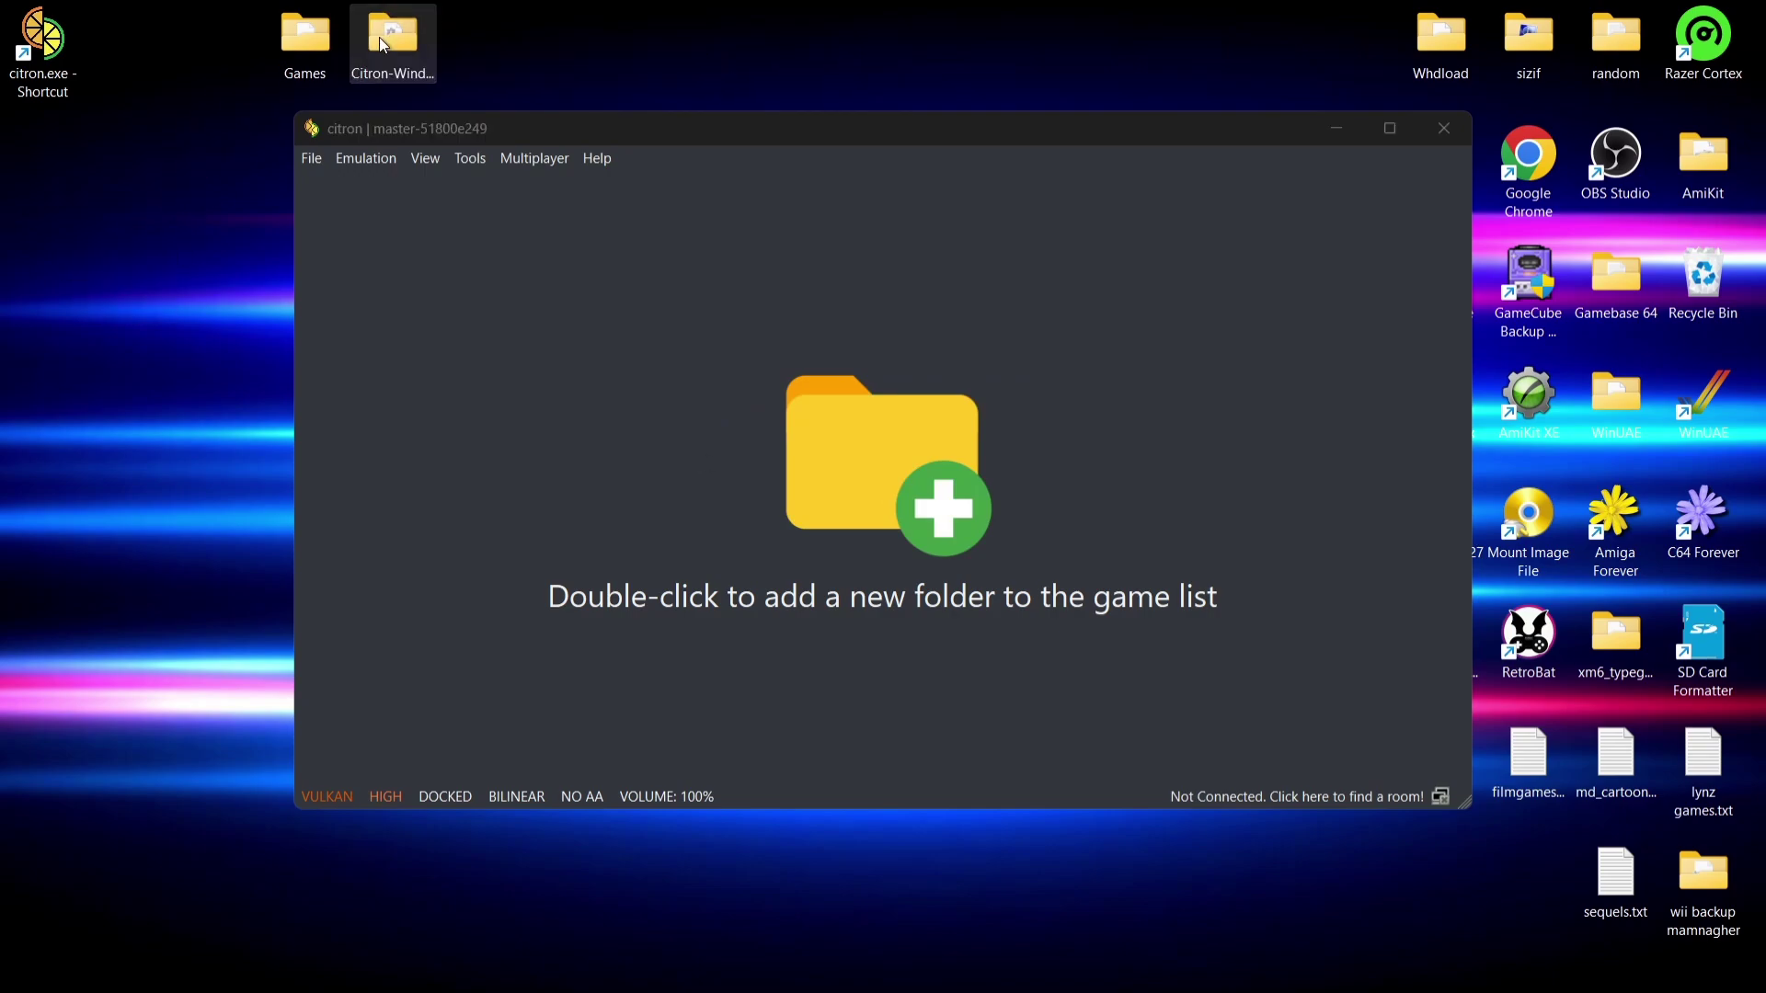
double_click(390, 39)
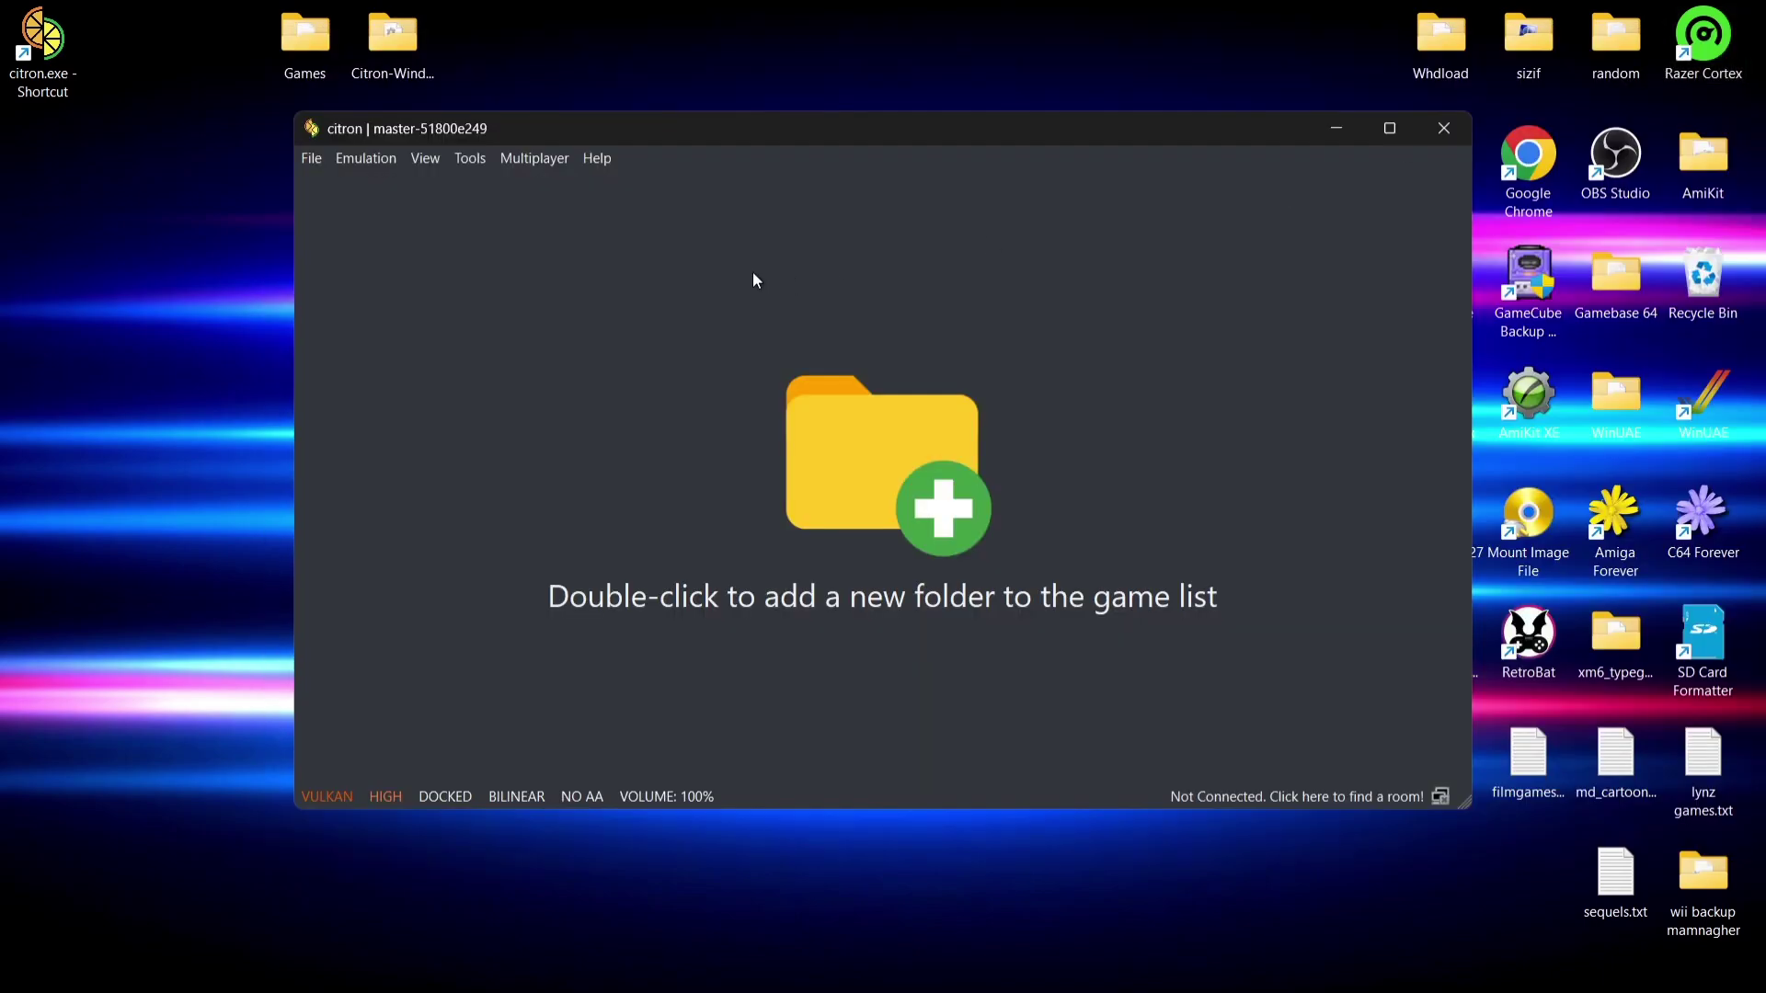
Install the firmware in Citron from the Firmware folder inside Citron-Windows-Canary-Refresh_0.6.1 on the desktop
click(470, 158)
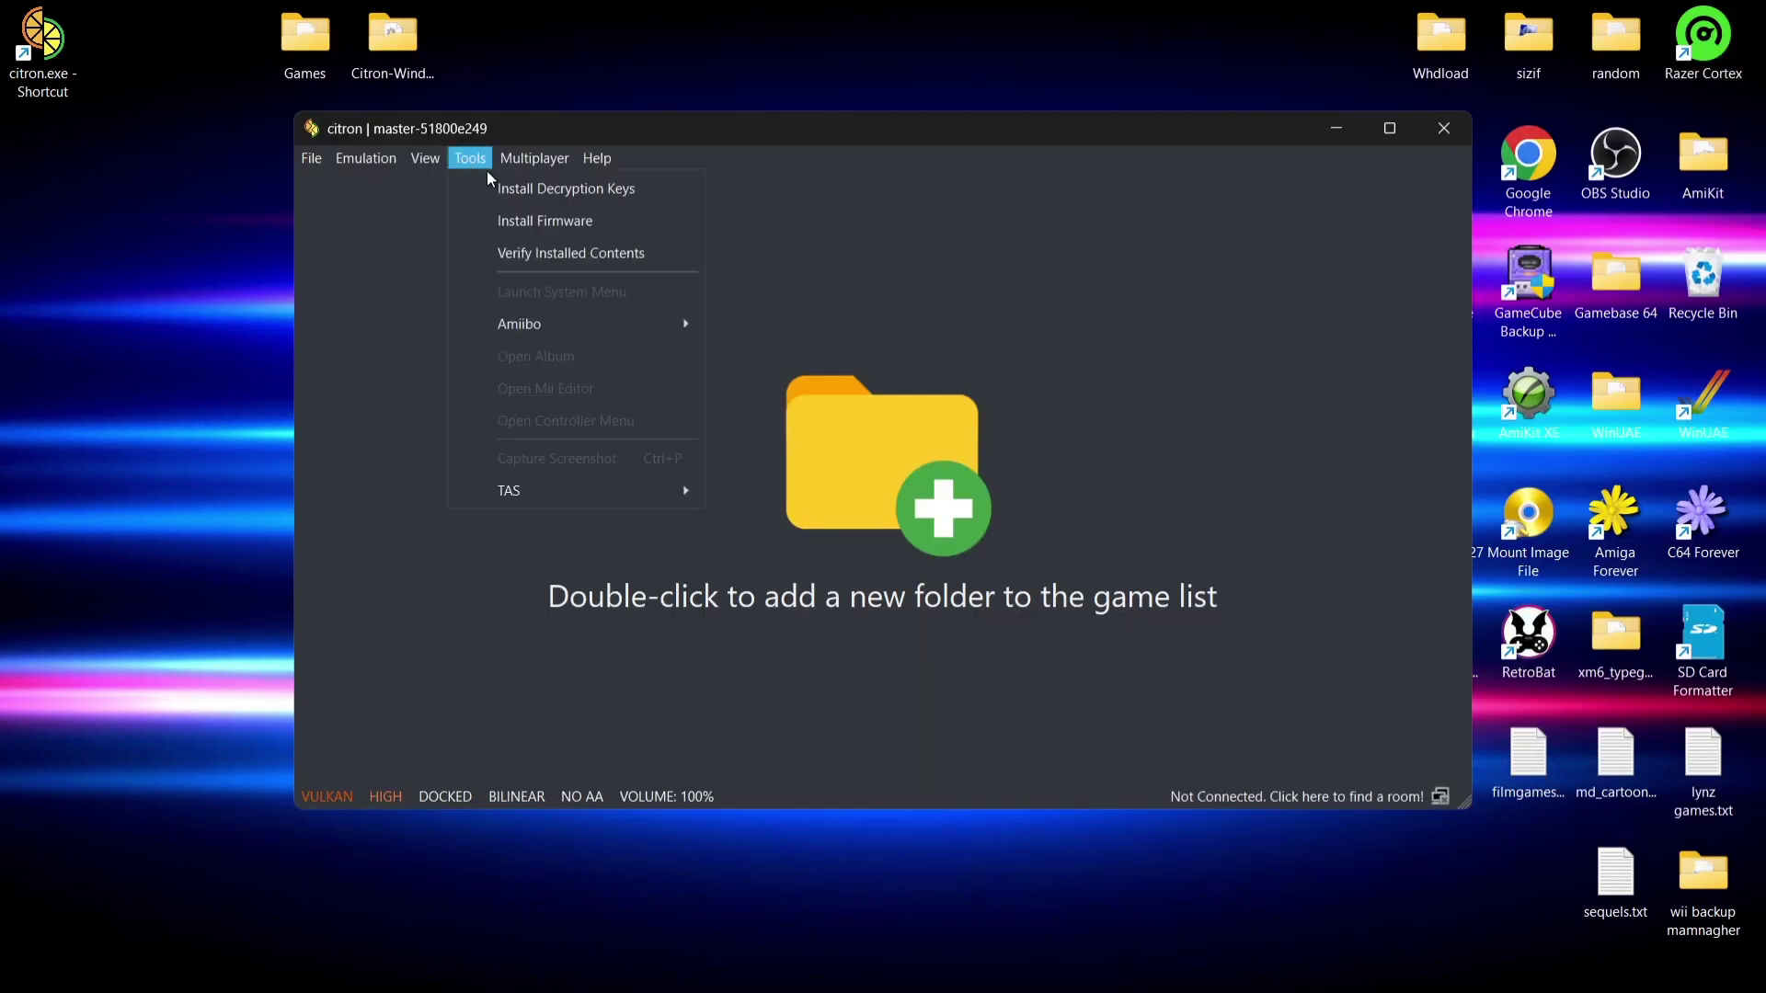
click(518, 214)
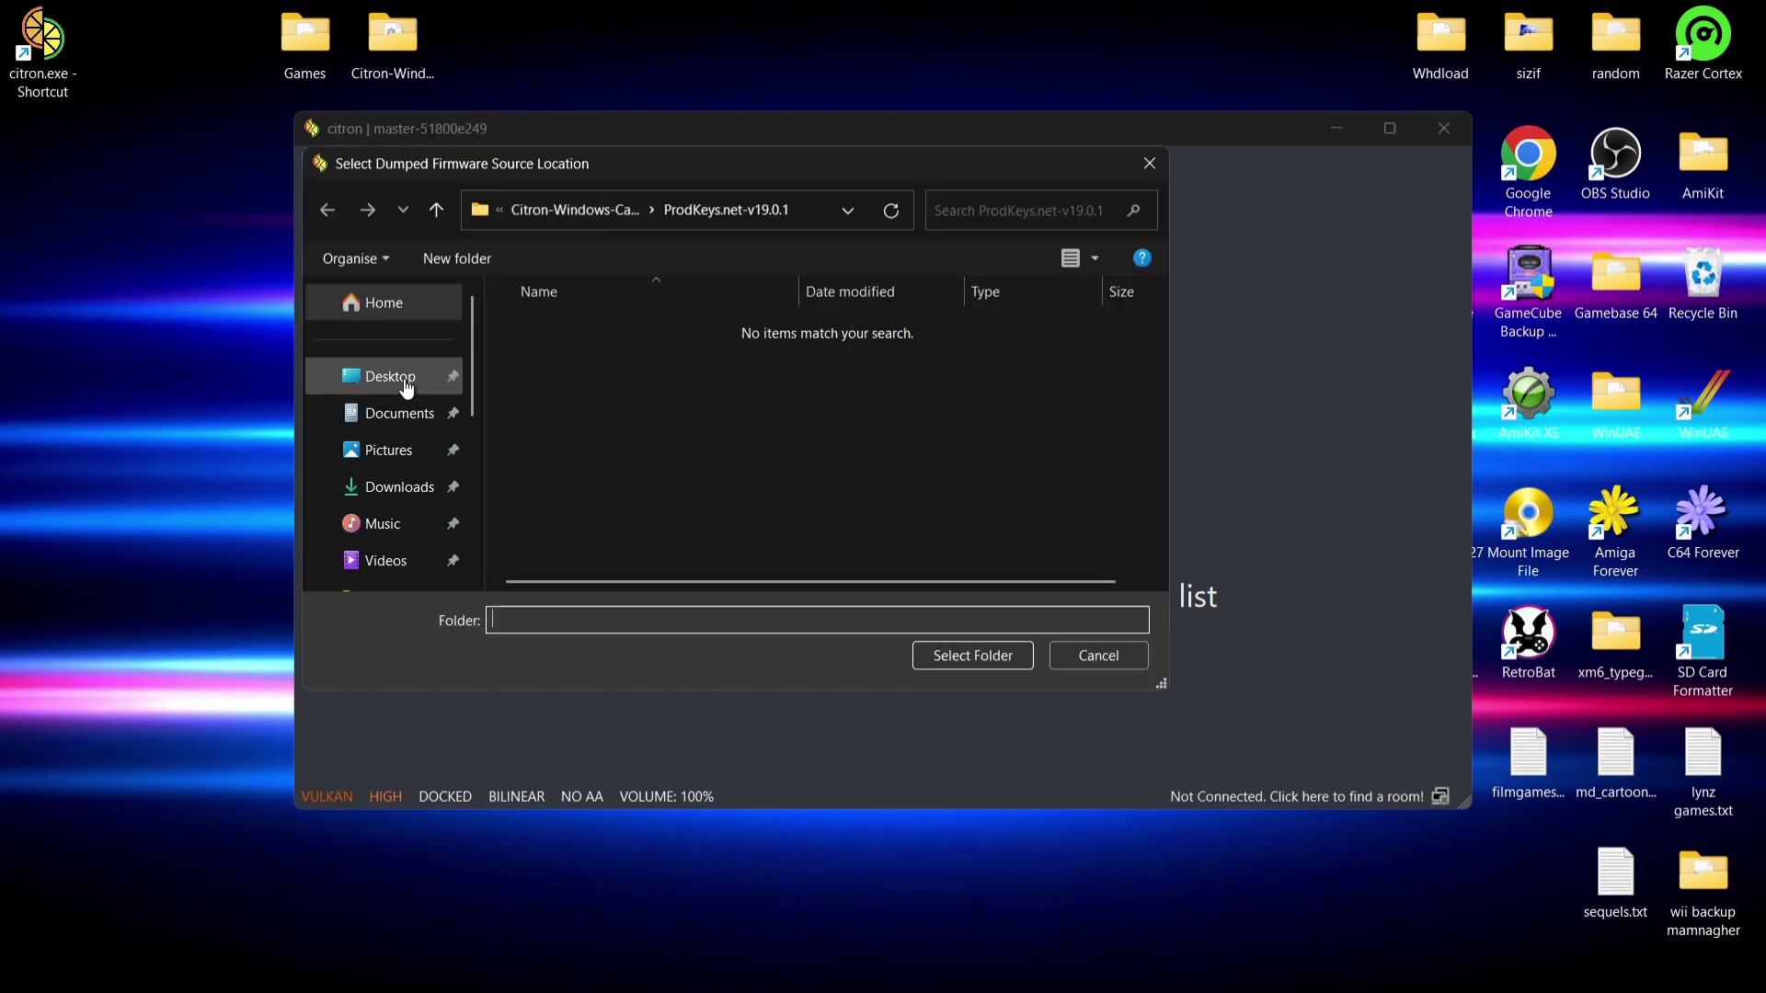
click(405, 385)
double_click(638, 398)
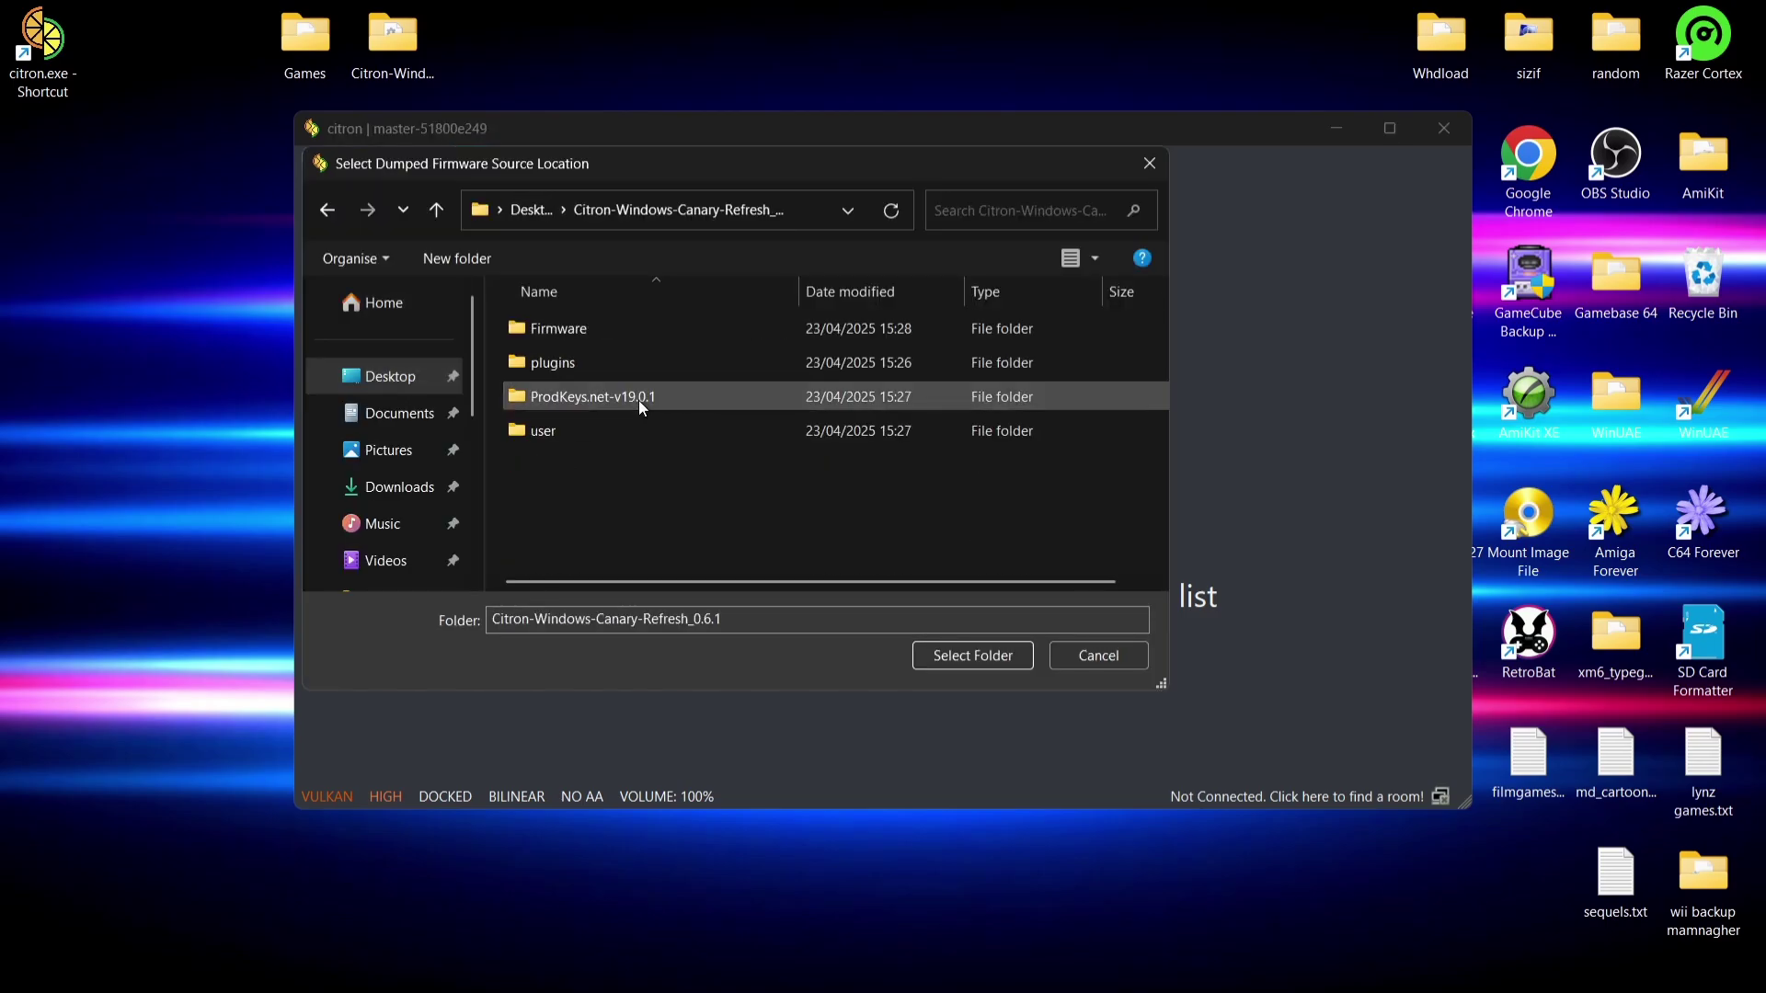
click(595, 330)
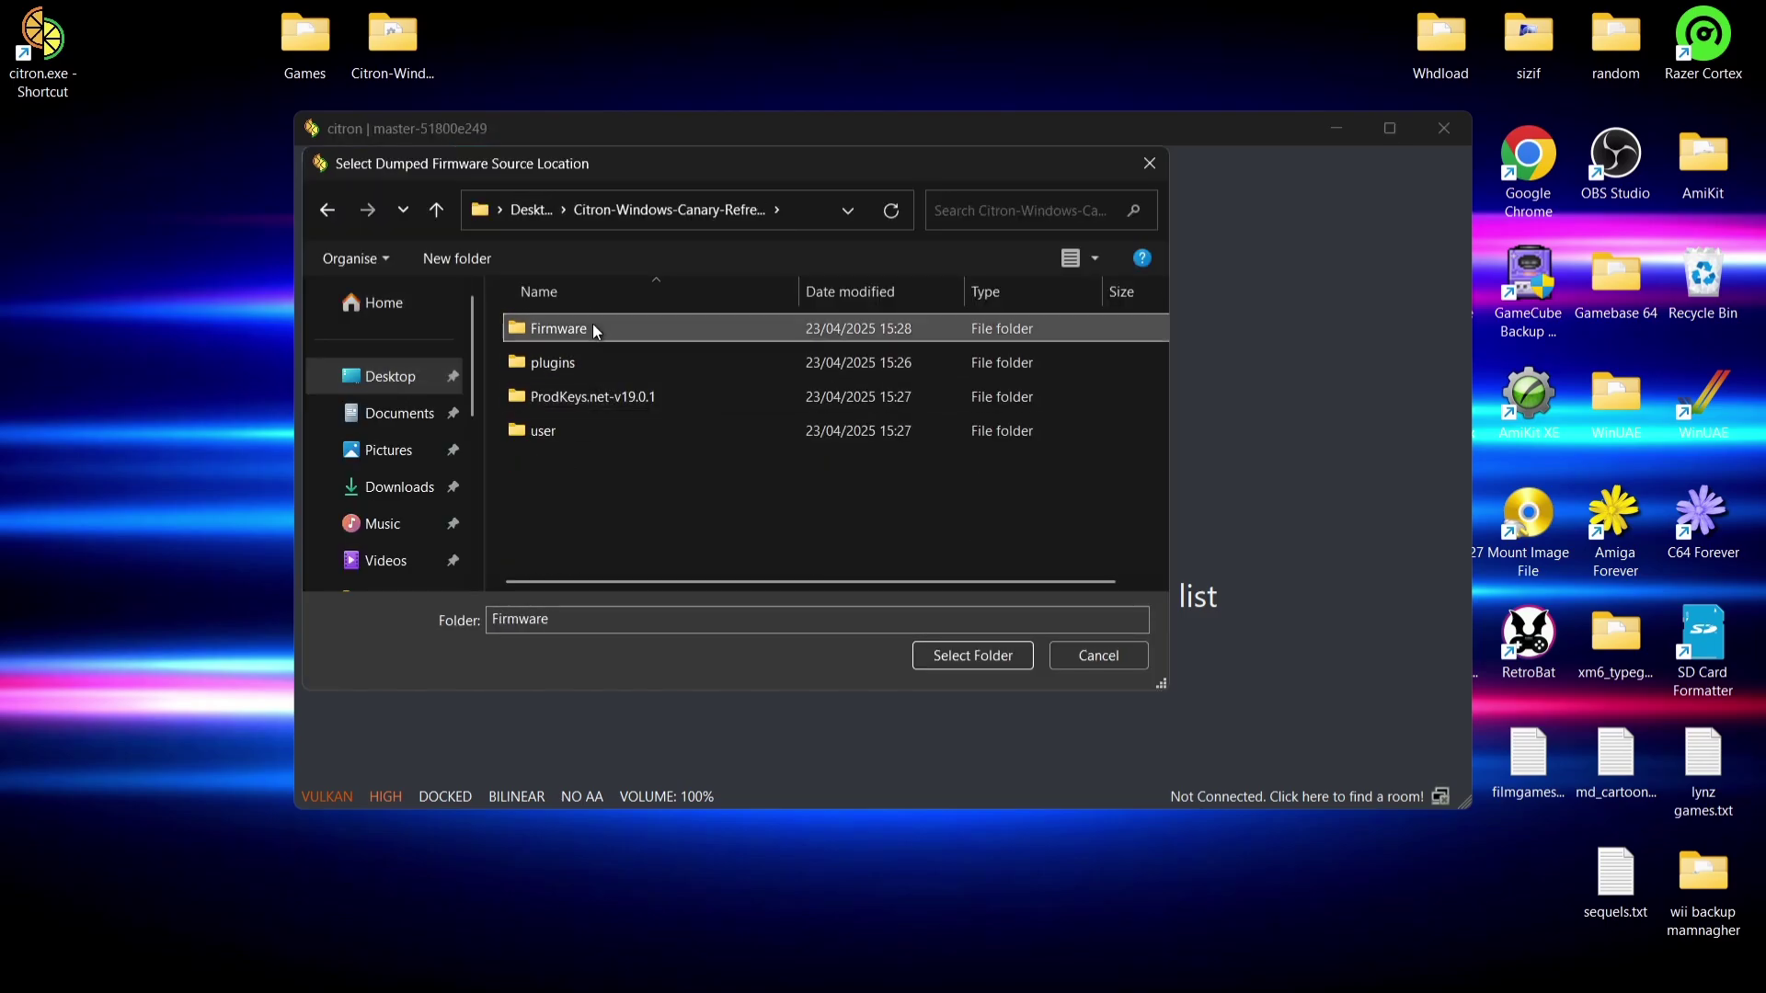
click(971, 655)
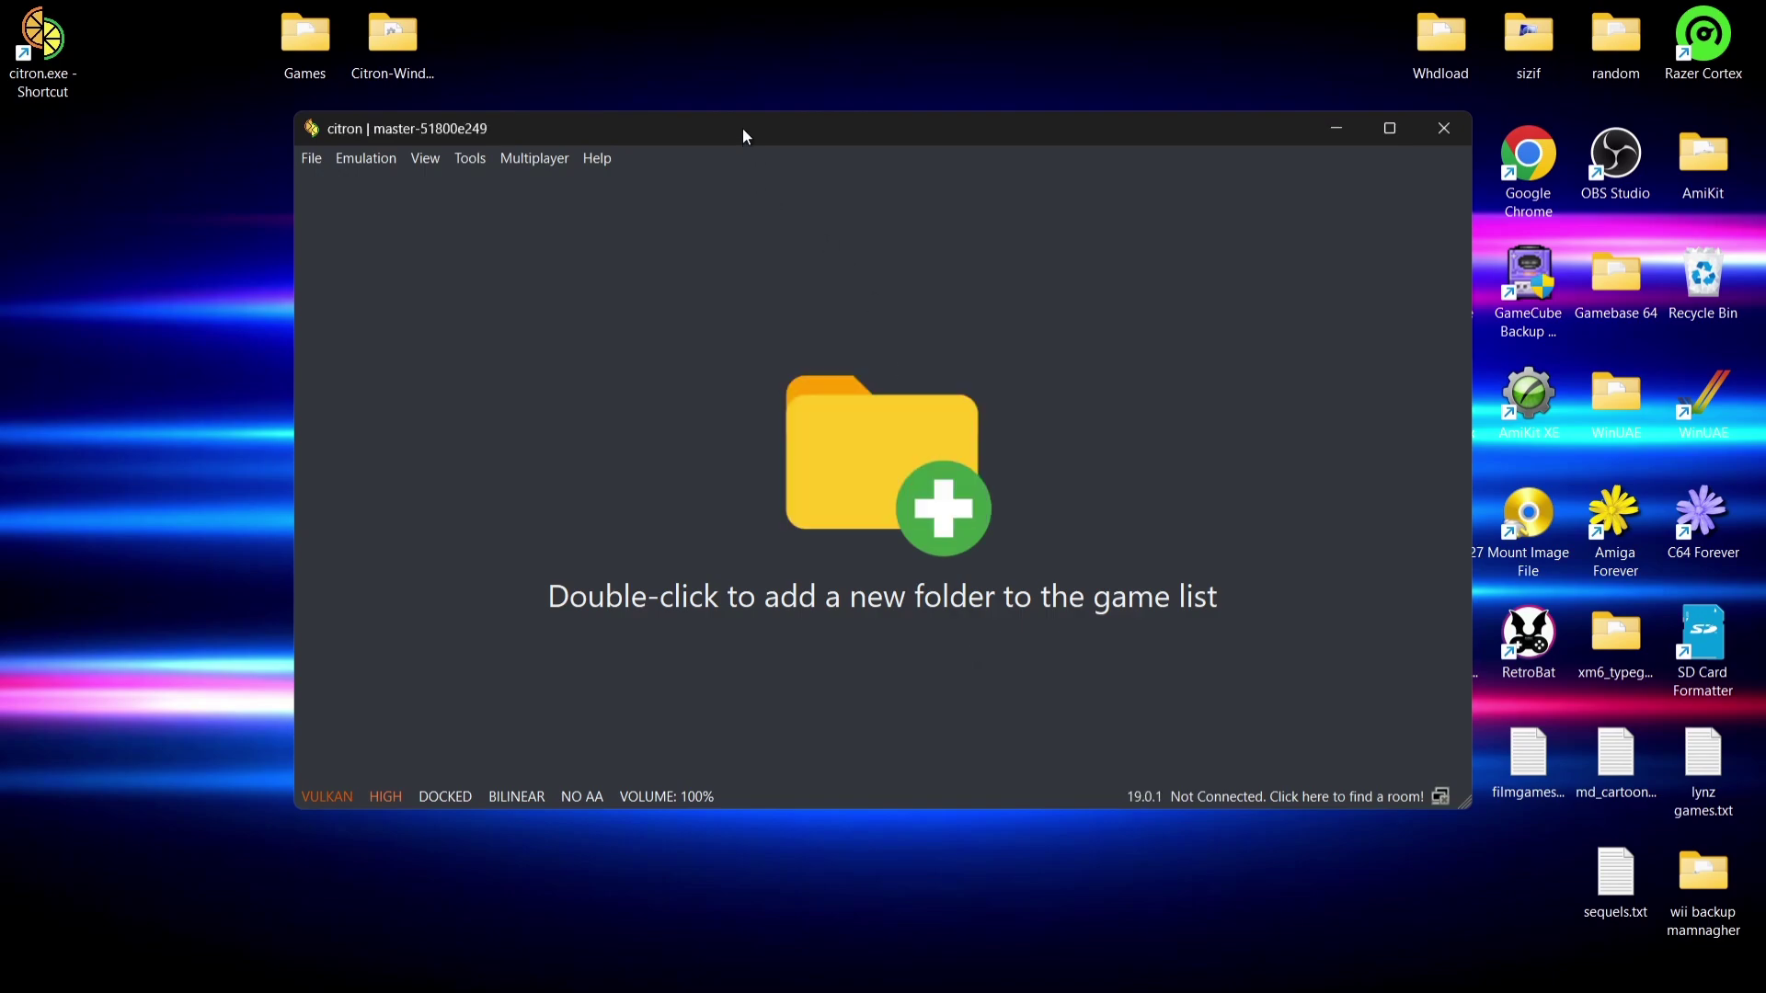
Check the contents of the desktop Games folder and move that folder into the Citron folder
drag(743, 130, 753, 257)
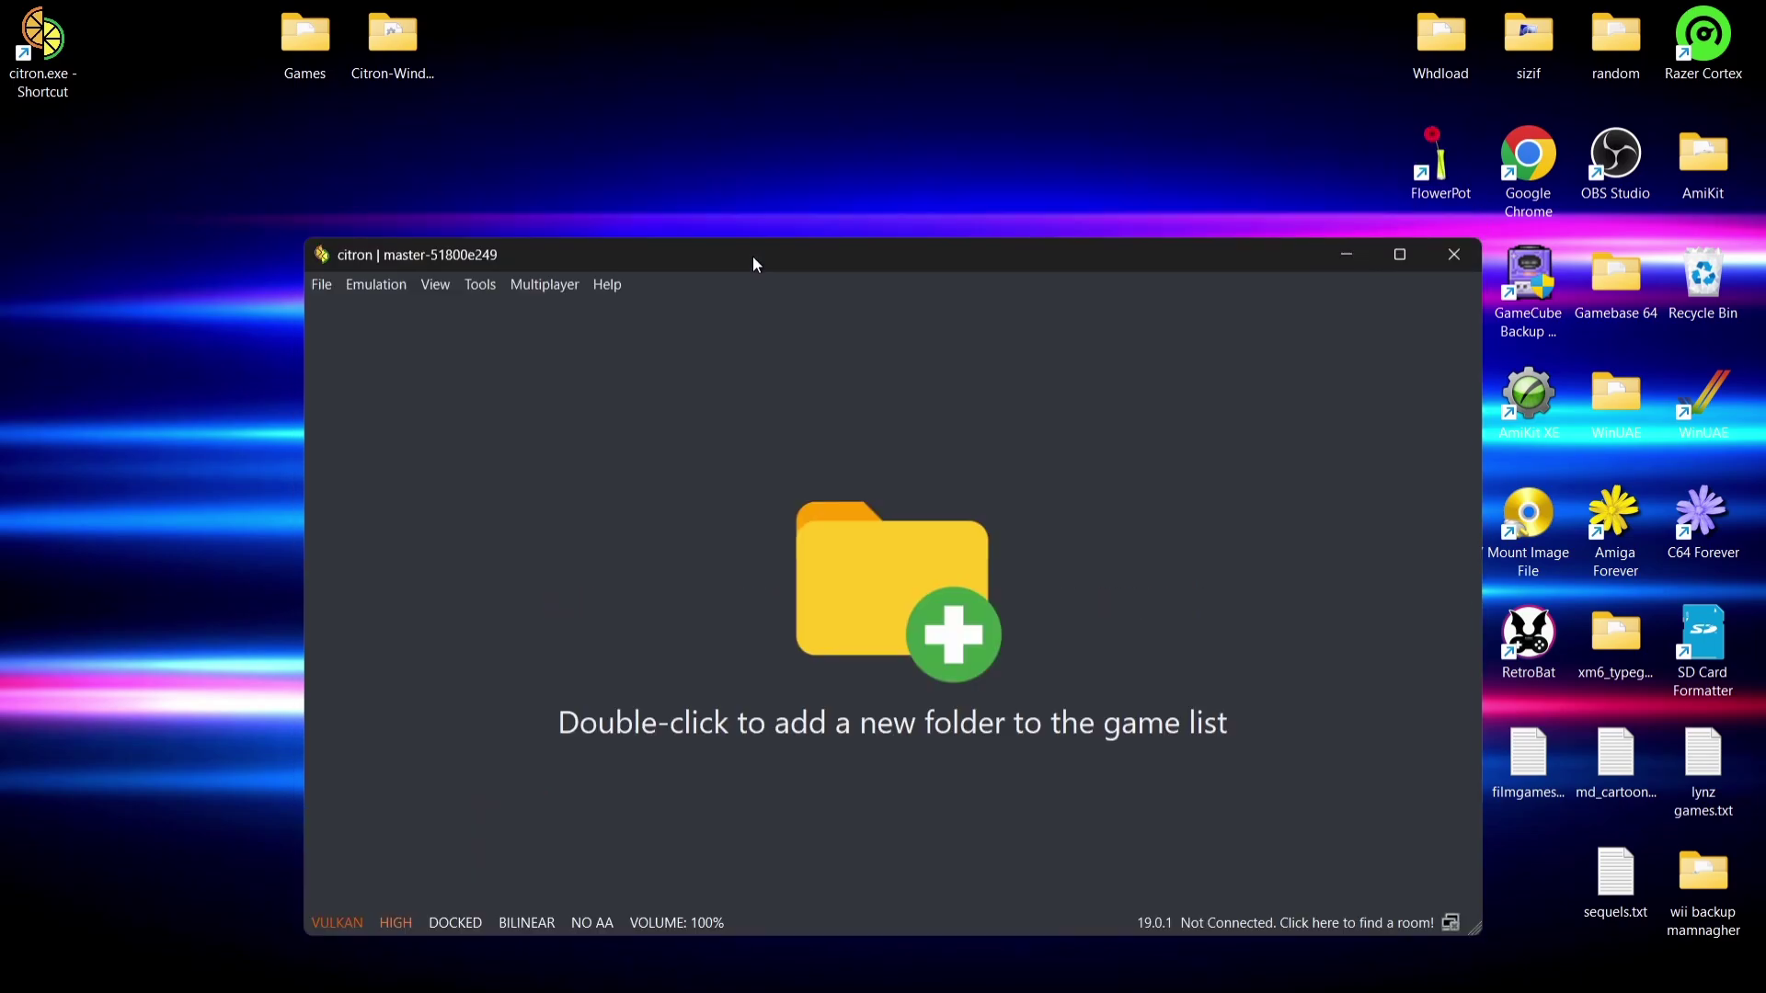
double_click(309, 58)
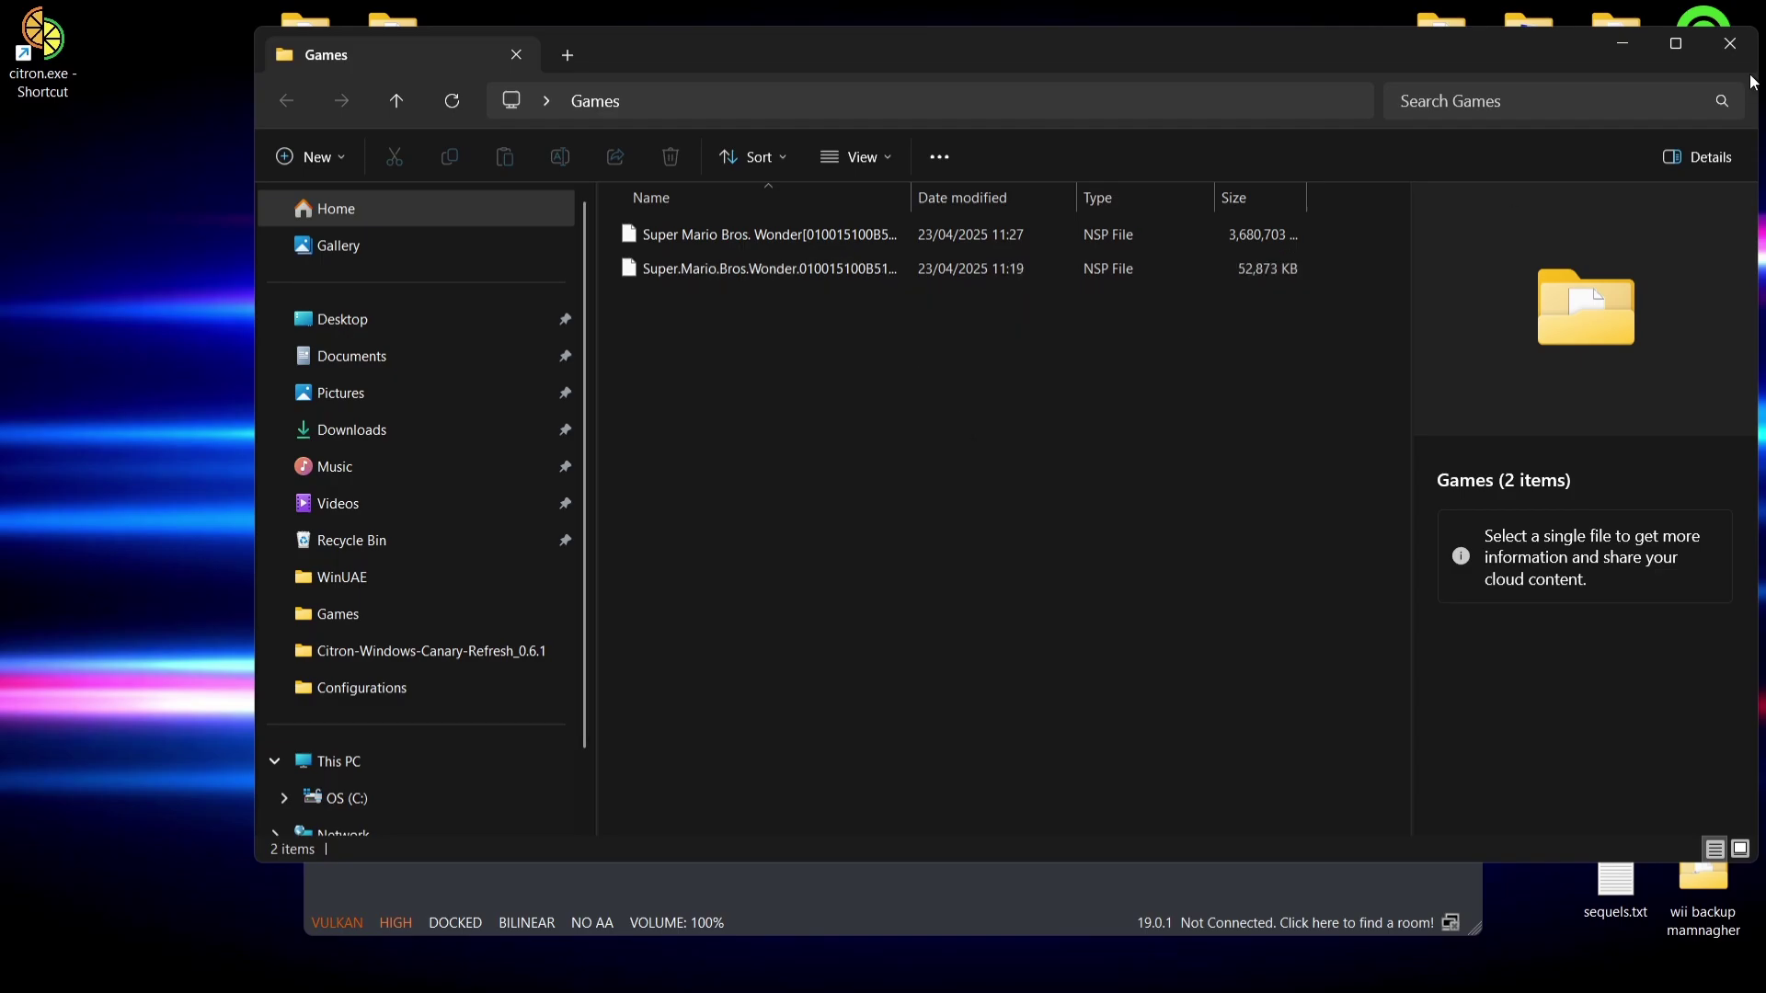
click(1730, 43)
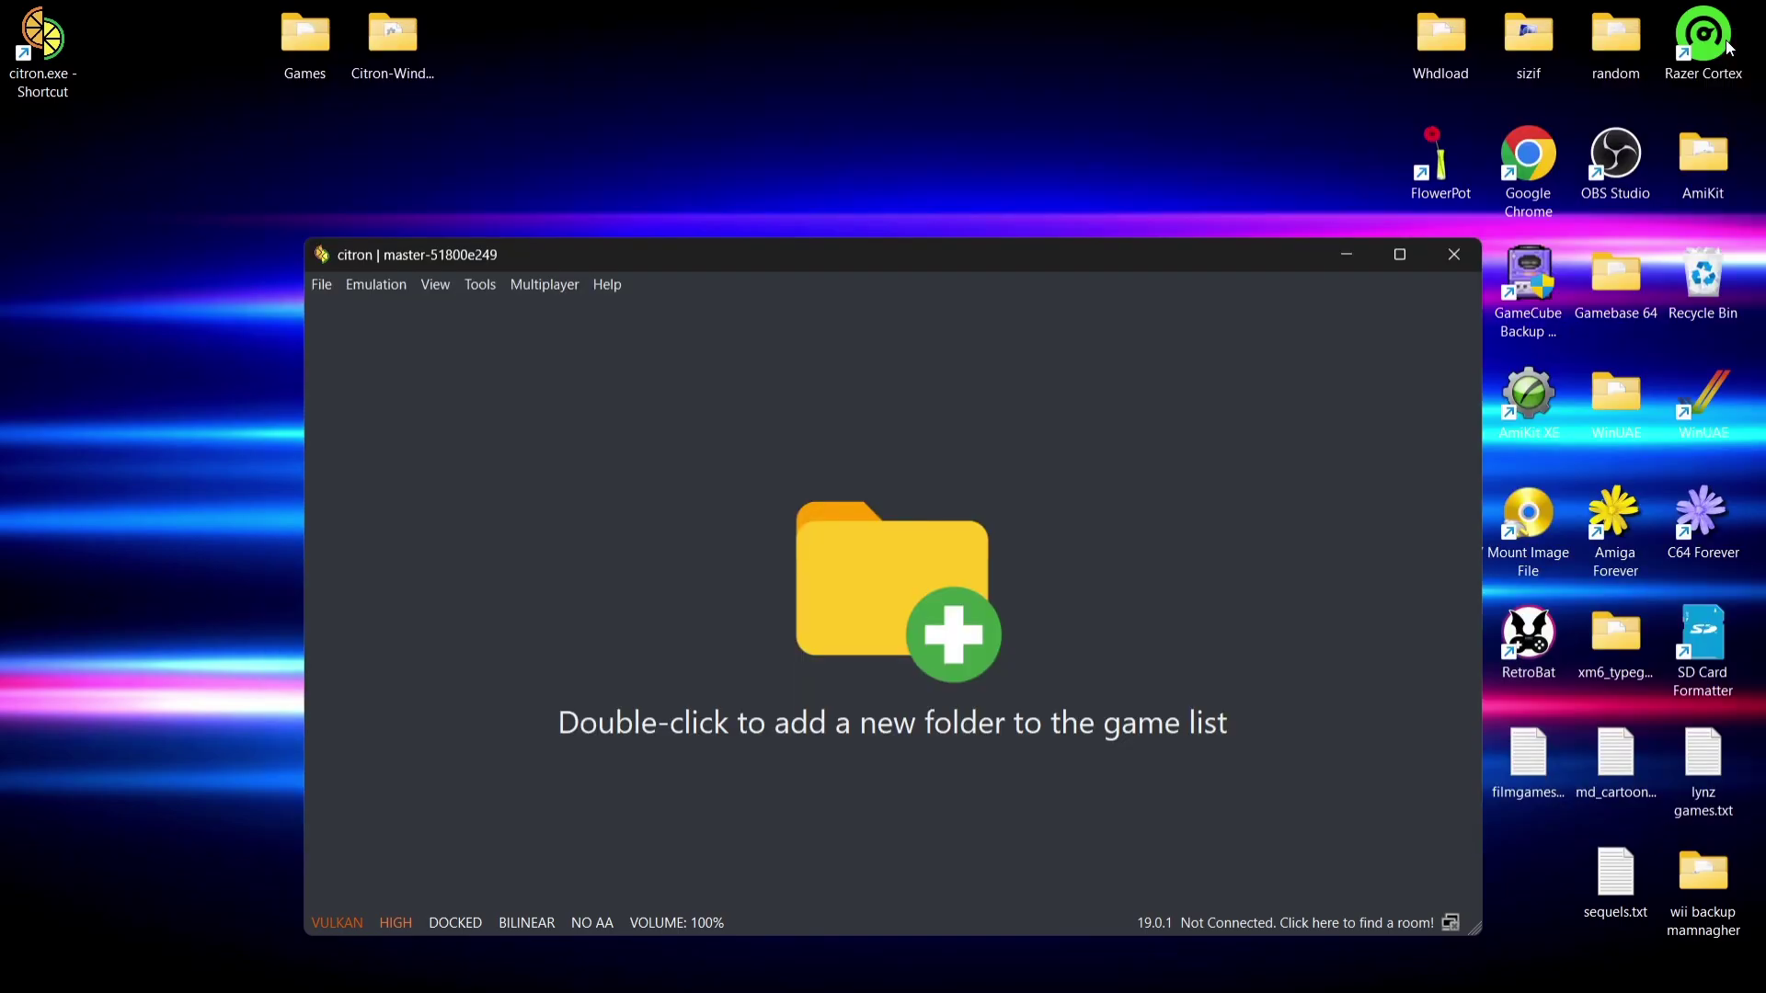
click(307, 53)
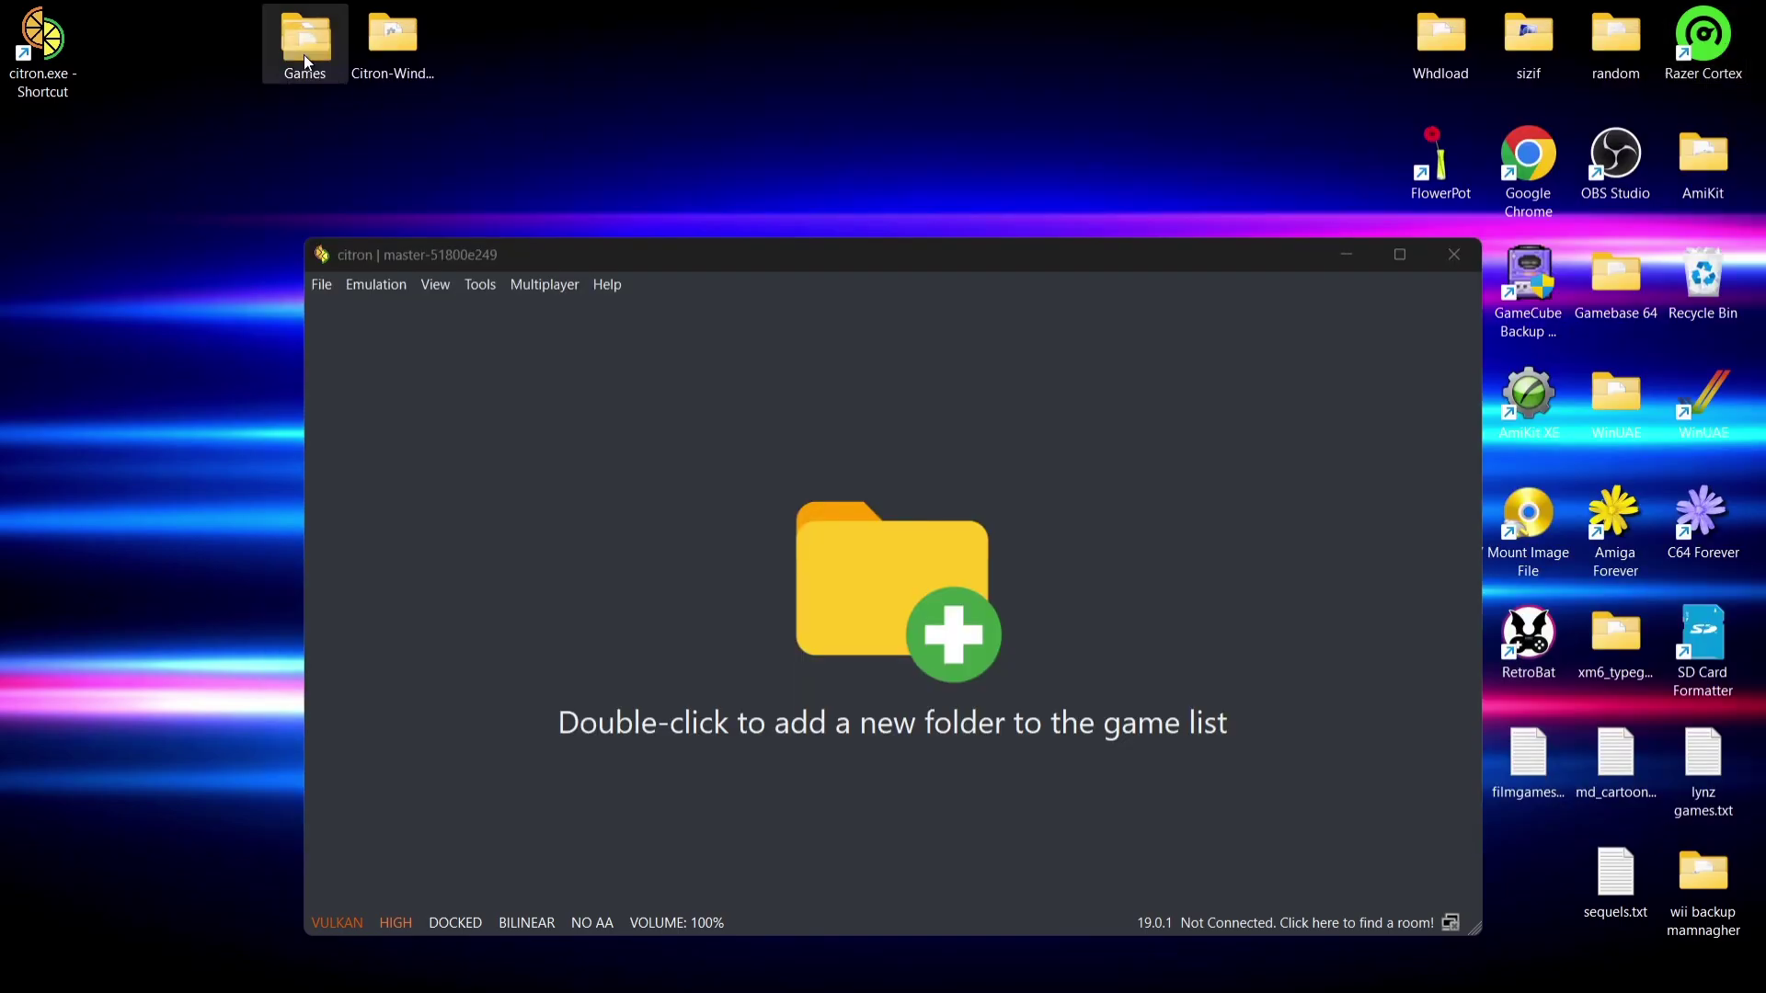
drag(350, 75, 388, 57)
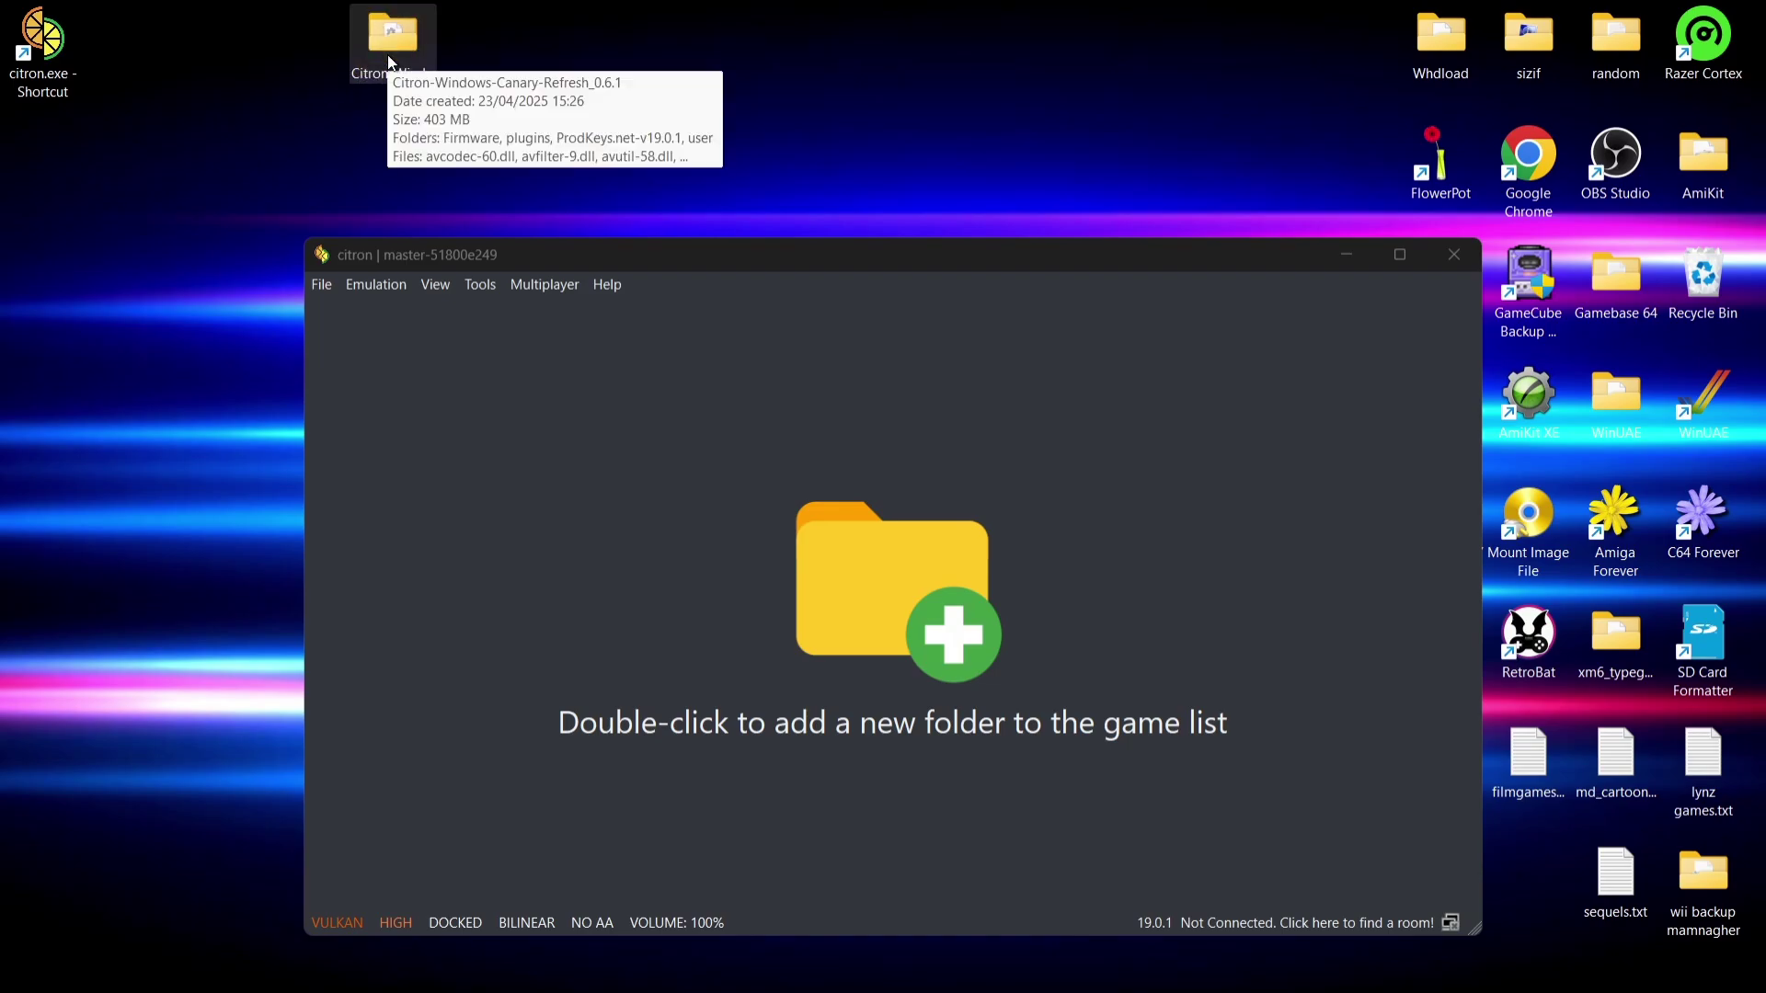
Add the Games folder inside the Citron folder to the game list and select Super Mario Bros. Wonder
drag(552, 267, 545, 119)
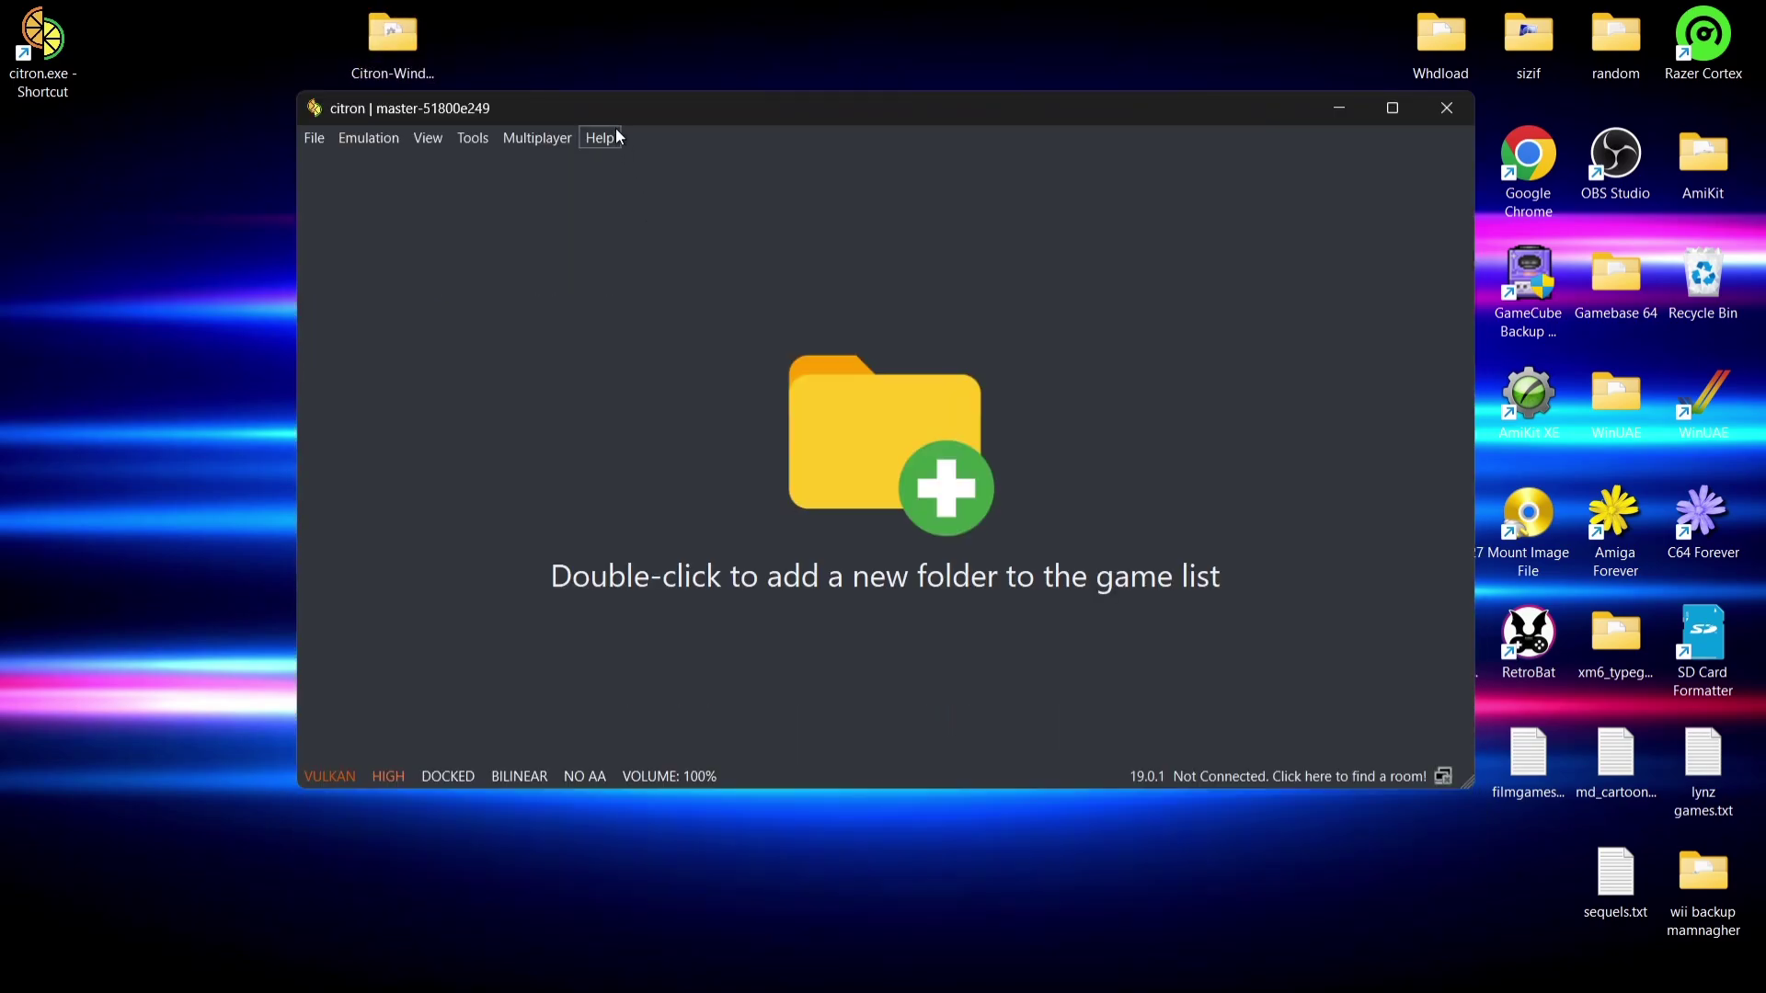
double_click(874, 428)
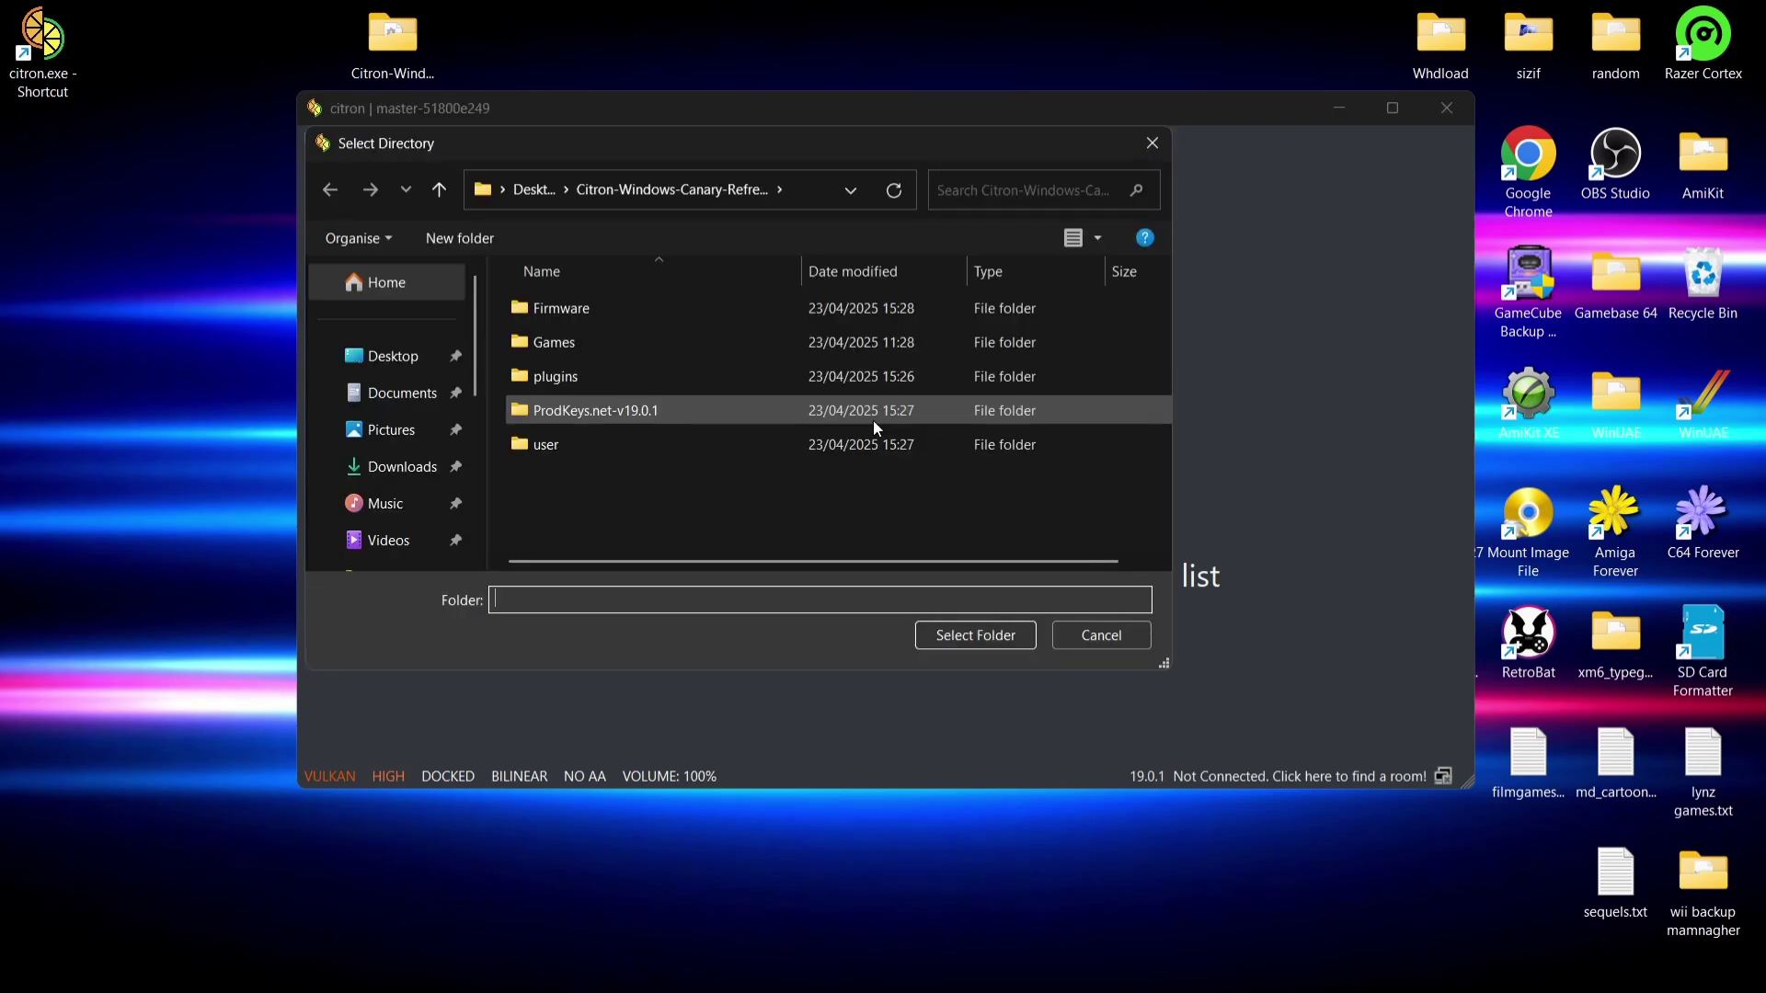
click(554, 345)
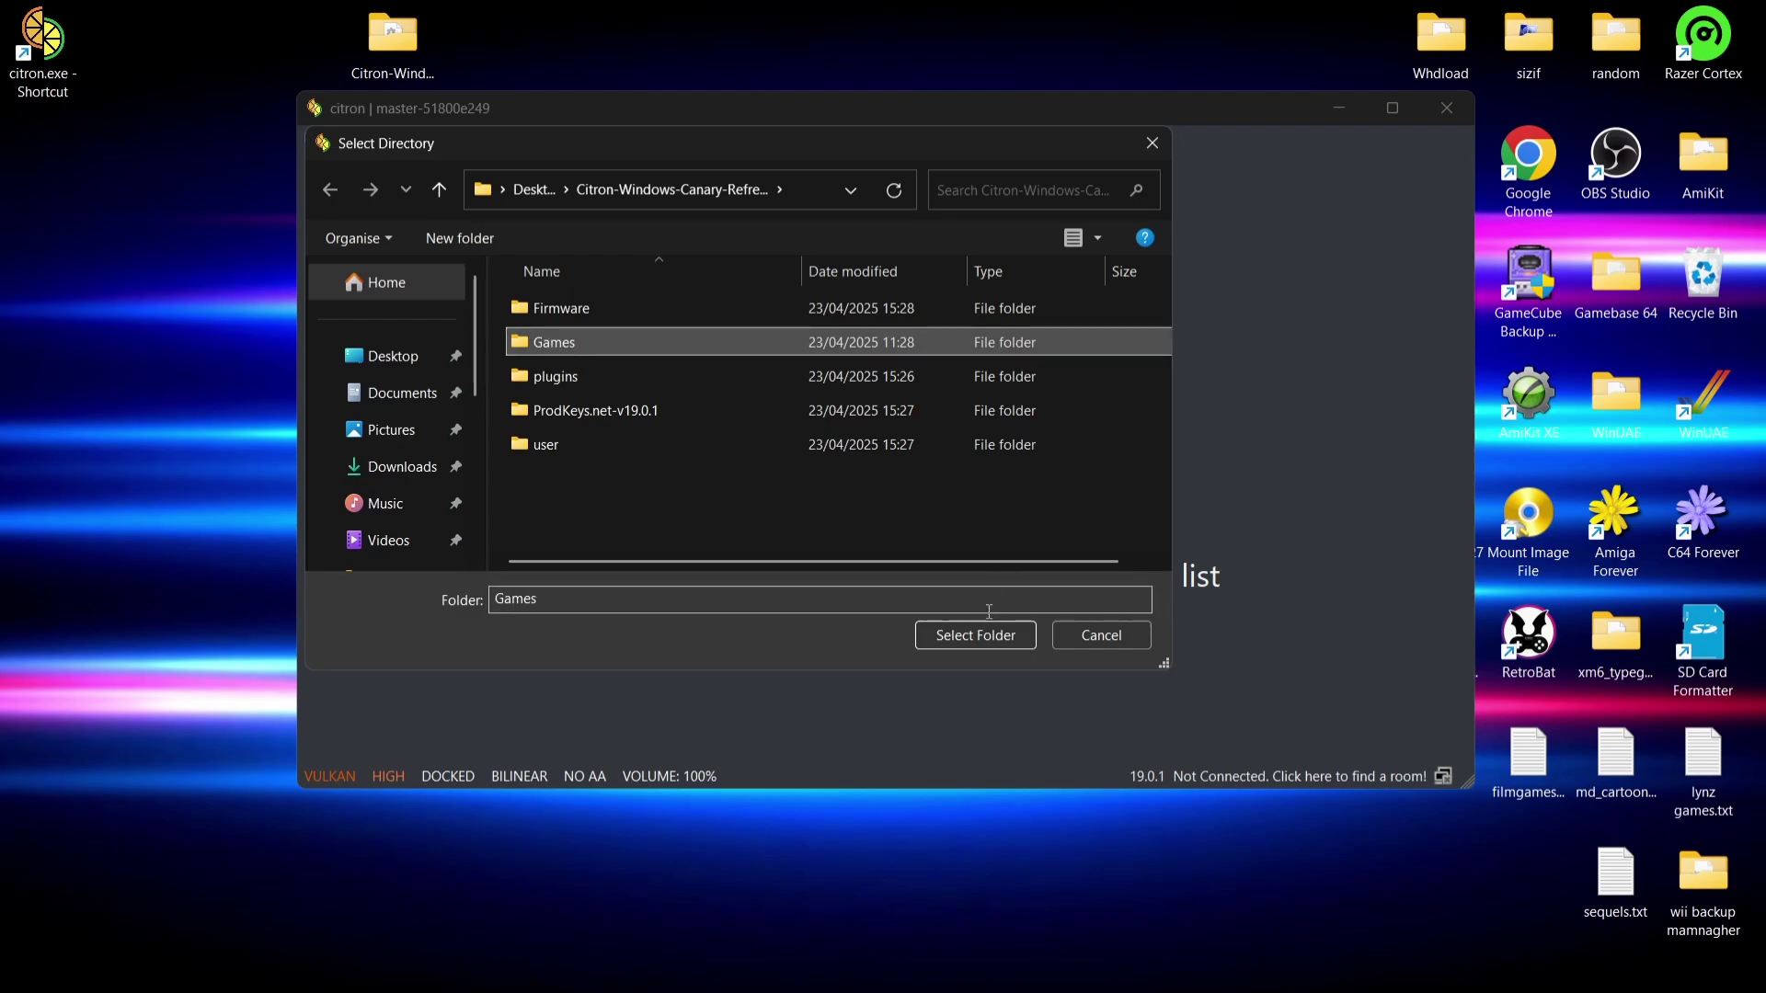
click(983, 640)
click(501, 302)
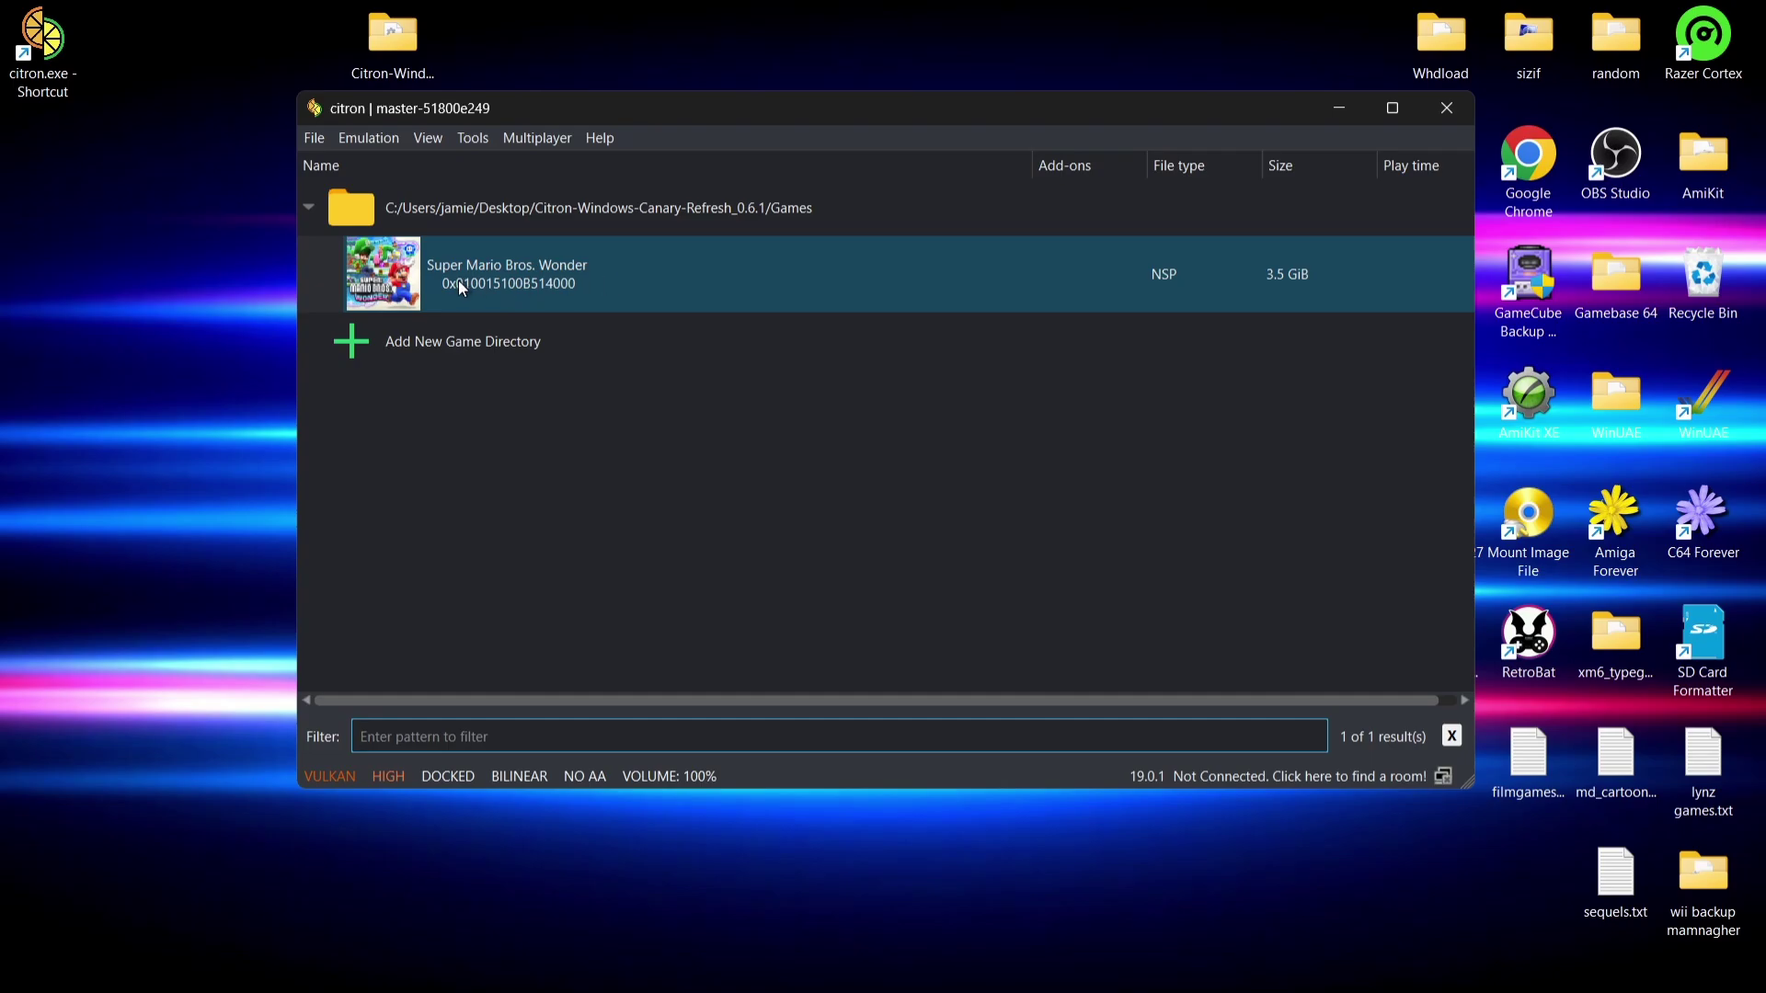
Install the update file Super.Mario.Bros.Wonder.010015100B514800.v65536.US.nsp from the Games folder to NAND
right_click(489, 285)
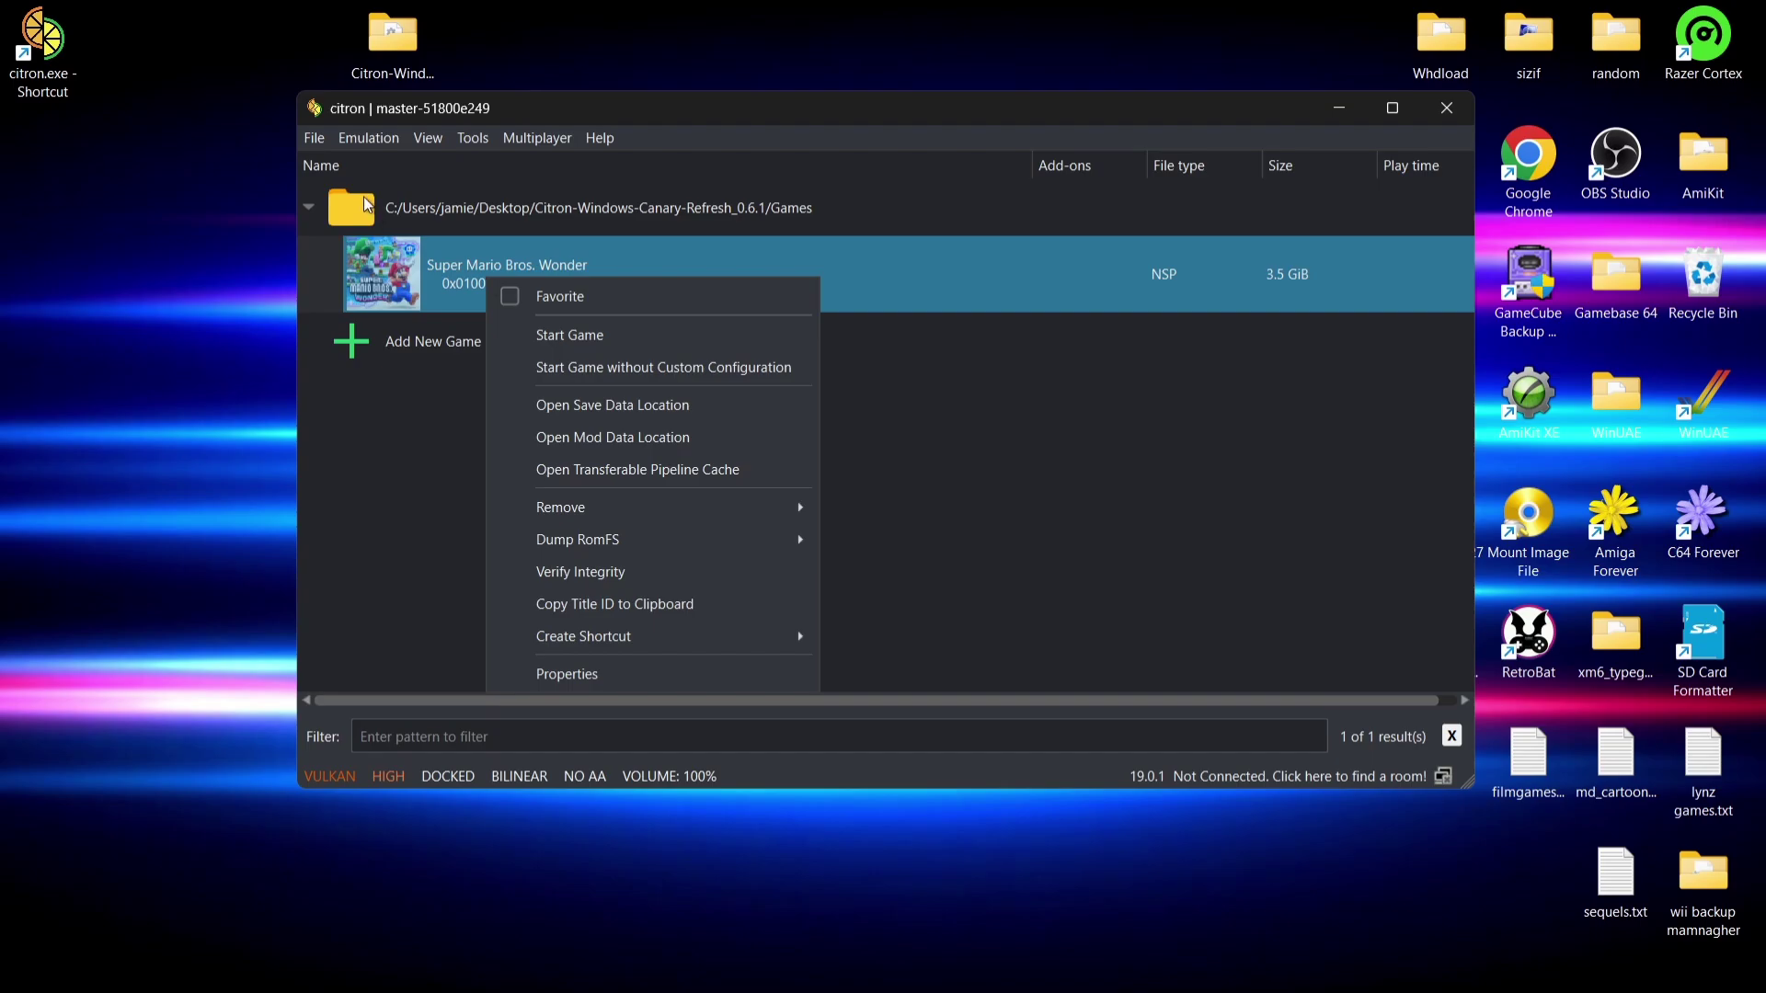
click(310, 136)
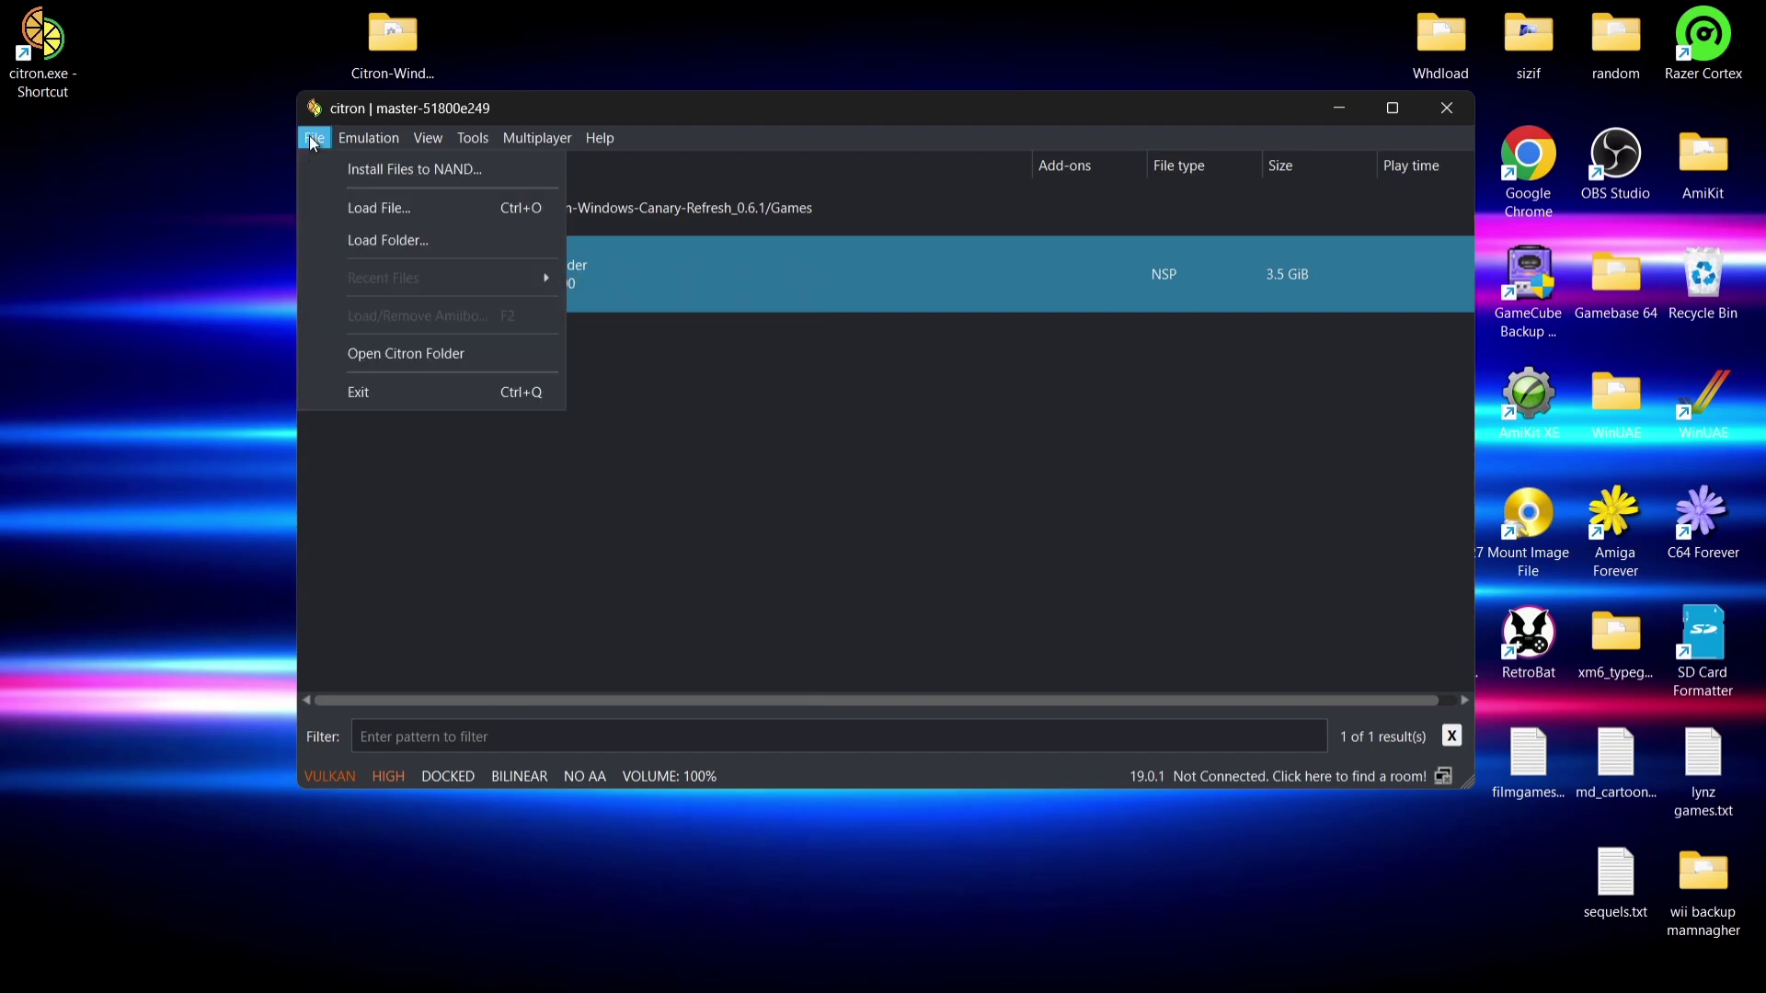
click(340, 170)
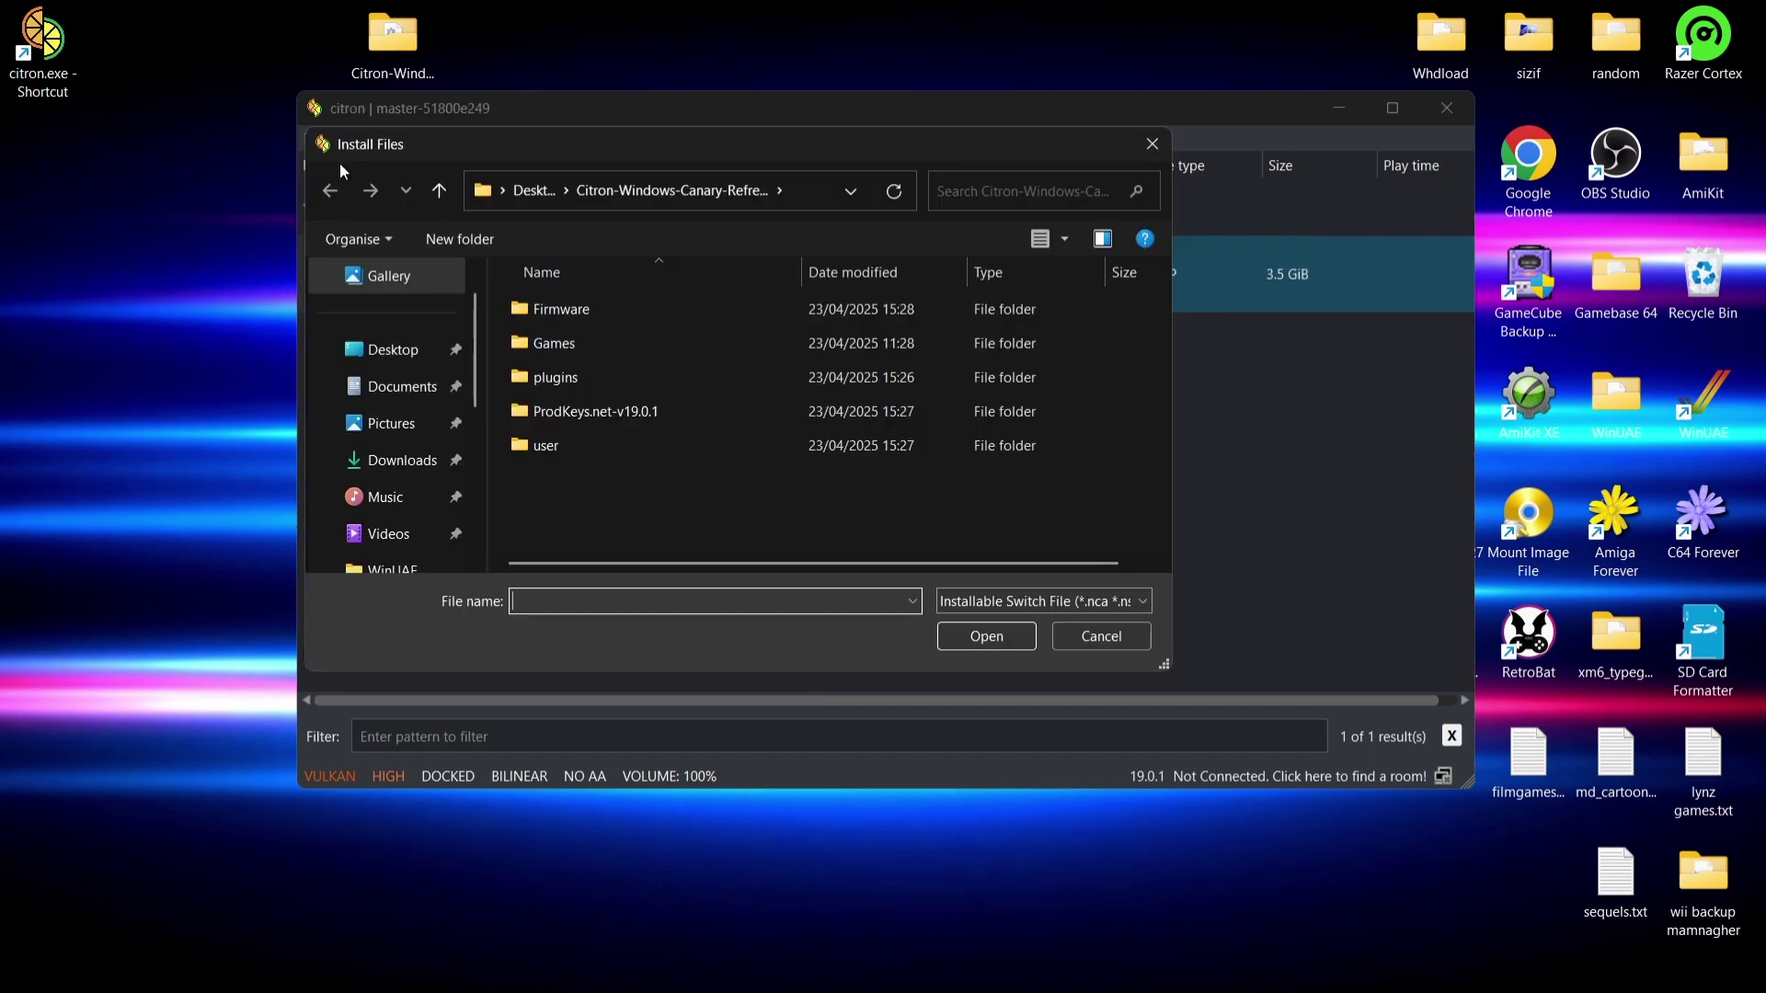
double_click(613, 350)
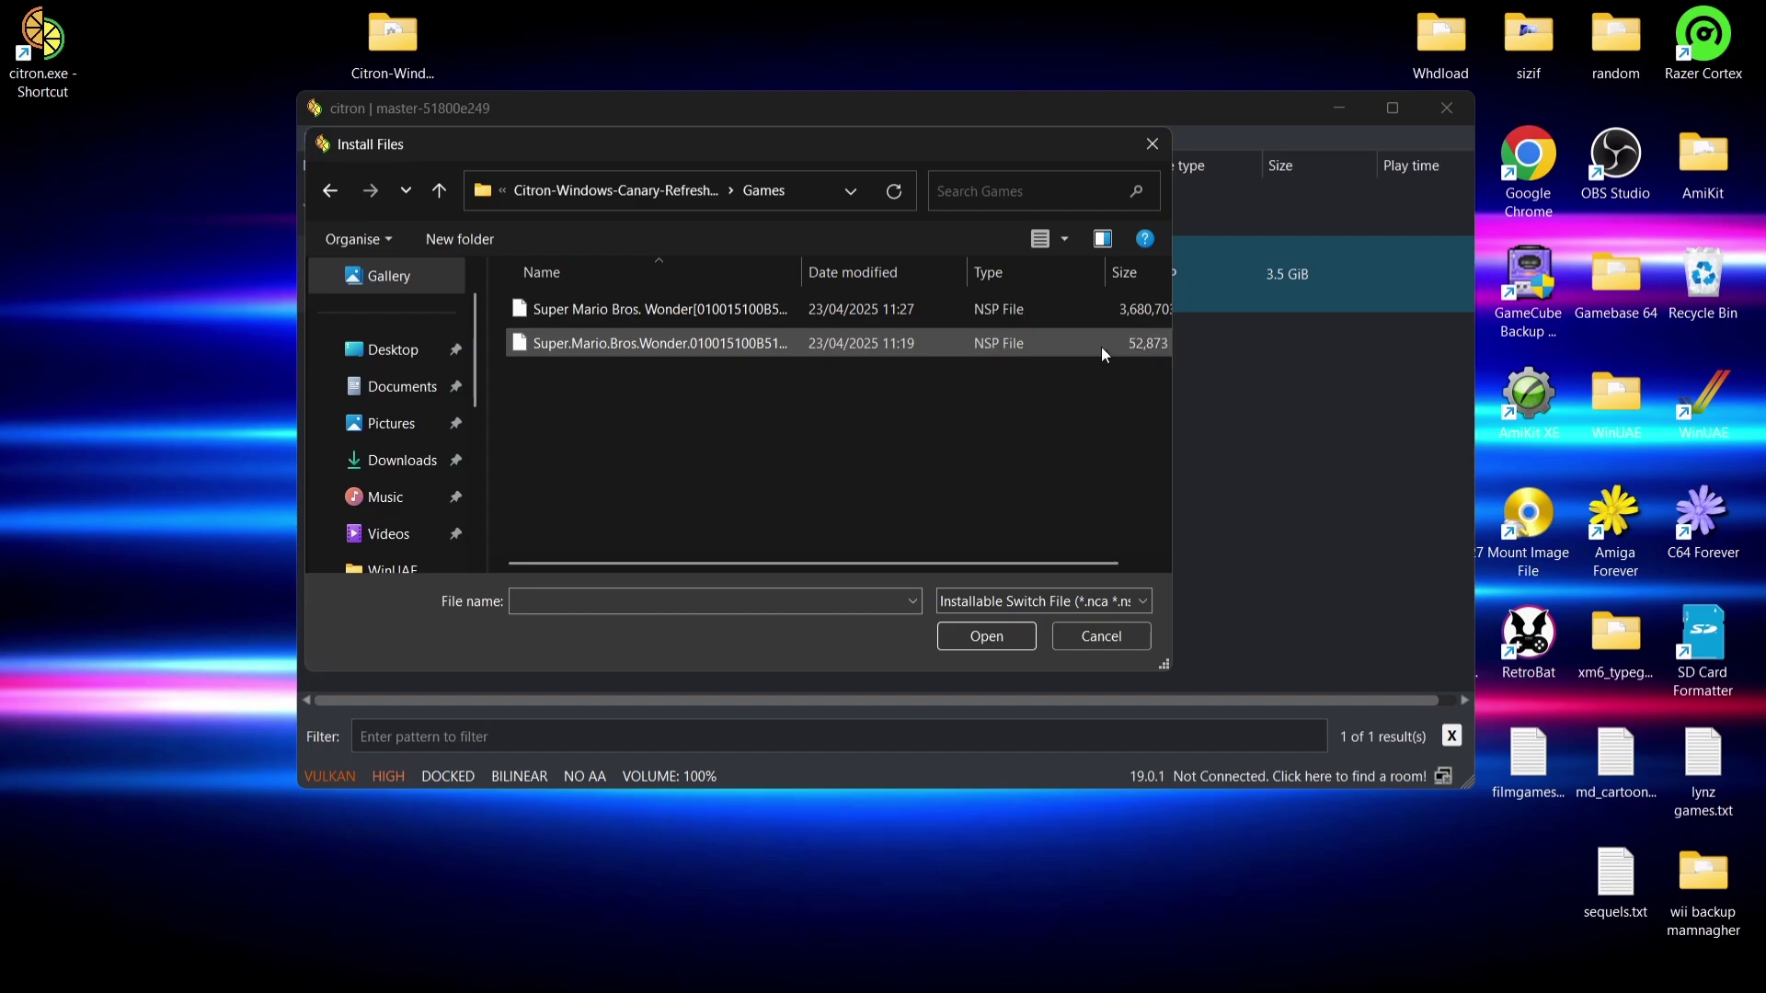
double_click(850, 351)
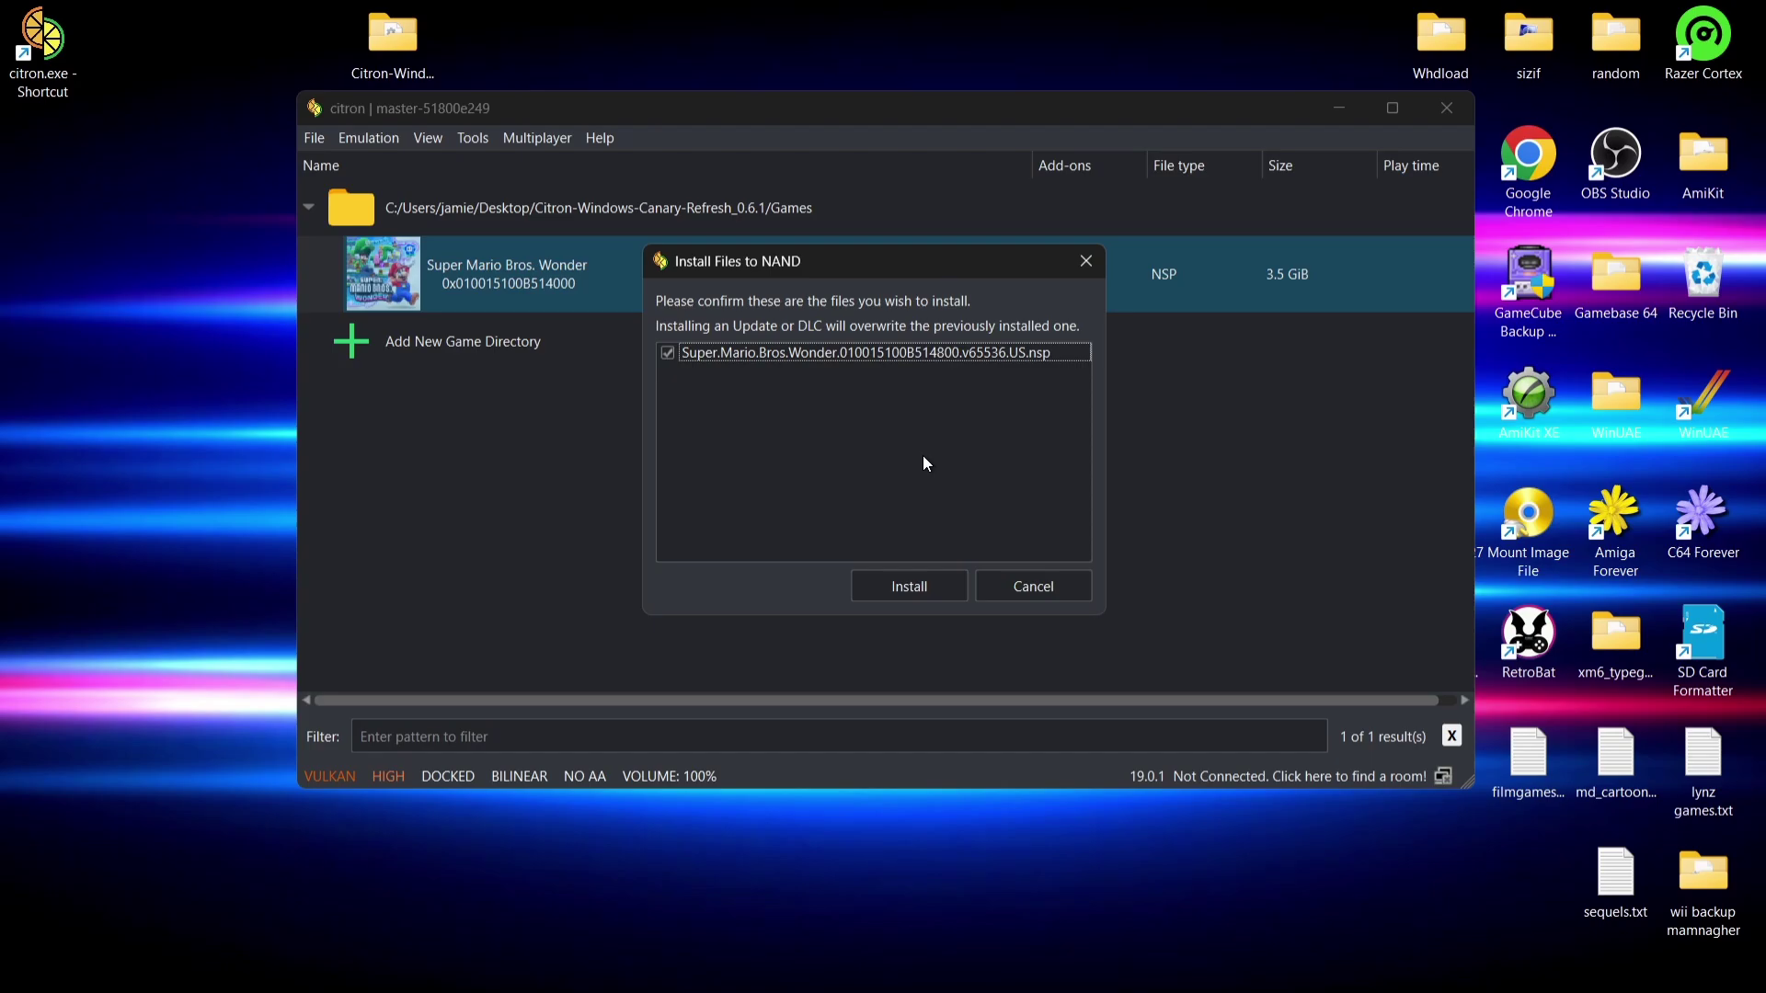
click(902, 587)
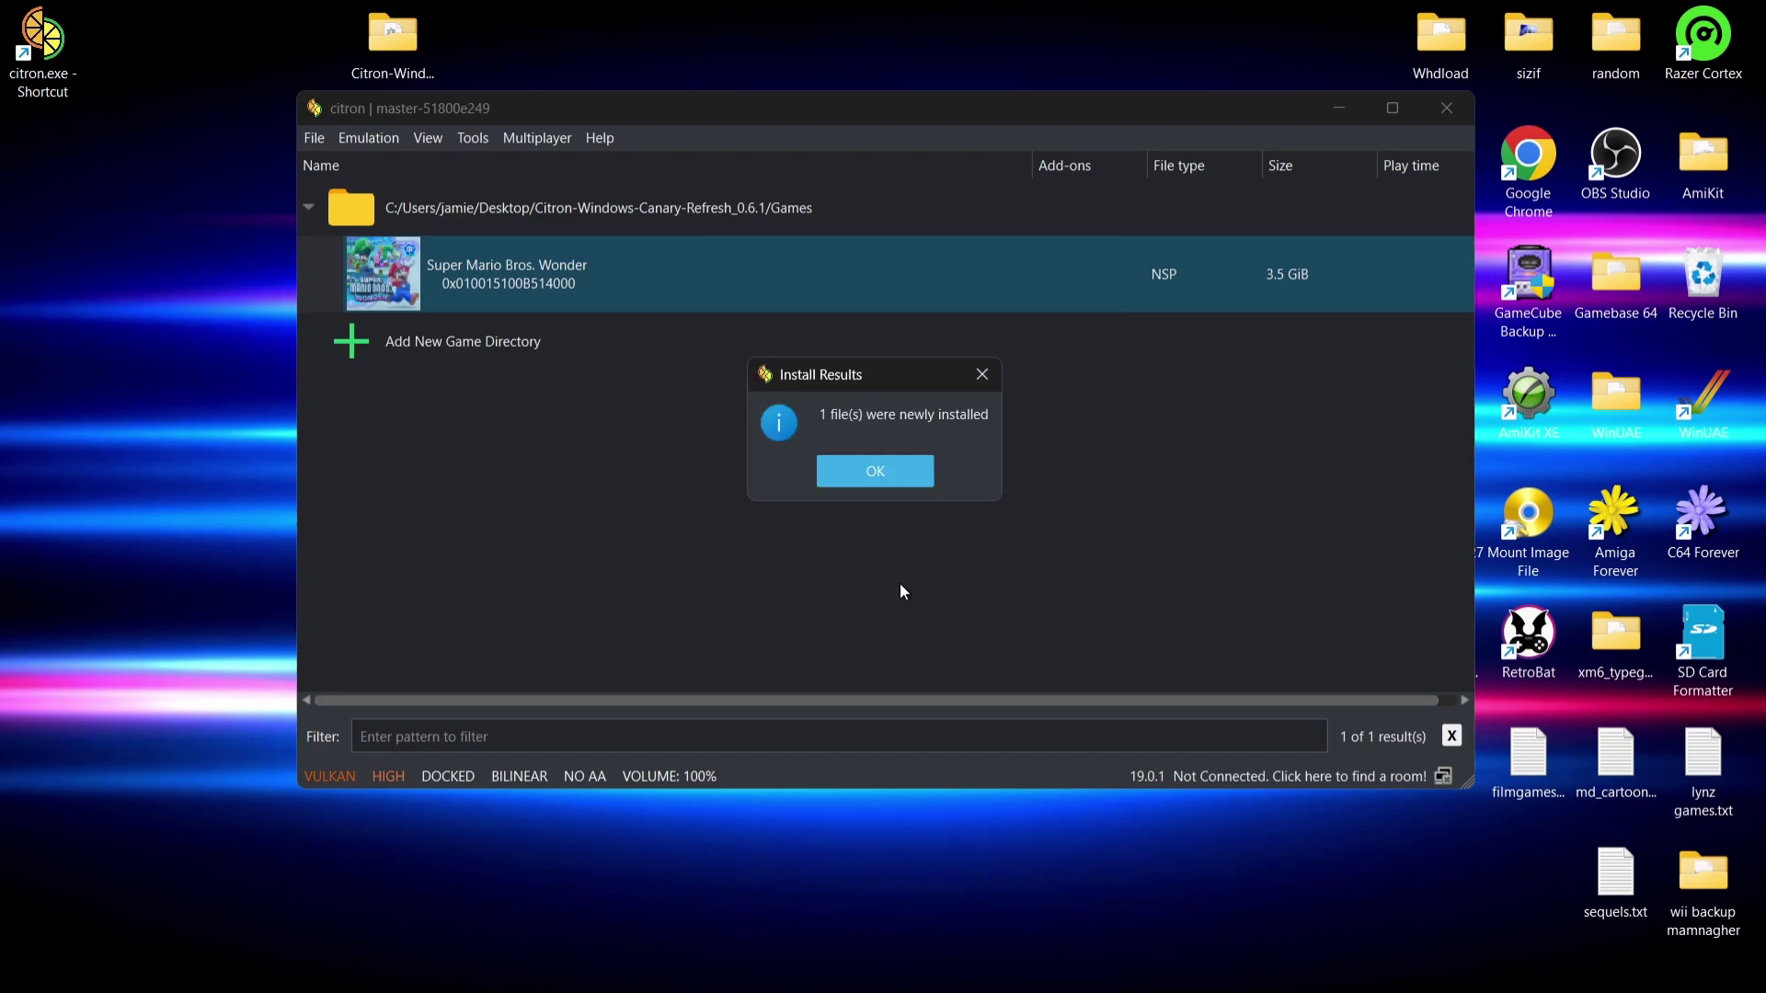
click(876, 474)
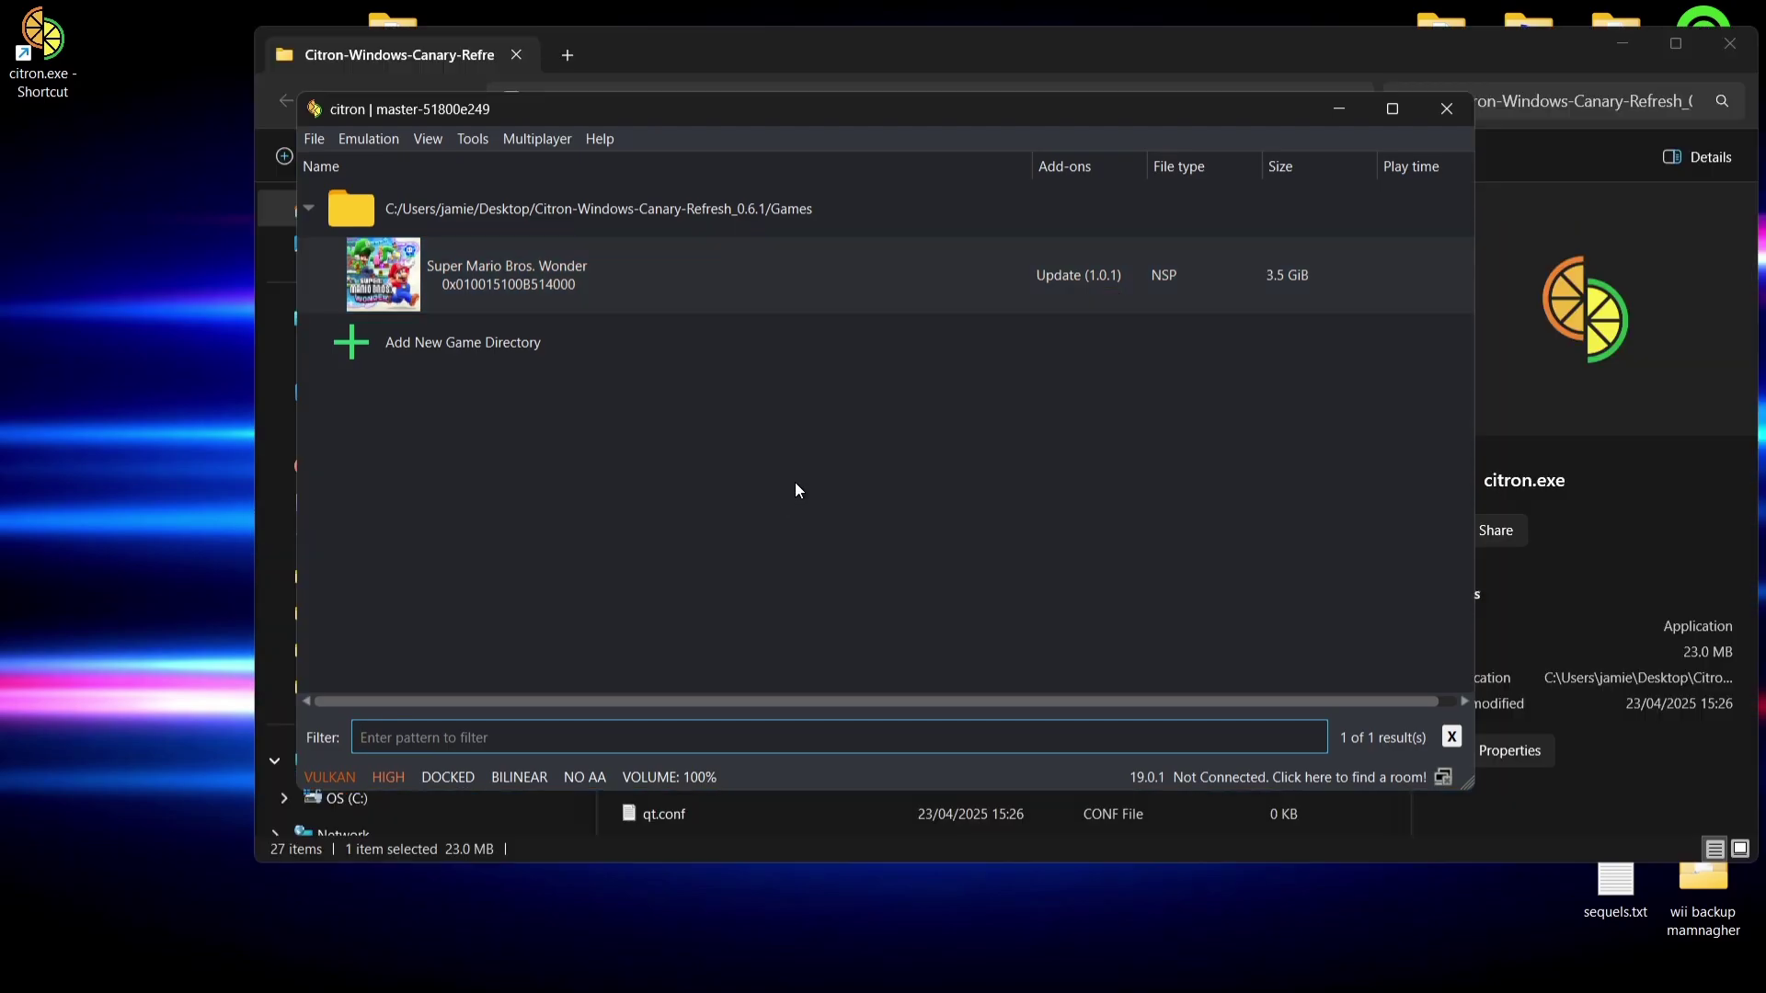
Set Player 1's input device to Xbox One Controller 0 in the emulator's control settings
click(353, 140)
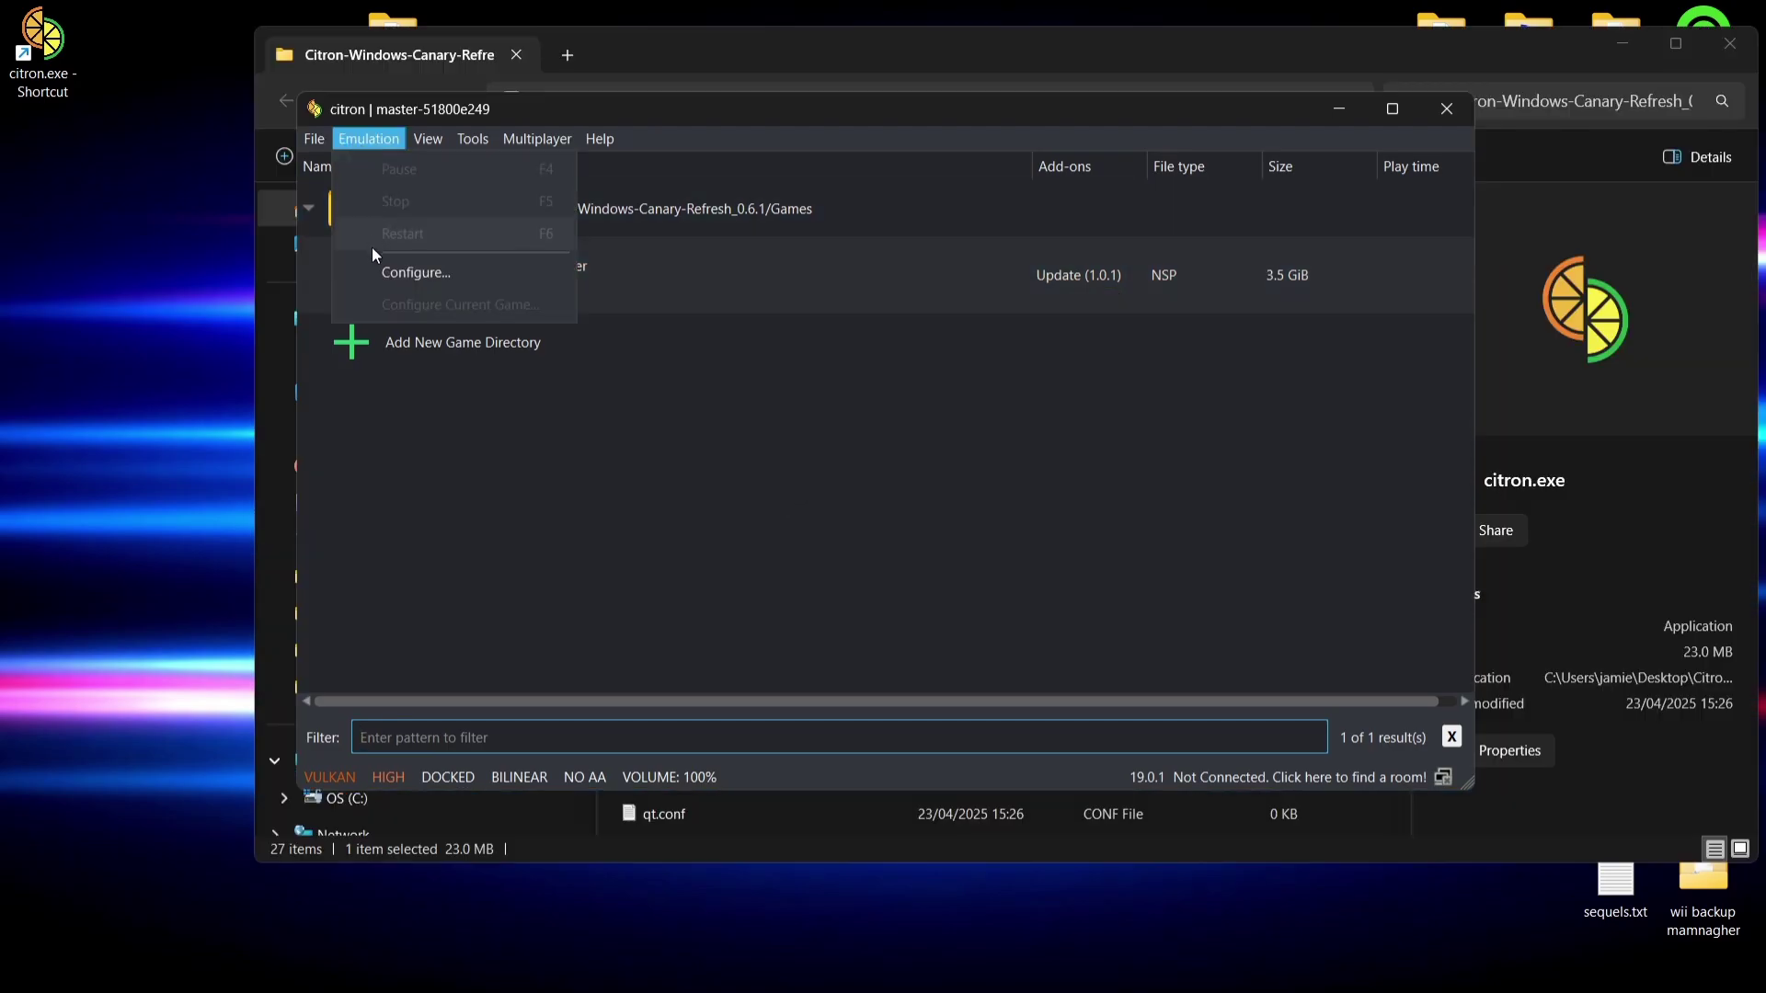
click(381, 275)
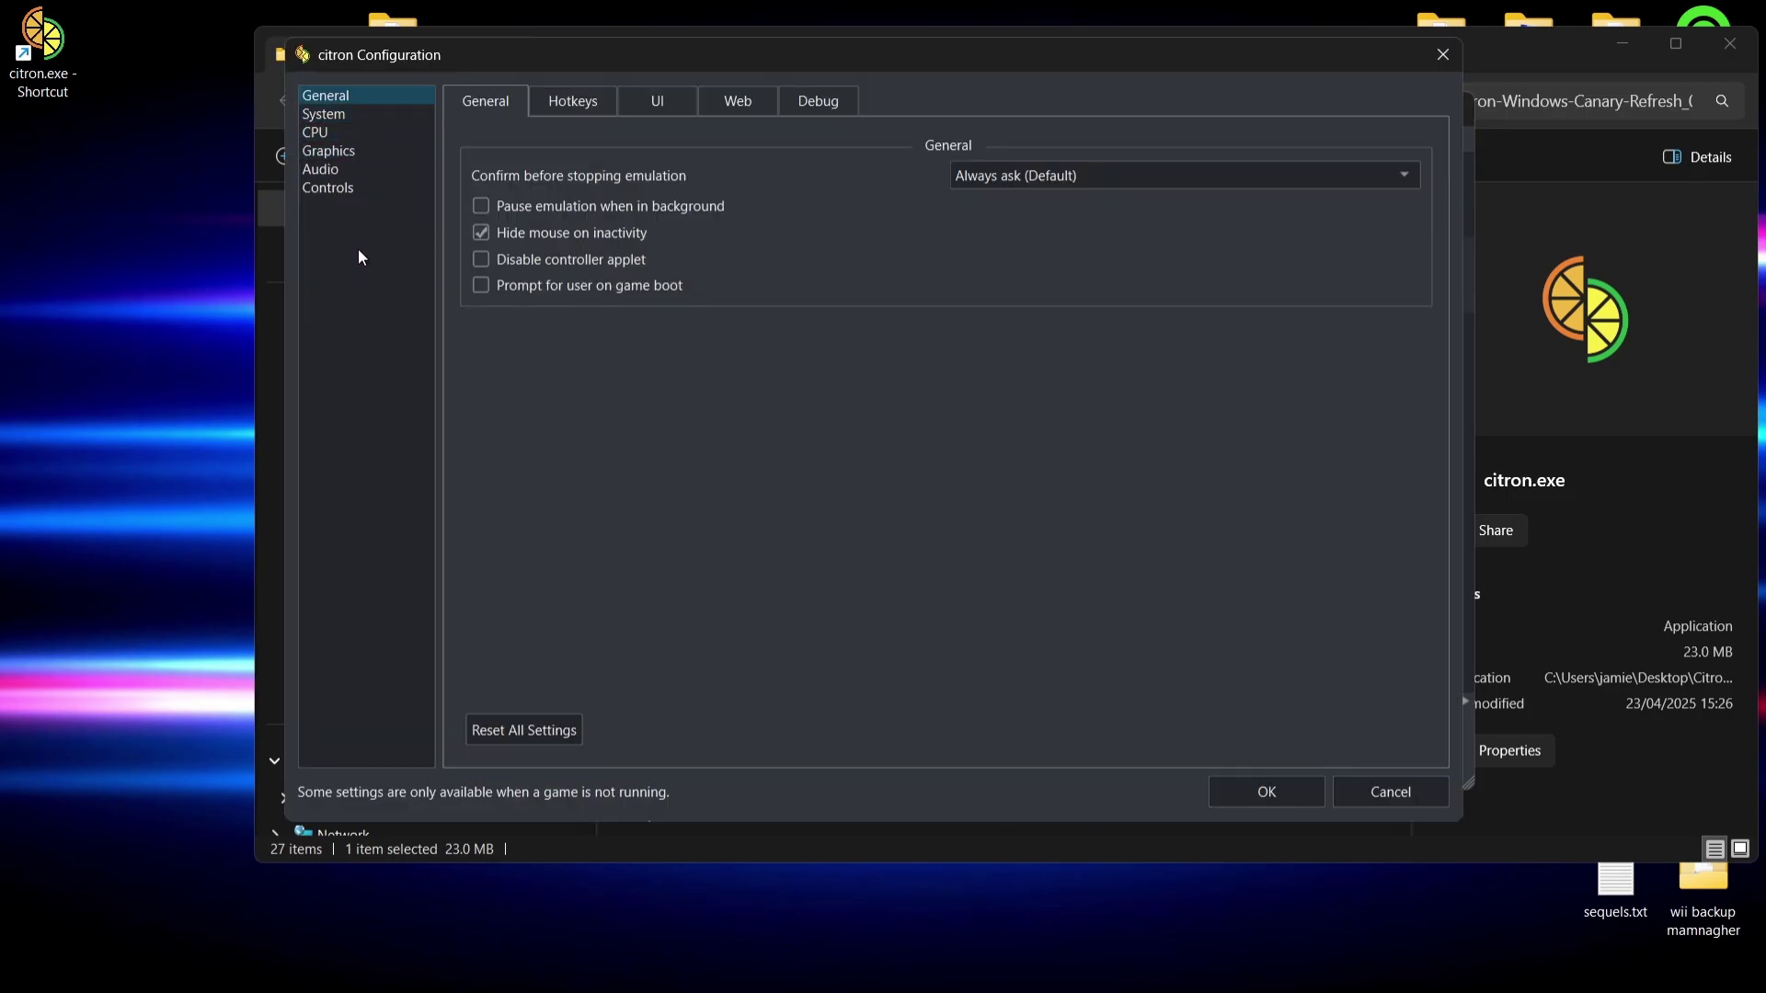
click(322, 188)
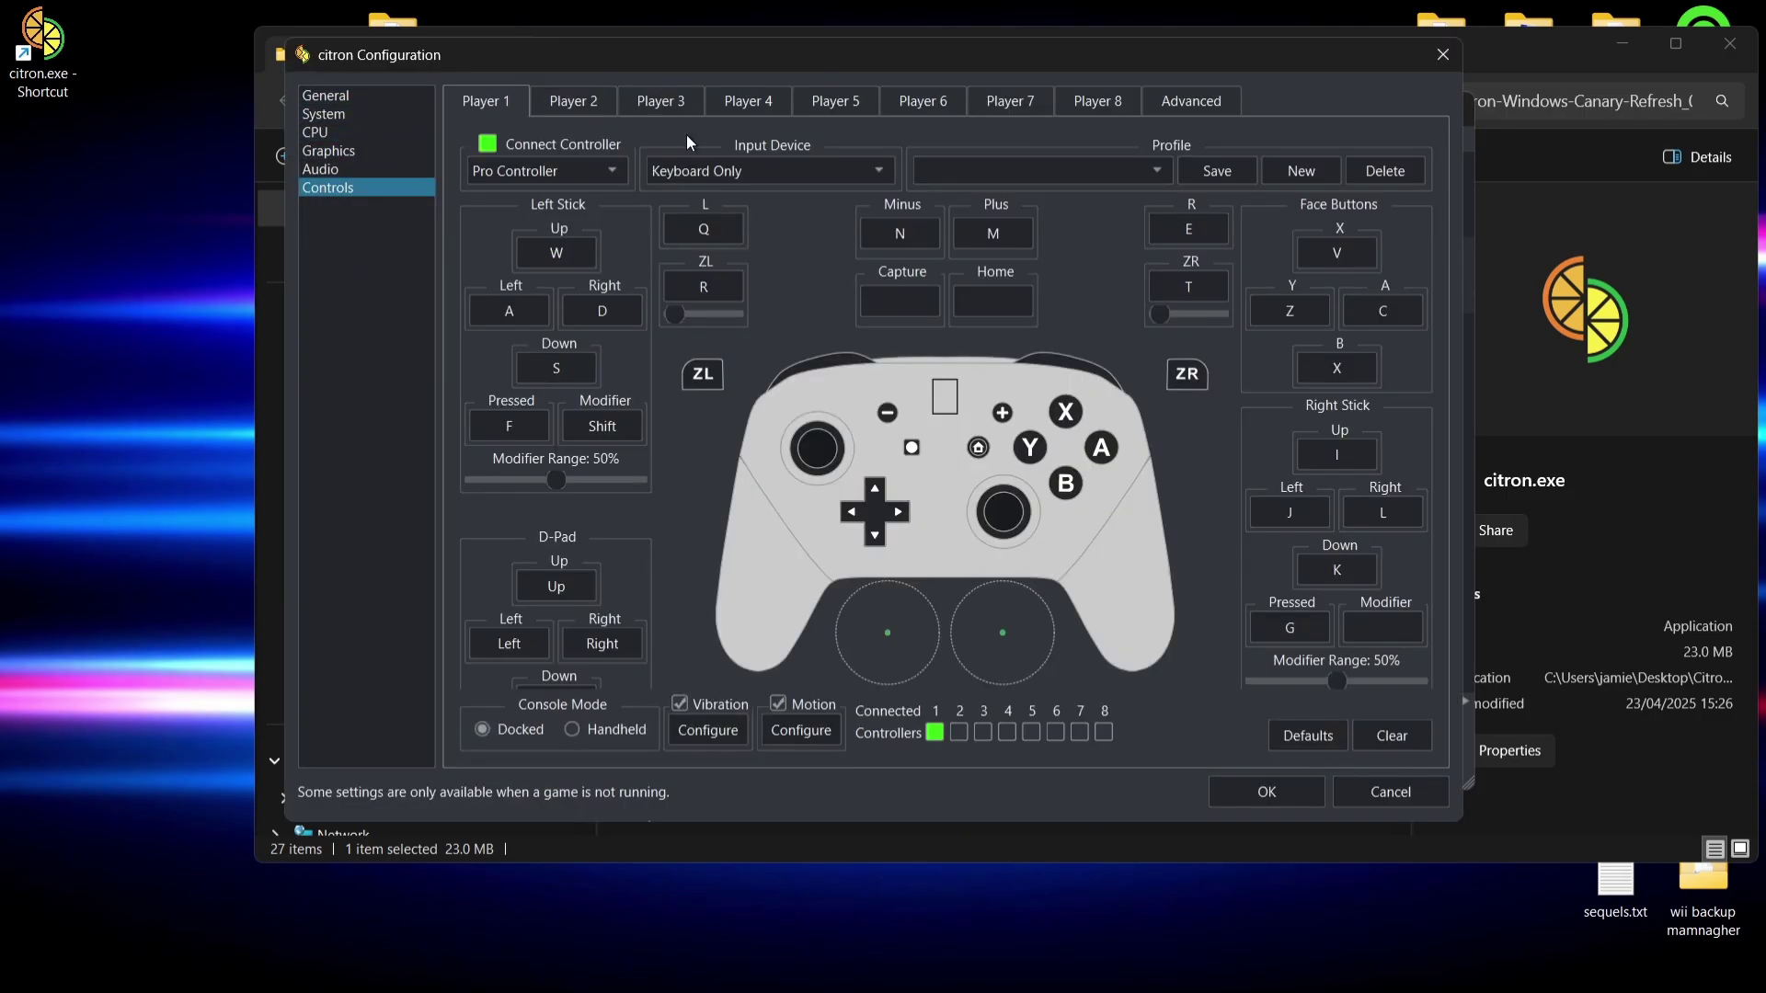
click(754, 174)
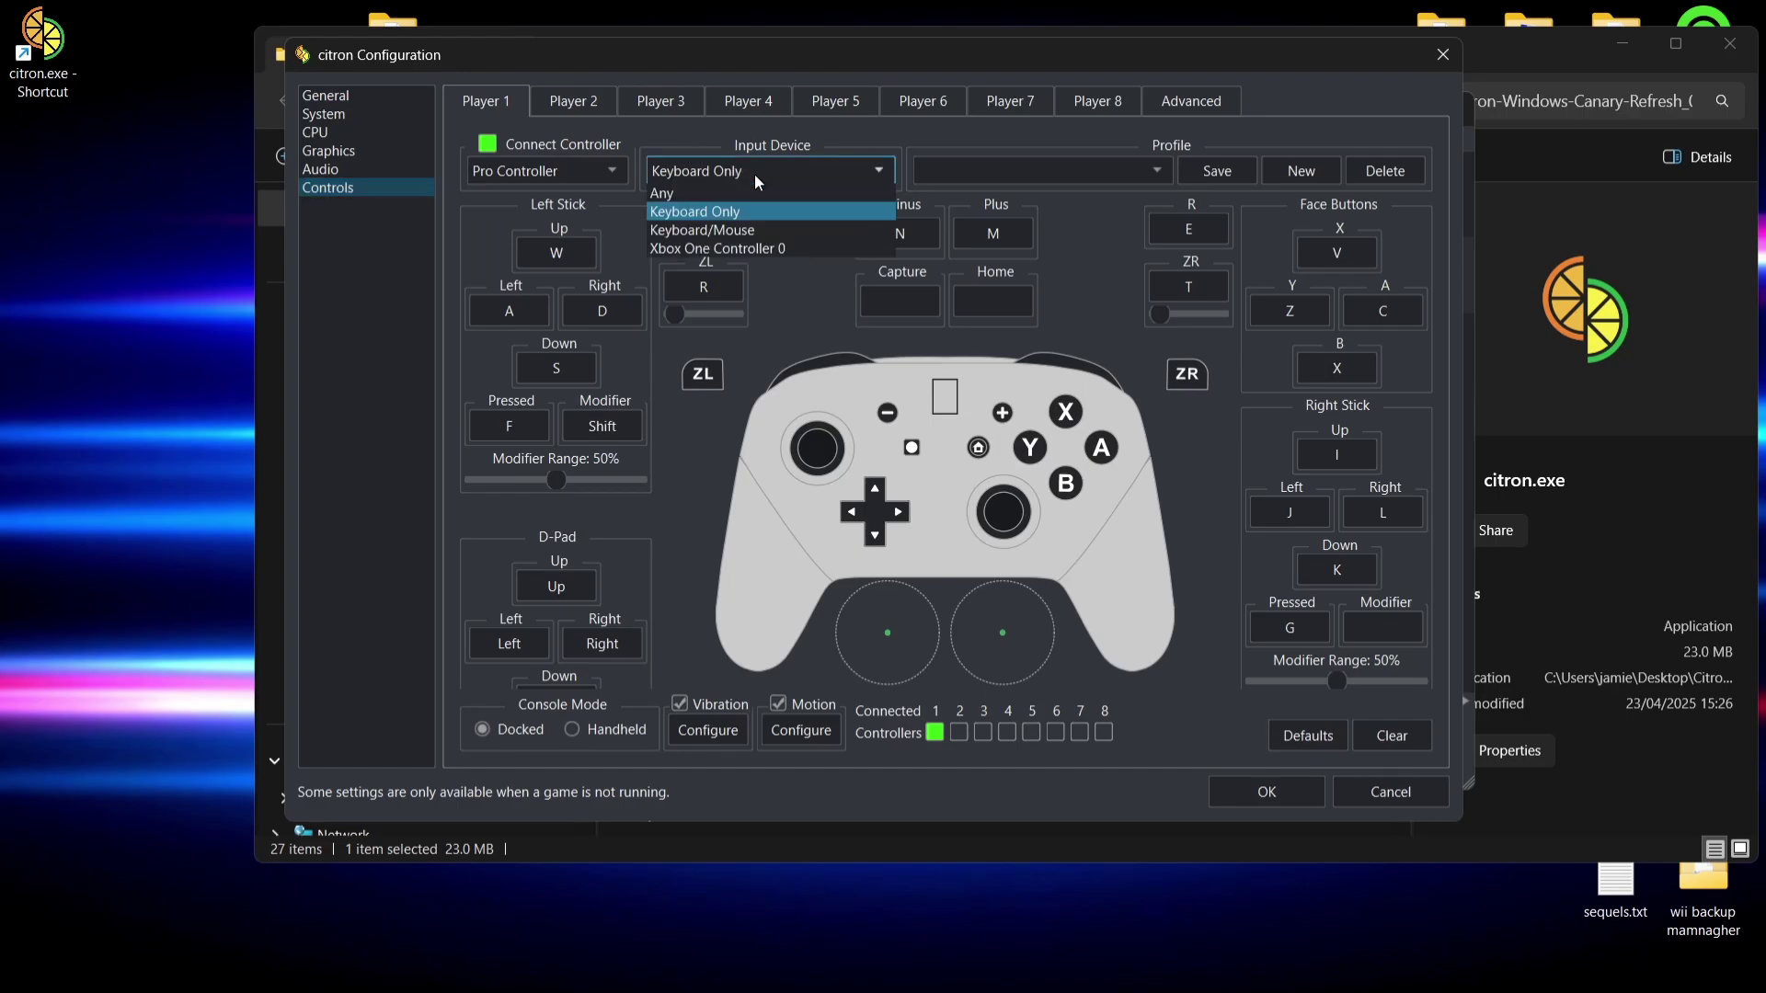
click(754, 249)
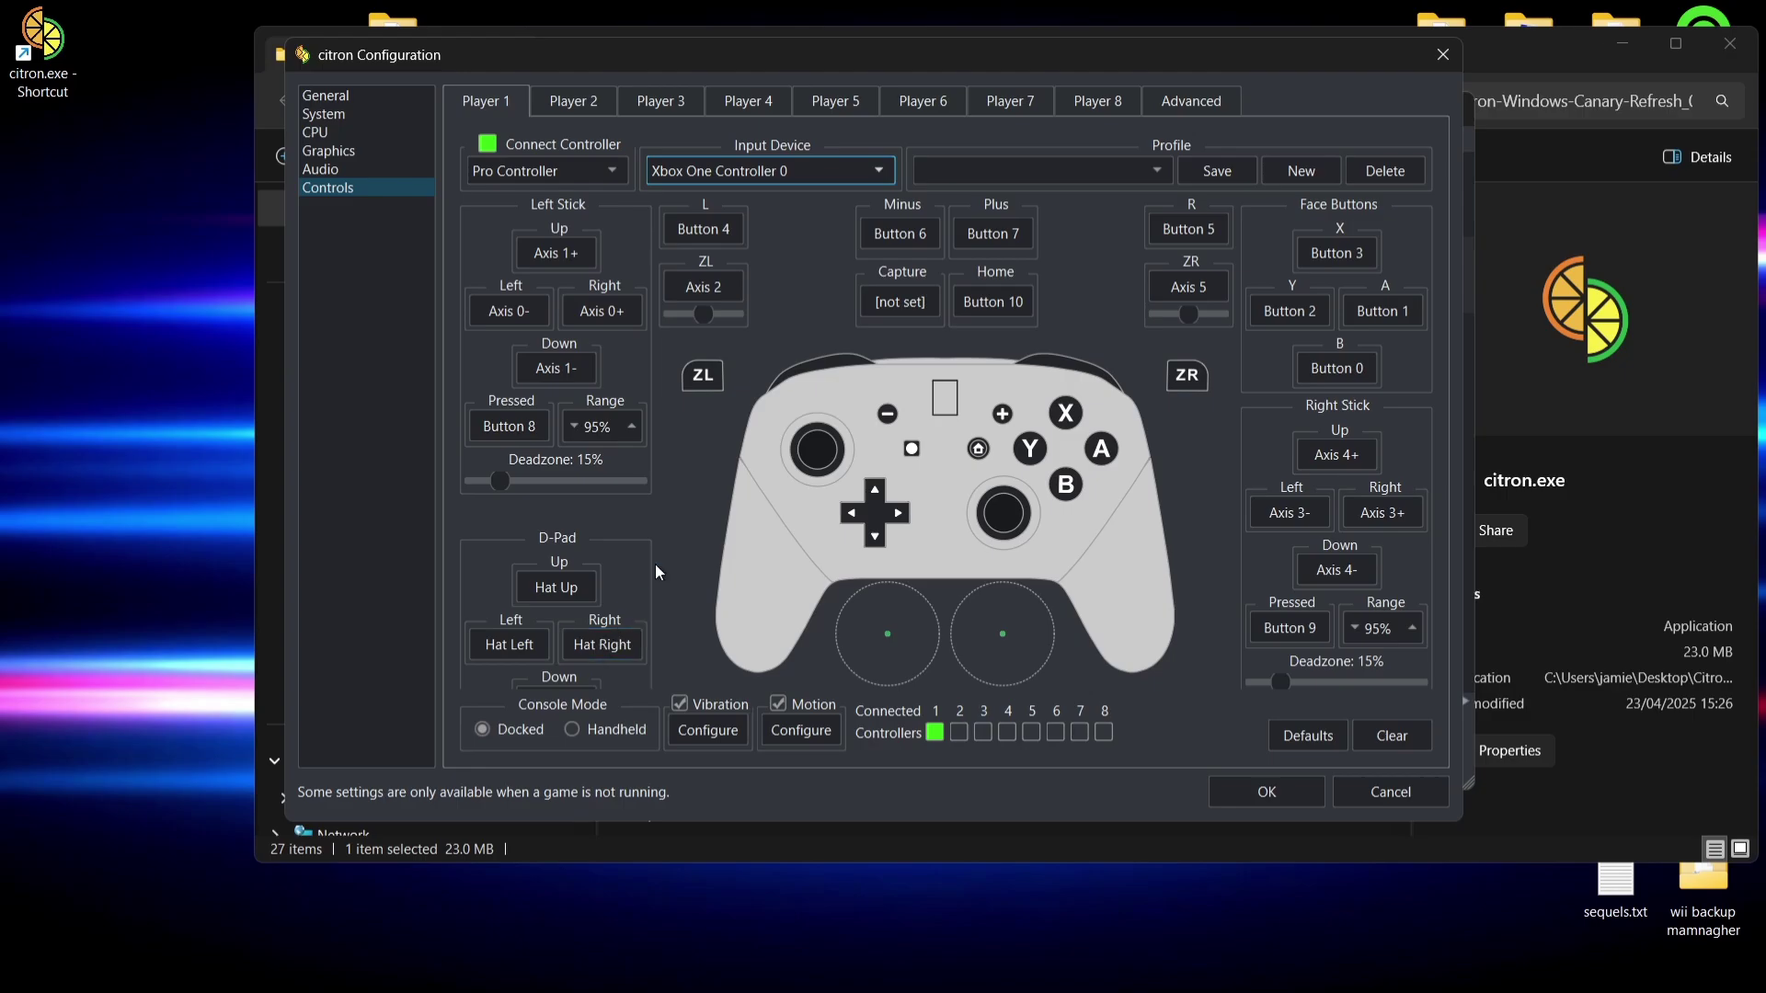
Remap Player 1's left stick, starting with the up direction, and save the control configuration
click(564, 255)
click(833, 460)
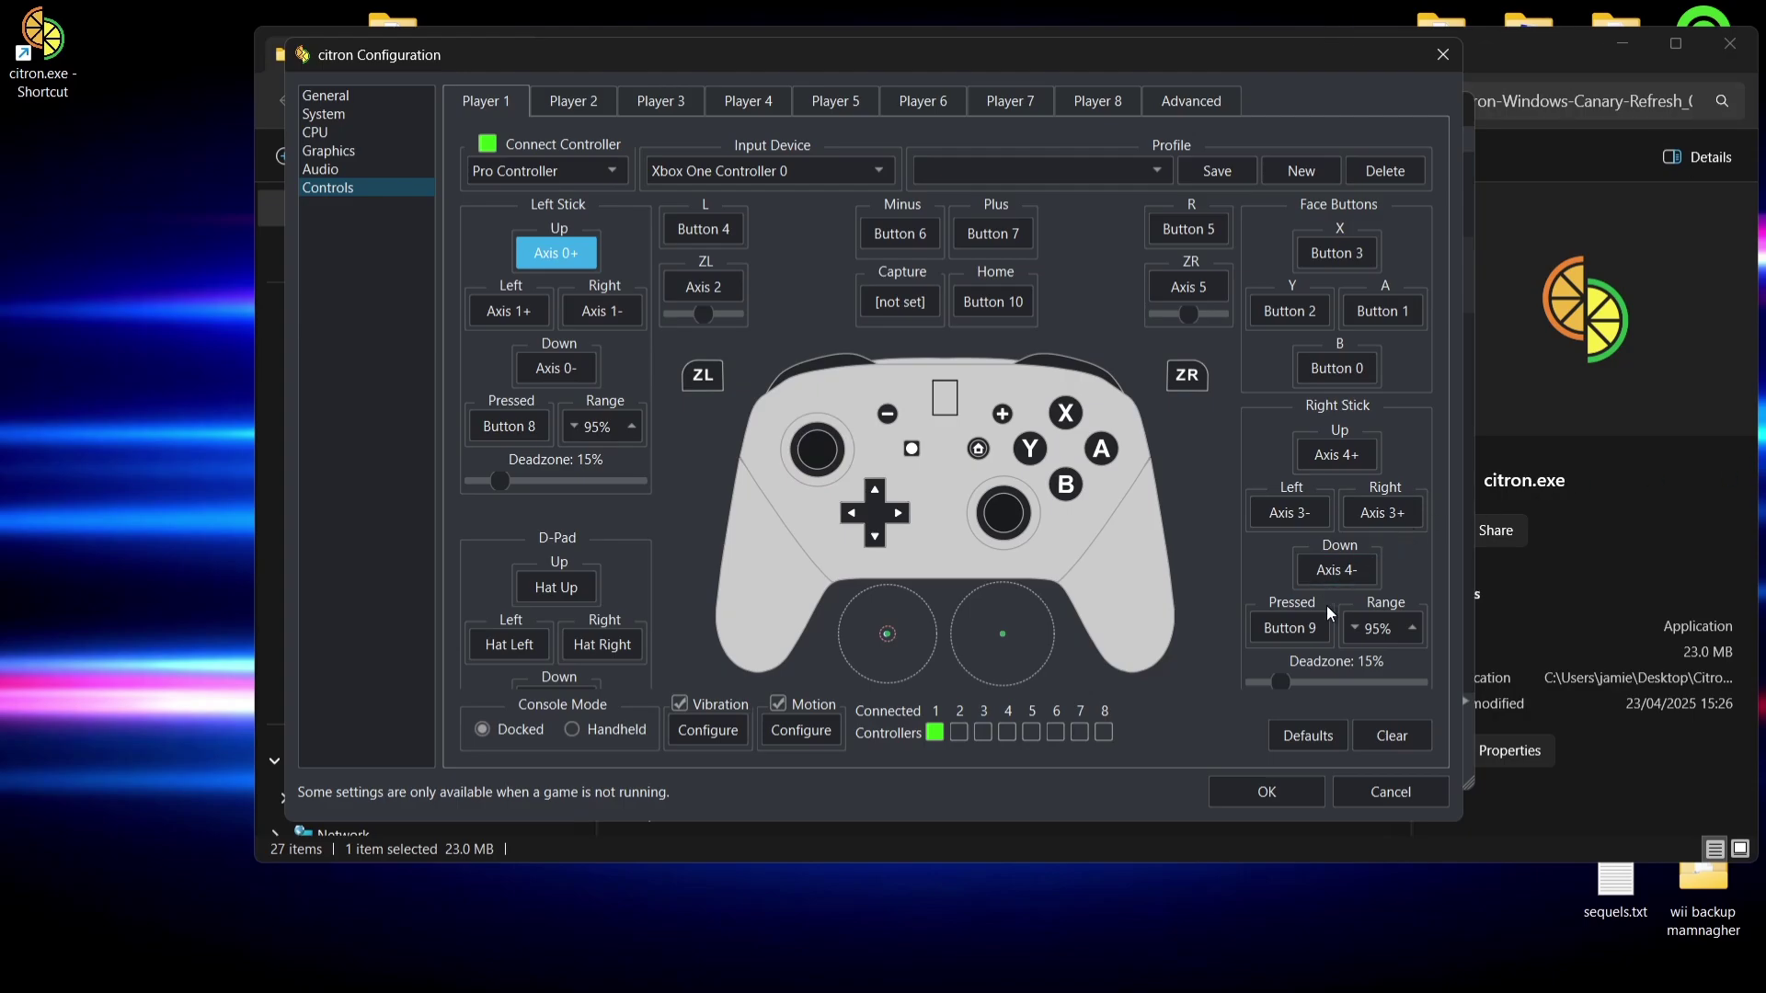
click(1268, 793)
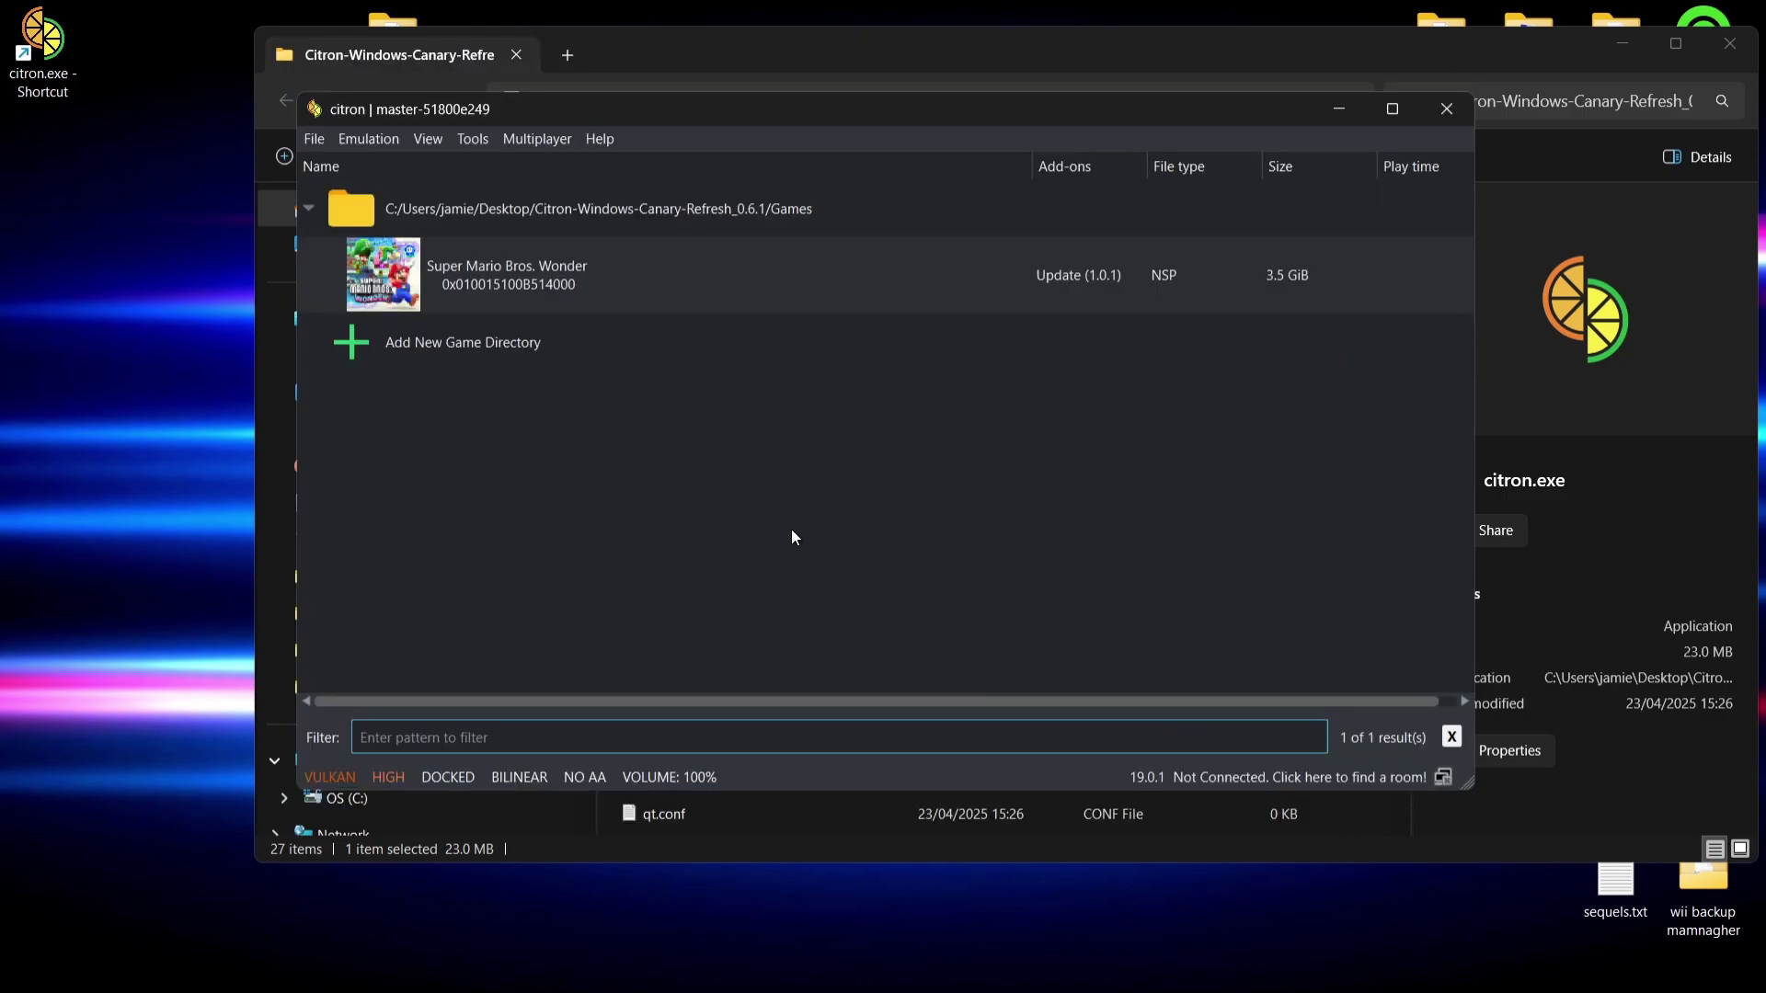
Launch Super Mario Bros. Wonder from the game list and switch the running game to fullscreen
click(534, 285)
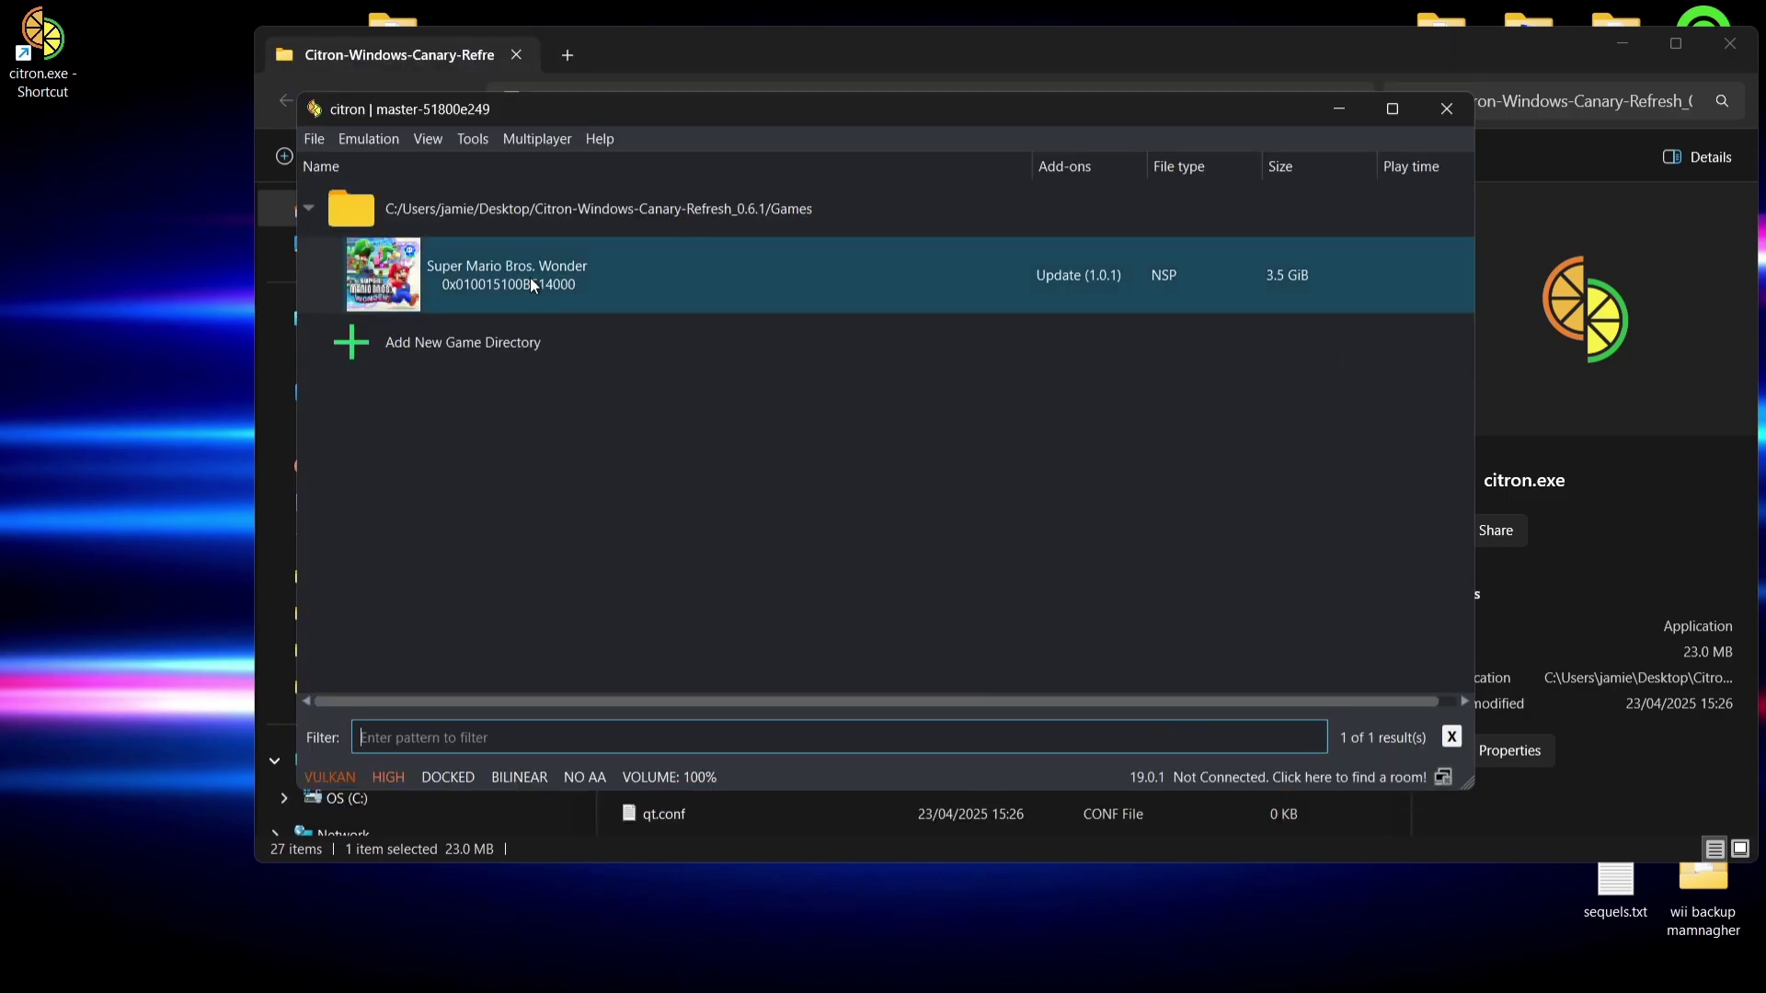
click(532, 280)
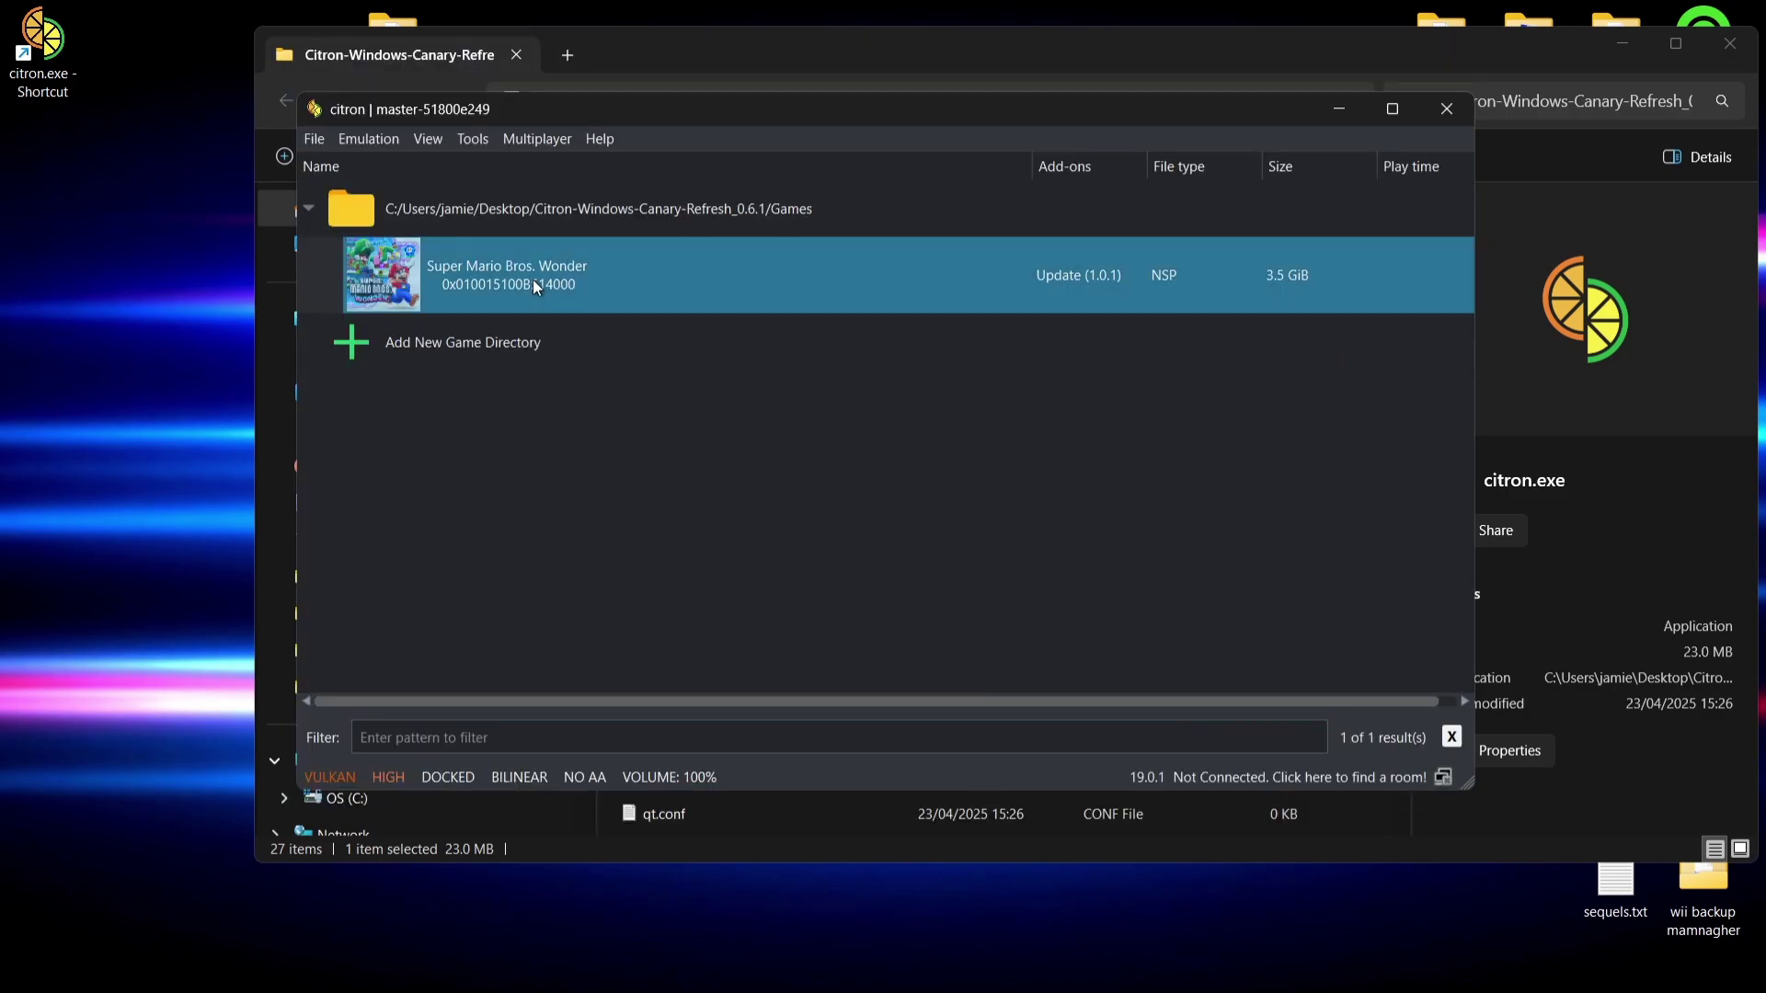
double_click(538, 287)
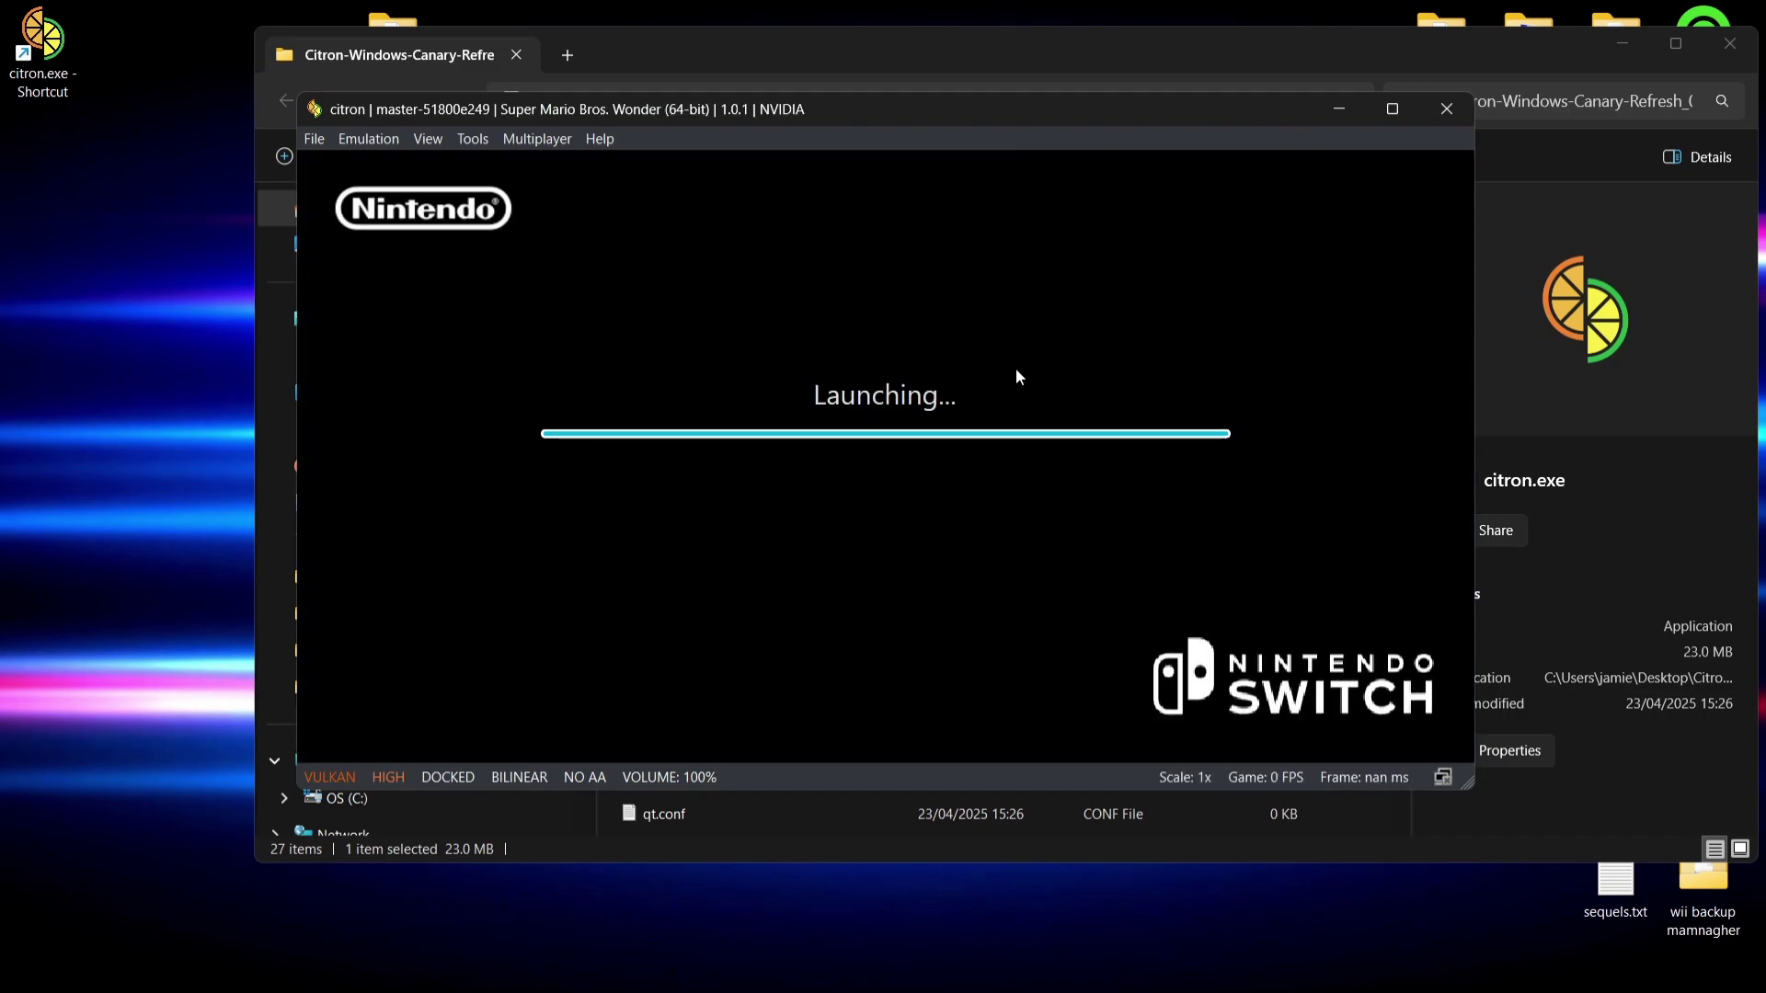
click(429, 138)
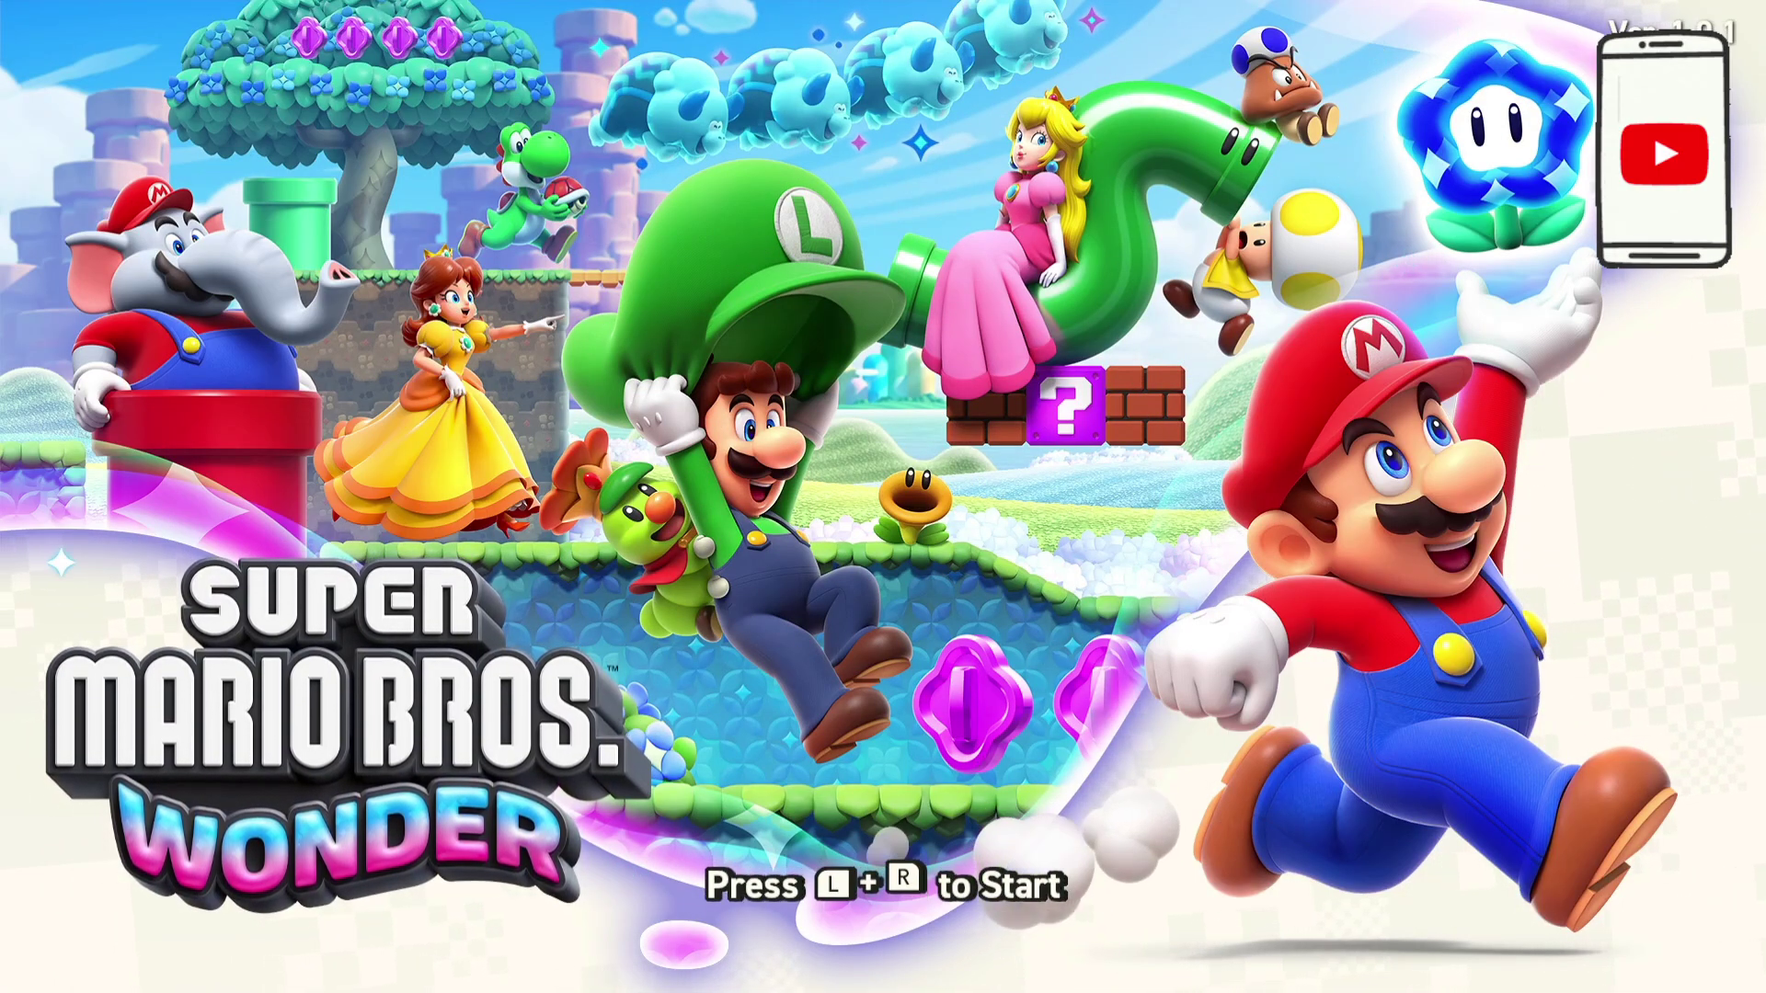
Start a new one-player game under the citron user with Mario as the character
key(q+e)
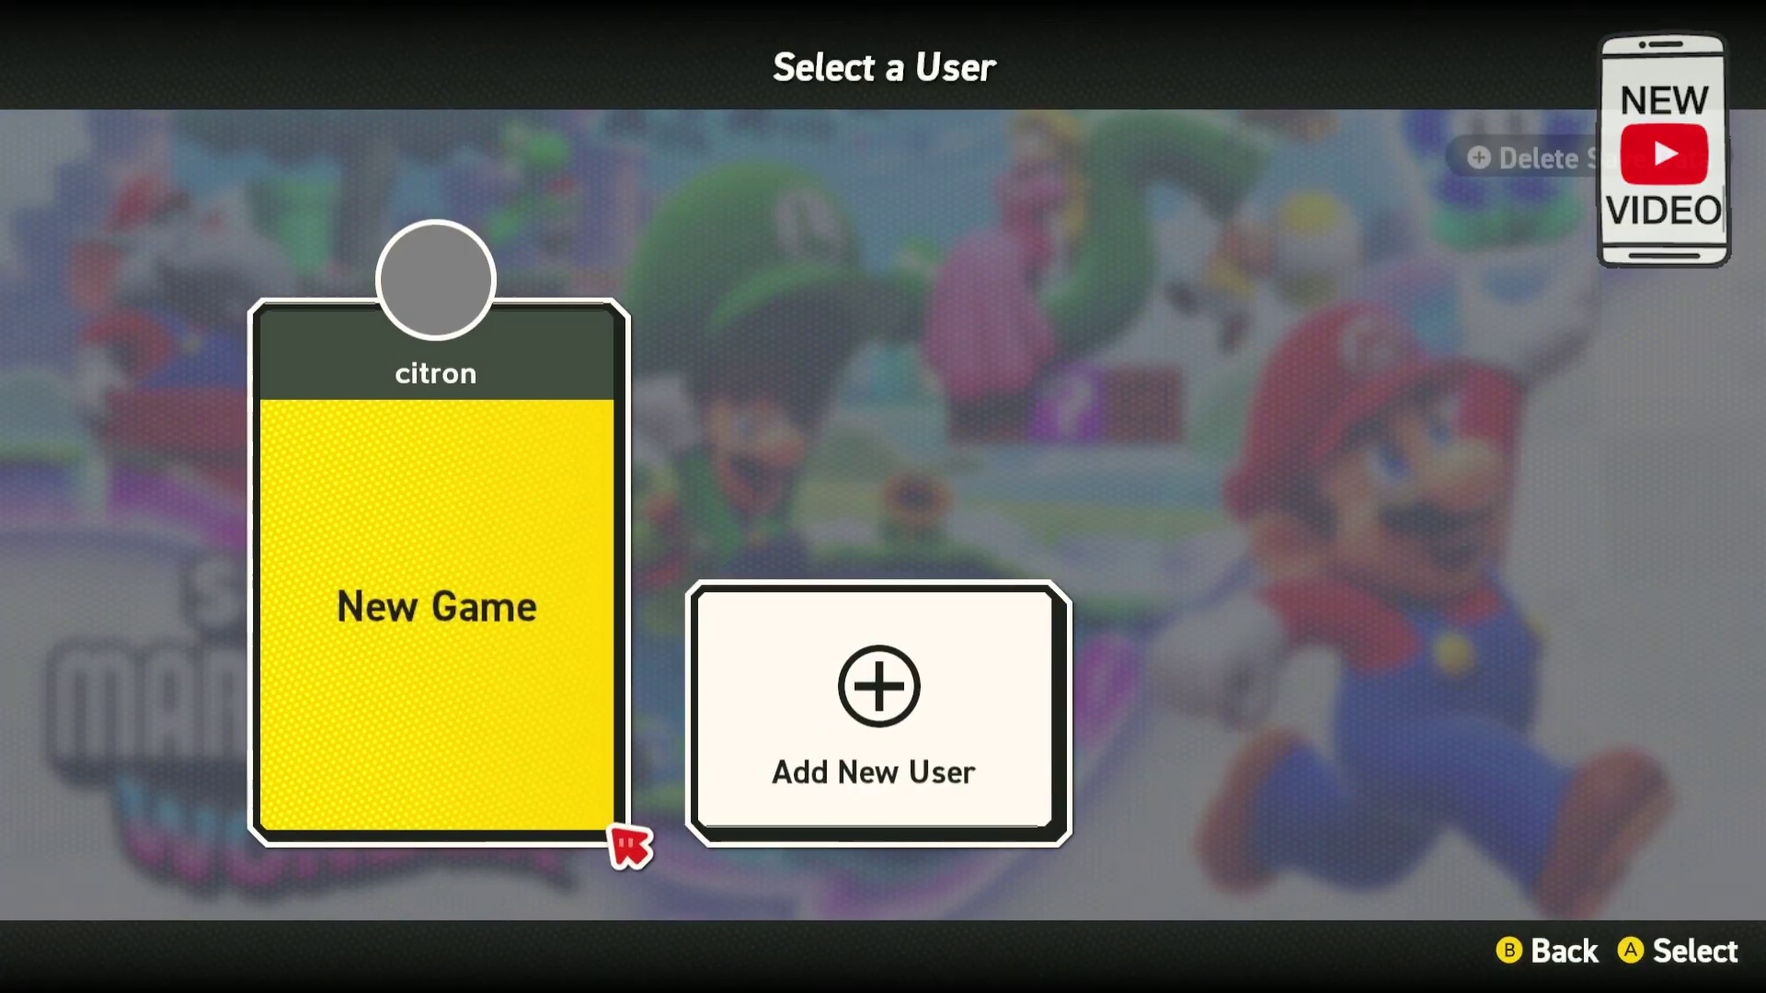
key(c)
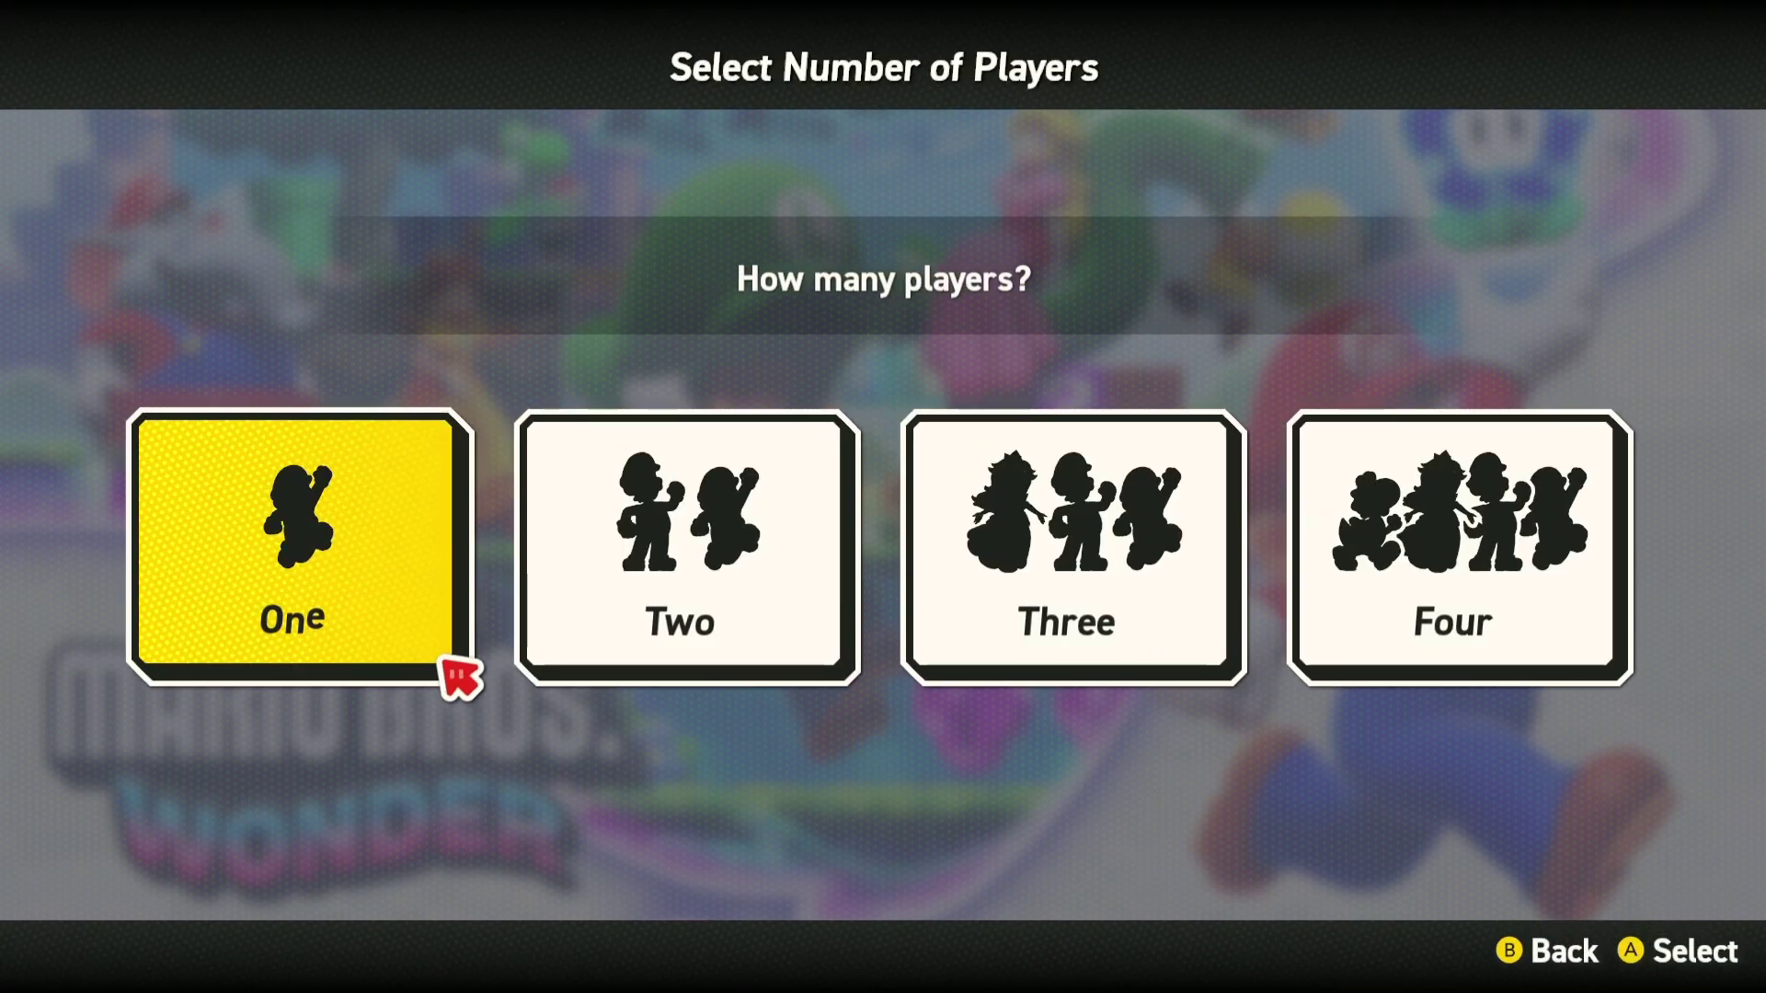
key(c)
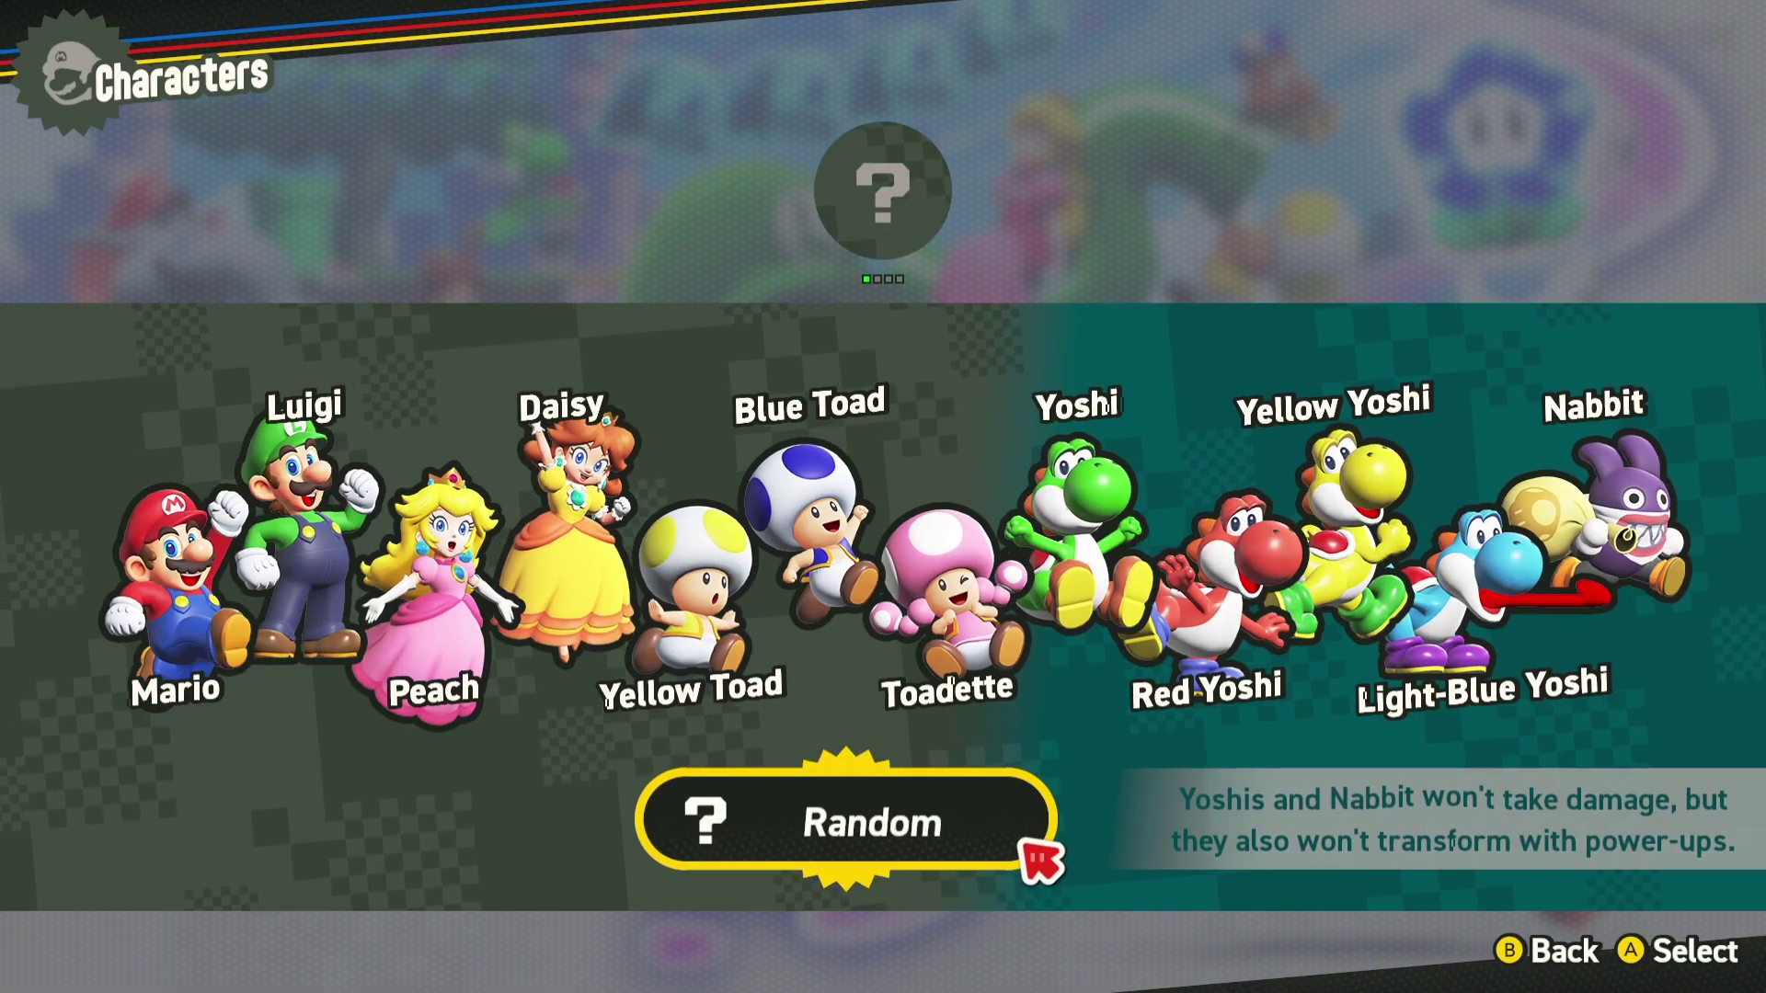
key(c)
key(c)
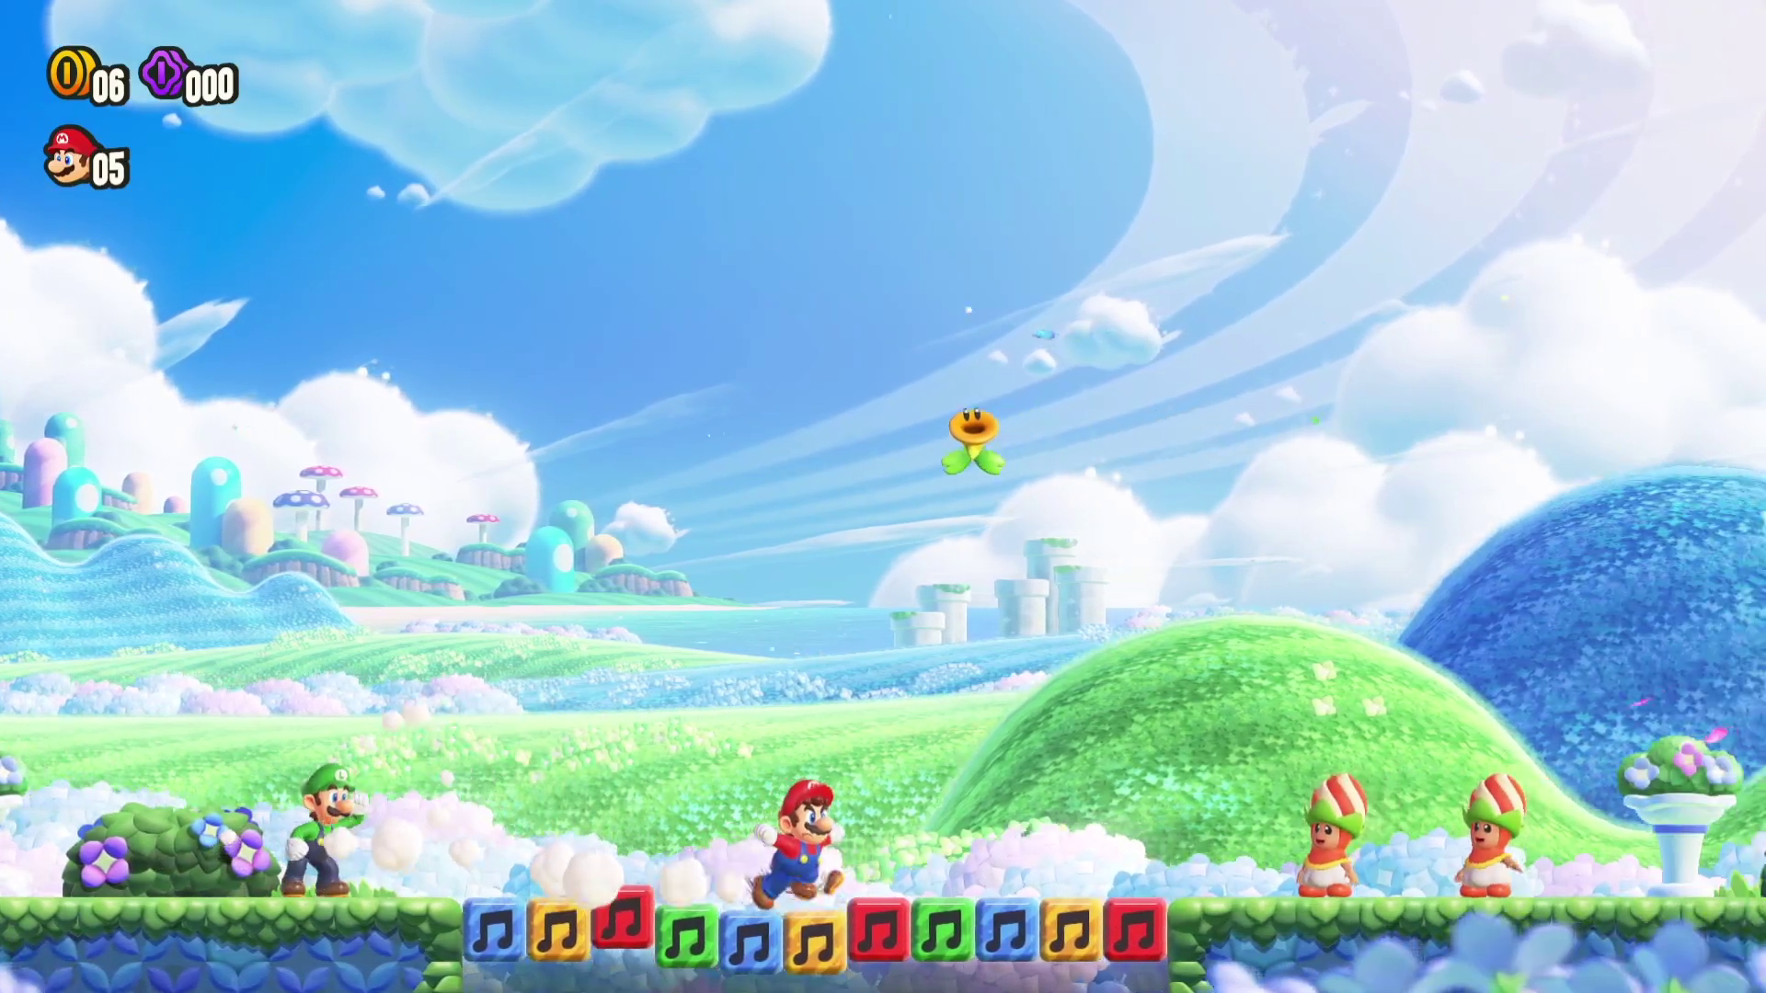
key(Right)
key(c)
key(c)
key(Right)
key(c)
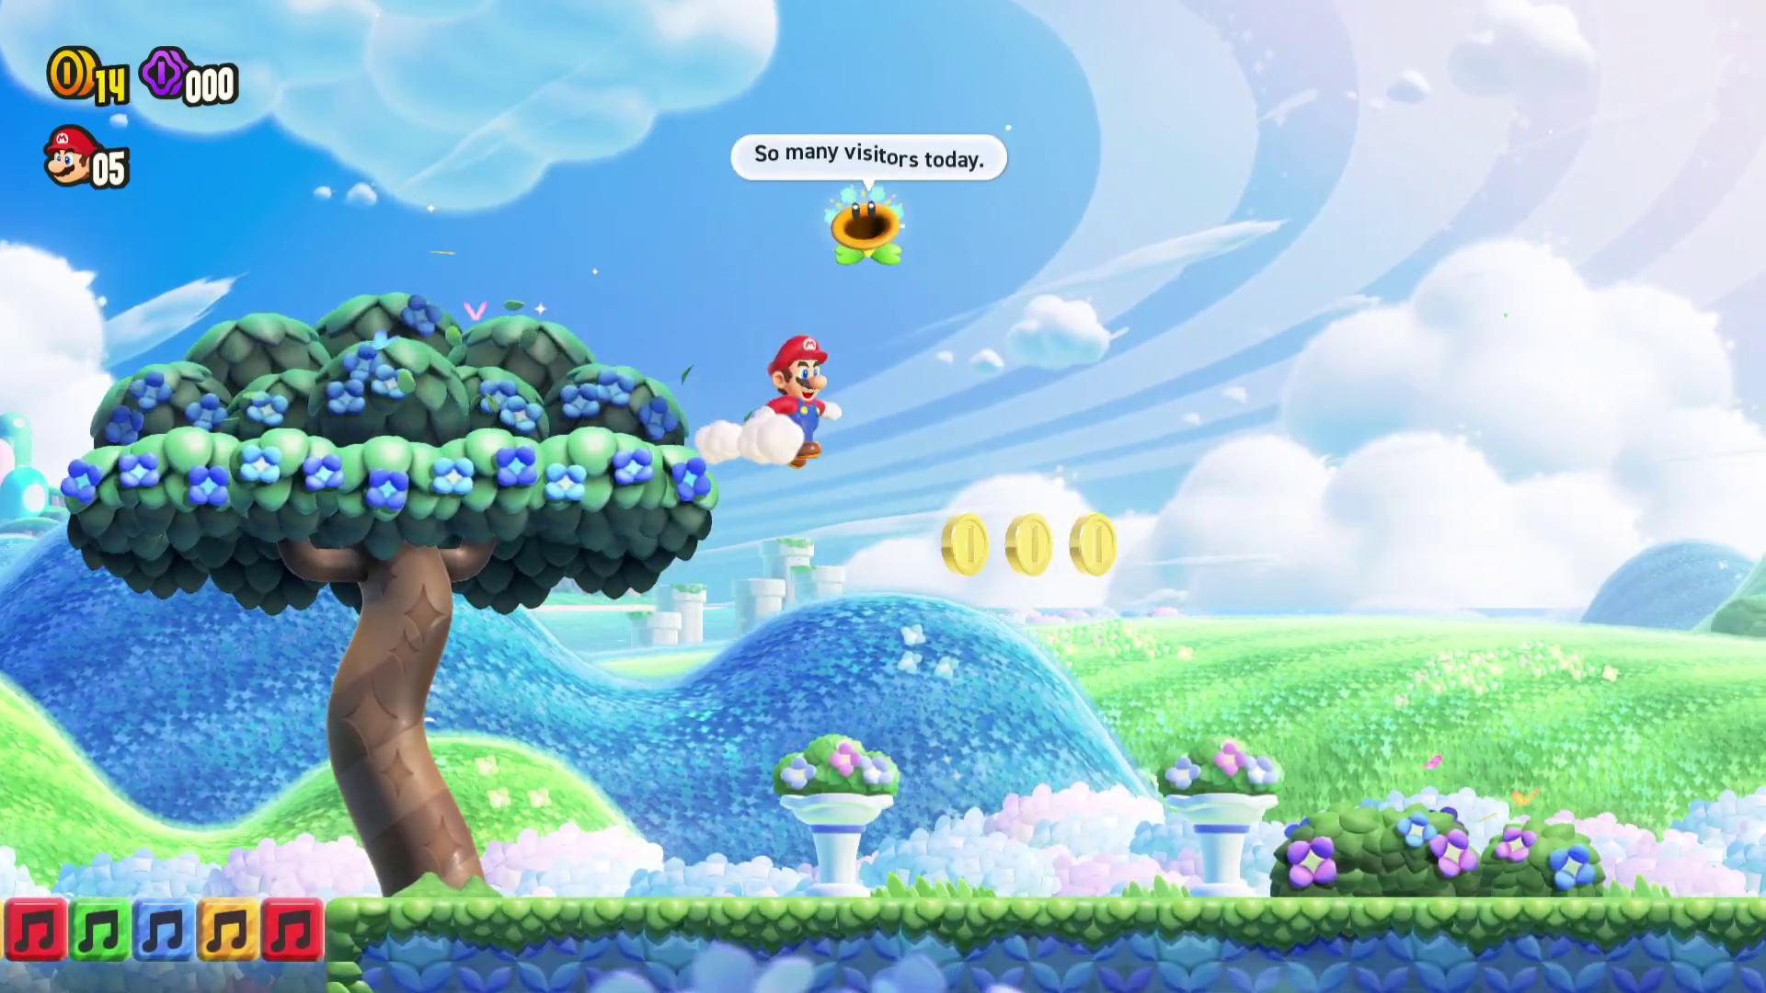
key(Right)
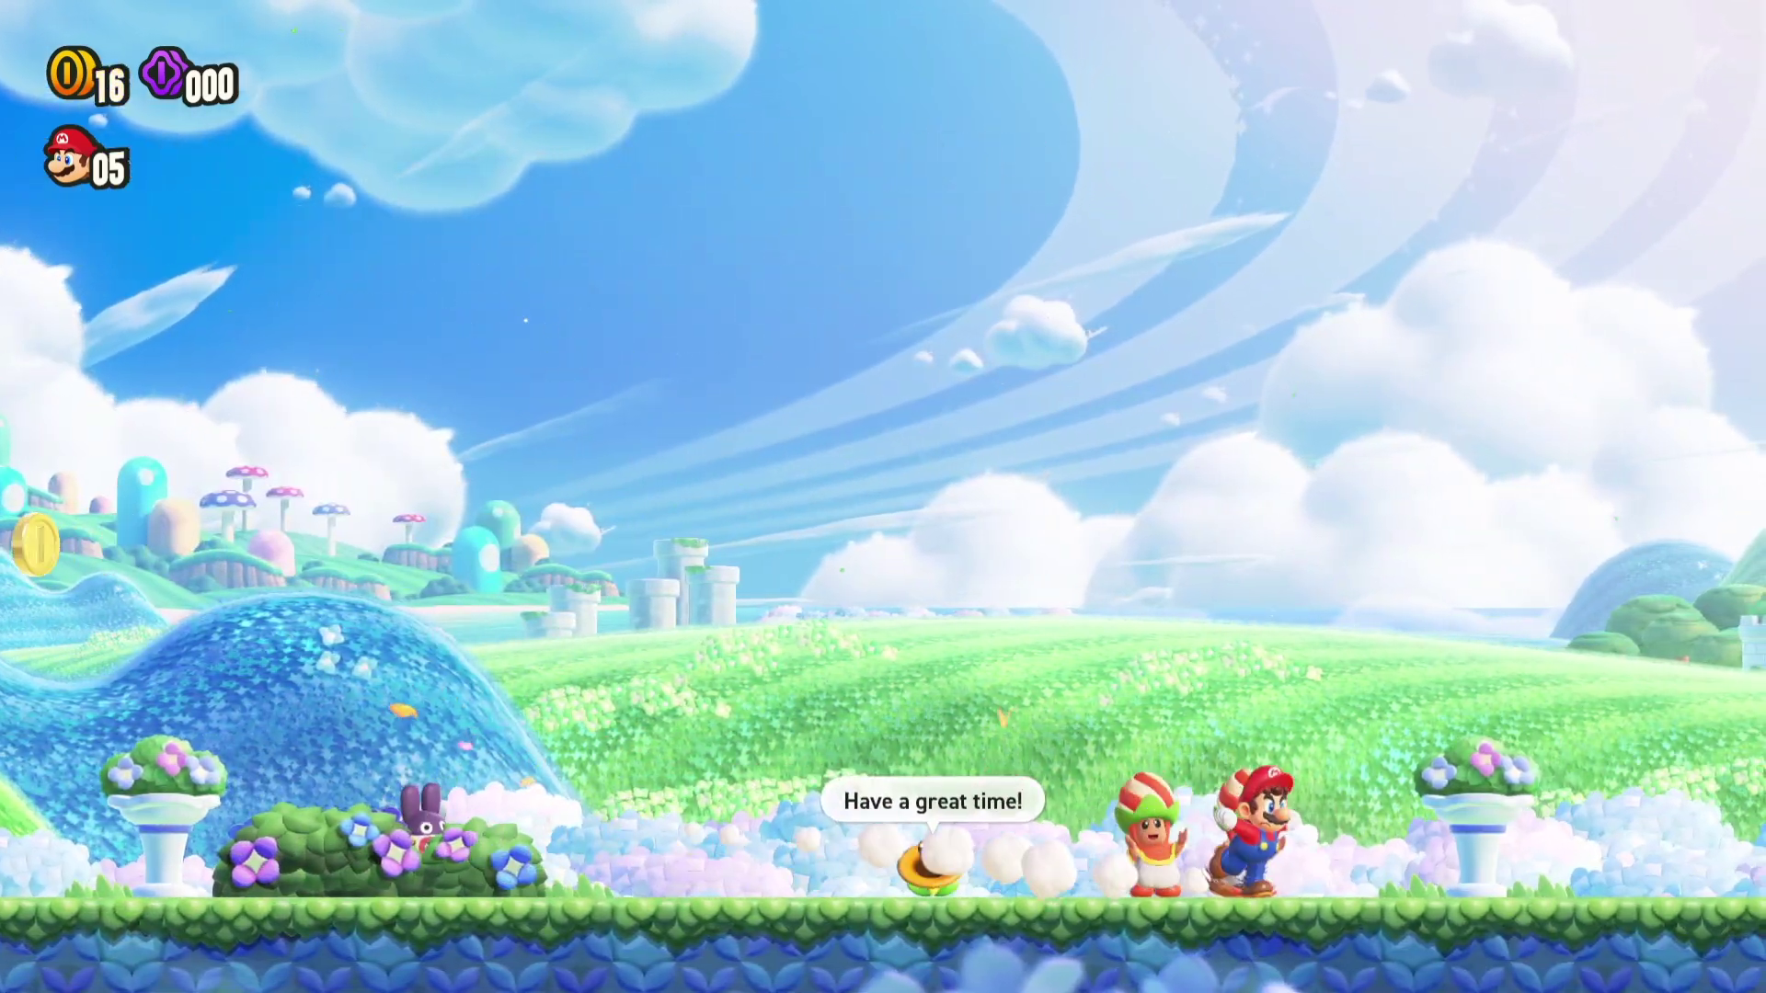
key(Right)
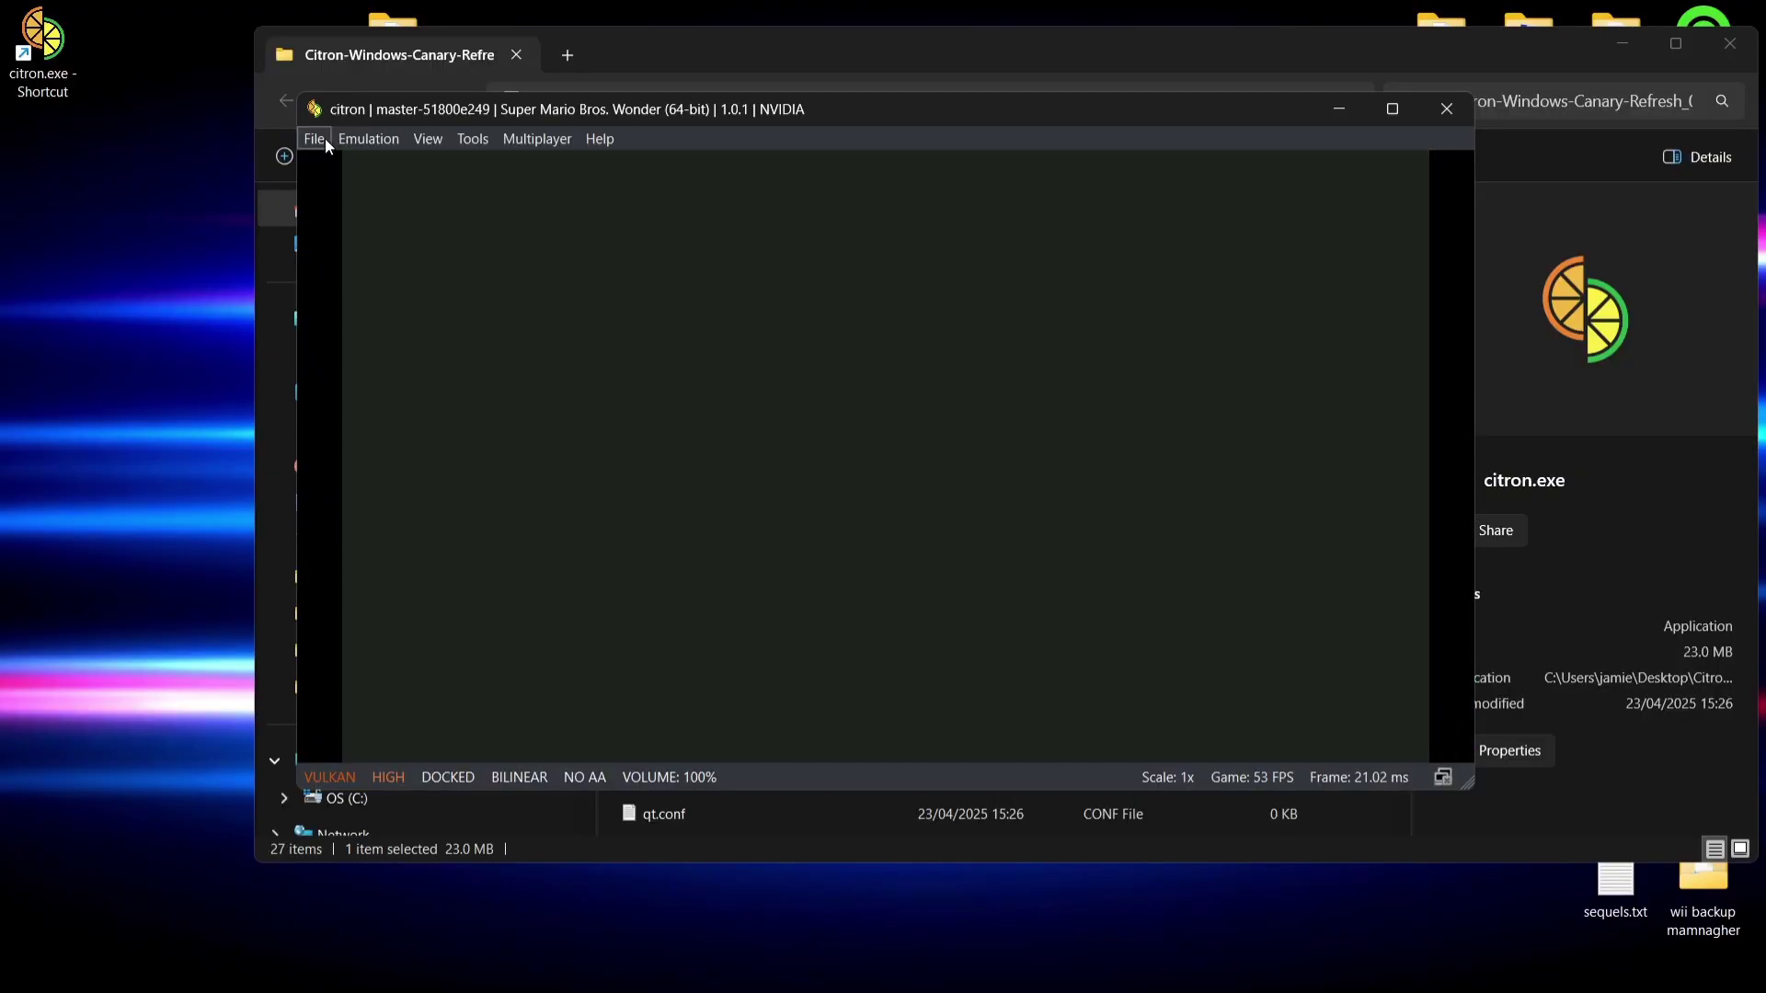
Pause the running game and open the emulator configuration
click(319, 140)
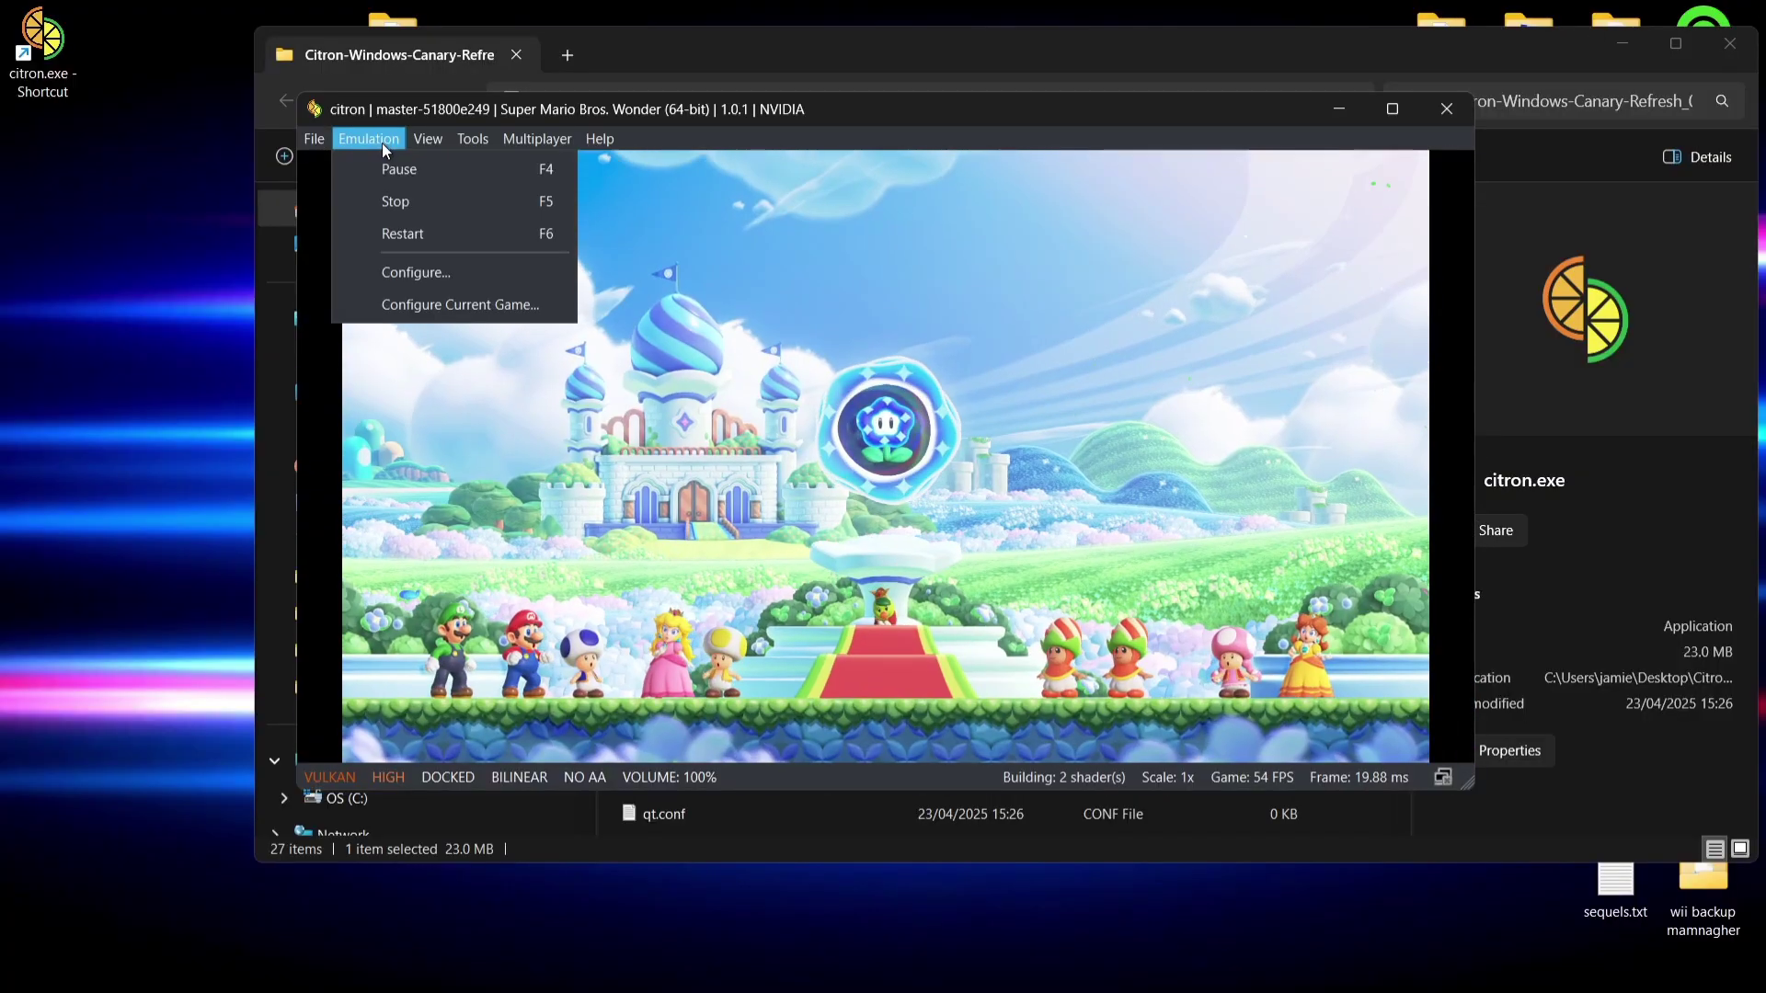
click(386, 171)
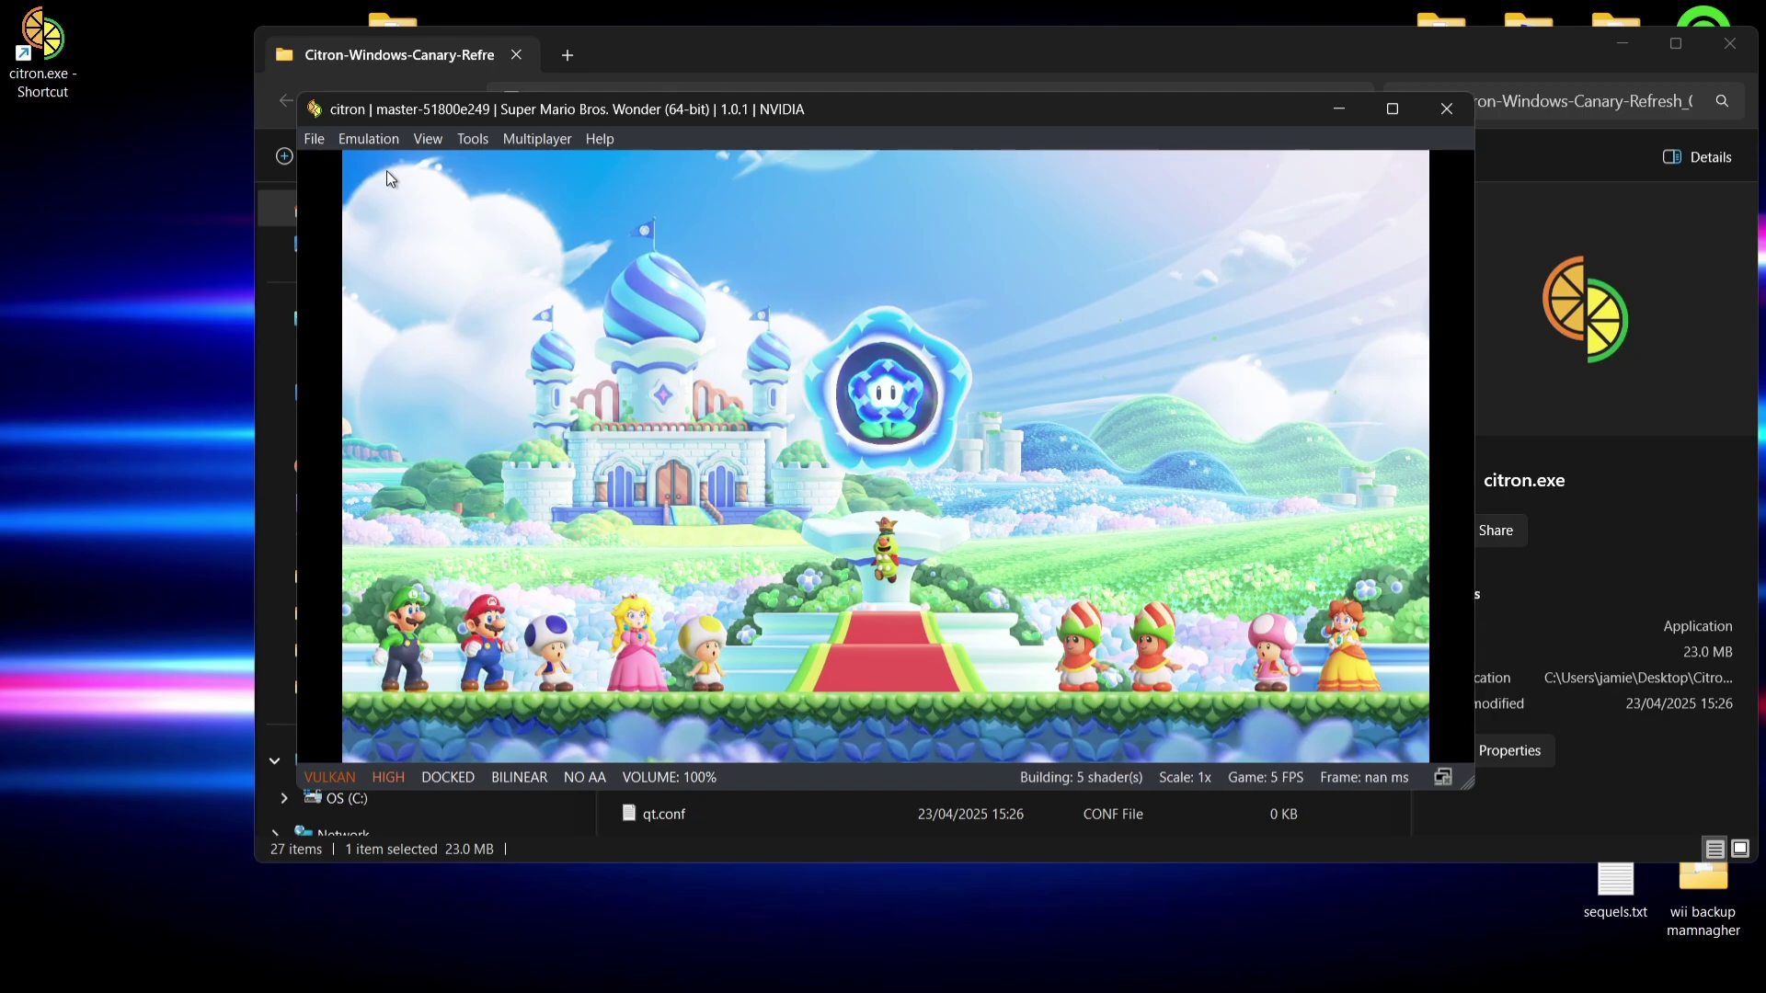
click(364, 141)
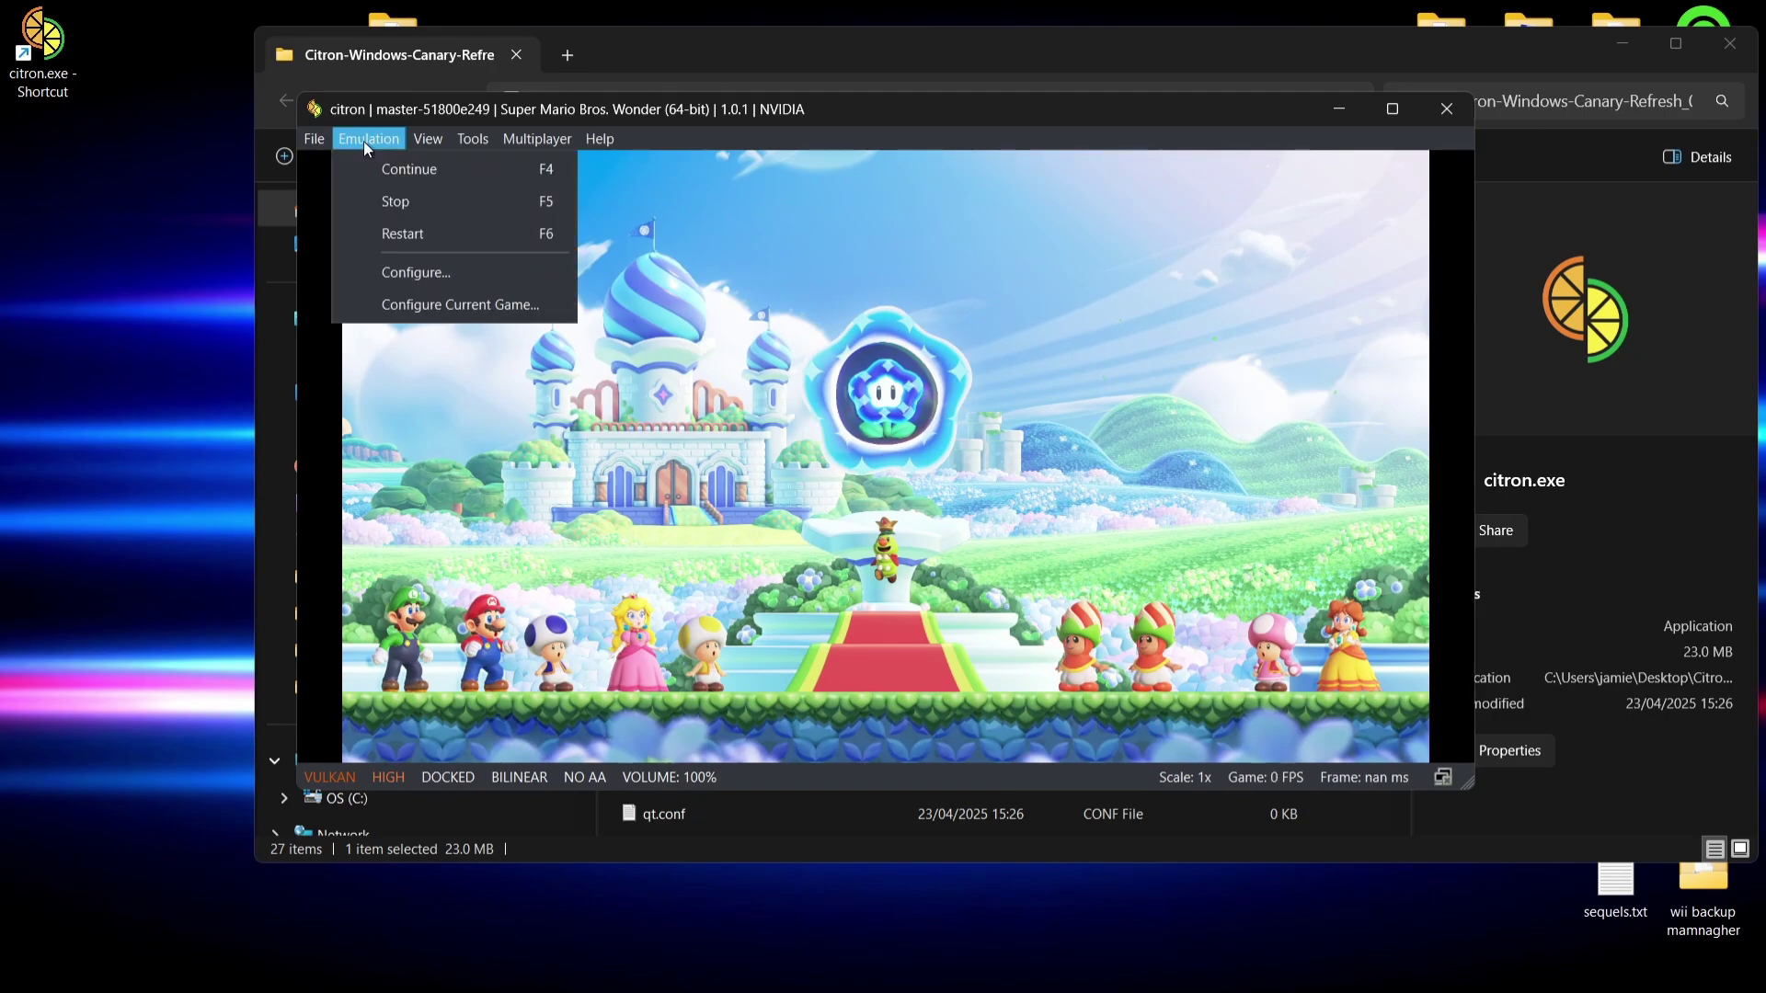
click(417, 272)
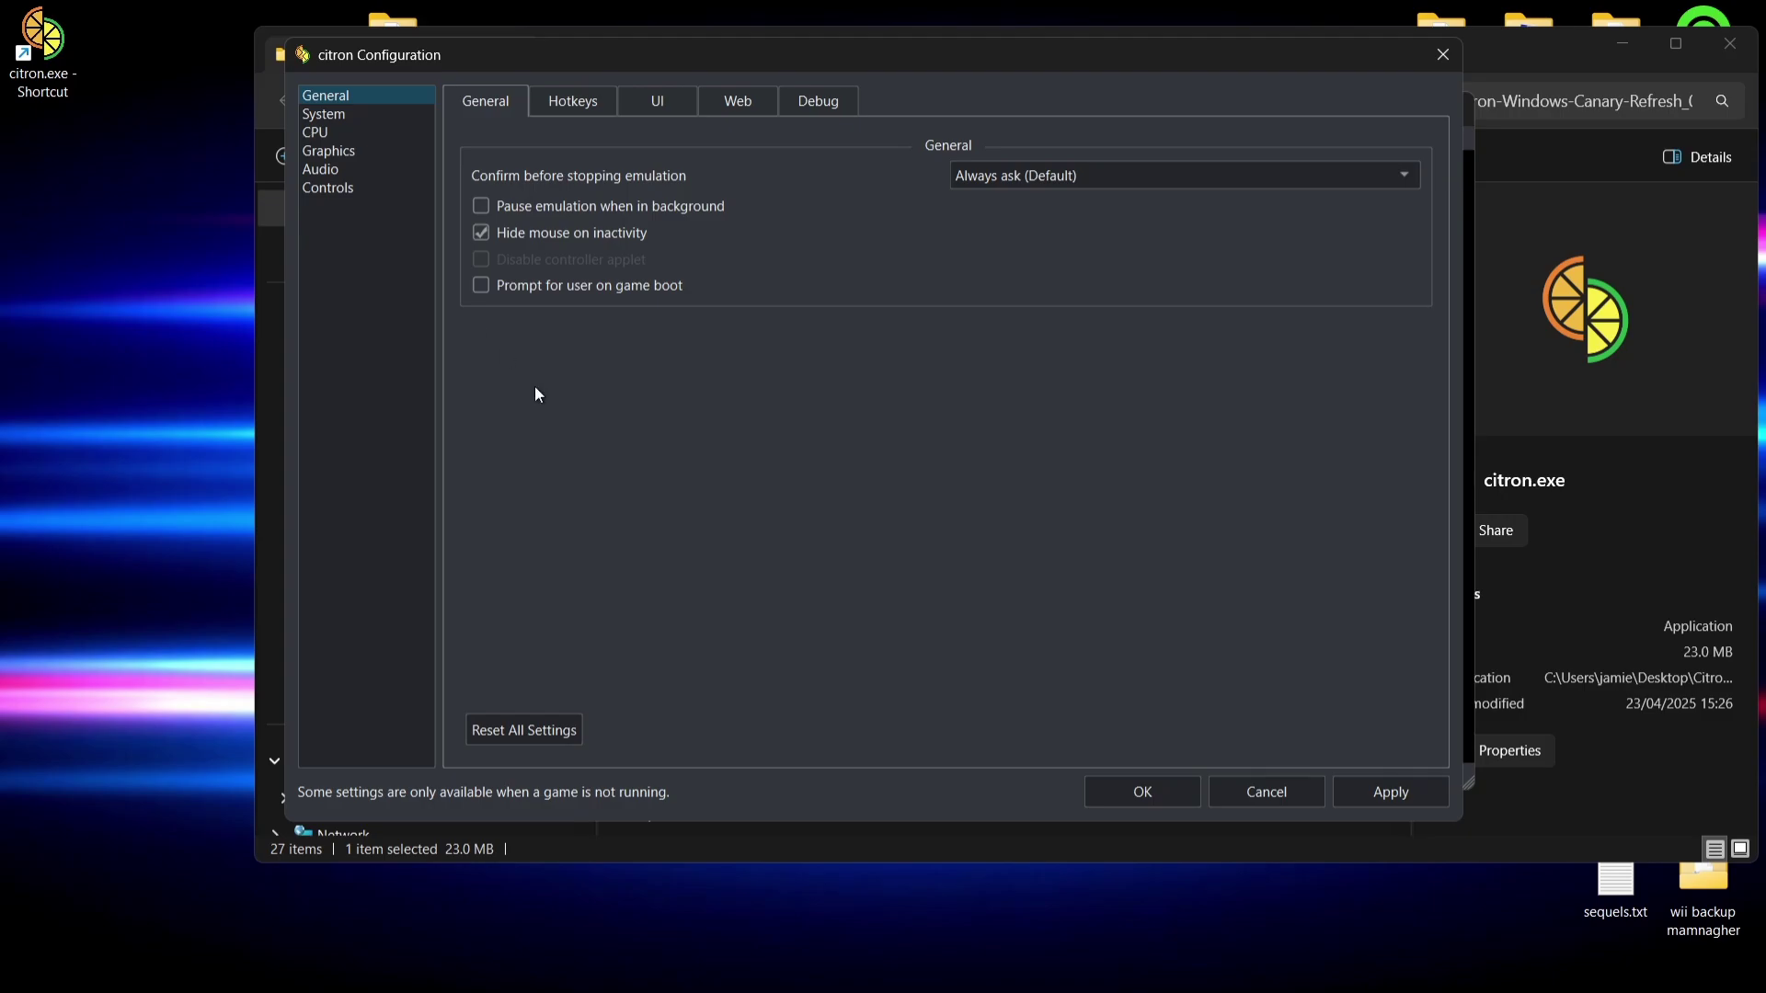
Review the VSync mode, aspect ratio and window adapting filter options in the graphics settings
click(352, 157)
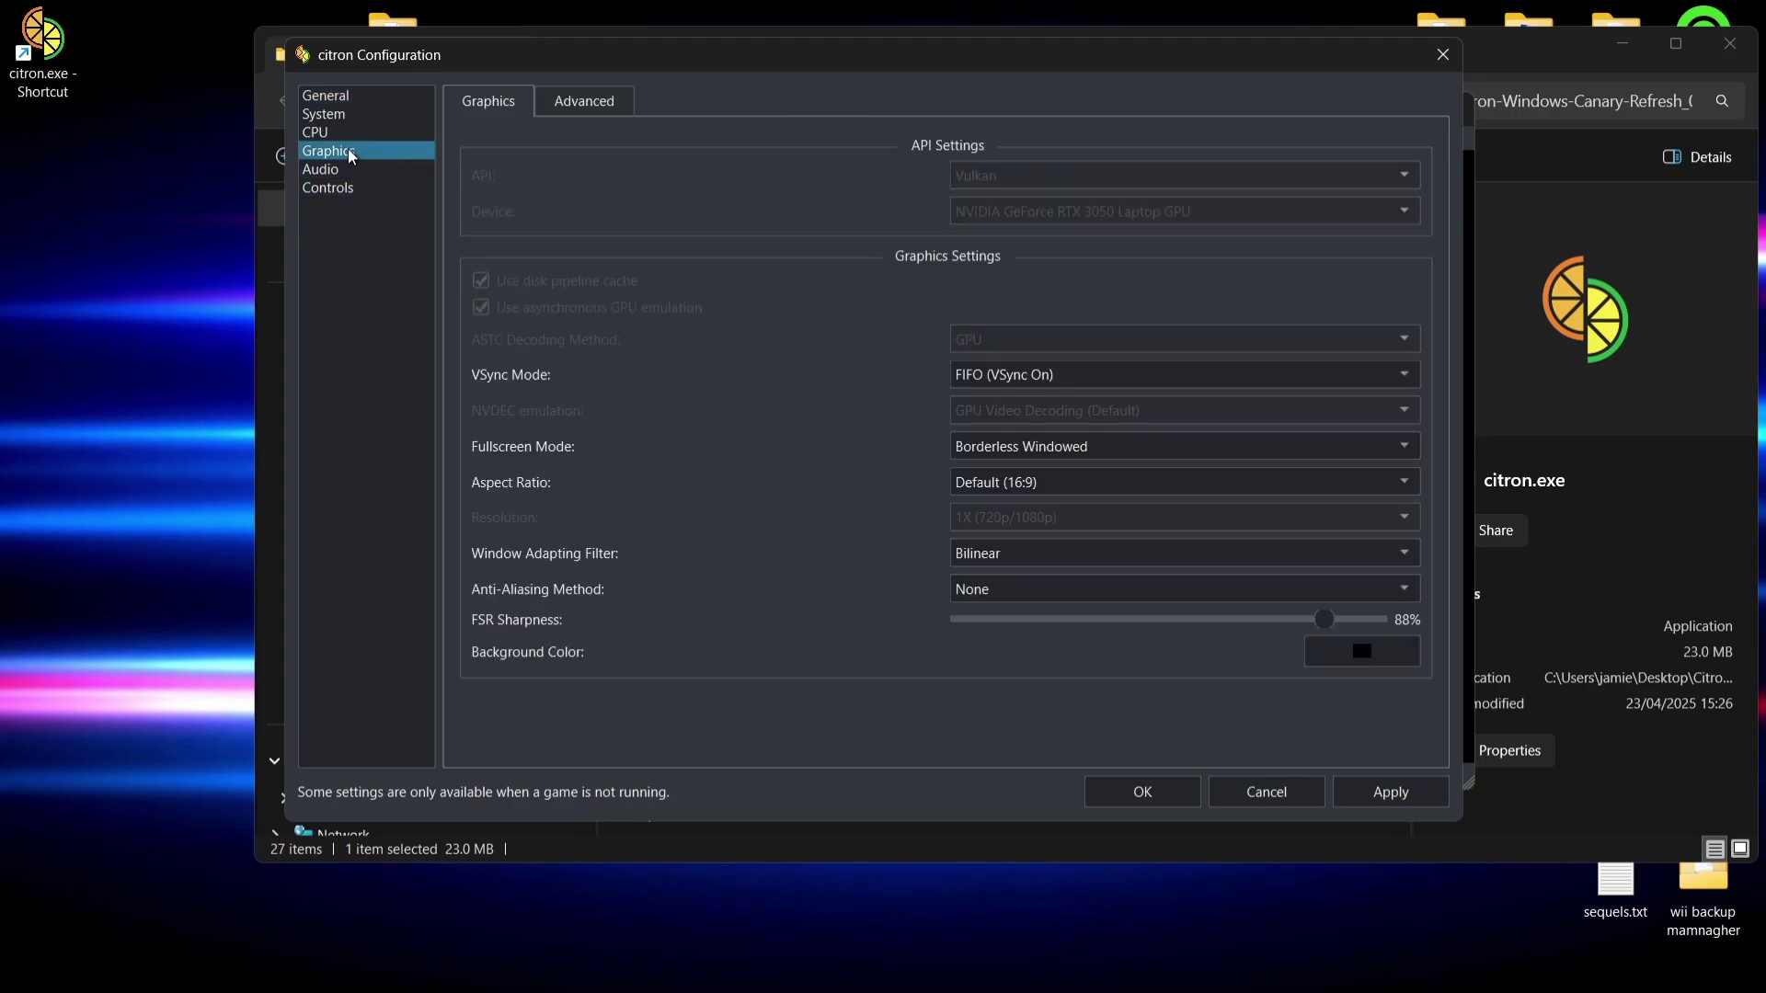
click(1184, 375)
click(624, 395)
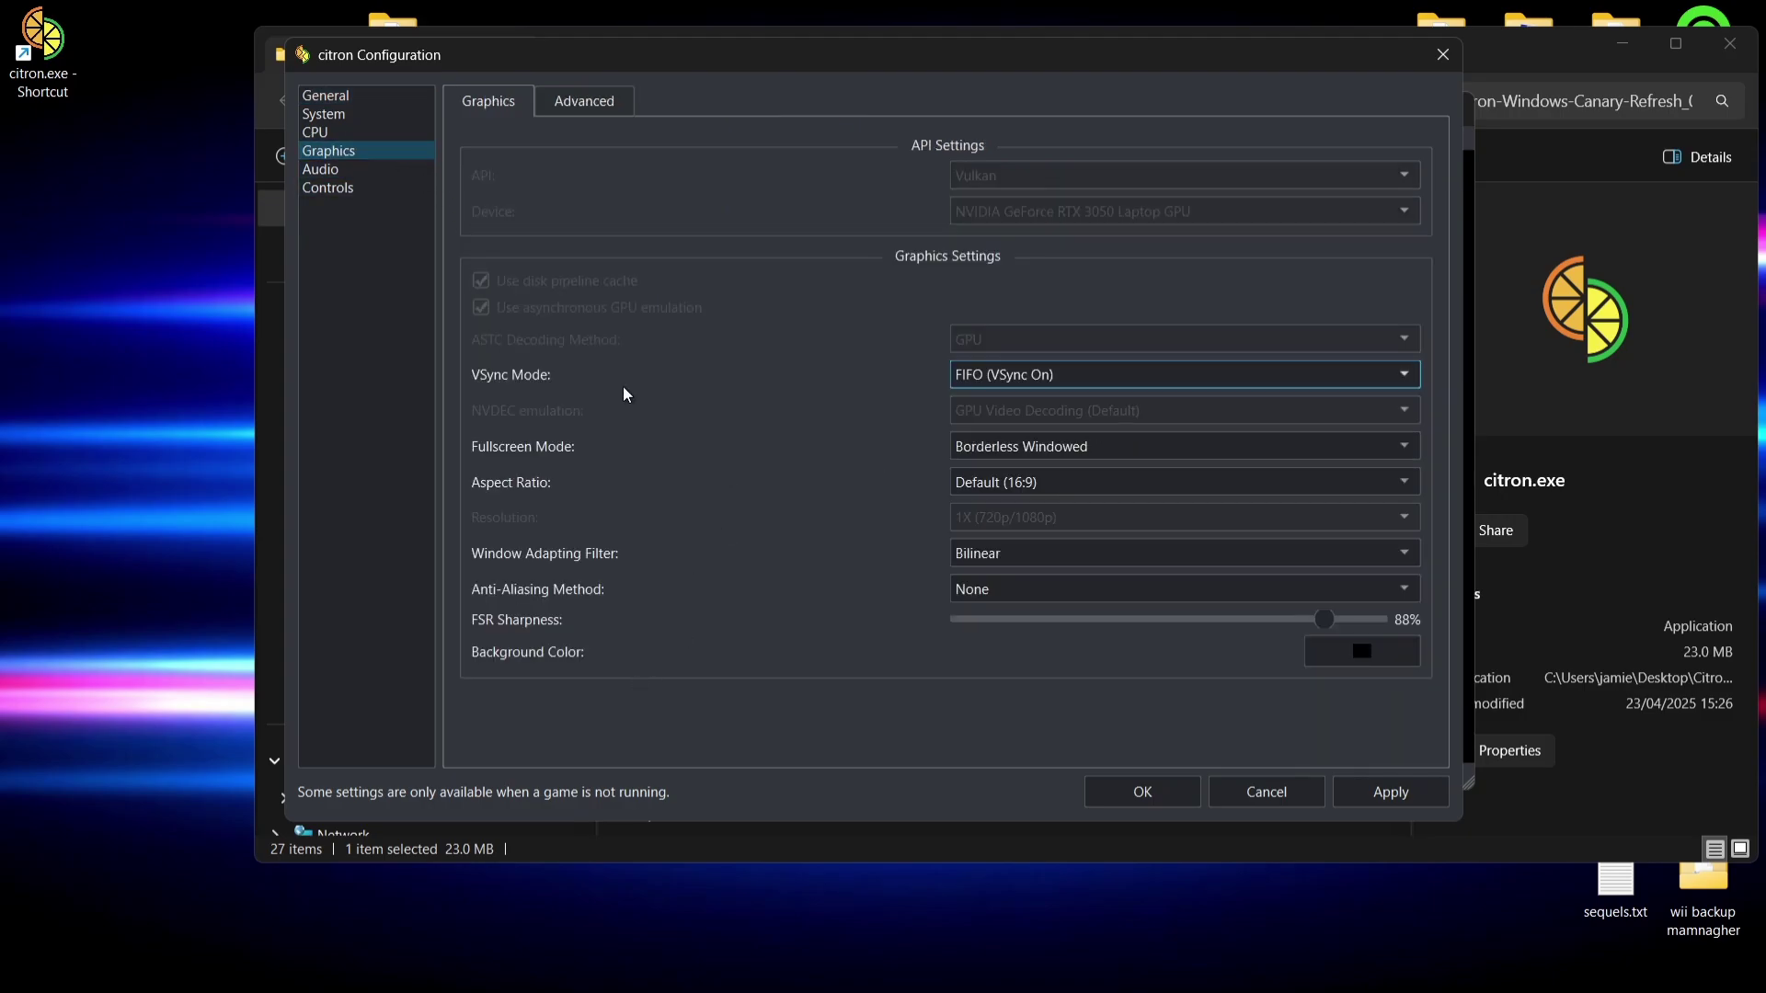
click(1062, 379)
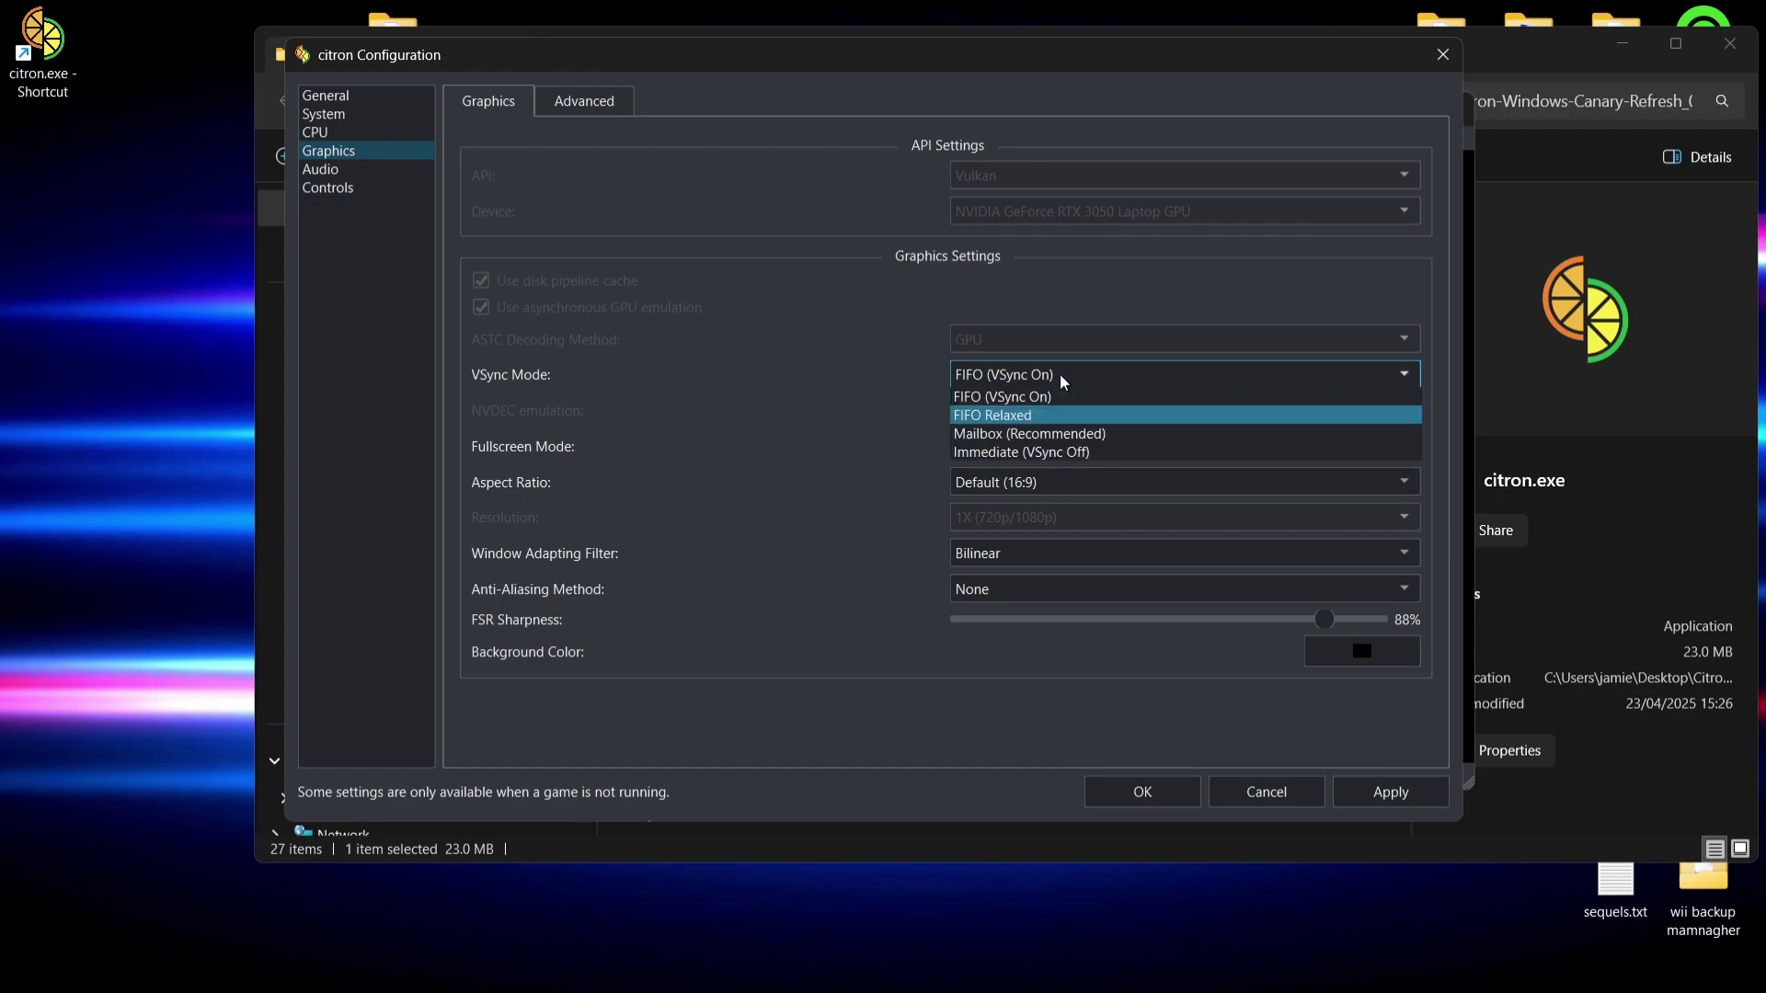
click(772, 478)
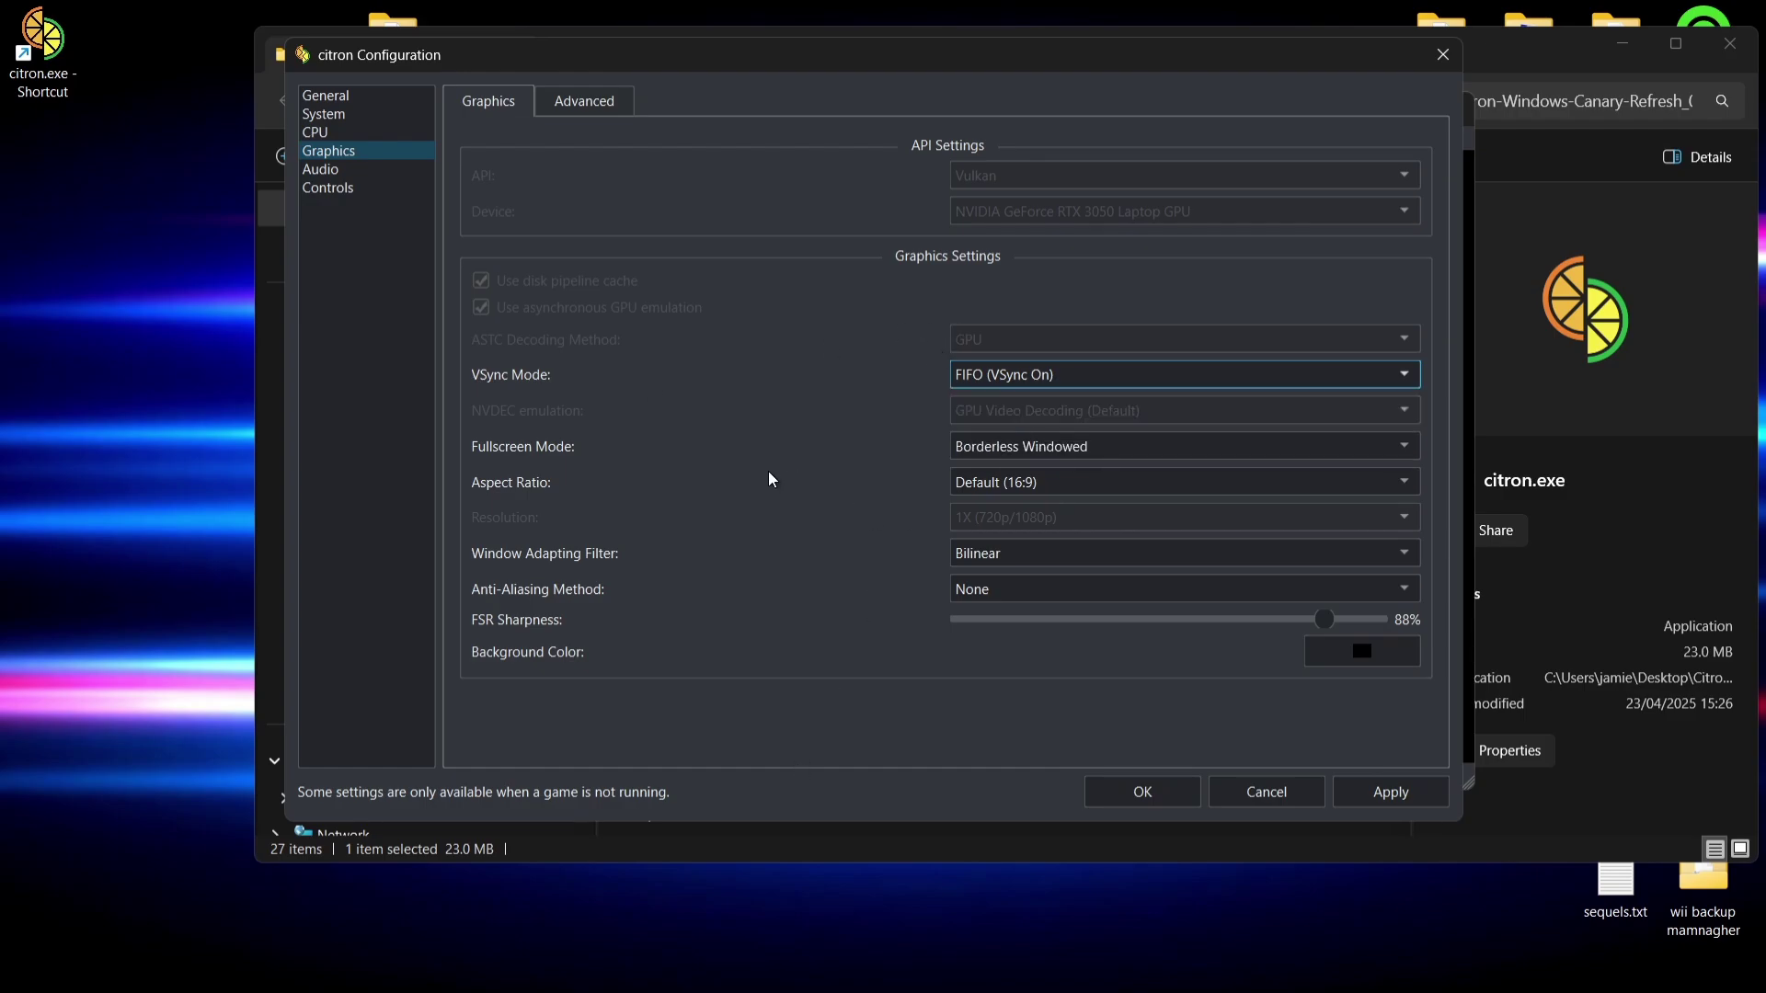
click(1072, 483)
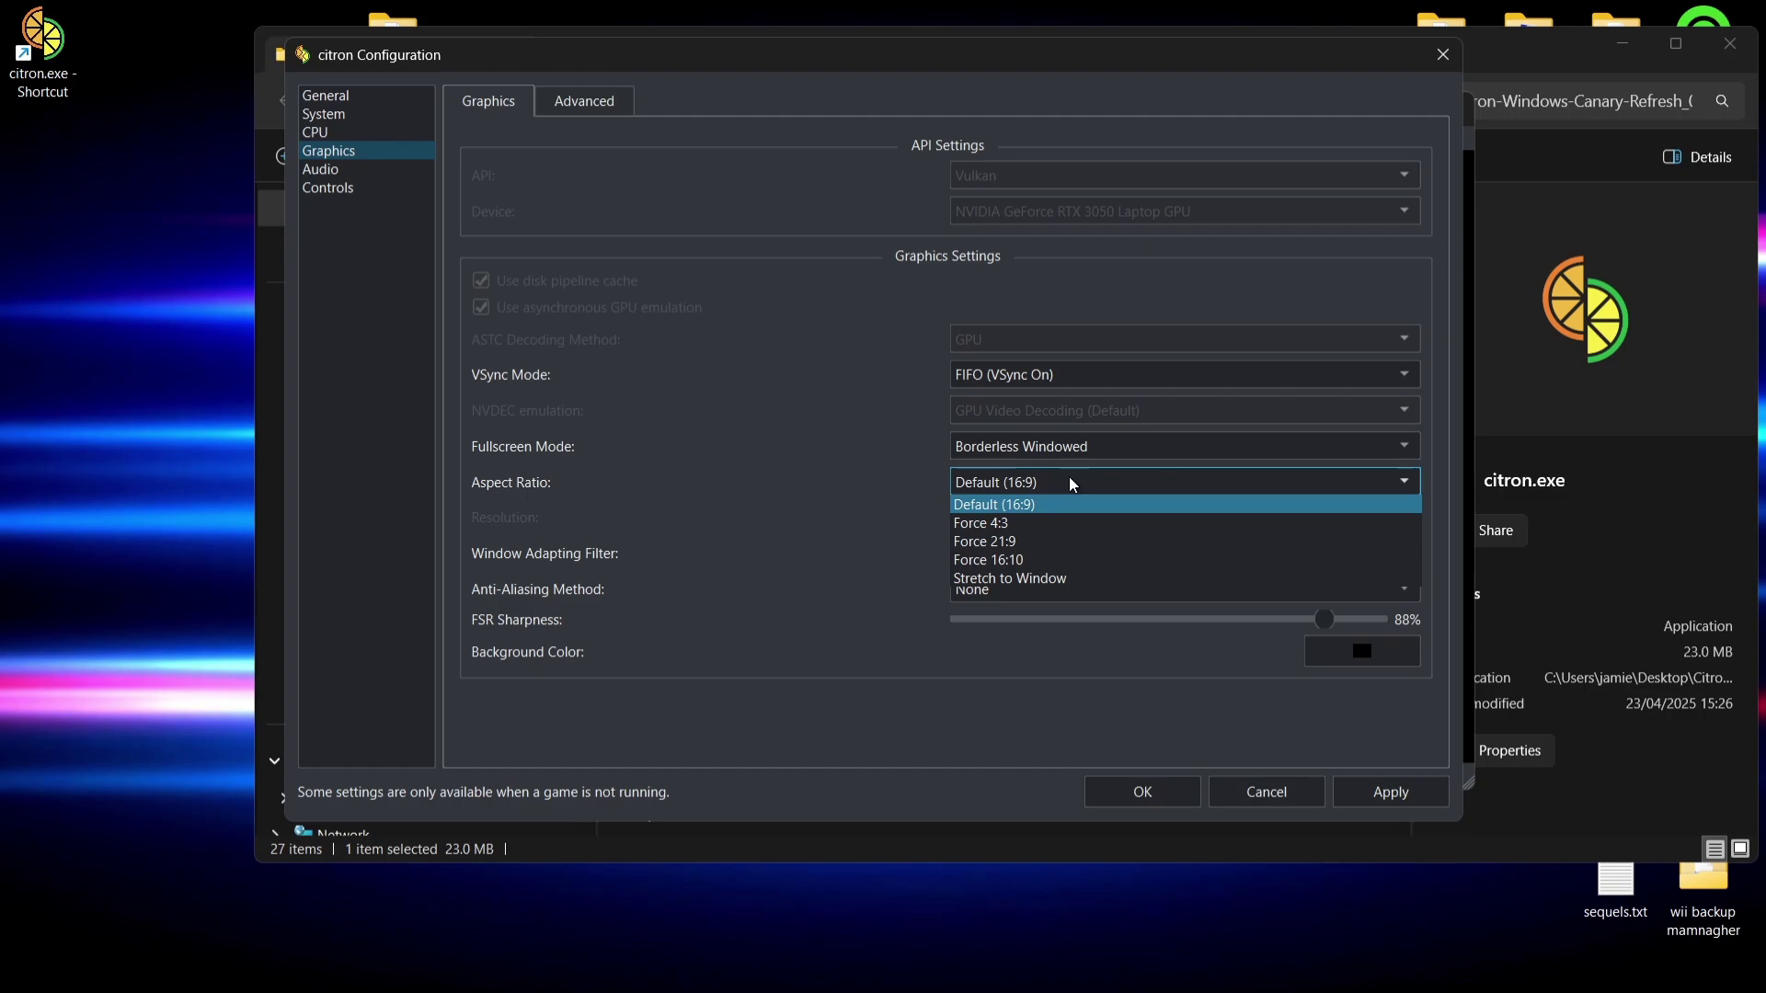
click(864, 716)
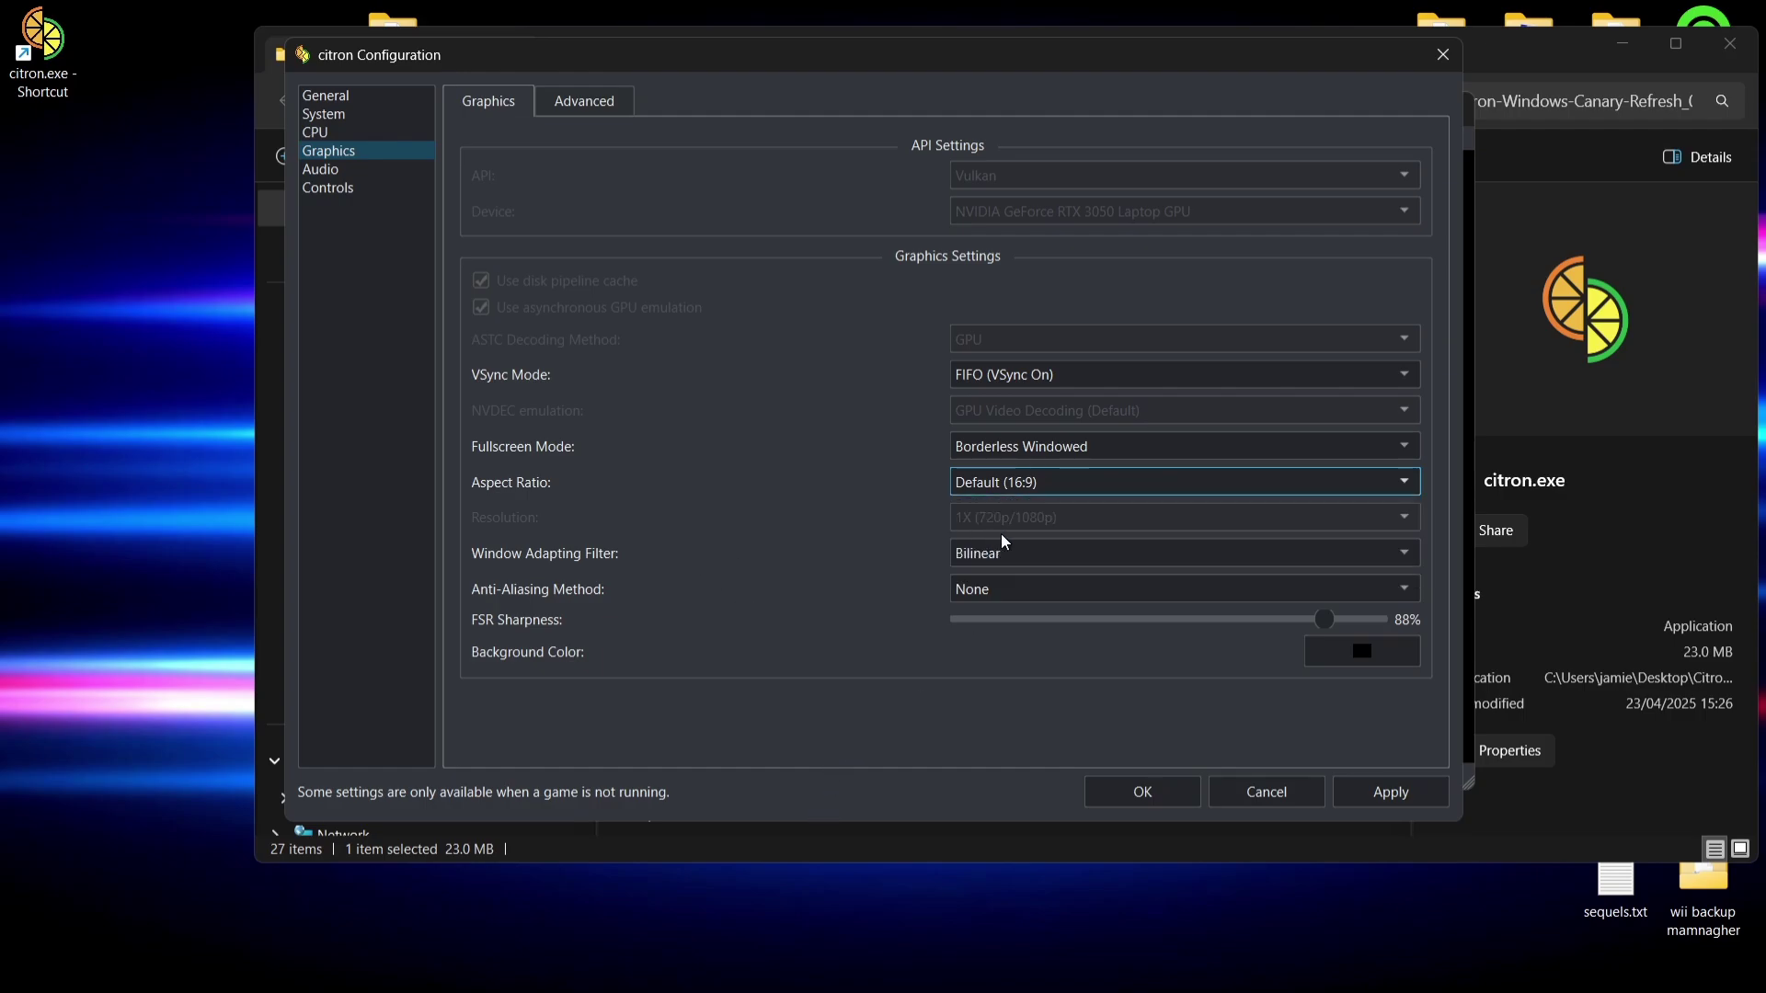
click(1052, 555)
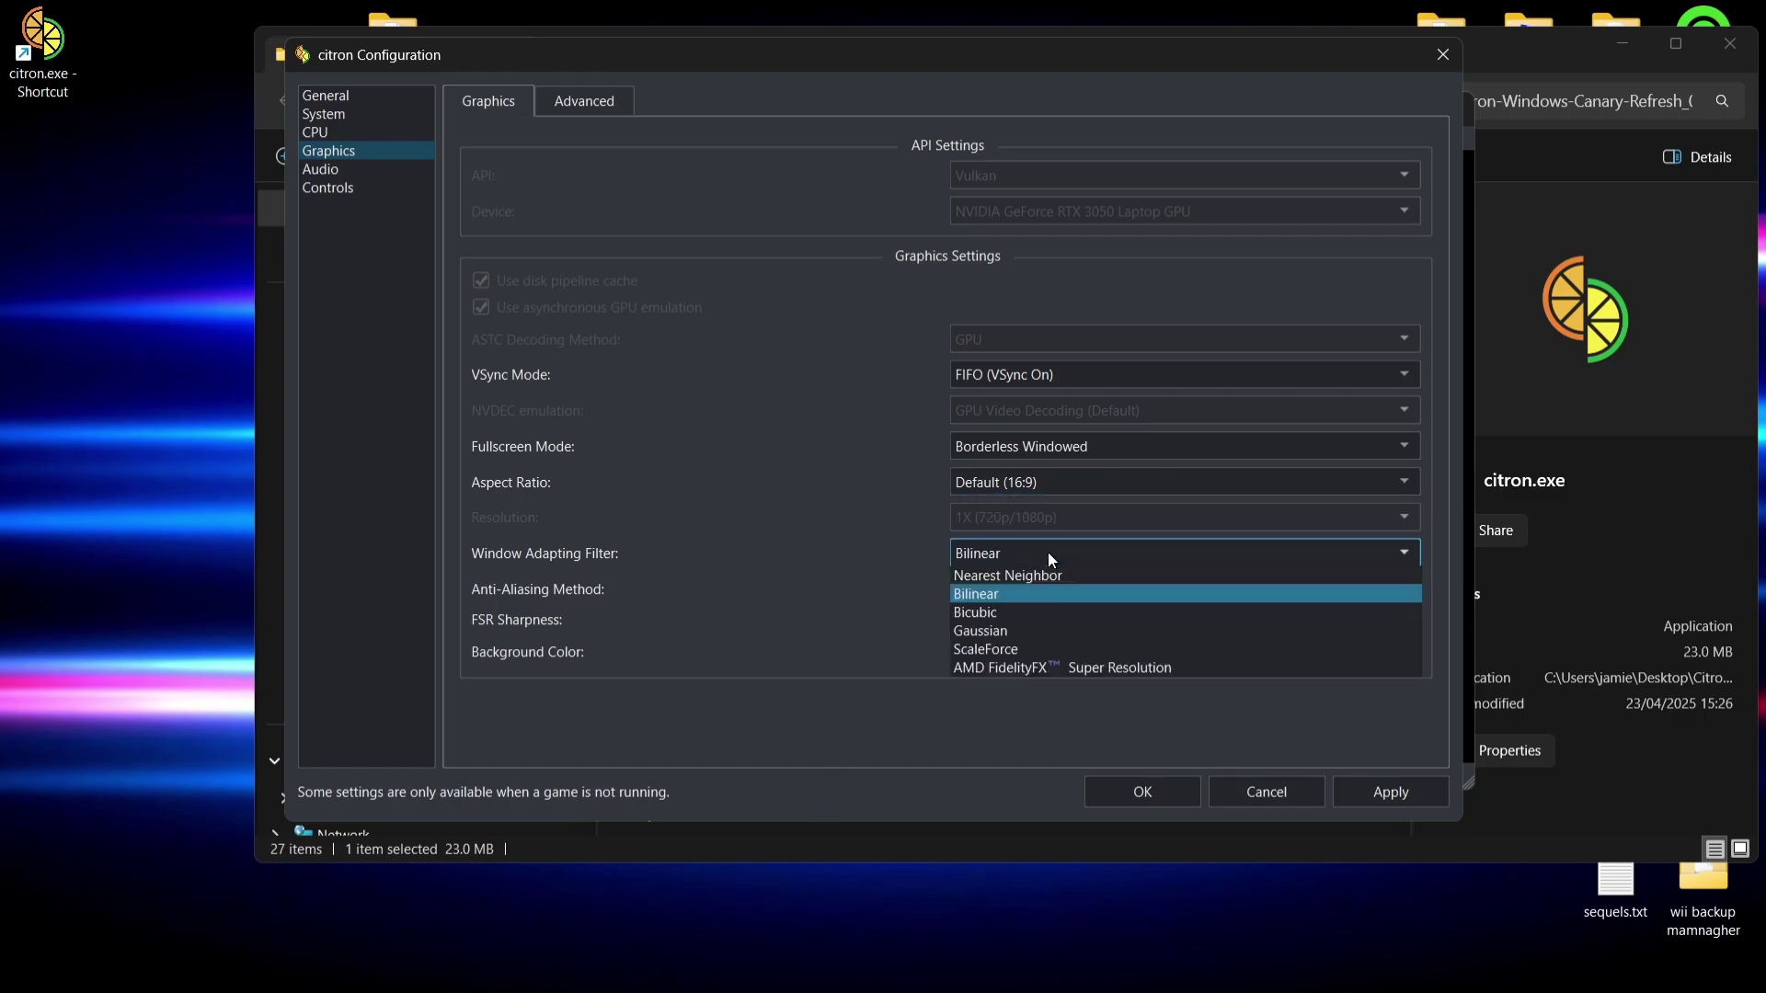
click(1014, 595)
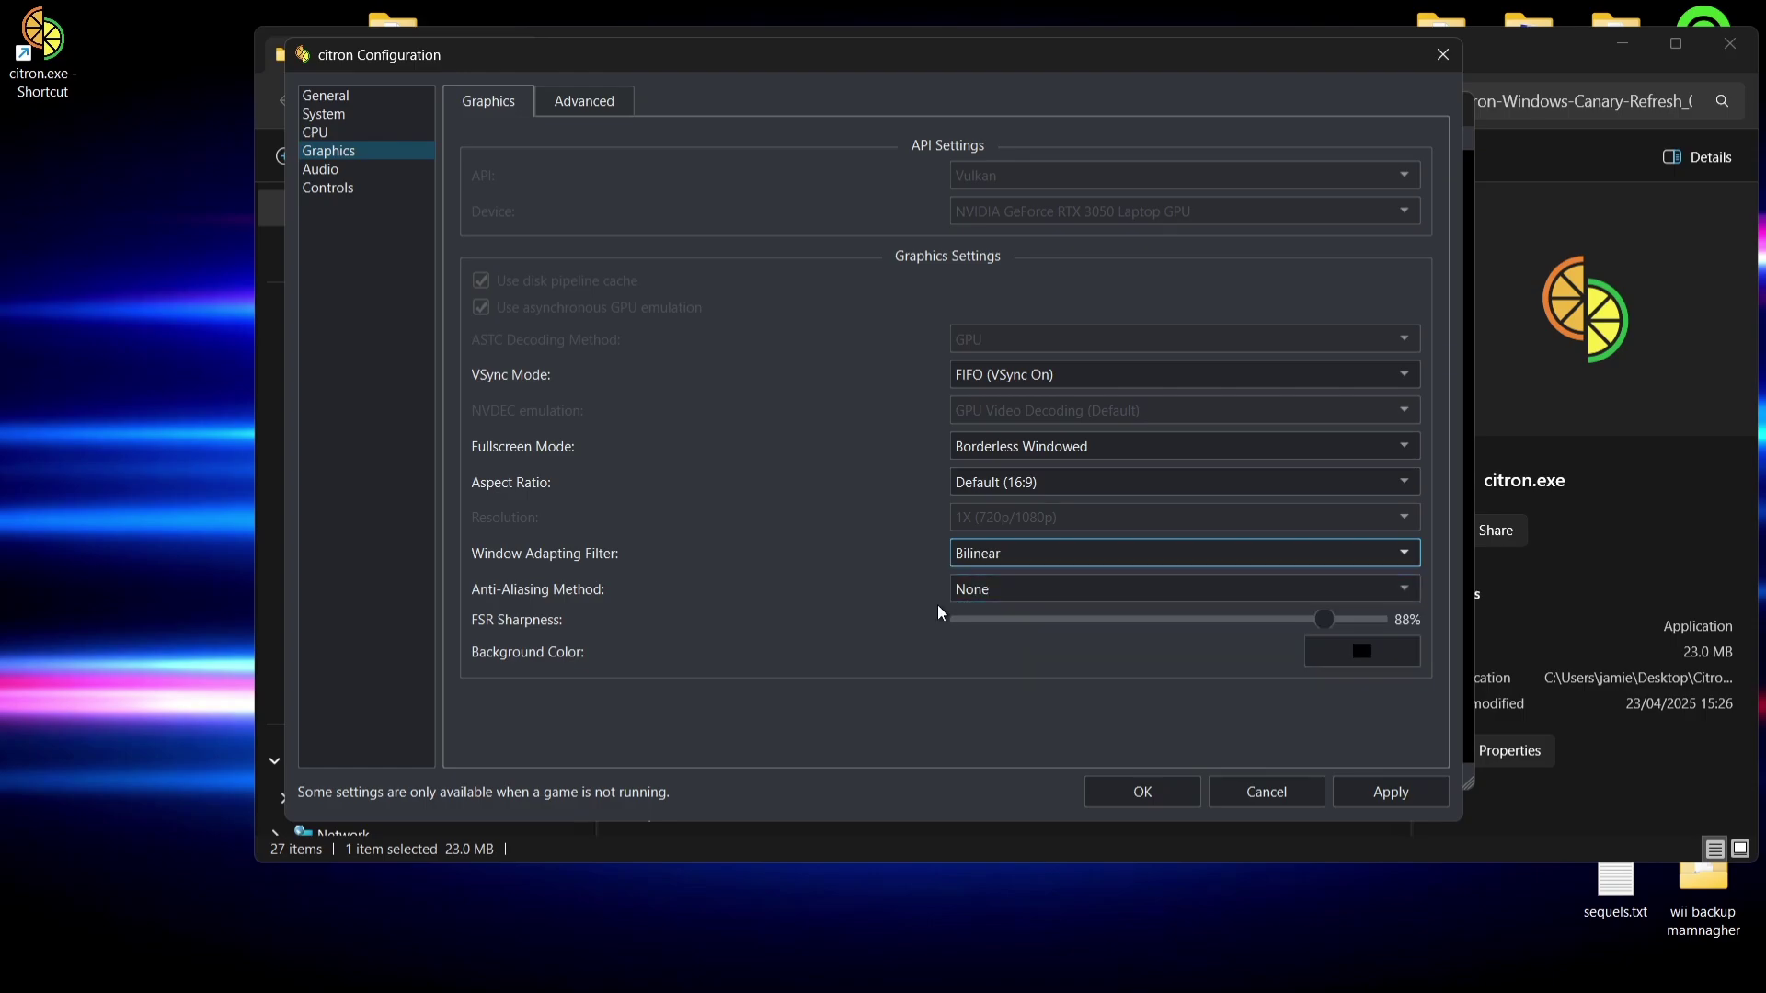
Set the anti-aliasing method to SMAA, apply the change and close the configuration
click(1141, 589)
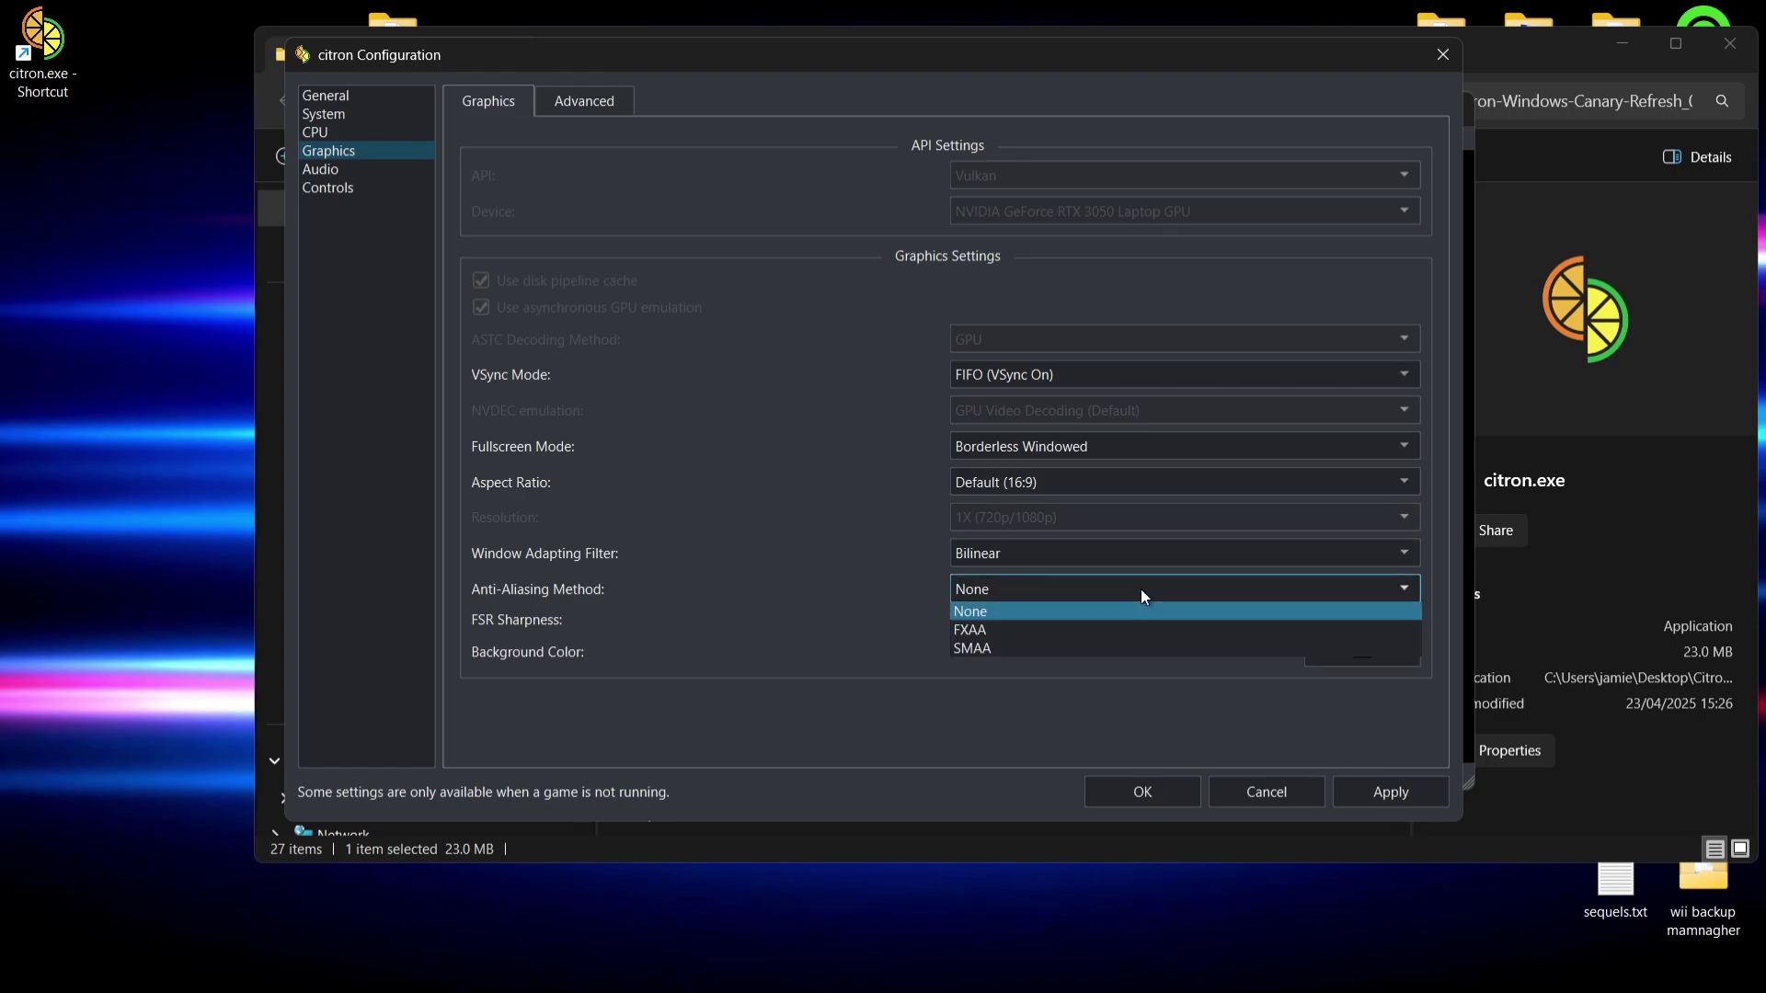
click(1089, 648)
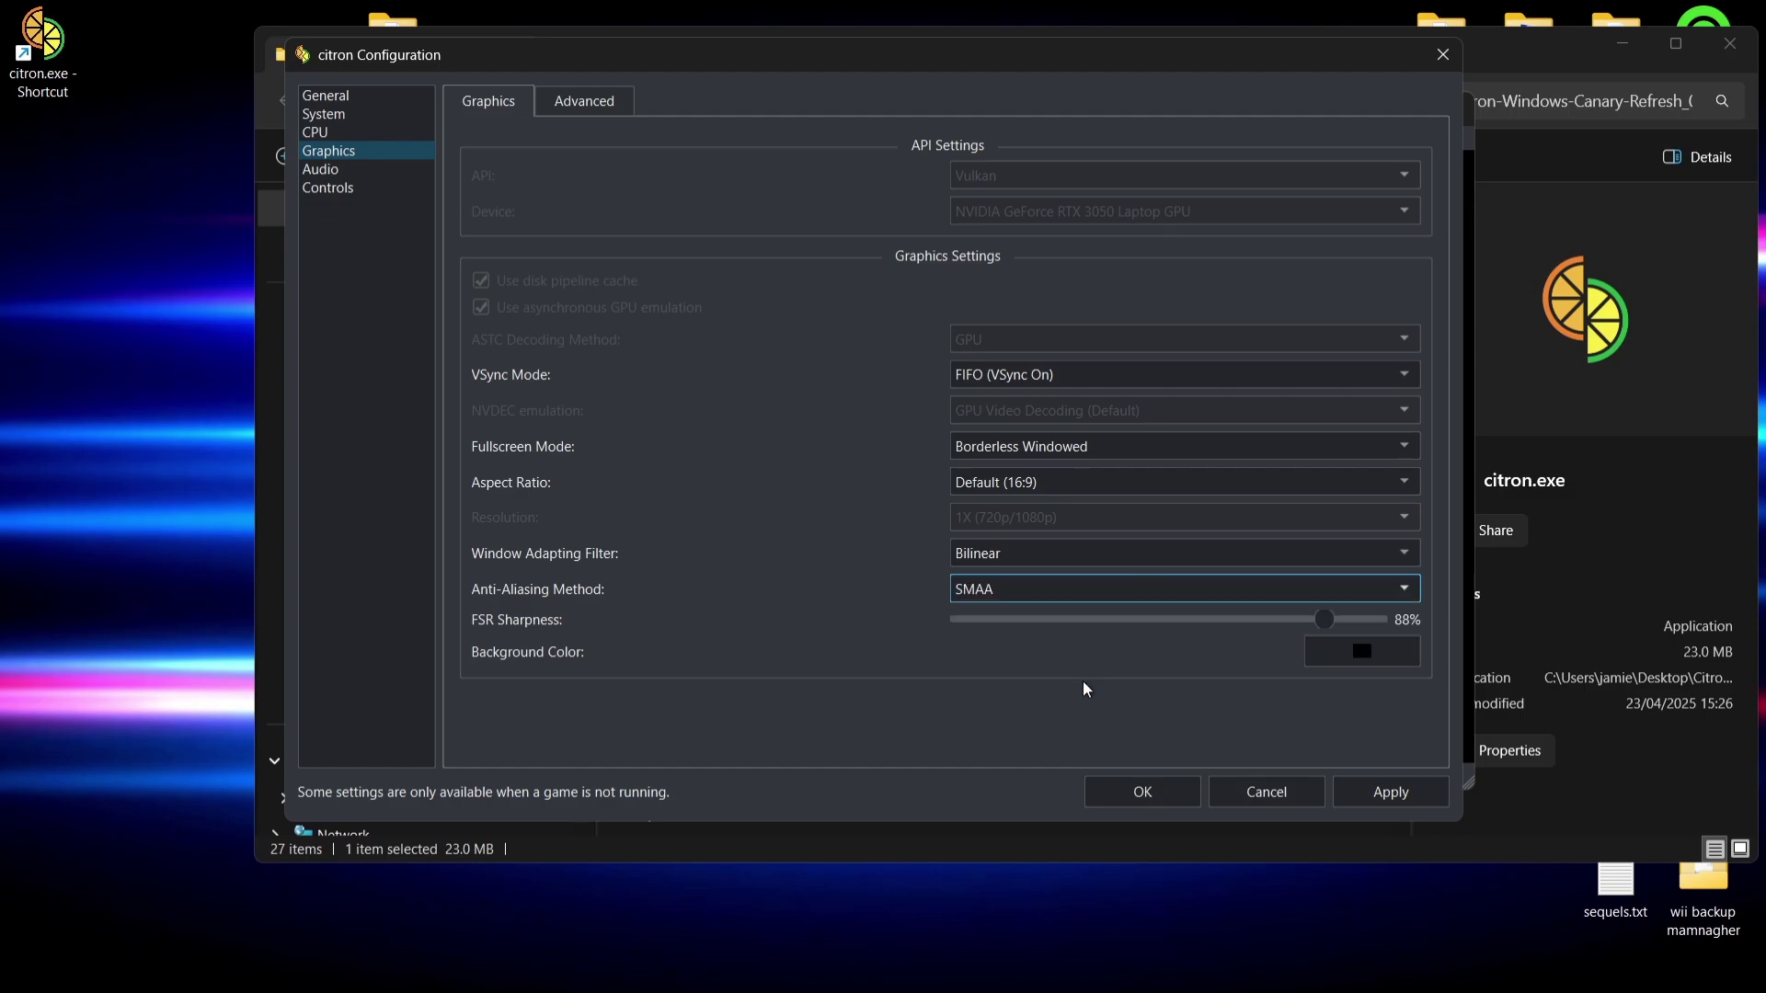
click(1384, 793)
click(1165, 799)
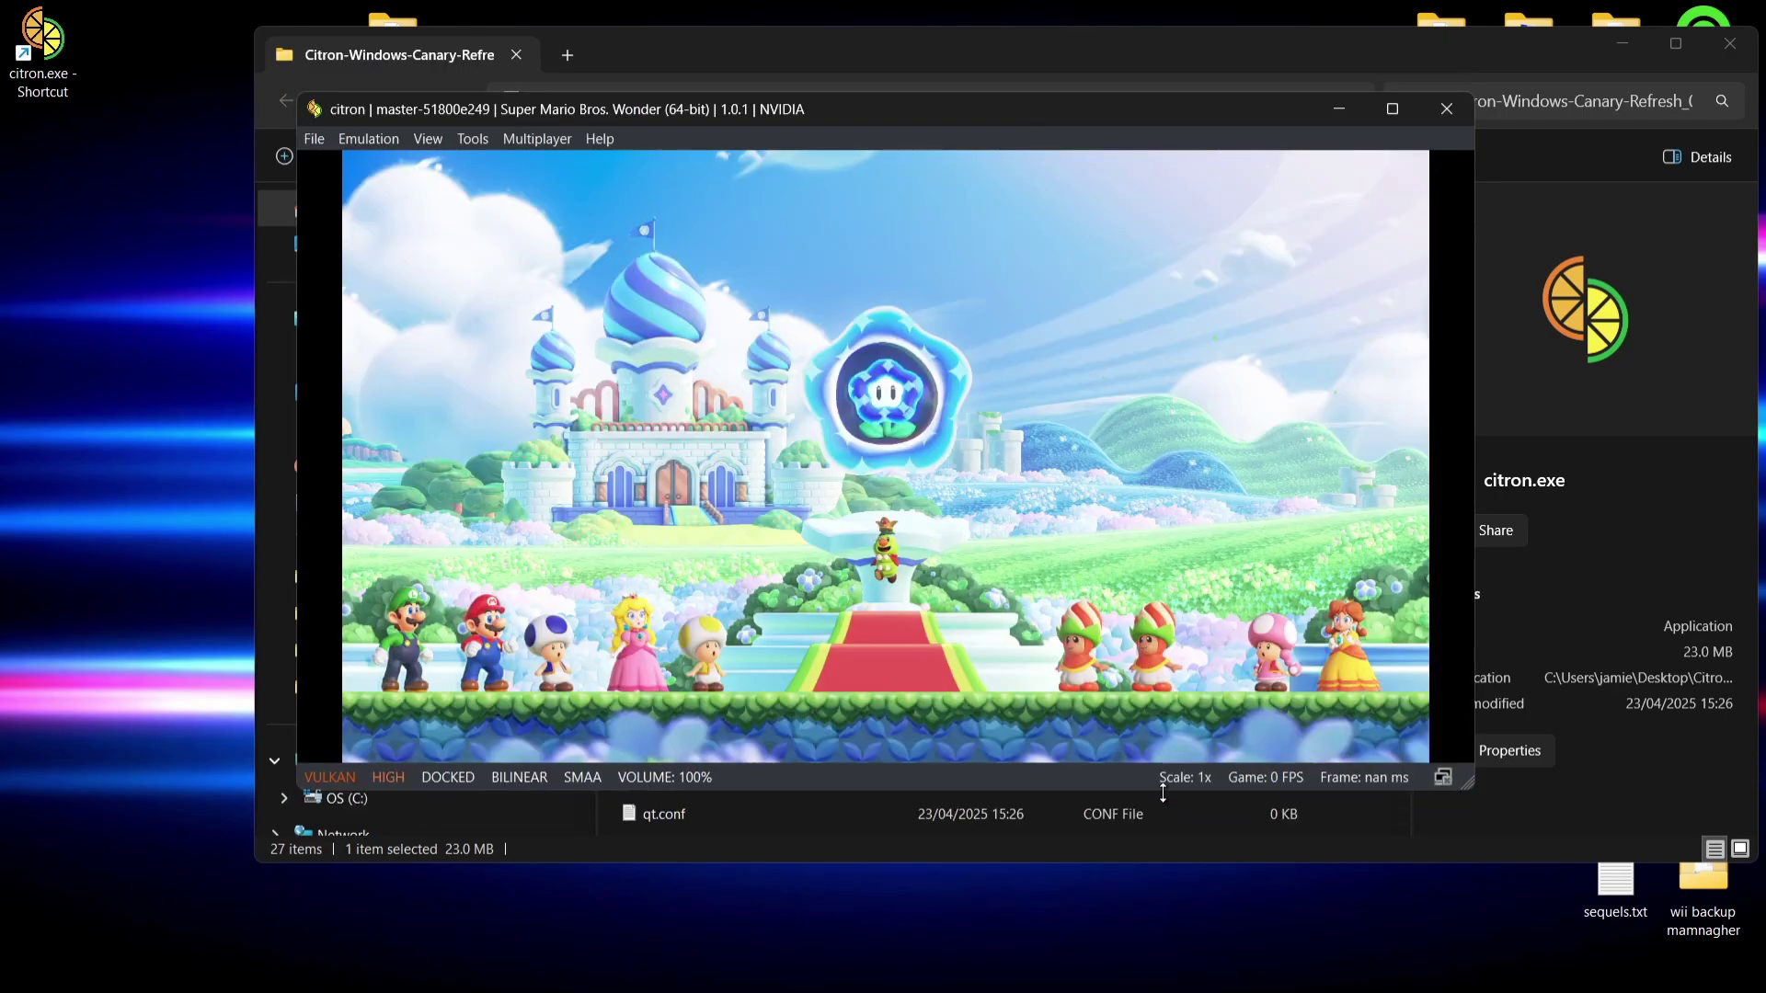
Switch the GPU accuracy to Normal and back to High
click(400, 779)
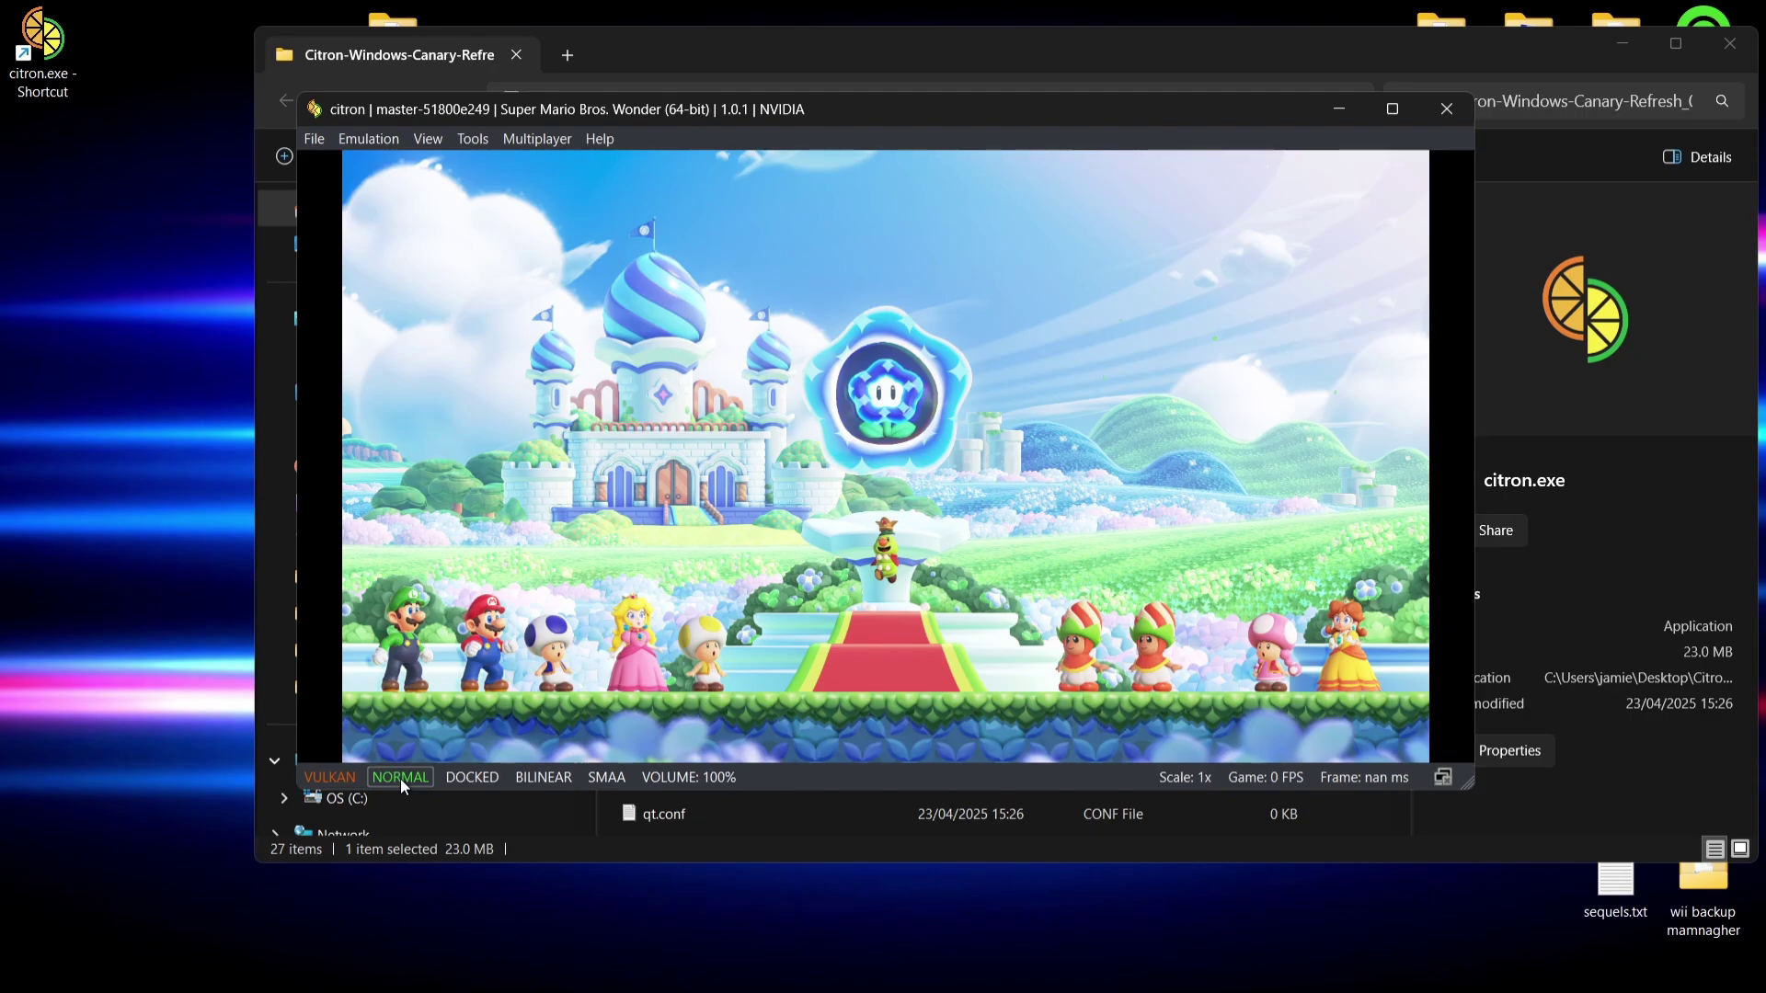
click(401, 778)
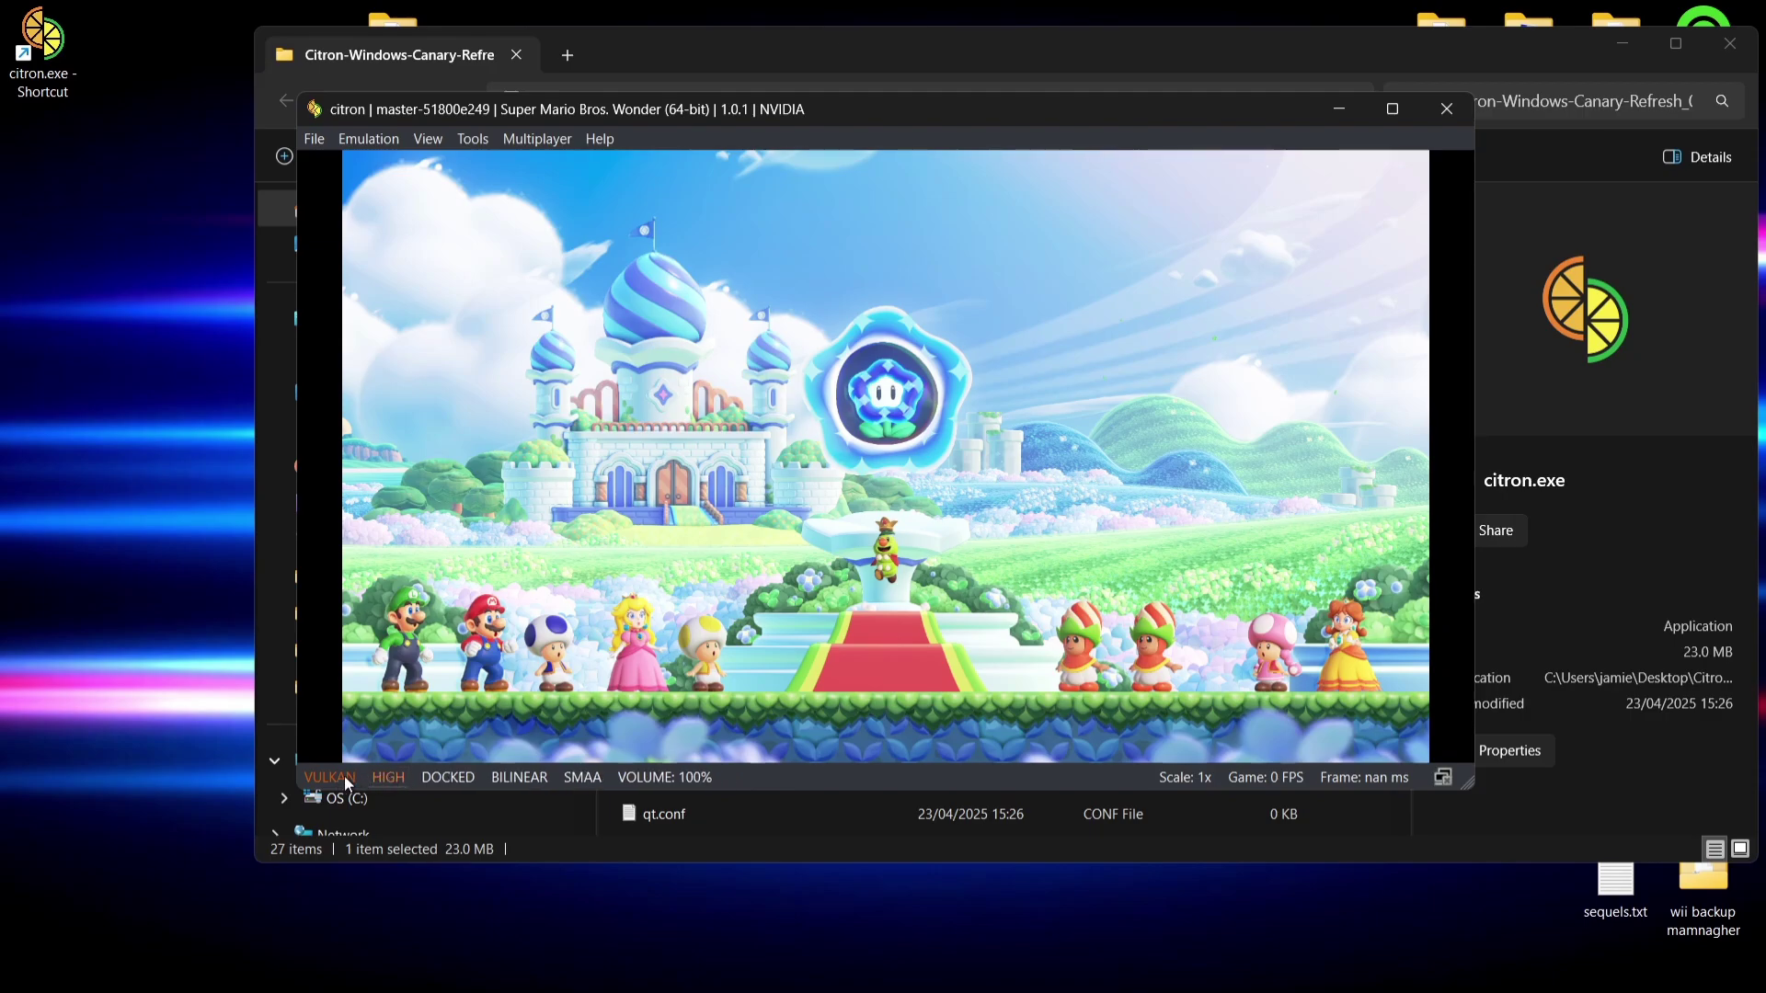
Close the running game and emulator, confirm the exit, and relaunch citron.exe from its folder
click(1438, 112)
click(820, 450)
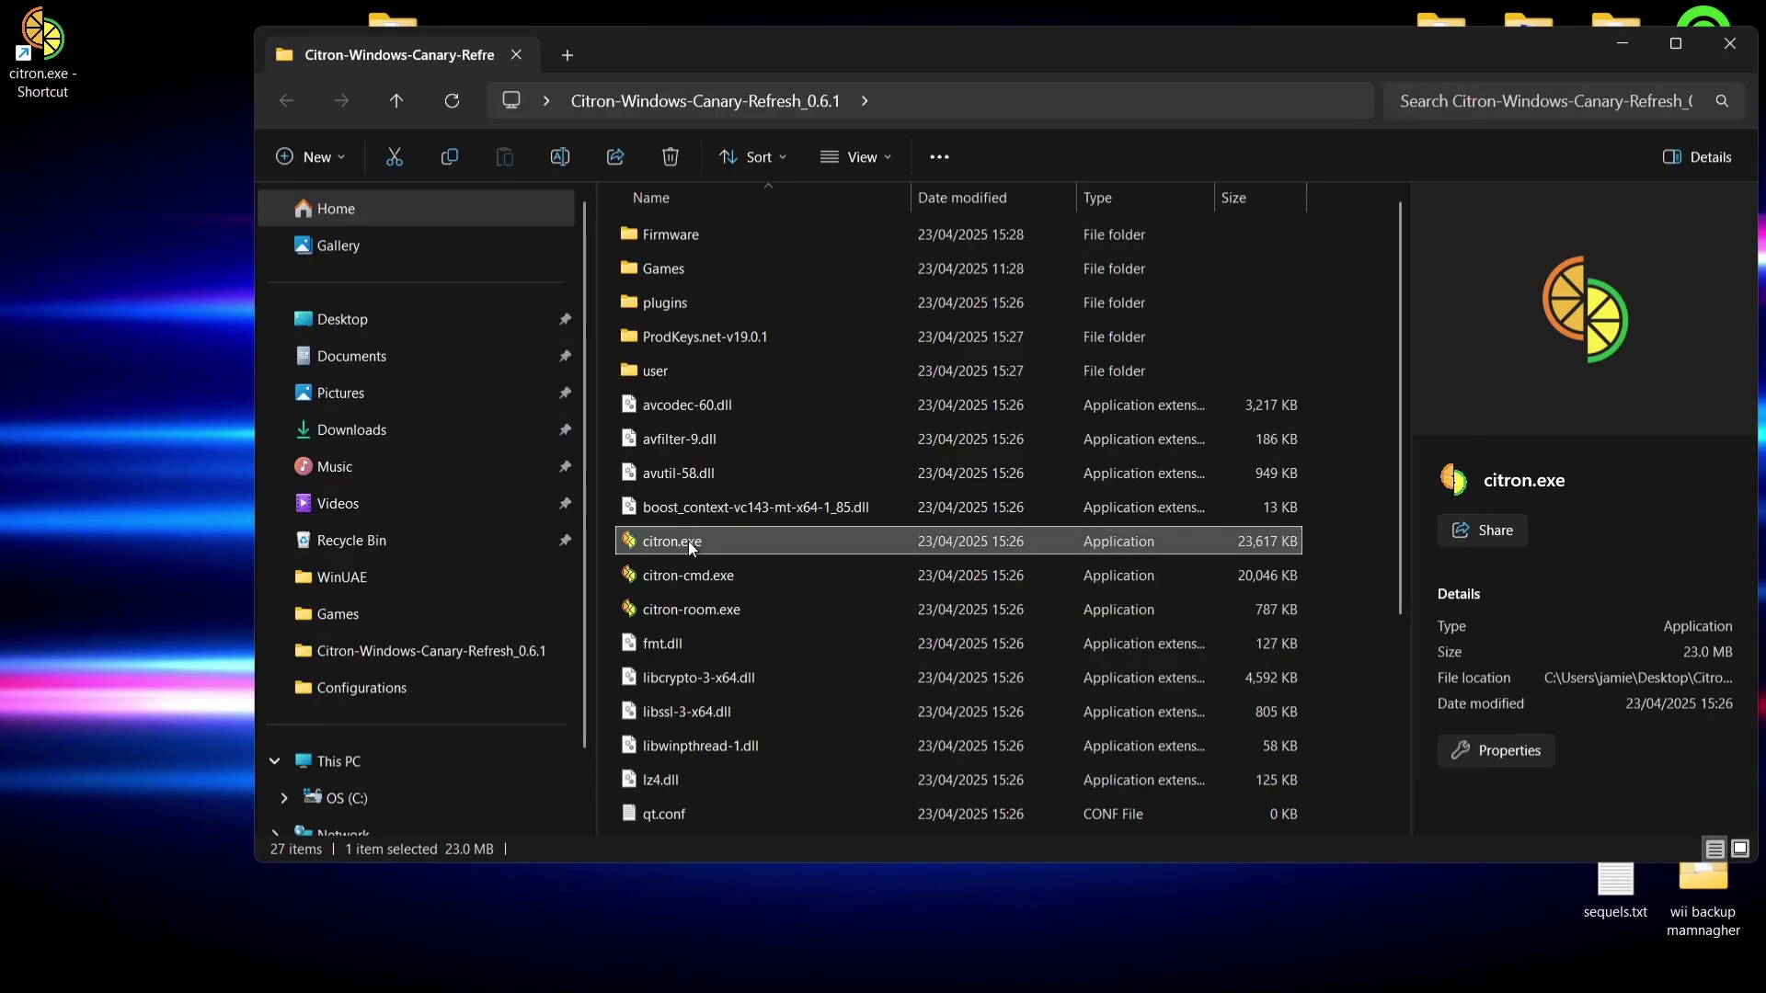
double_click(688, 541)
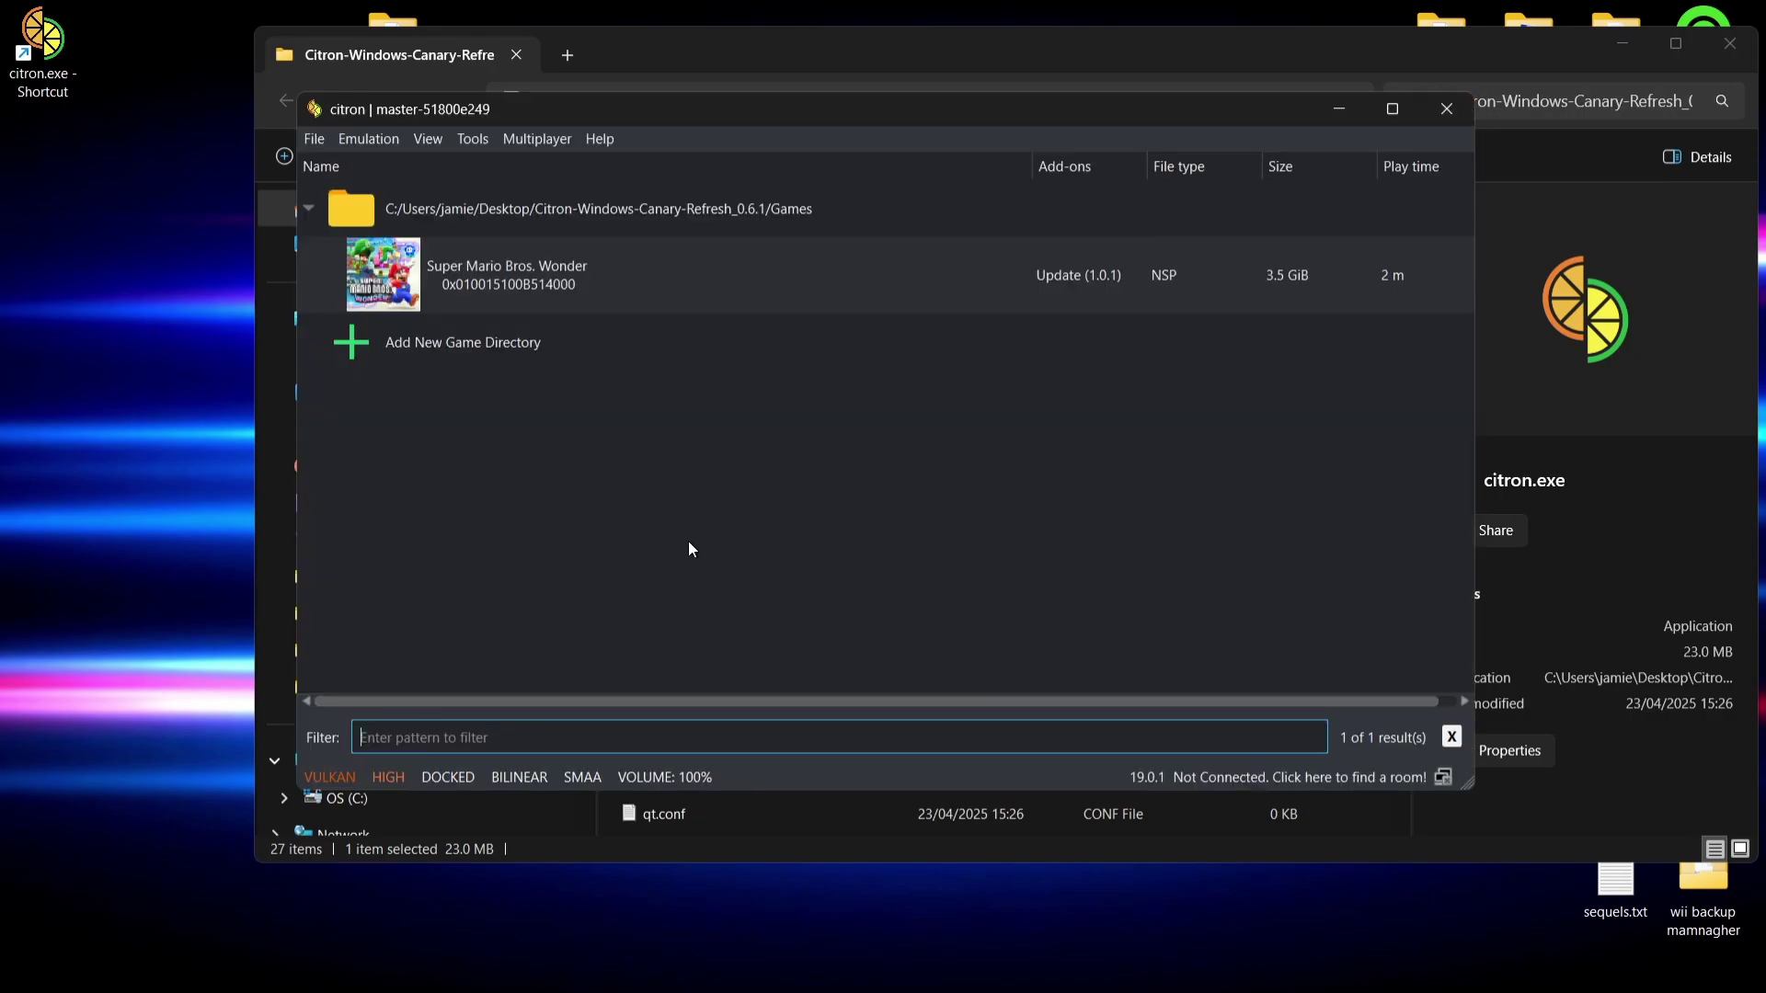
Toggle the graphics API between OpenGL GLSL and Vulkan, finishing on Vulkan
click(349, 778)
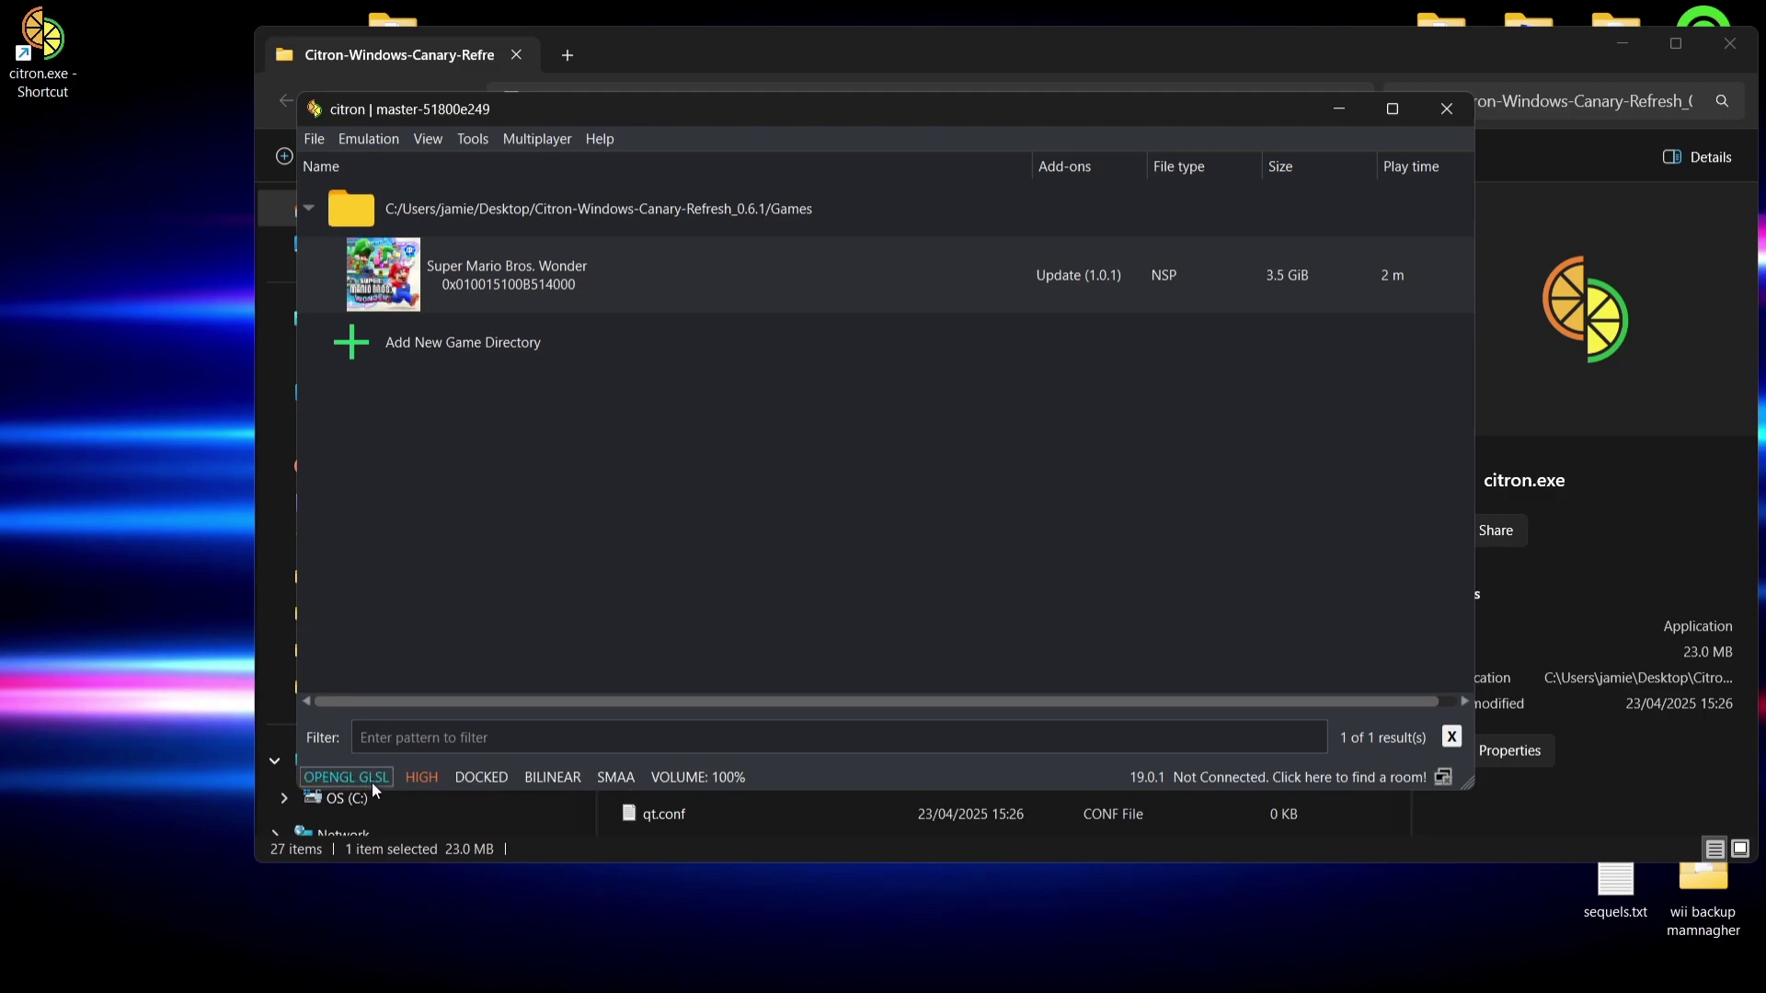
click(379, 779)
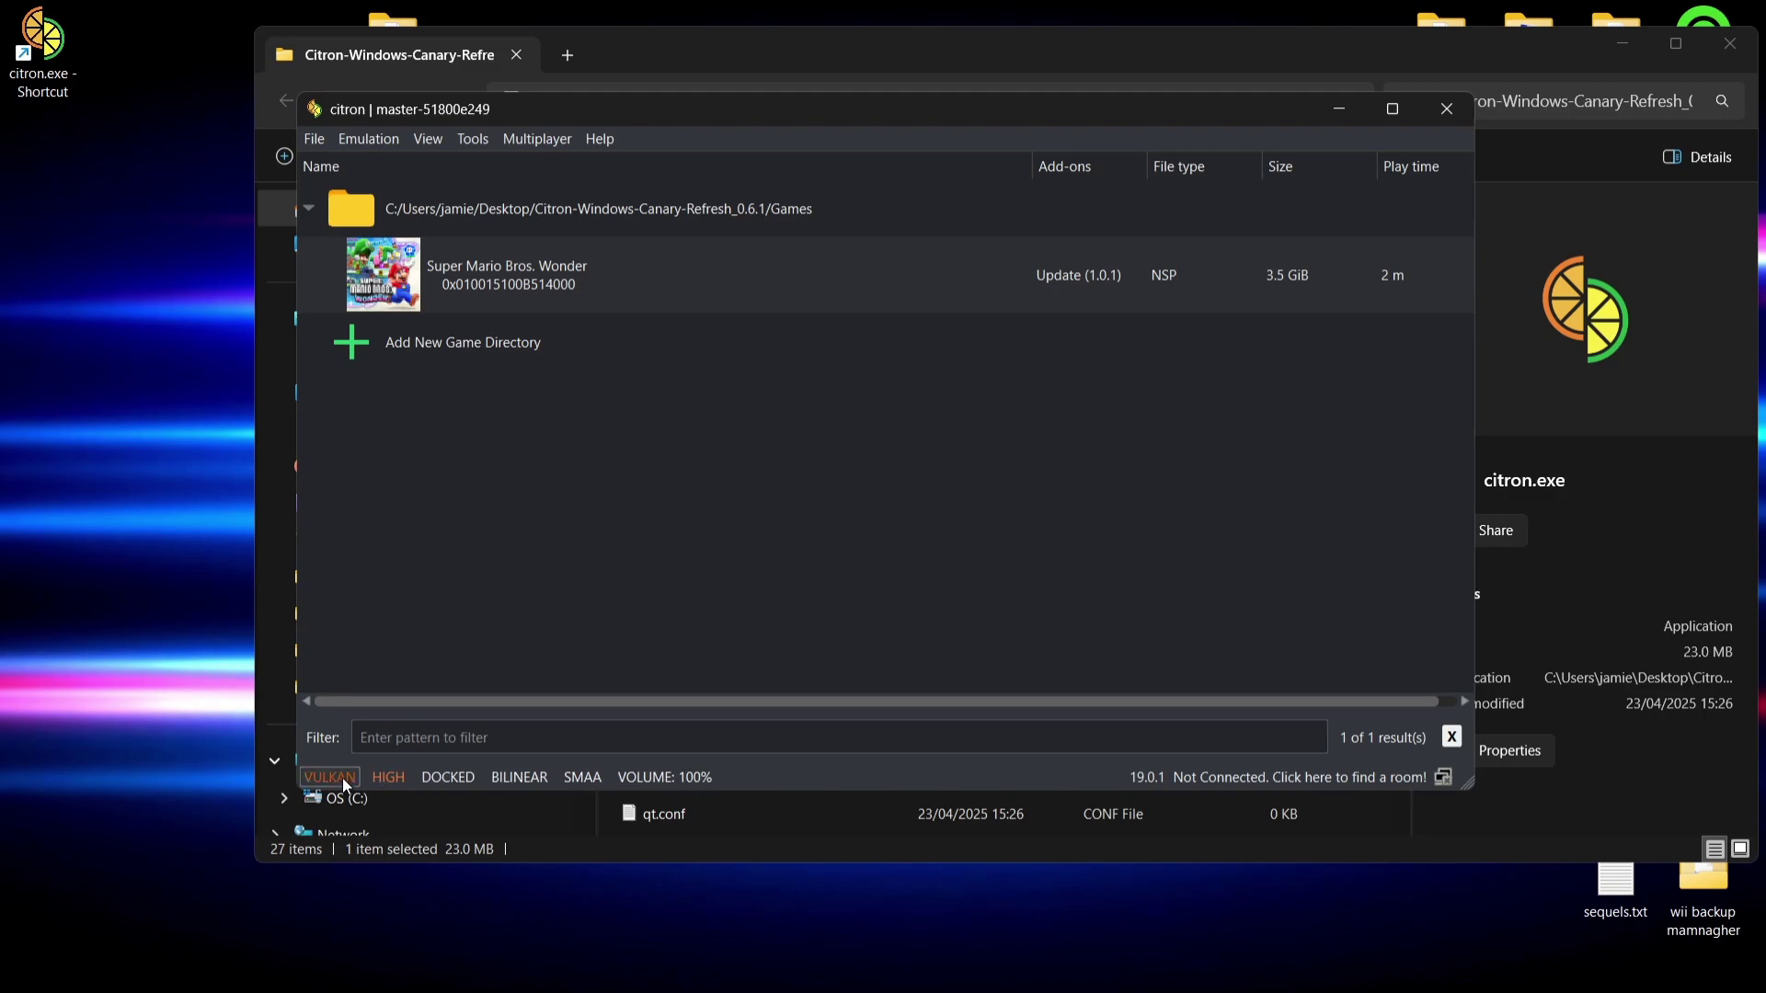
click(346, 780)
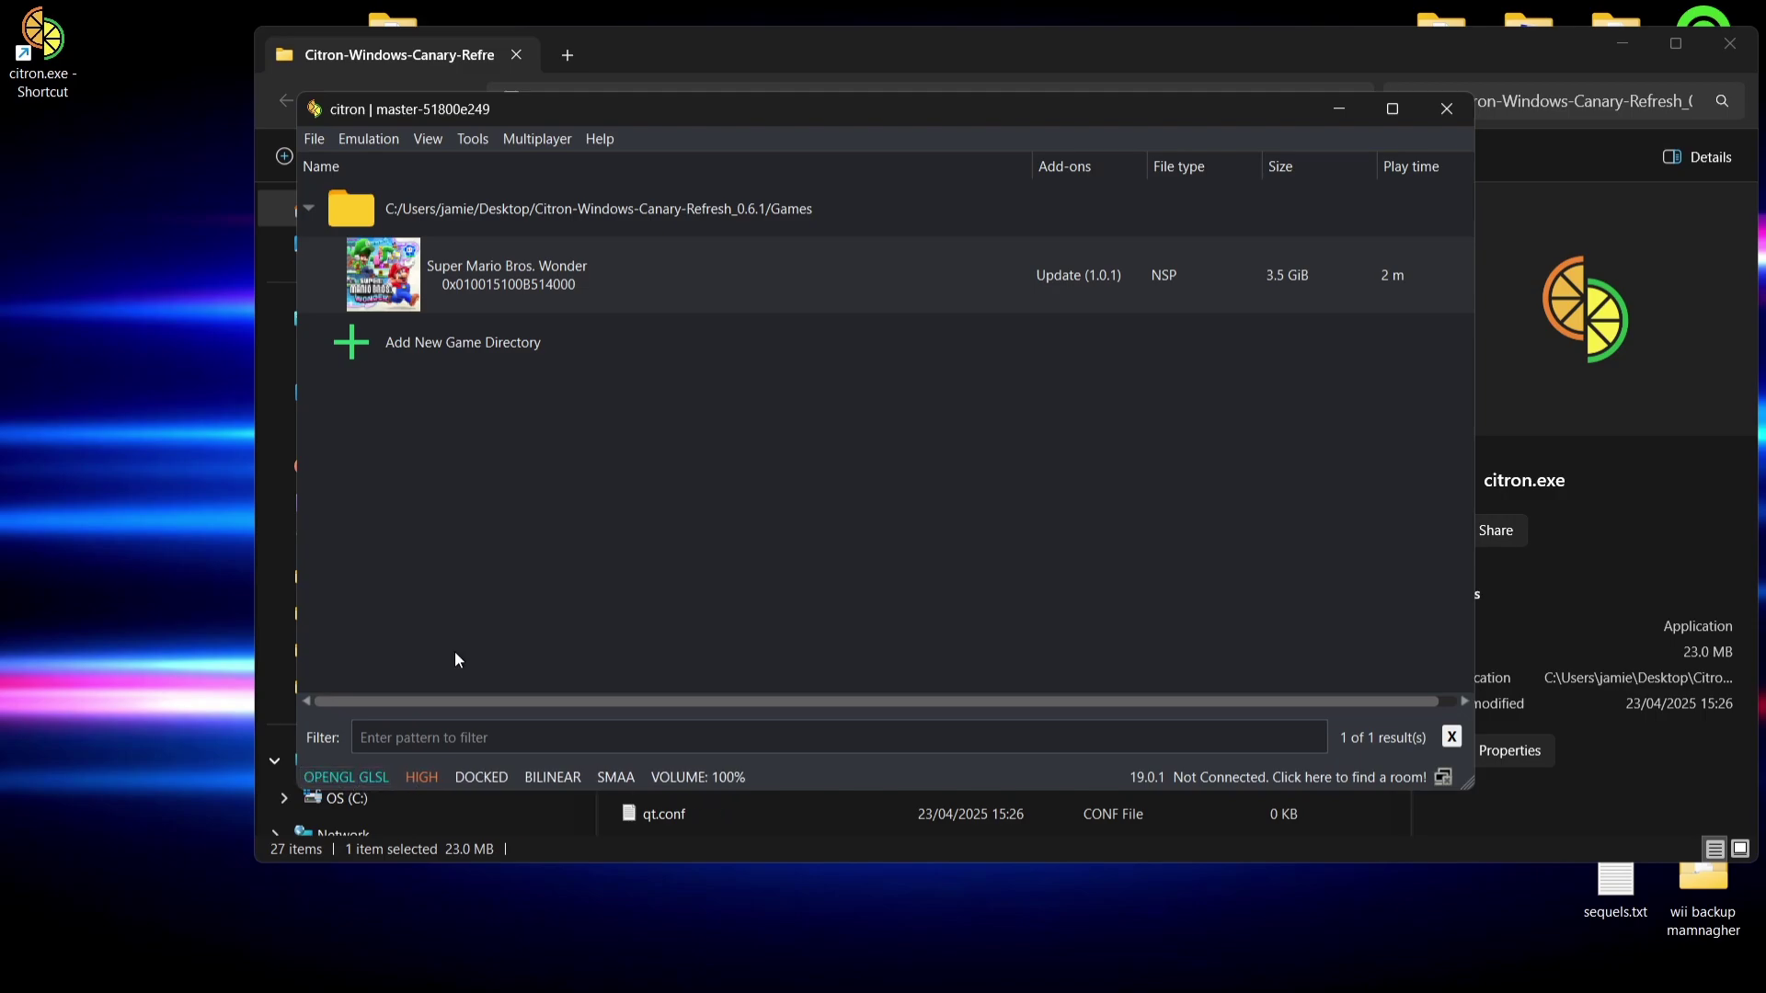
click(345, 780)
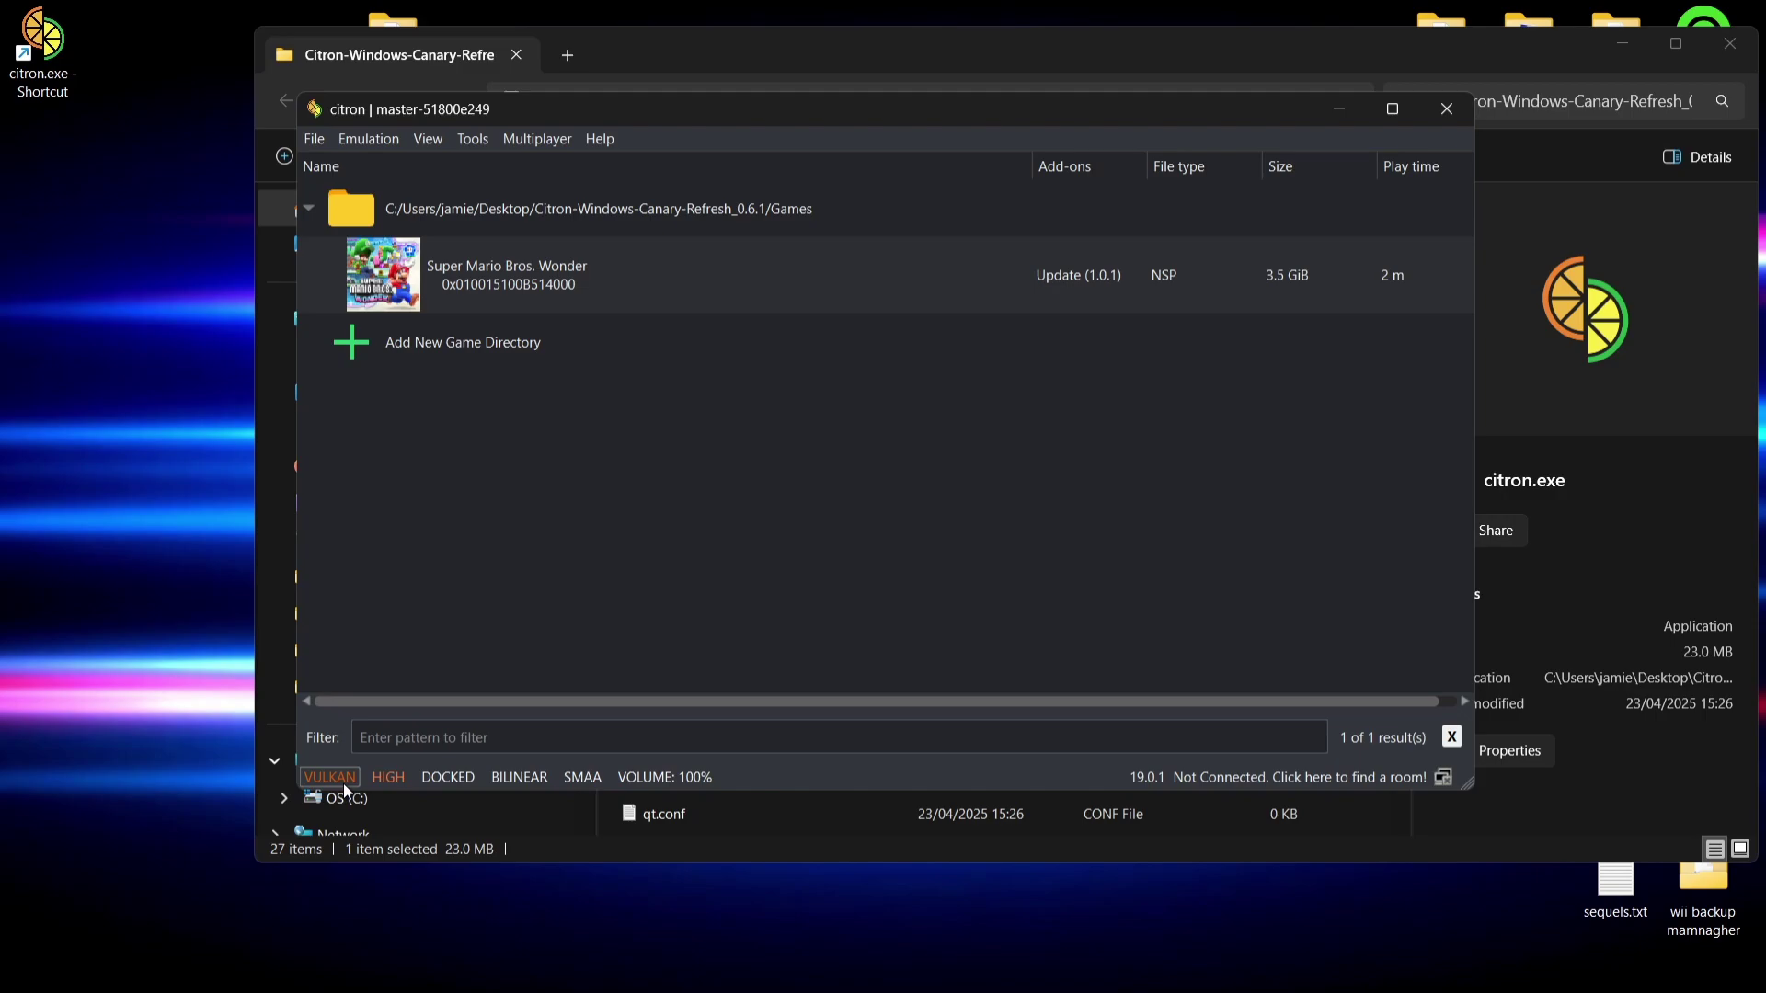
click(344, 776)
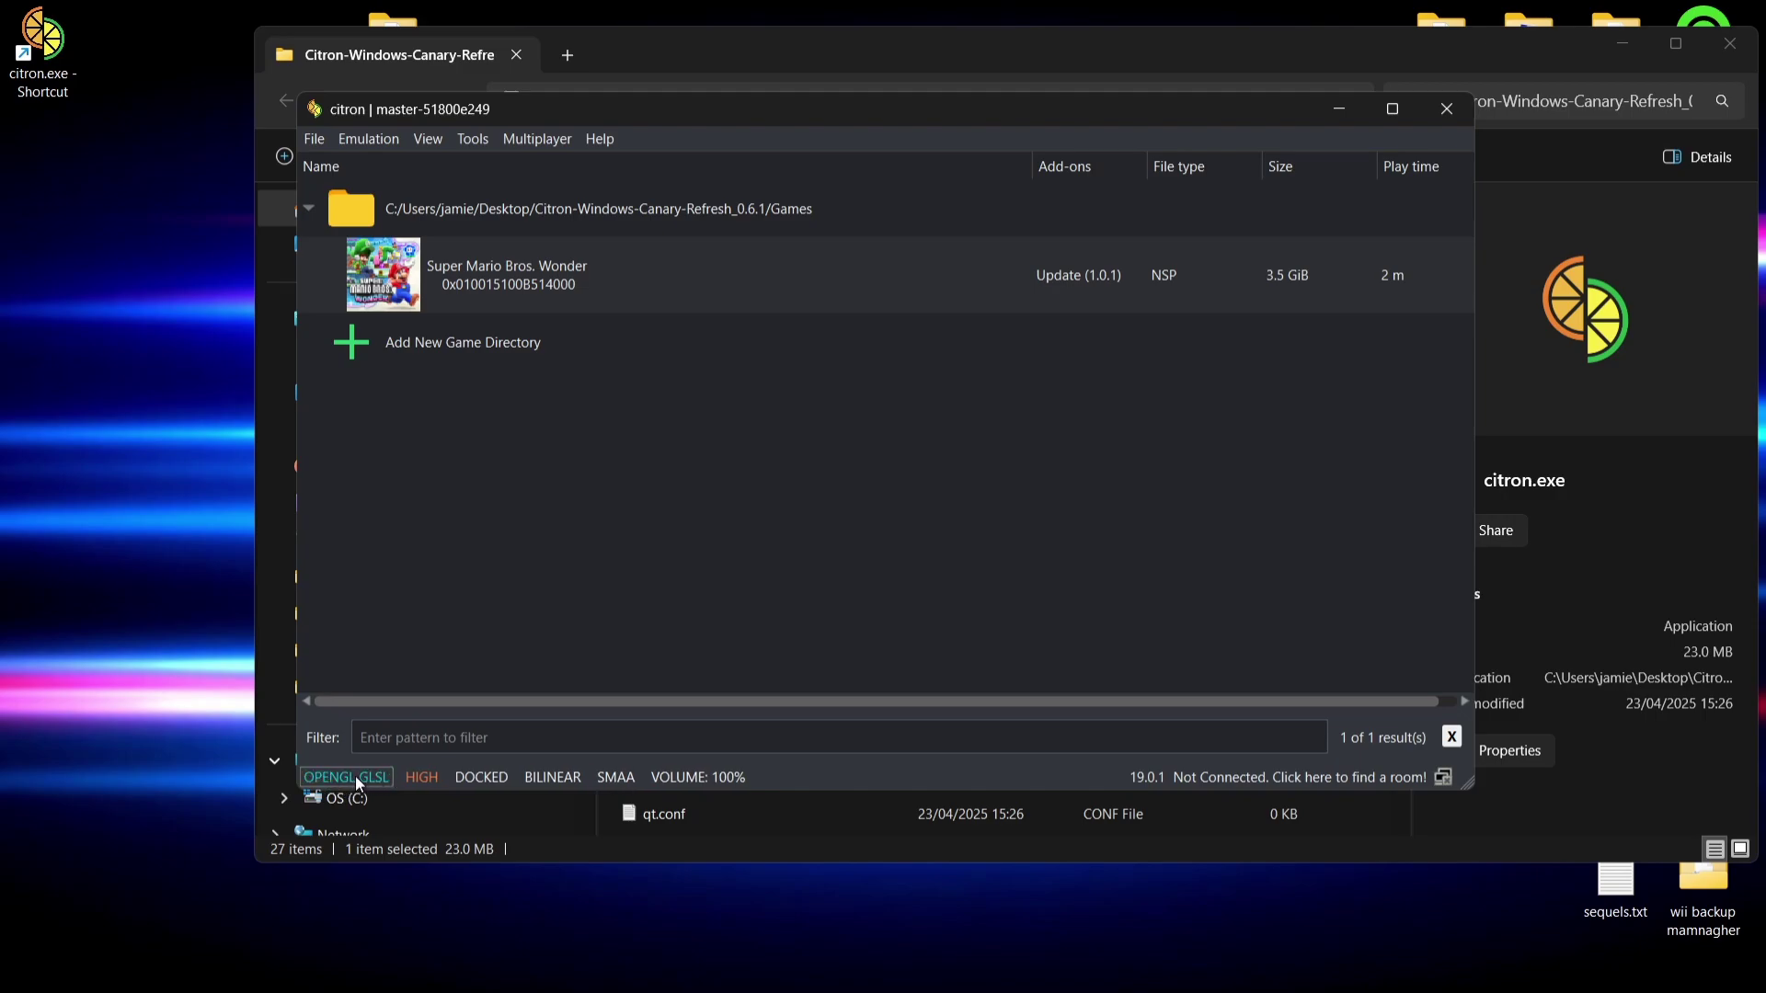
click(329, 774)
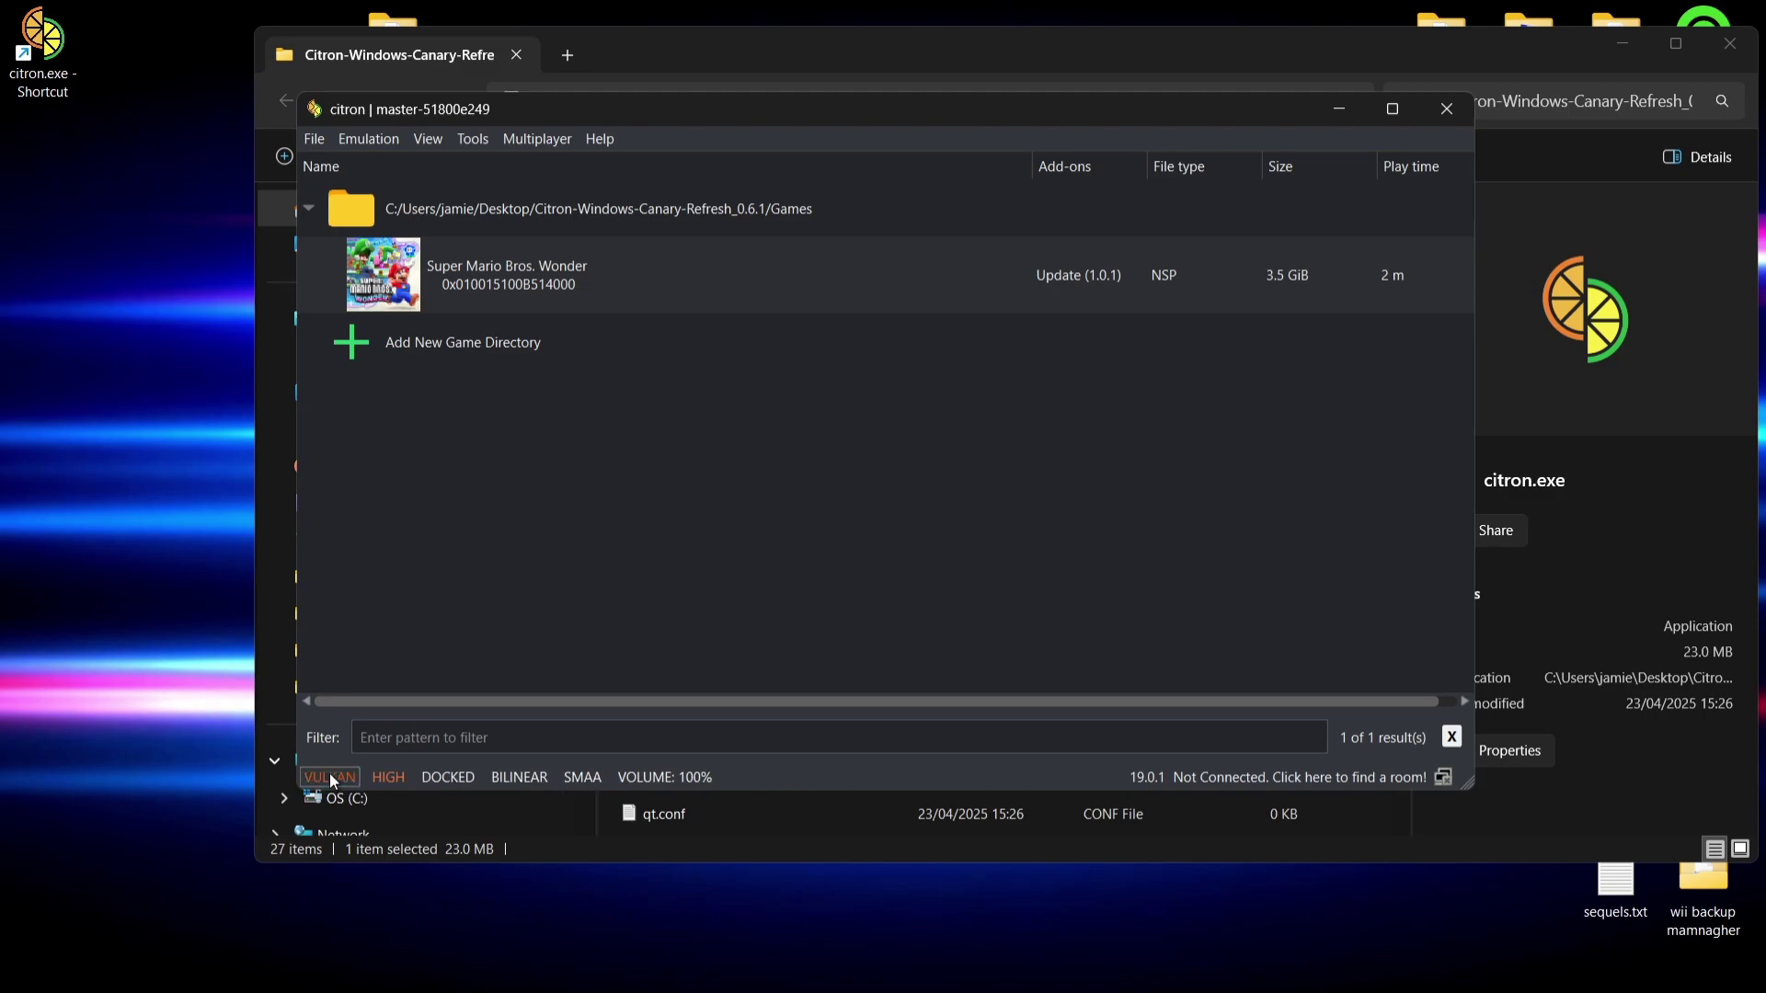
Toggle the console mode between Docked and Handheld, finishing on Handheld
click(440, 778)
click(465, 780)
click(460, 778)
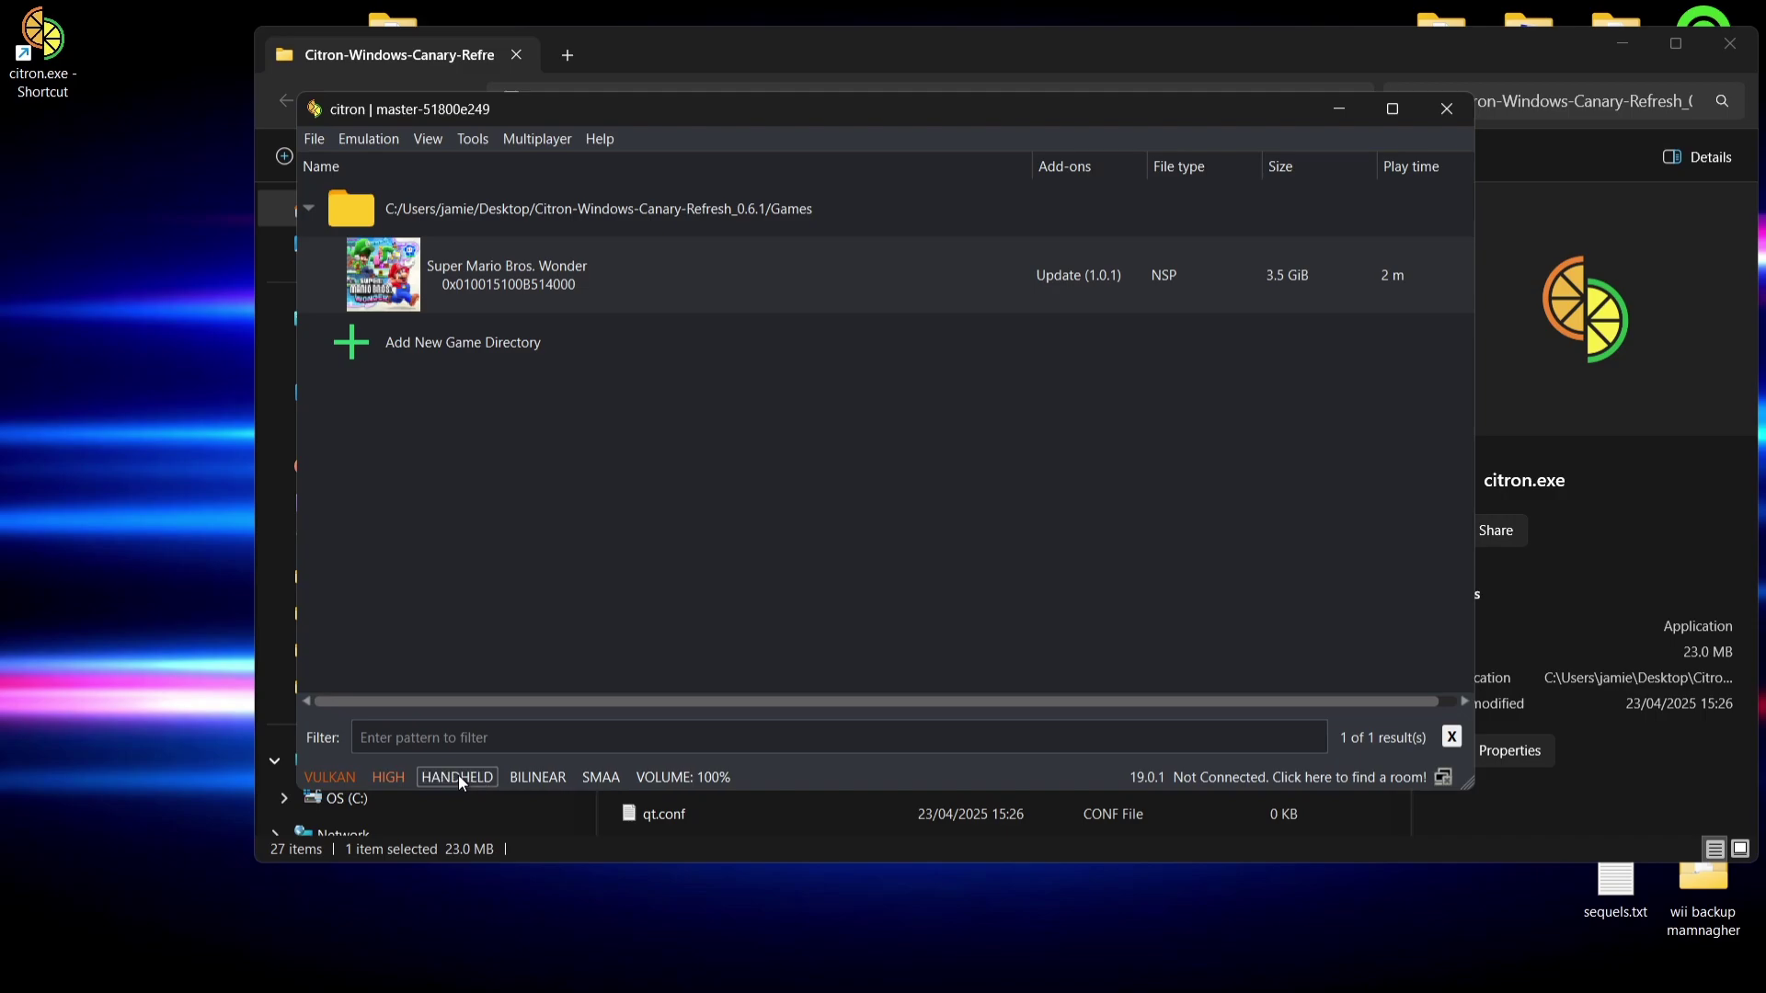
Cycle the anti-aliasing setting through its options, finishing on No AA
click(594, 779)
click(604, 777)
click(603, 776)
click(604, 777)
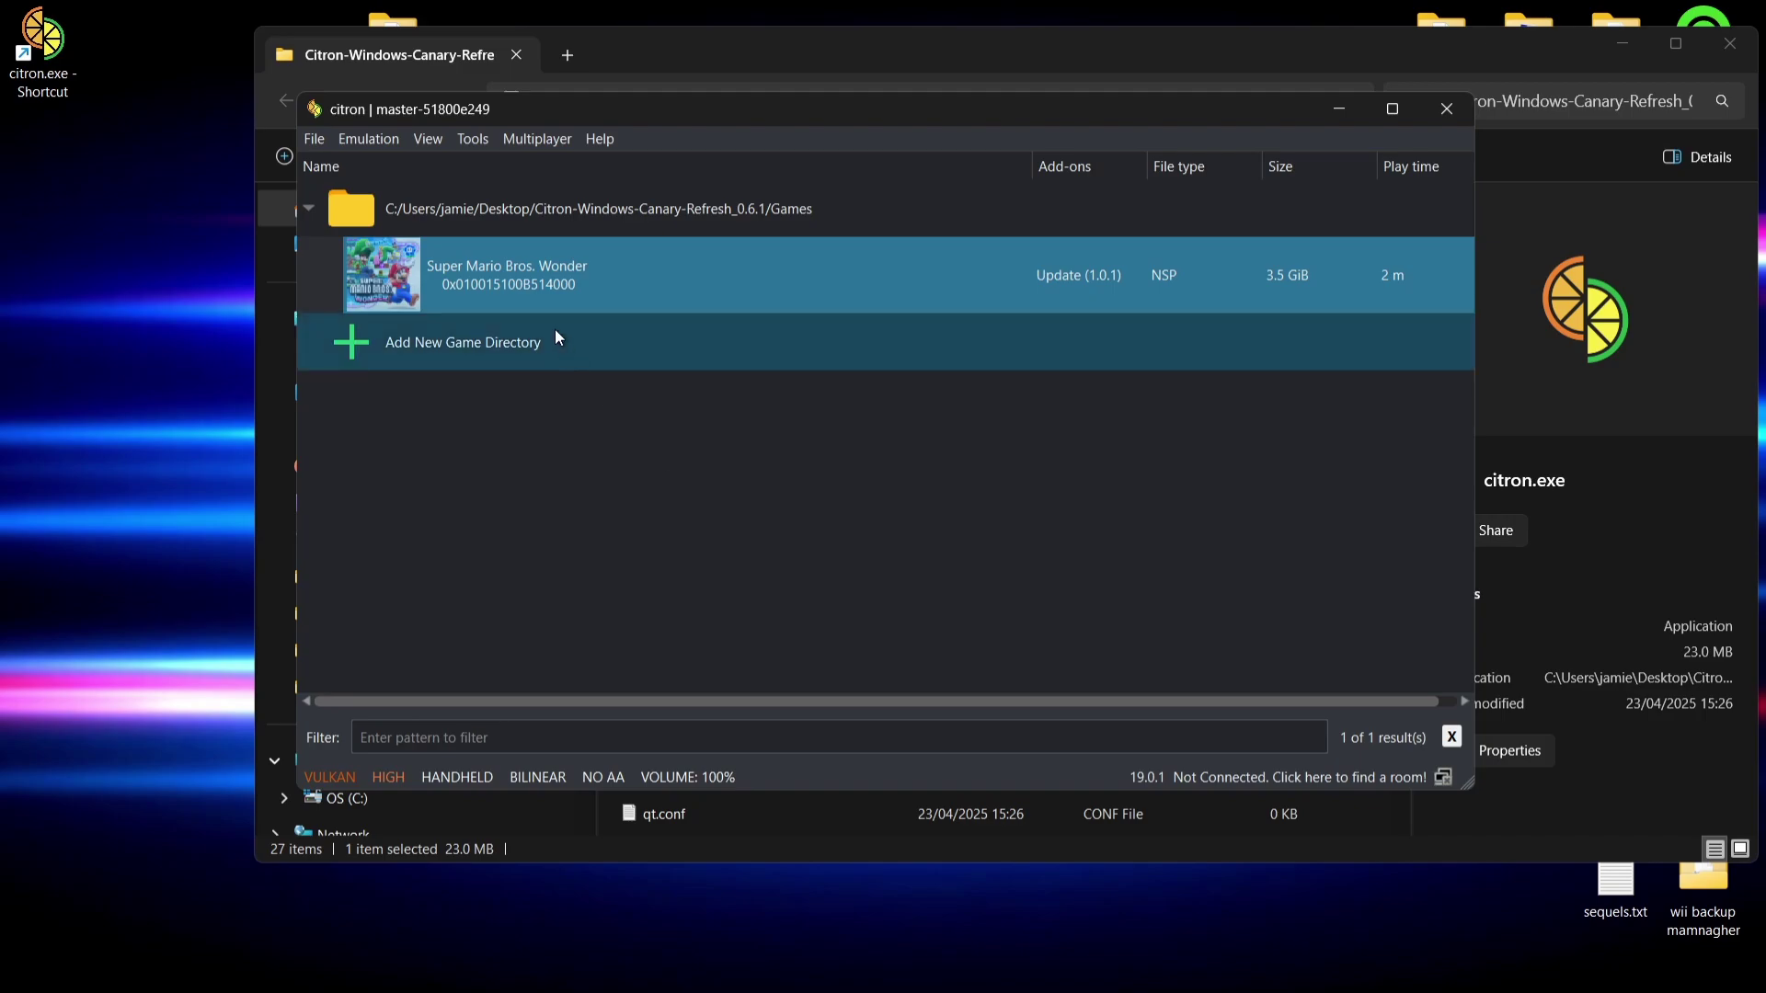
Remove the installed update from Super Mario Bros. Wonder and confirm the removal
right_click(524, 276)
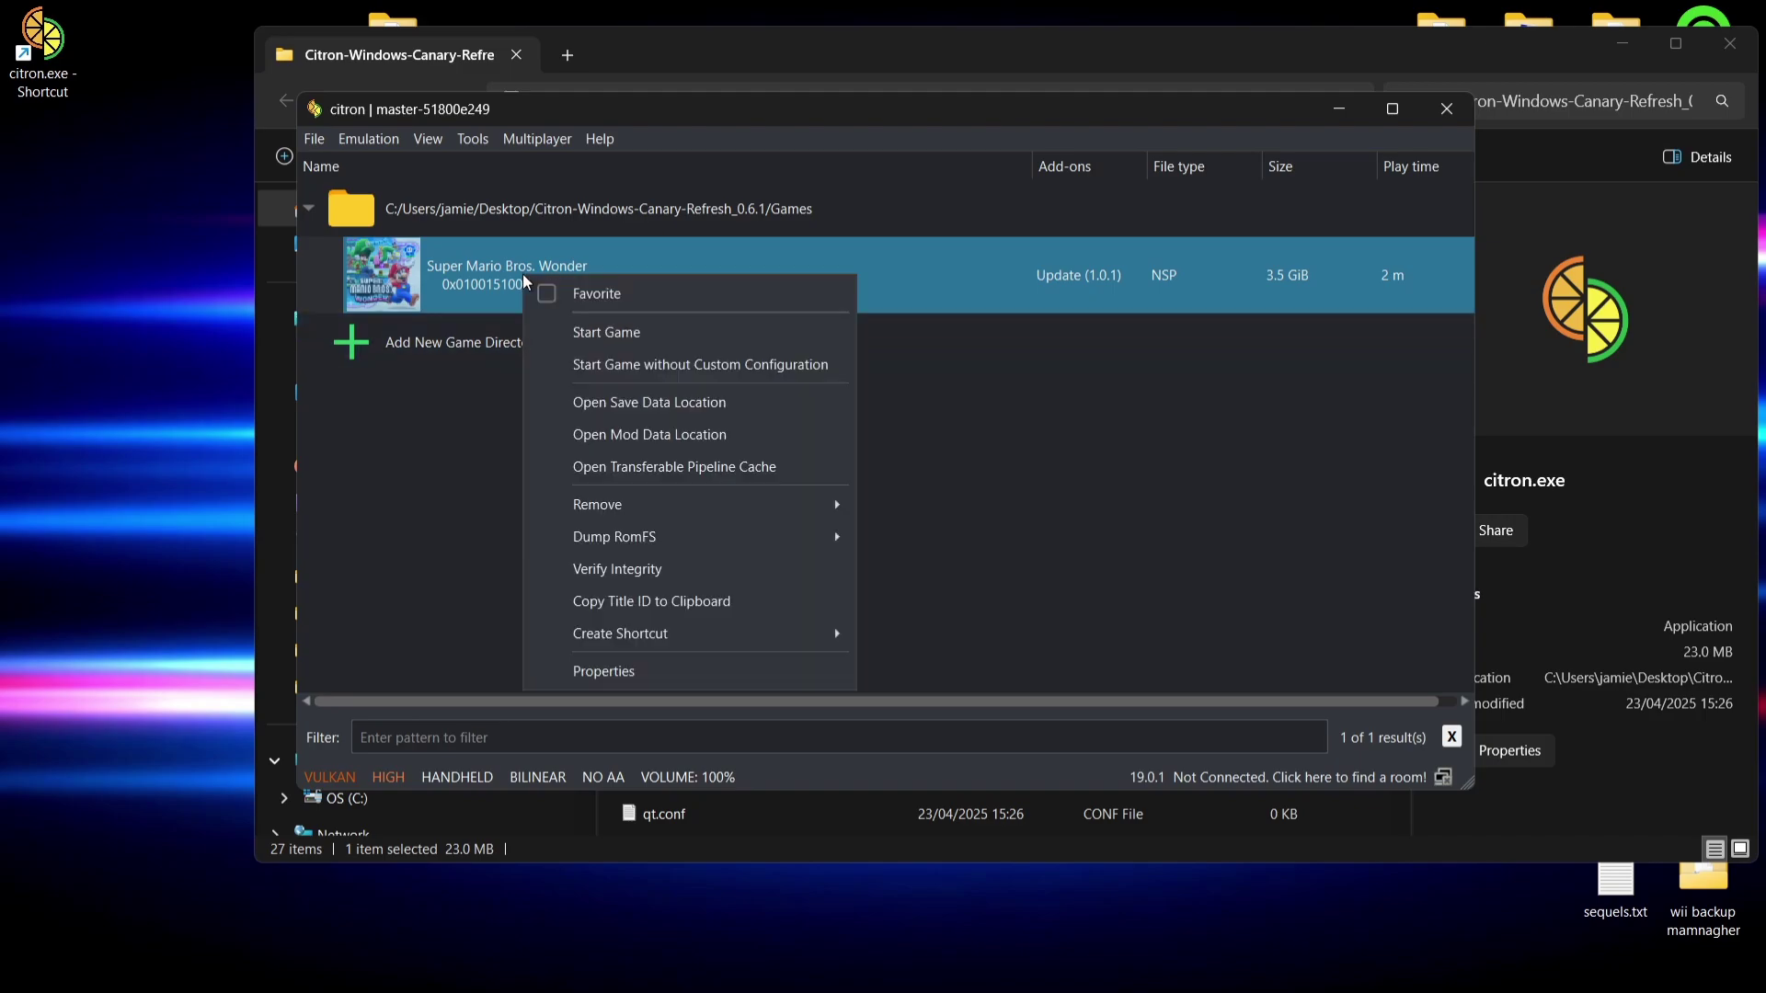
mouse_move(642, 506)
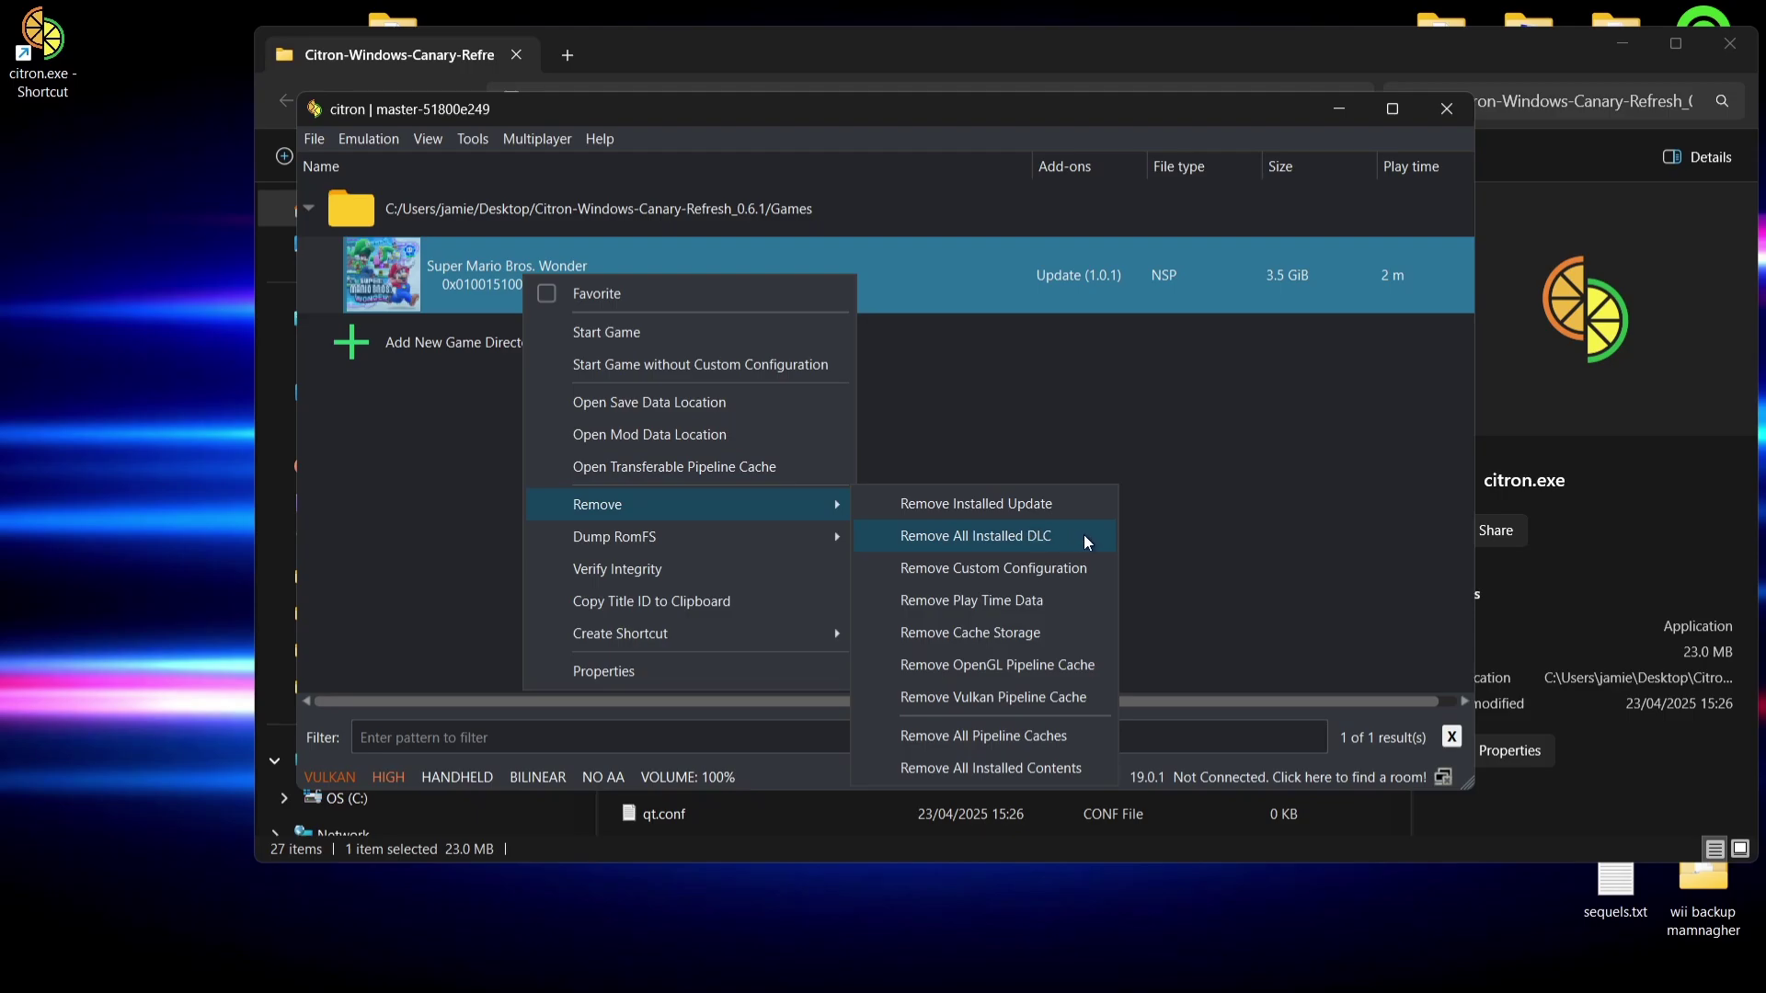
click(1023, 509)
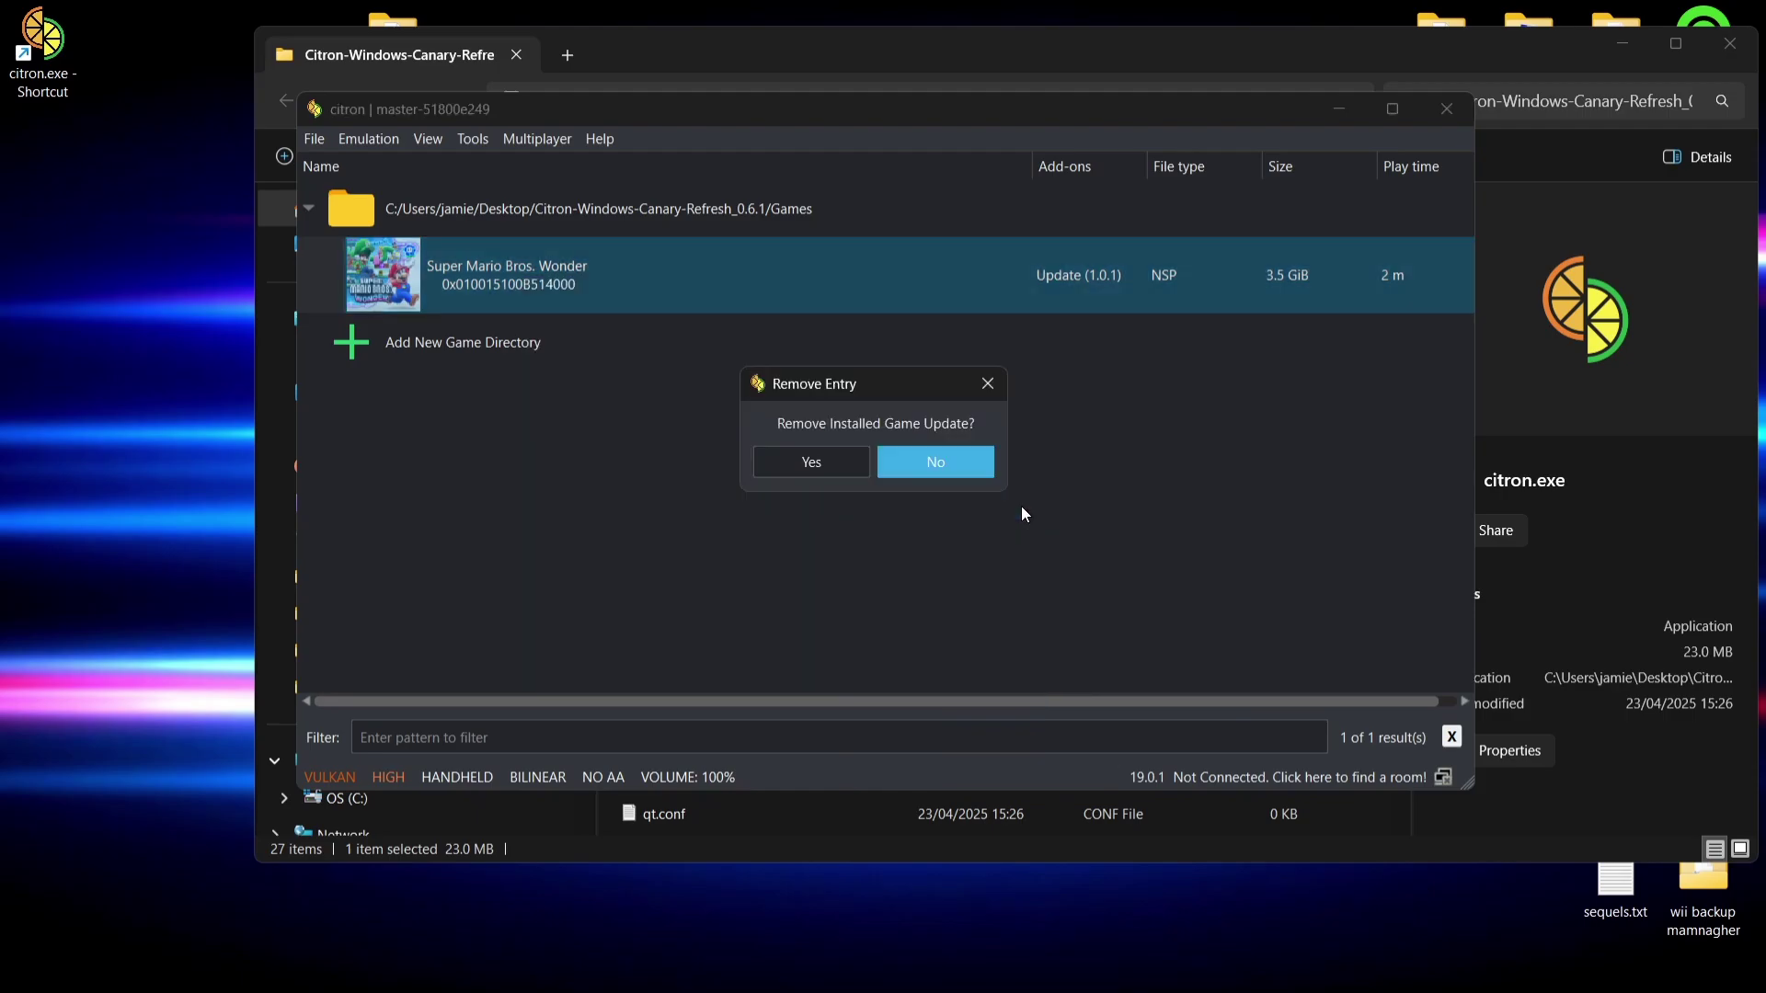
click(837, 461)
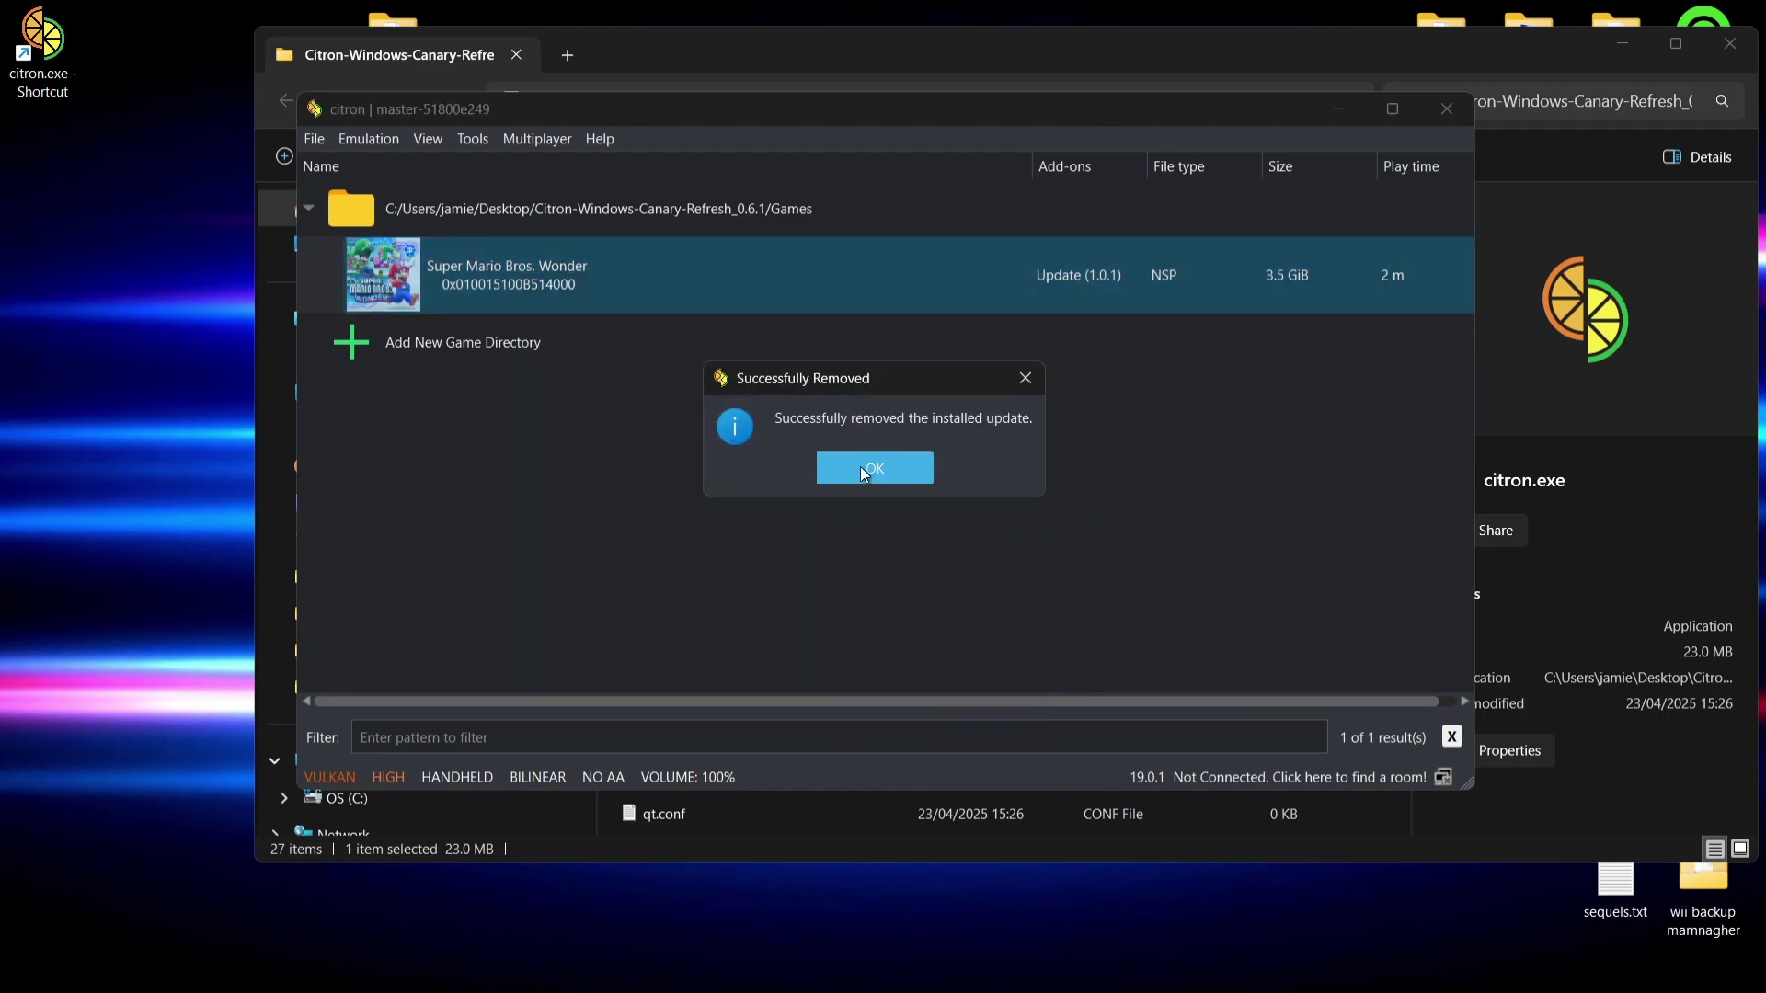
click(871, 471)
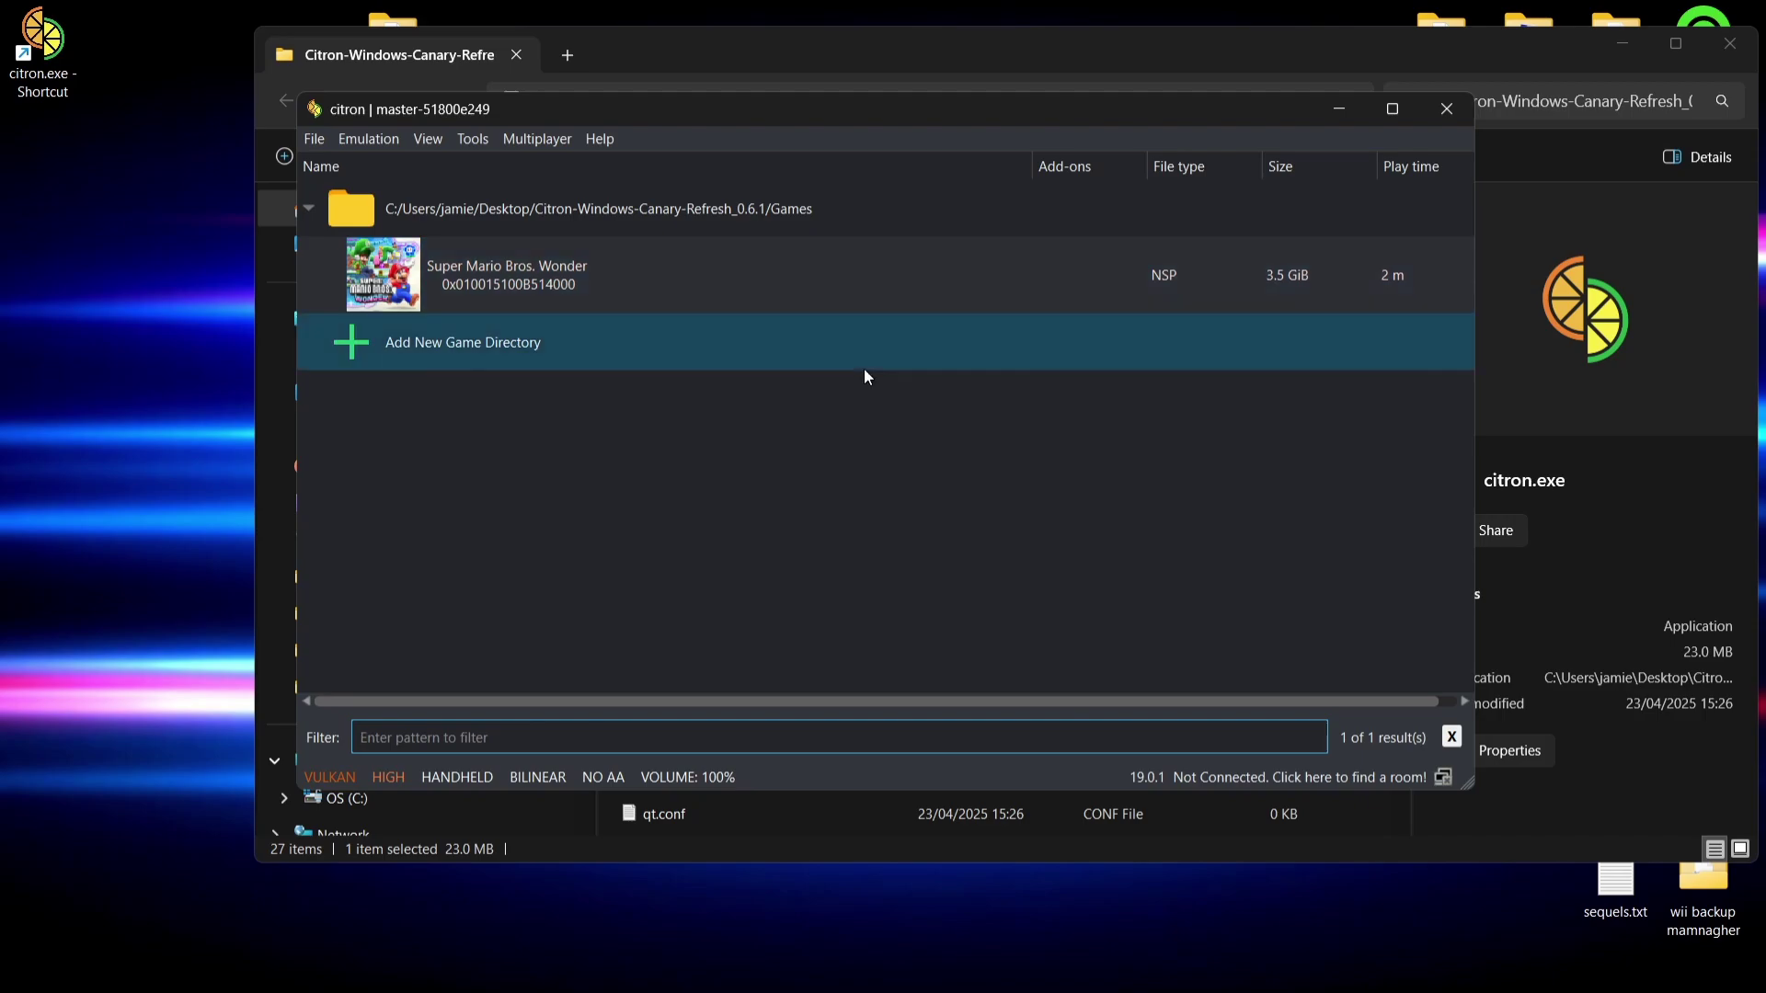
Create a desktop shortcut for Super Mario Bros. Wonder that launches the game in fullscreen
click(522, 291)
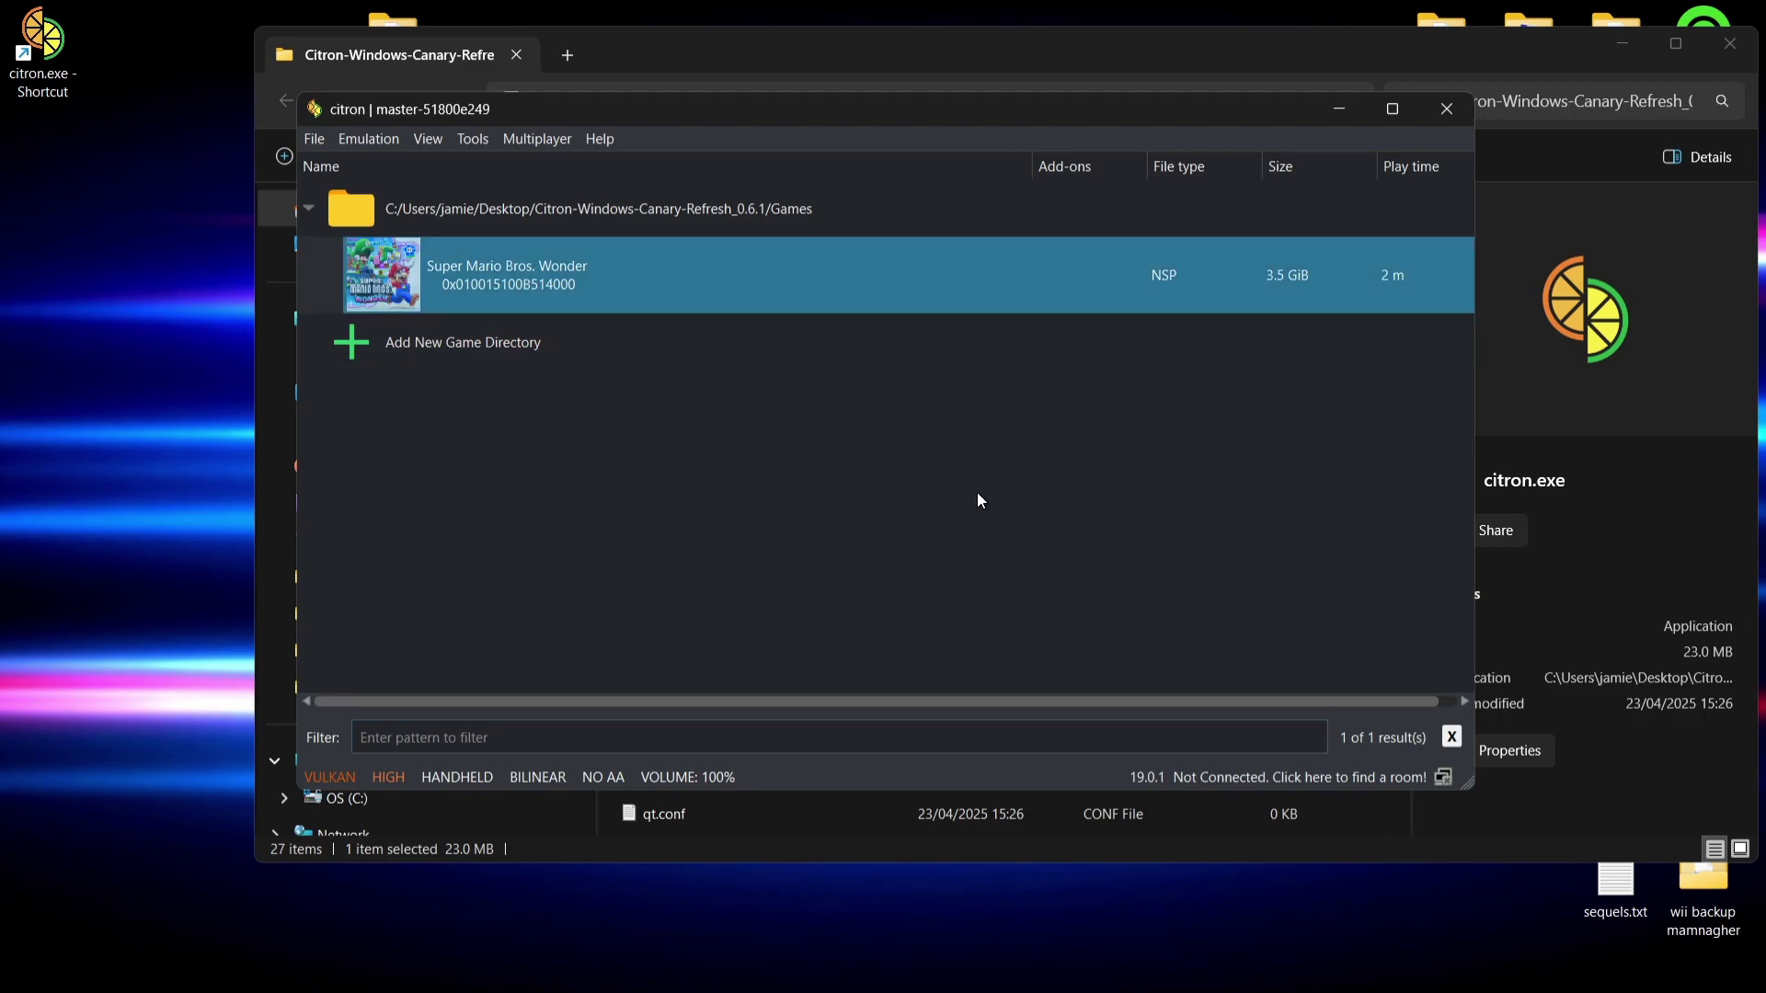
right_click(524, 279)
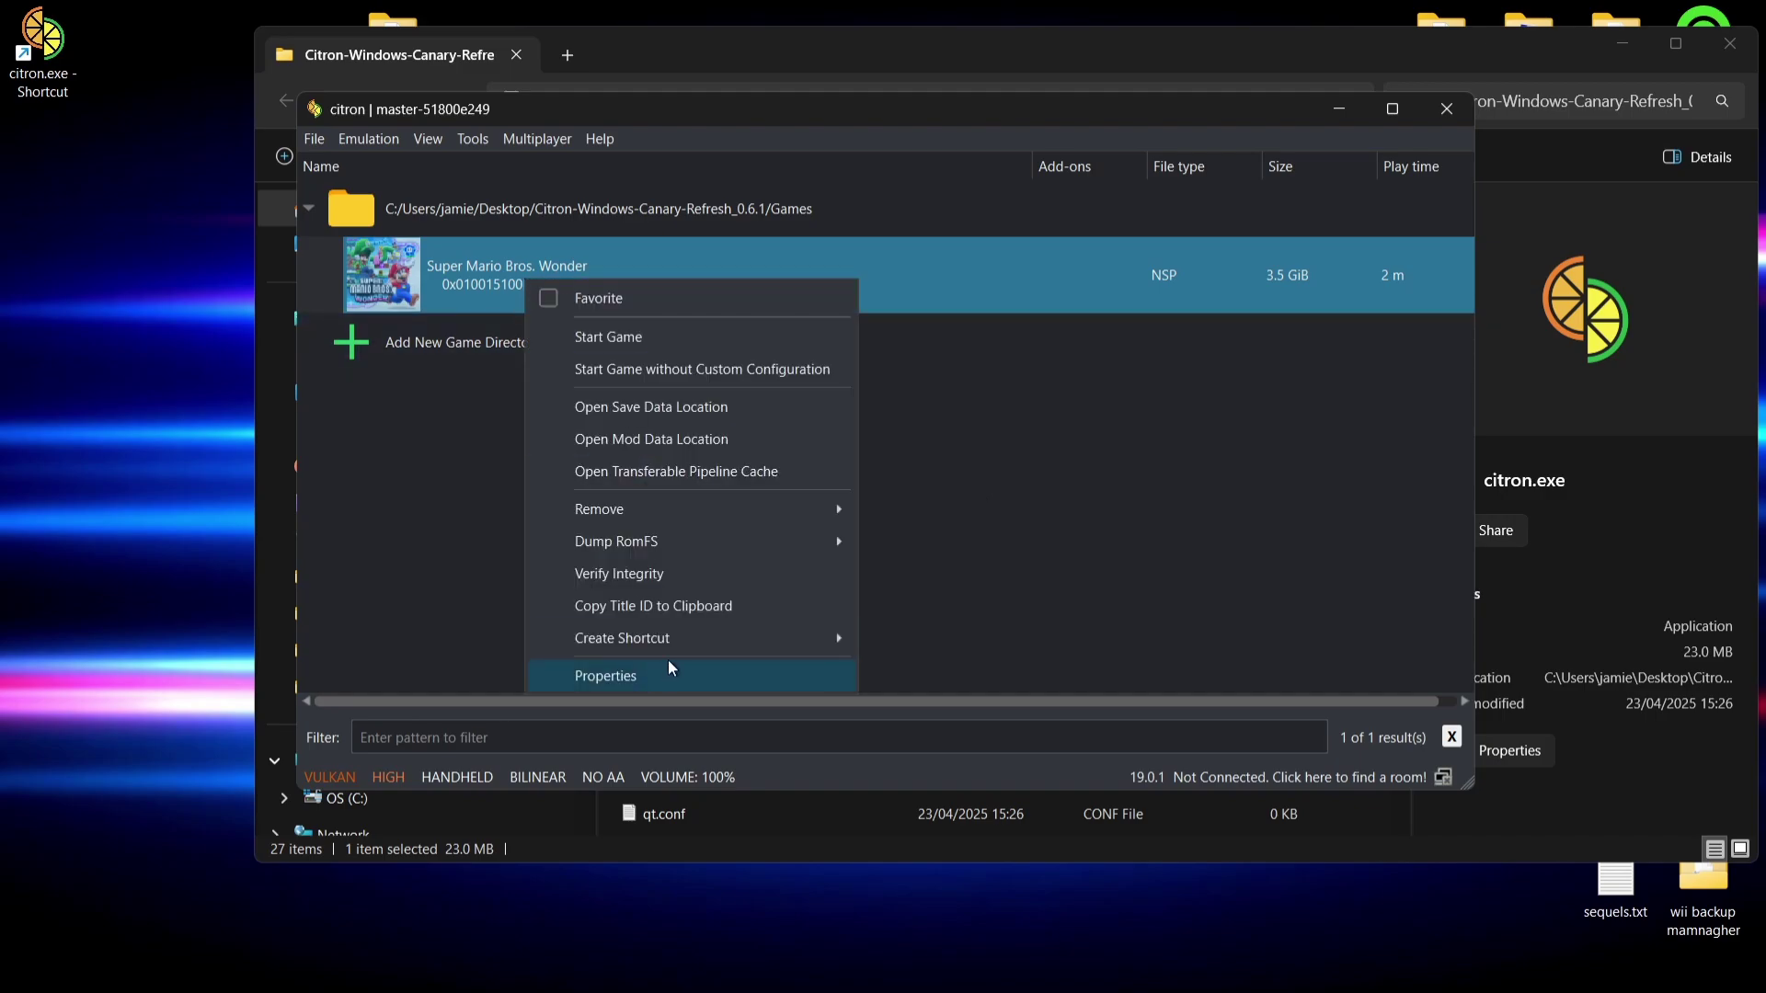
mouse_move(718, 639)
click(946, 647)
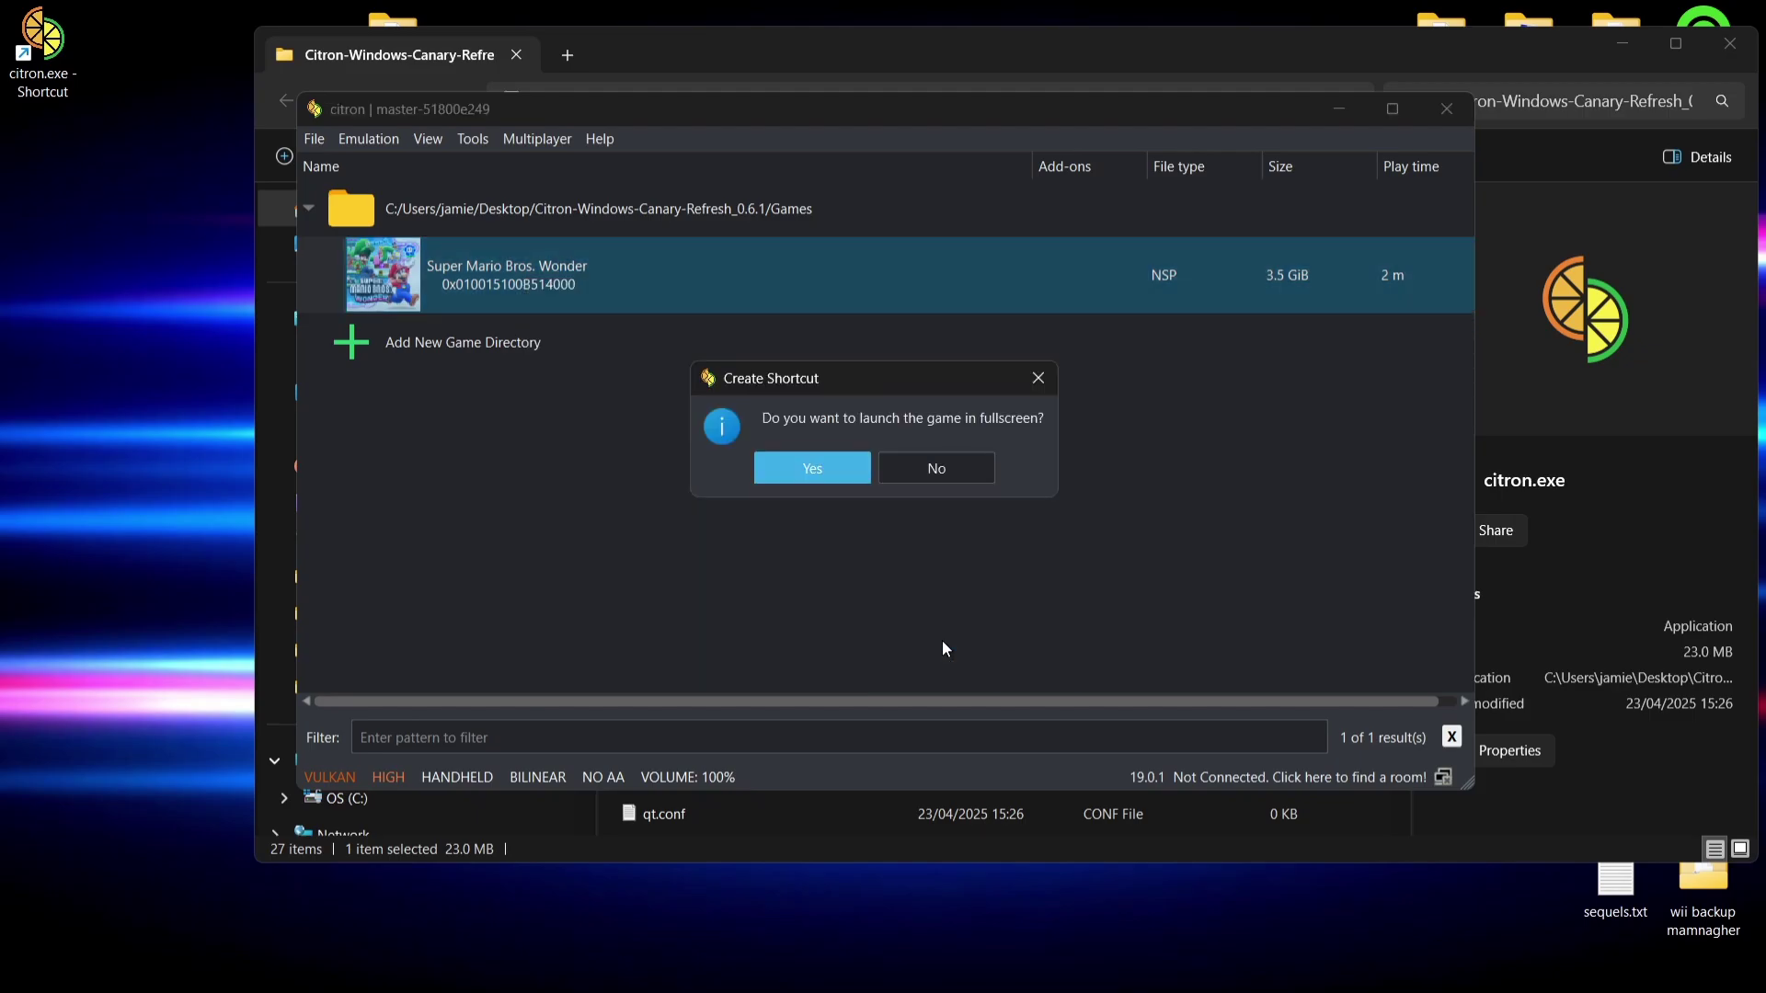
click(813, 469)
click(819, 471)
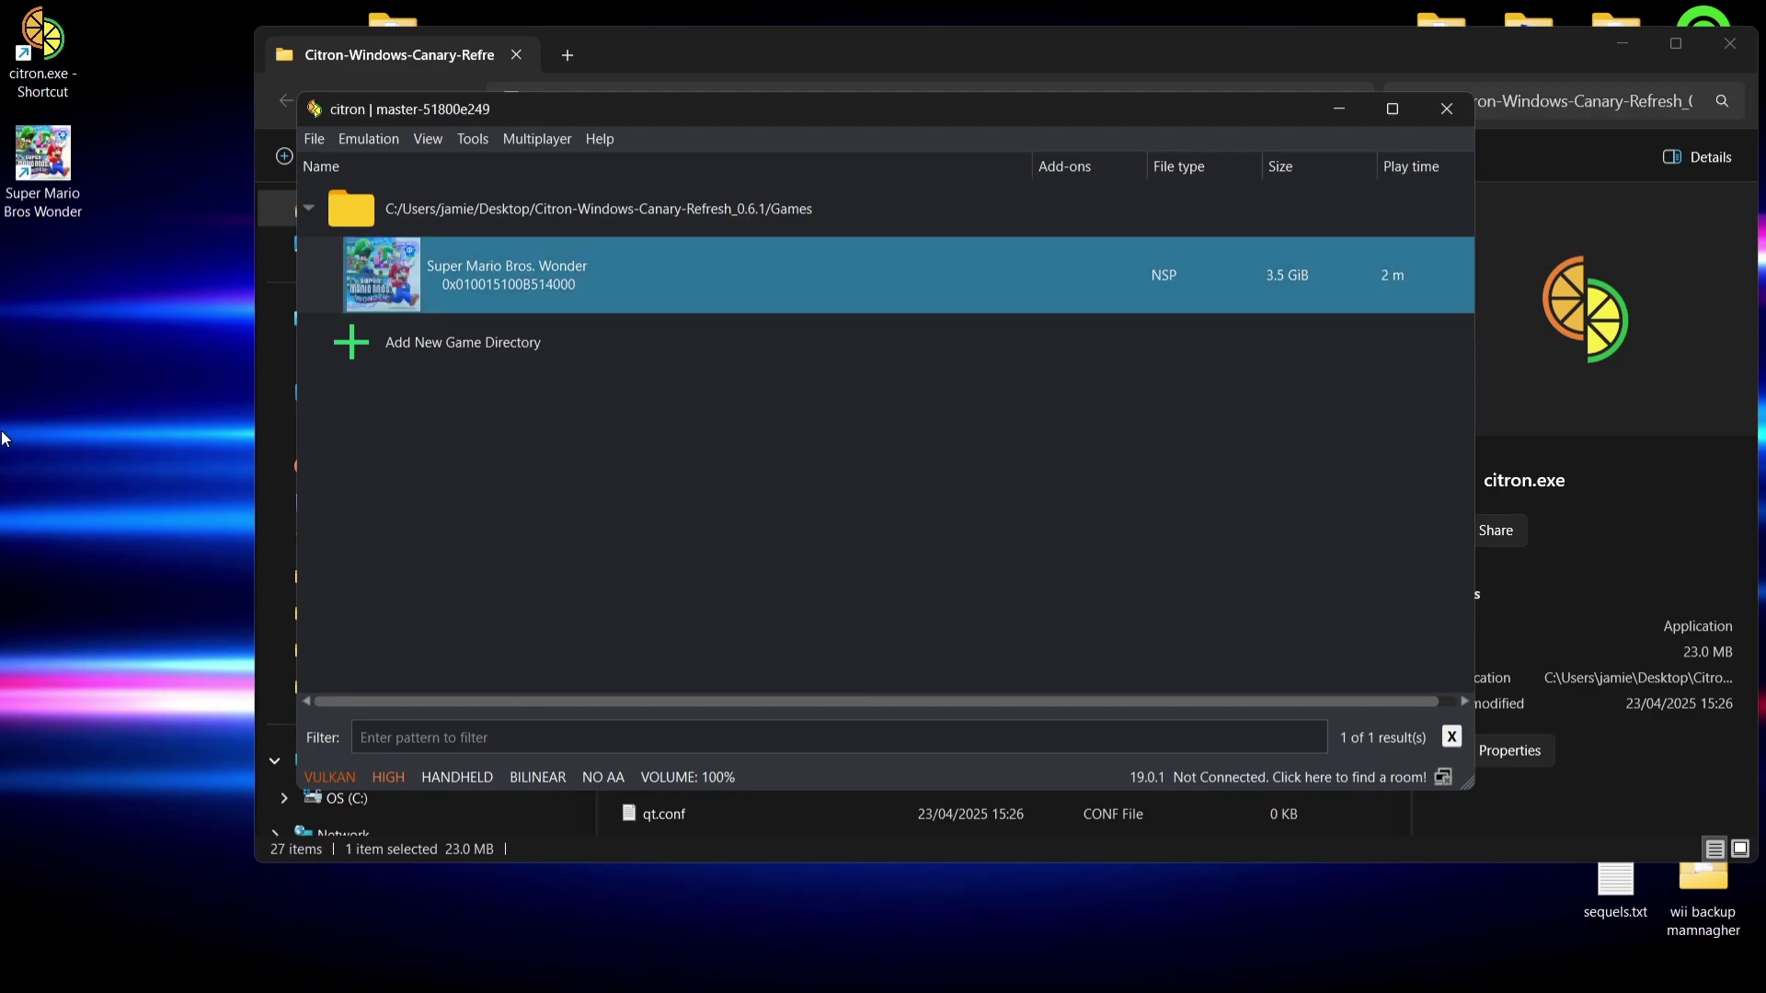
Close the emulator and the Citron folder window, and launch Super Mario Bros. Wonder from its desktop shortcut
click(1458, 106)
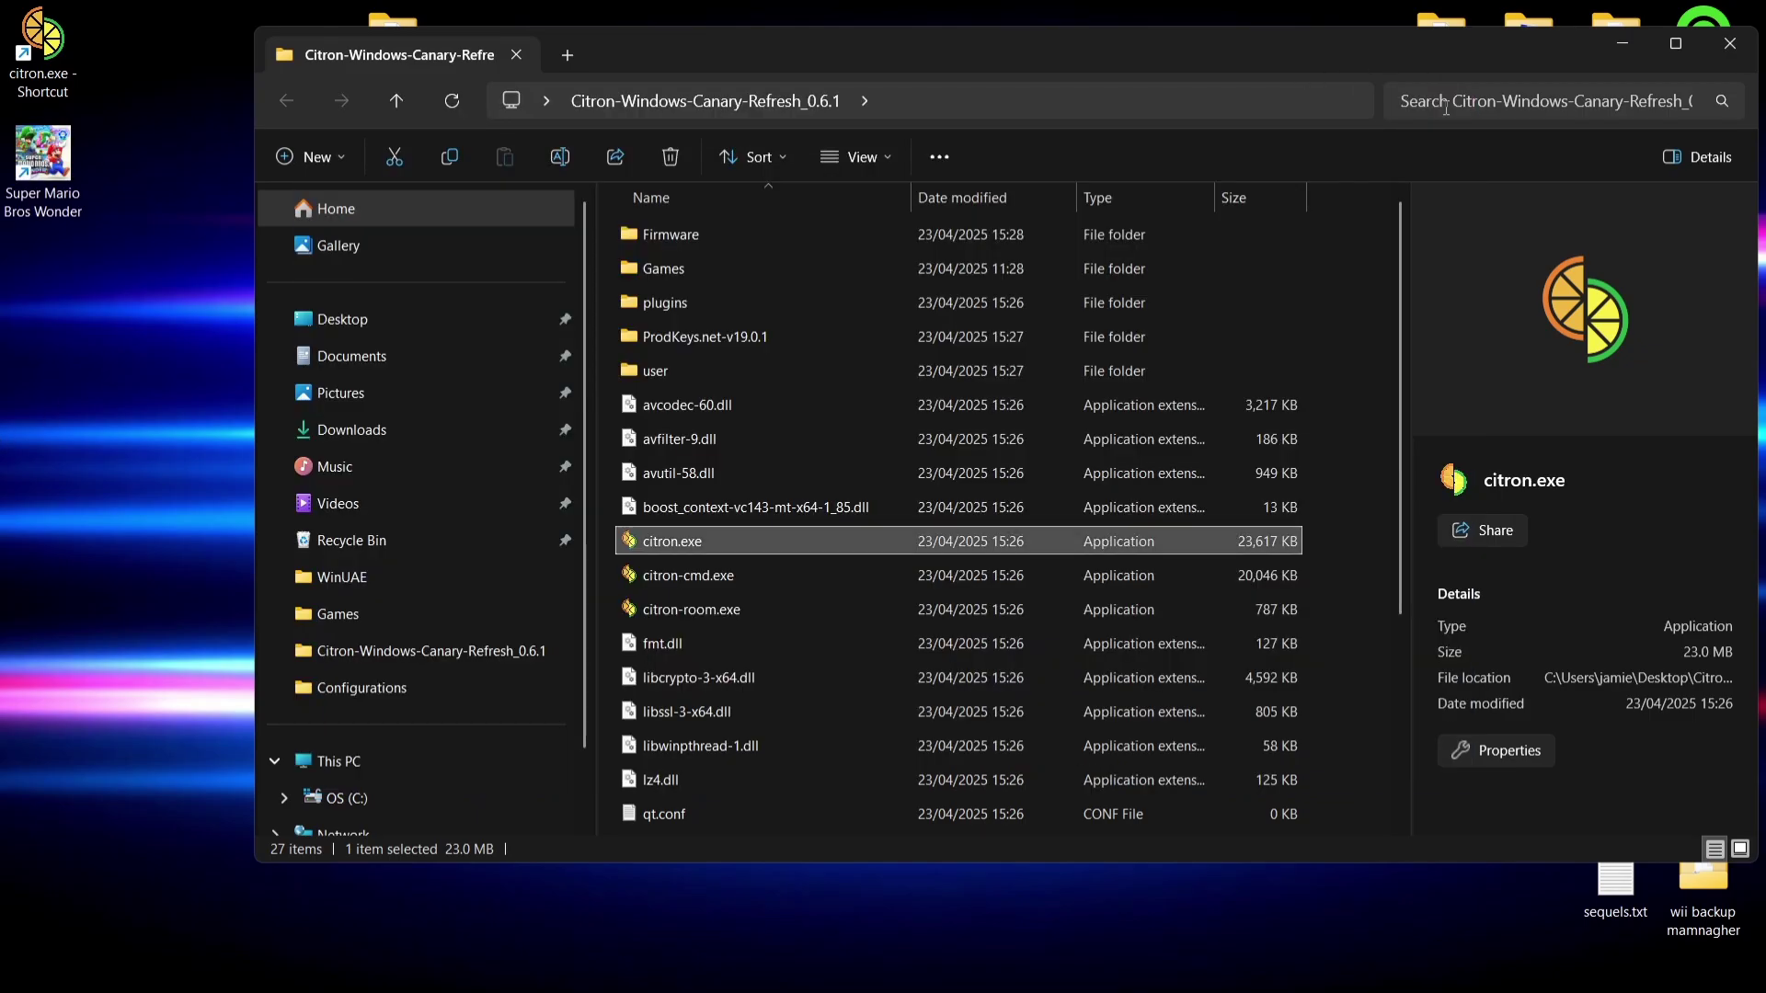
click(1730, 44)
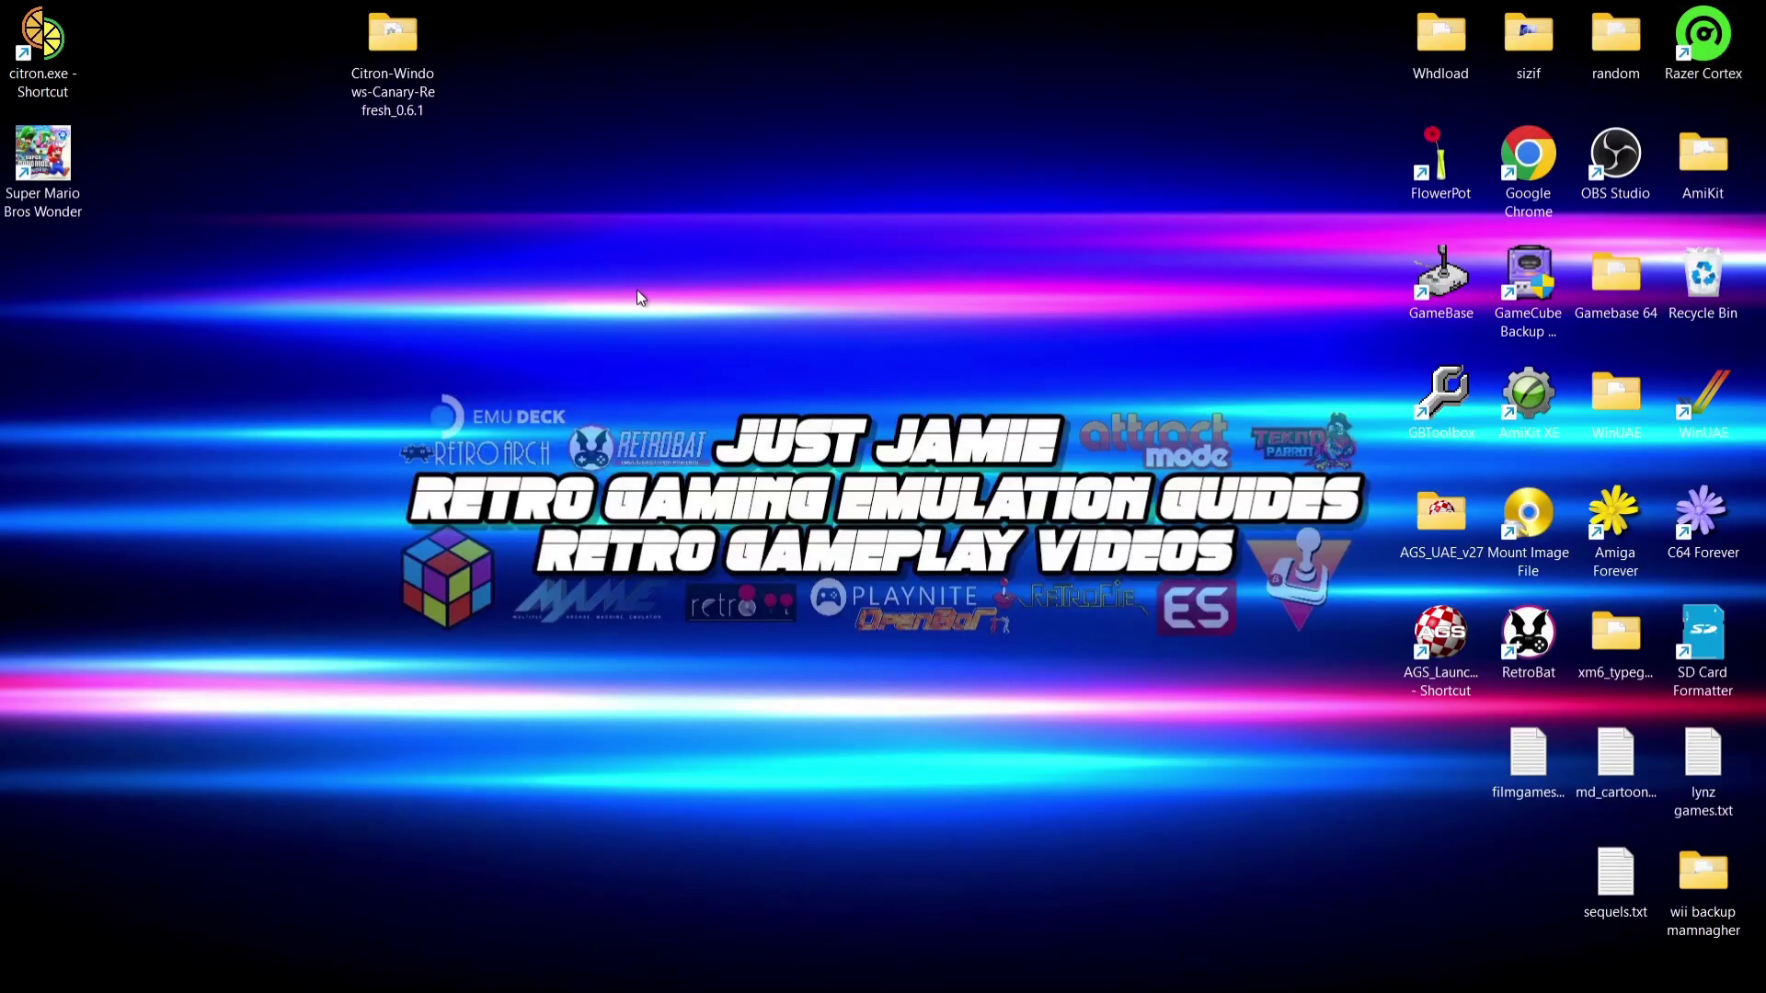
double_click(39, 175)
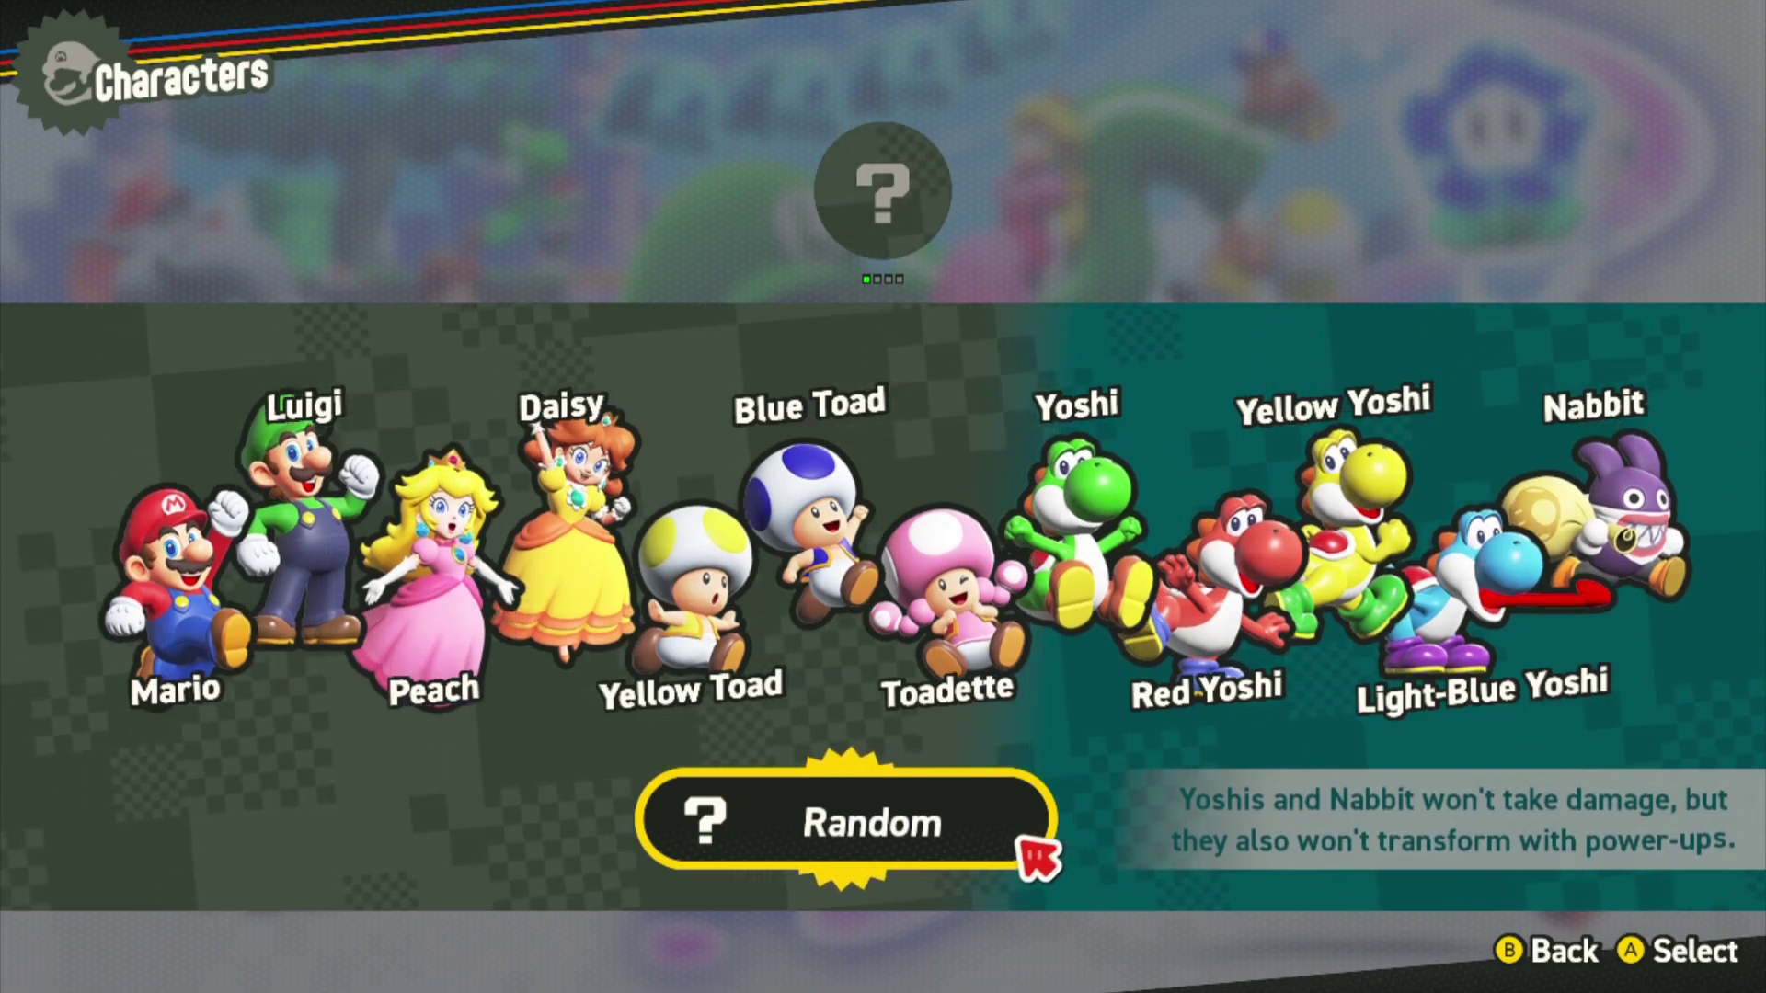
Choose Blue Toad as the character and play the start of the level, running and jumping past the first blocks
key(Up)
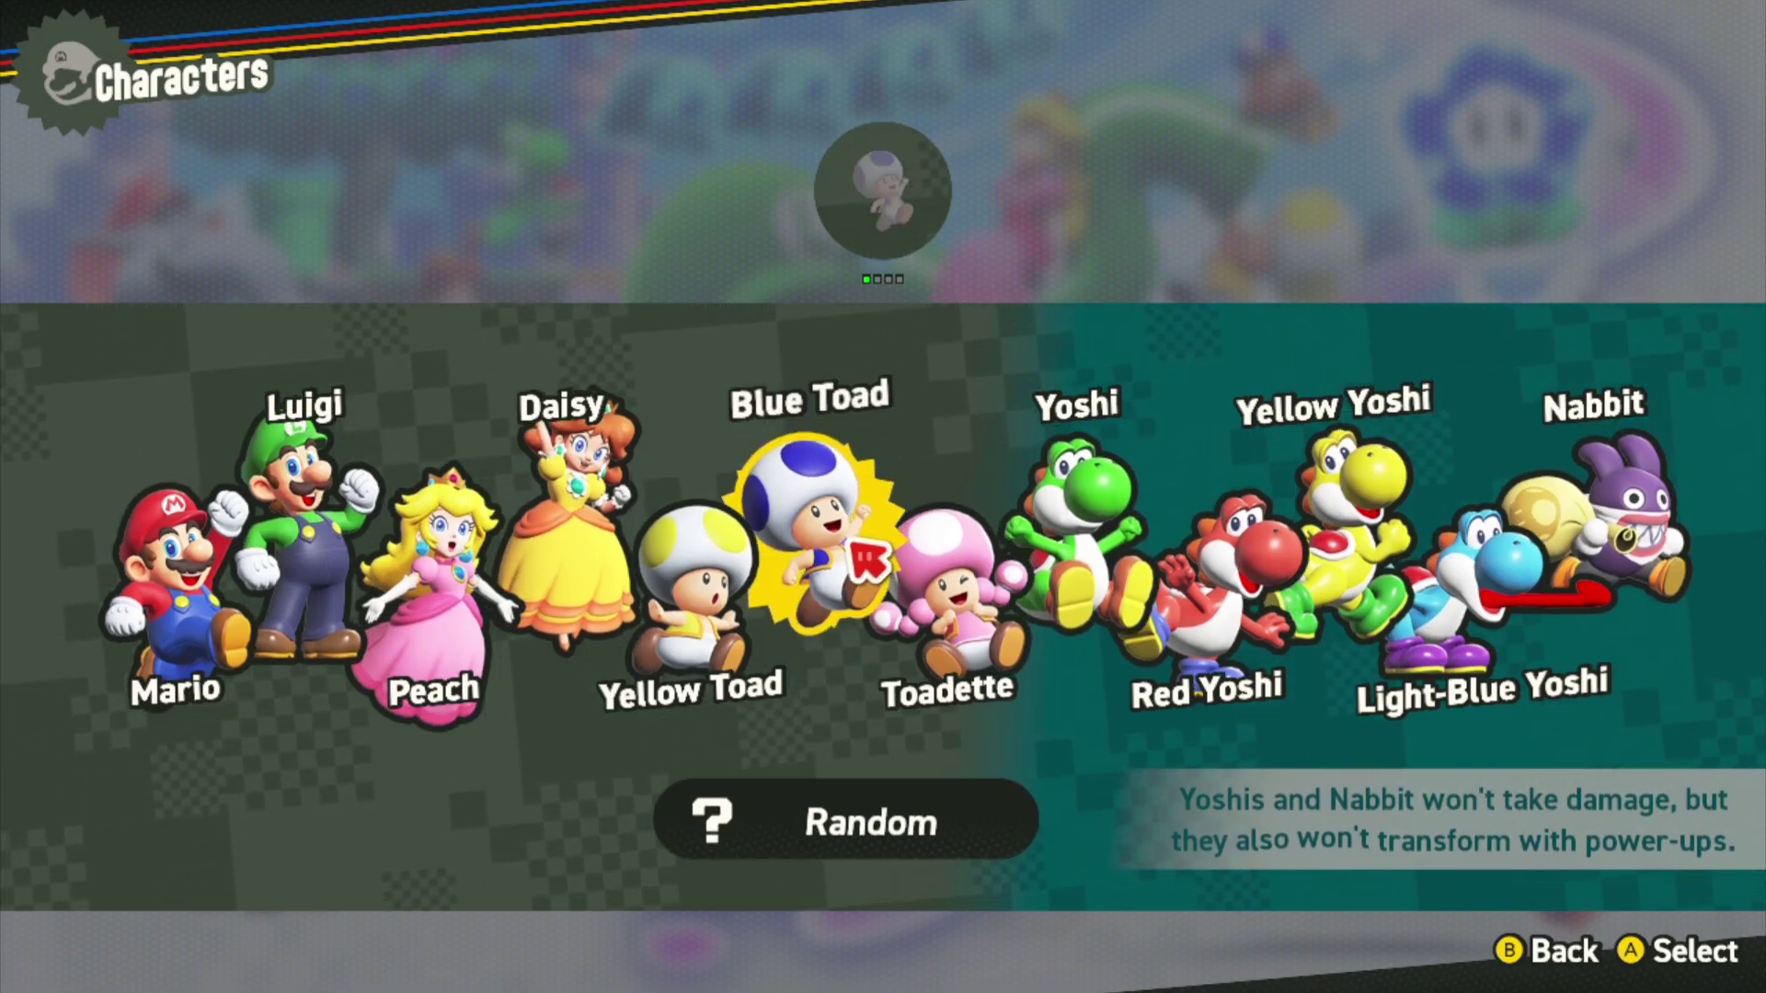
key(Return)
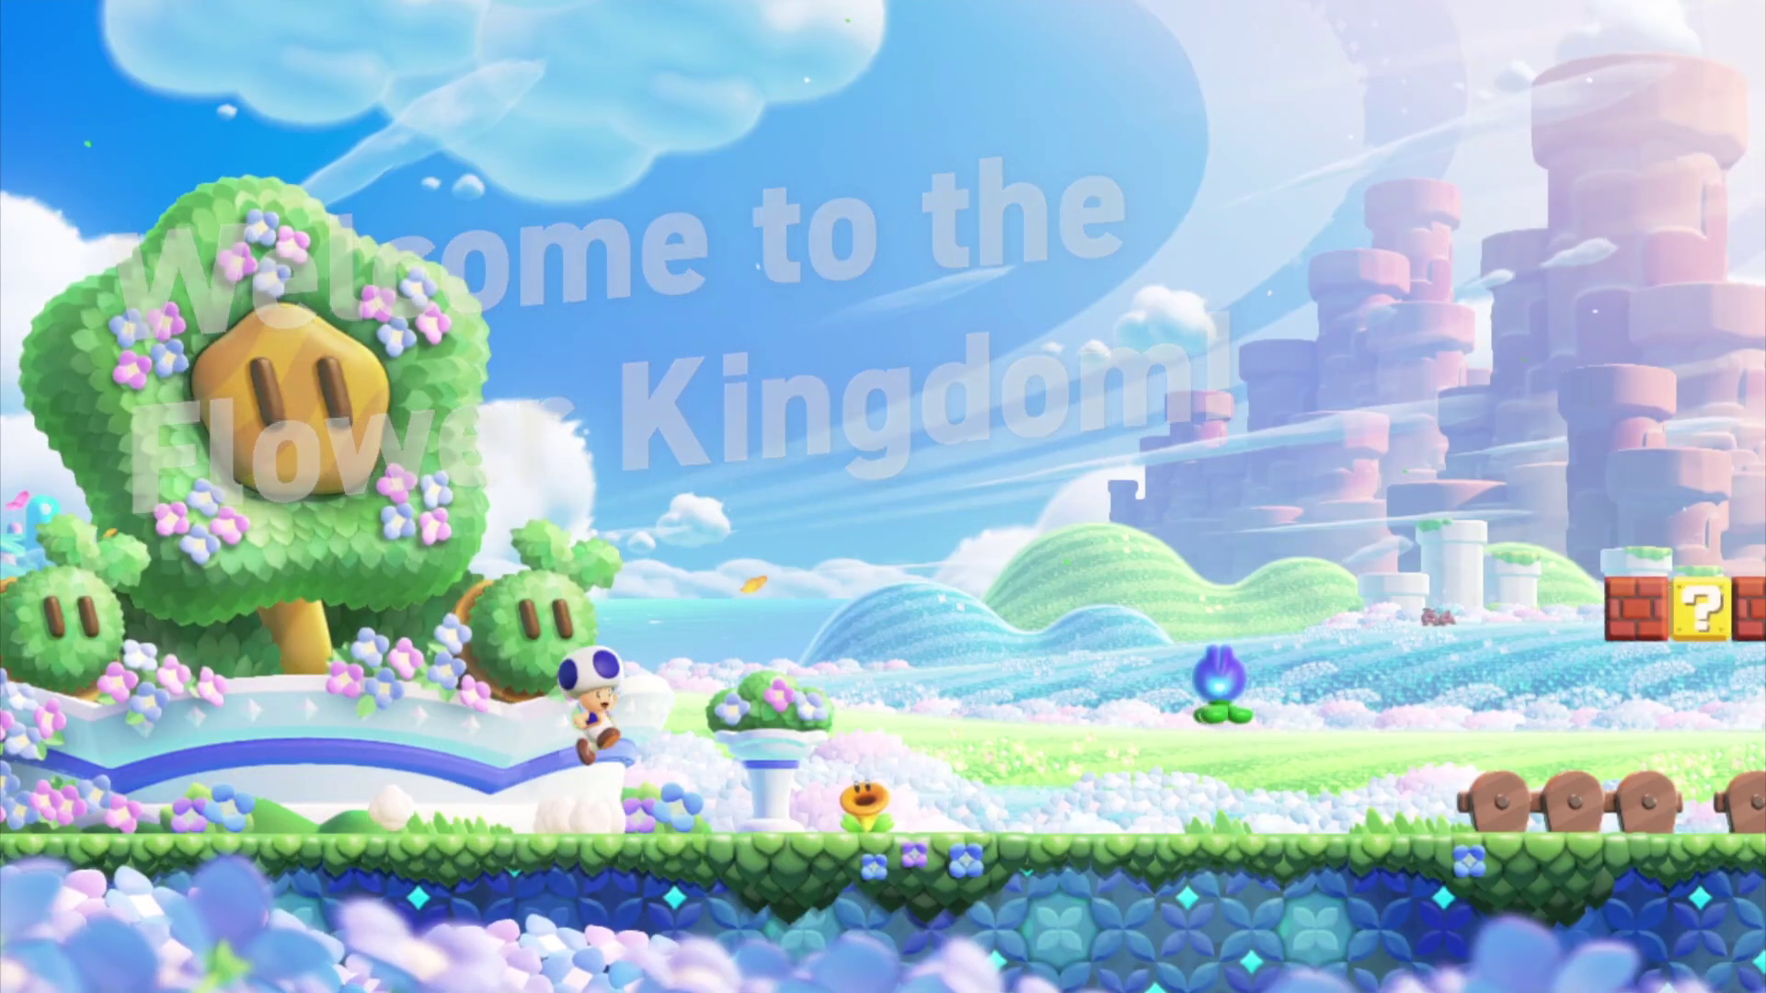
key(Right)
key(z)
key(z)
key(z)
key(Right)
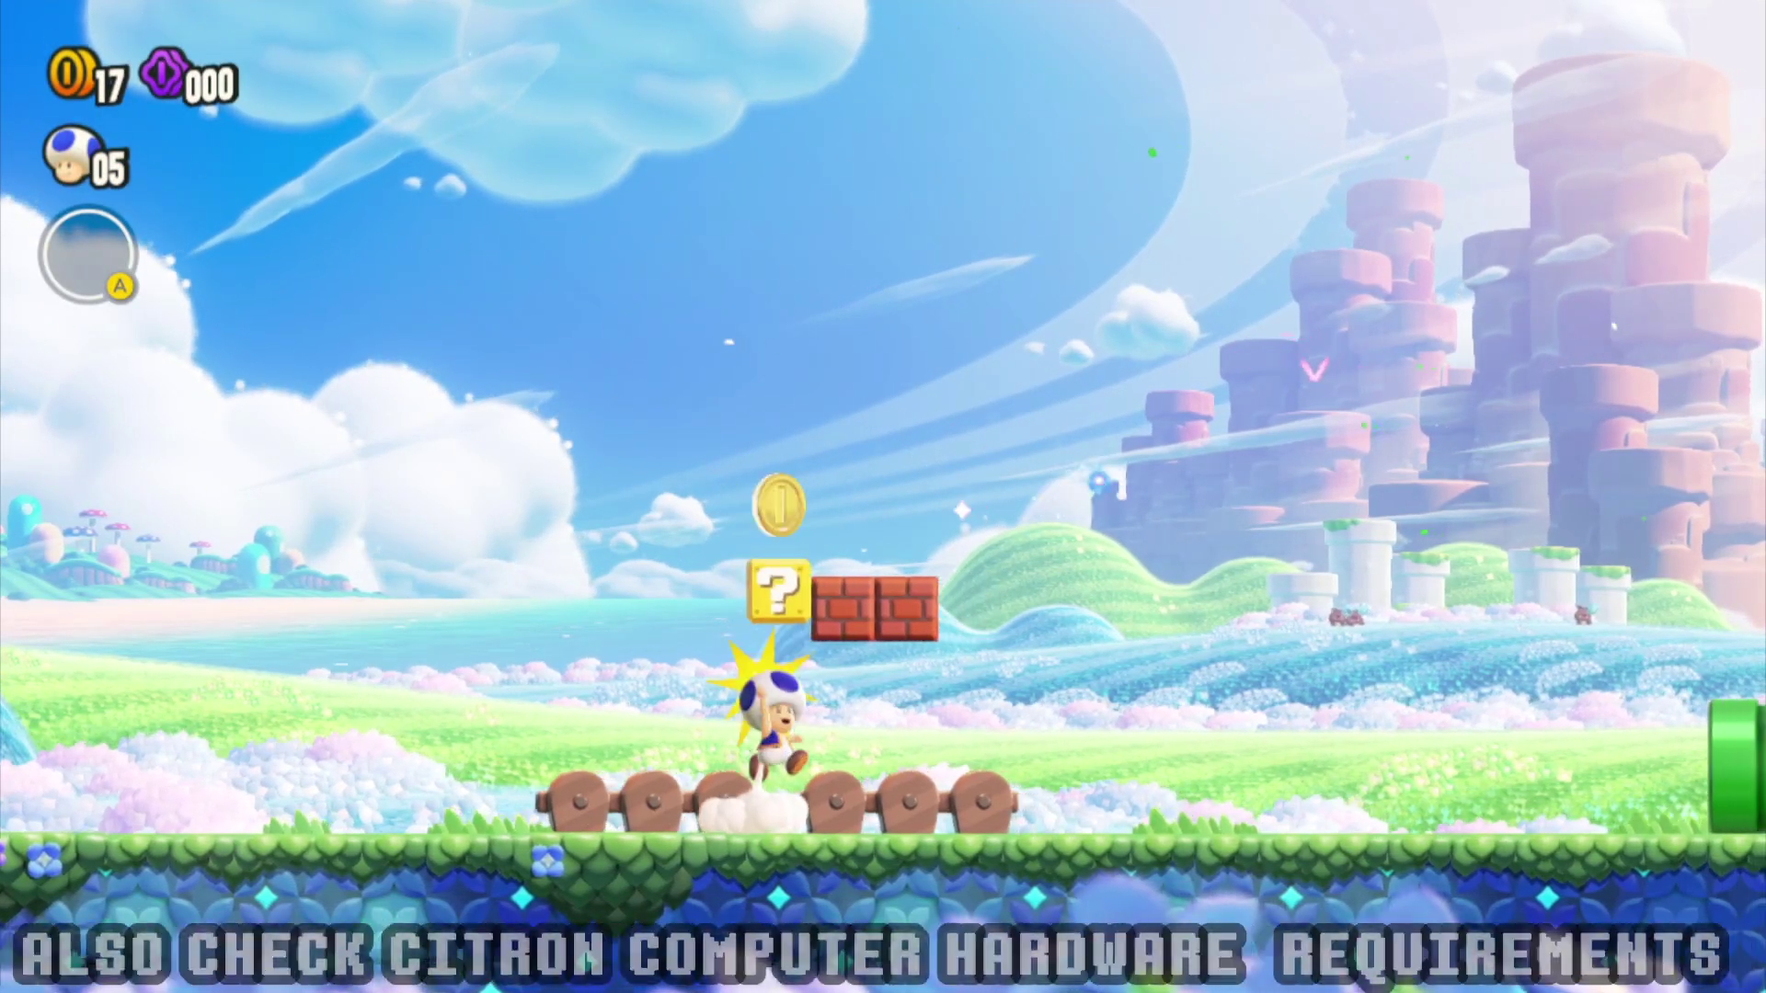
key(z)
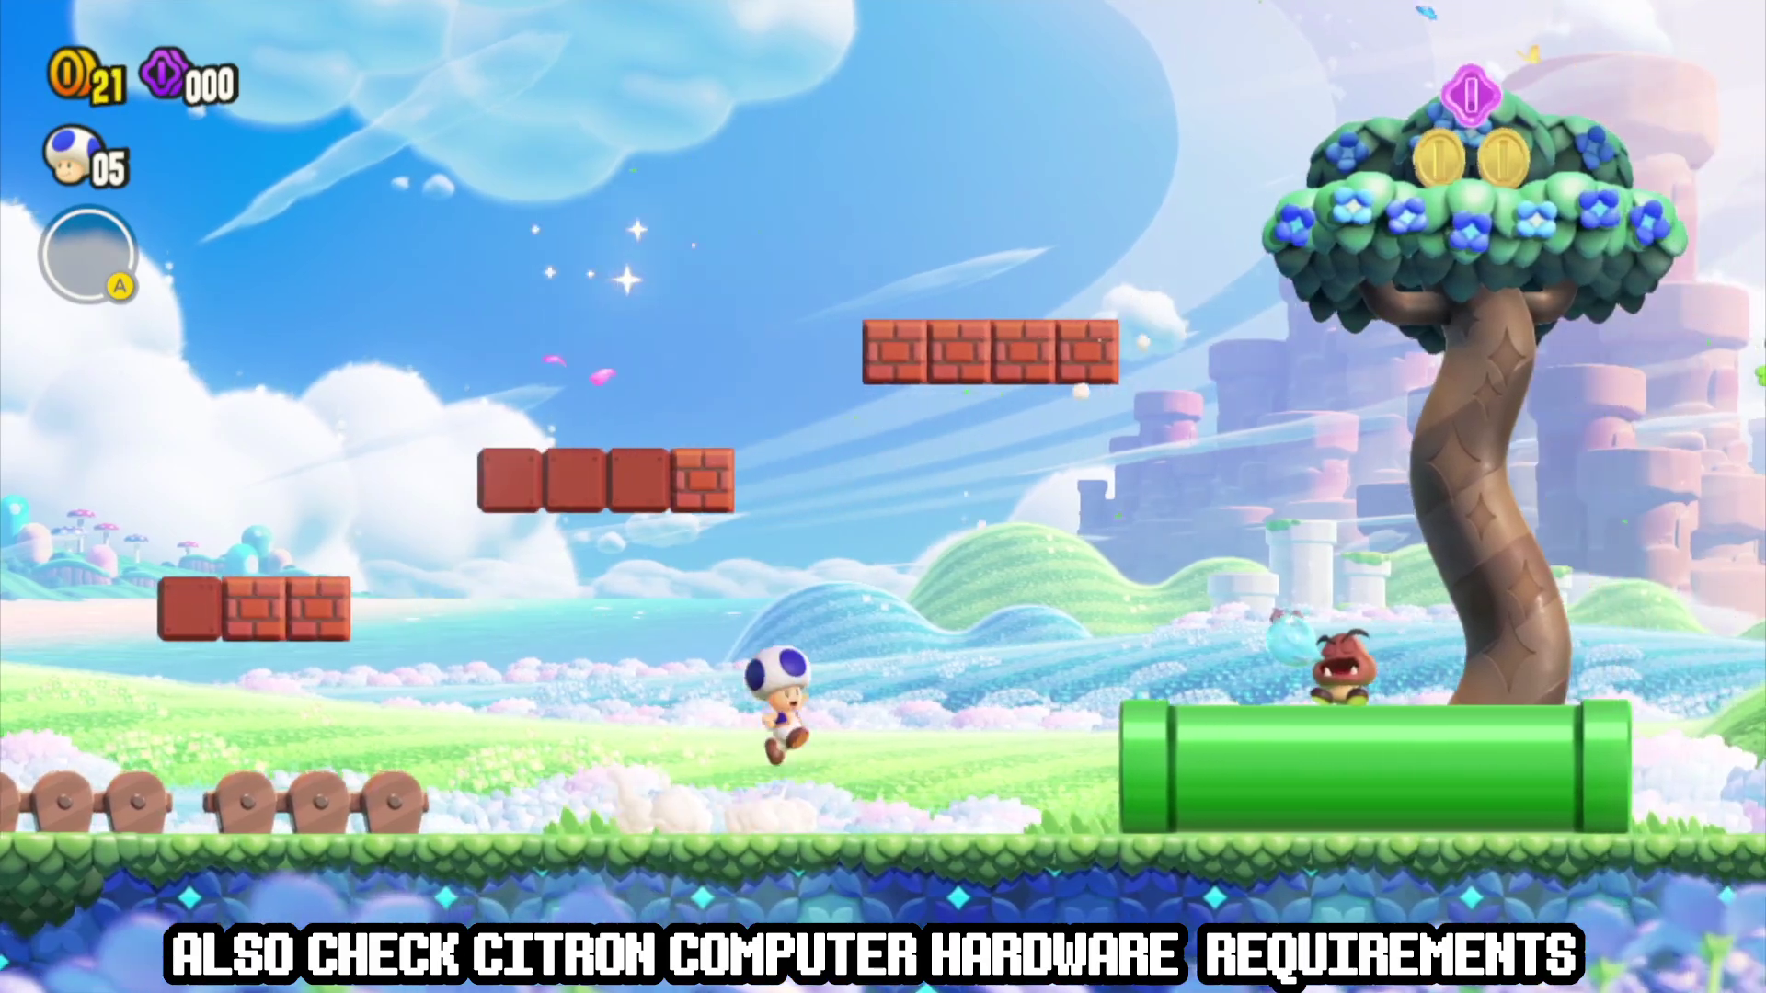